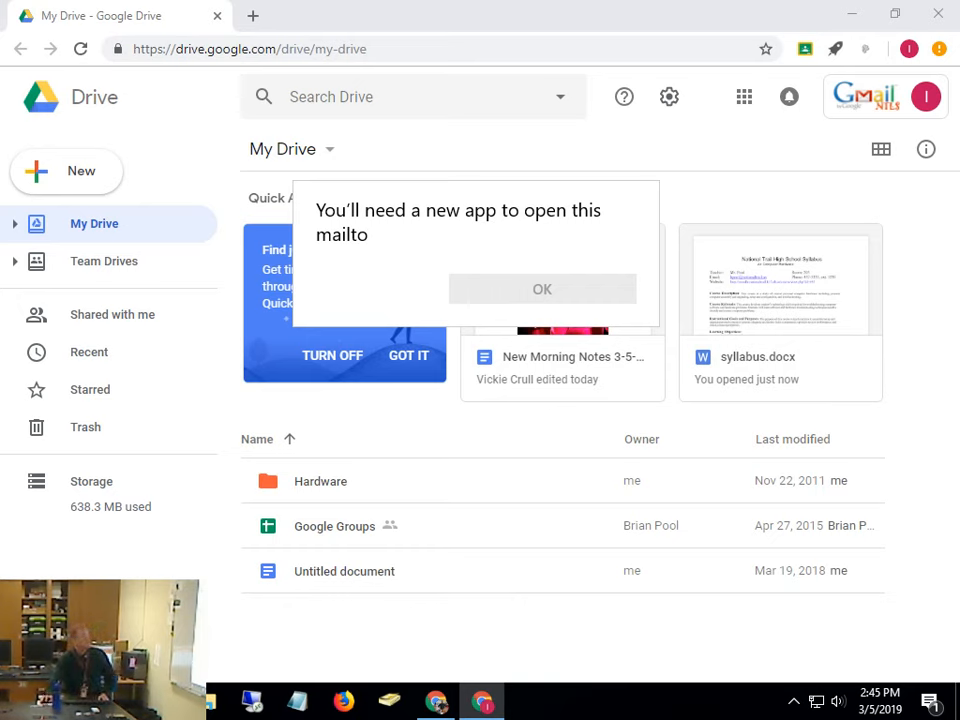
Dismiss the 'You'll need a new app to open this mailto' prompt with OK
click(921, 259)
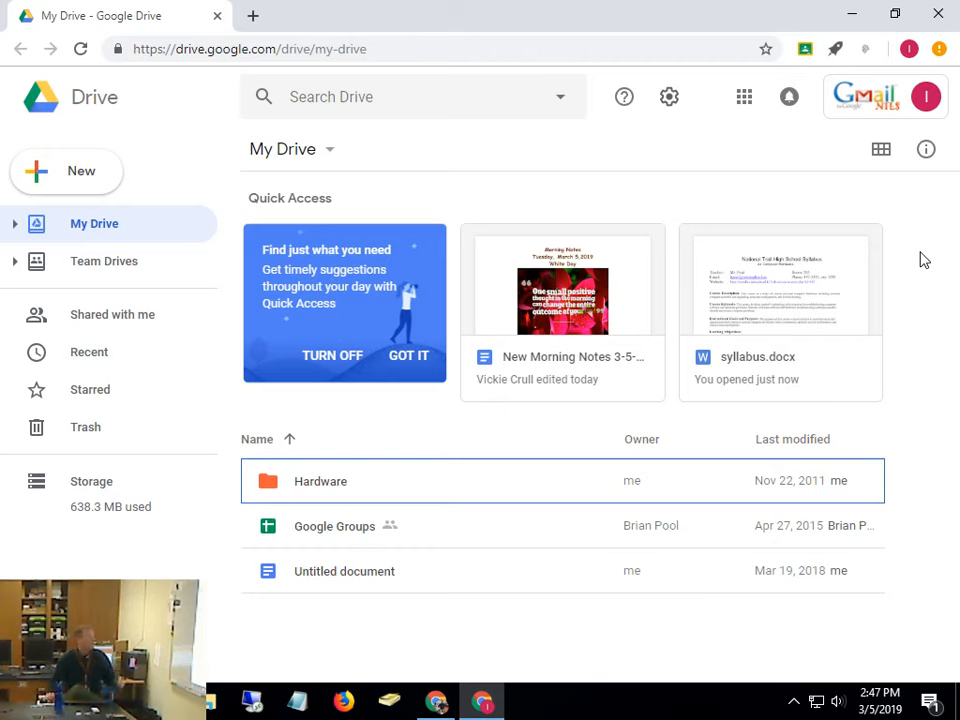
Open the Google Account panel from the profile avatar at the top right
click(927, 98)
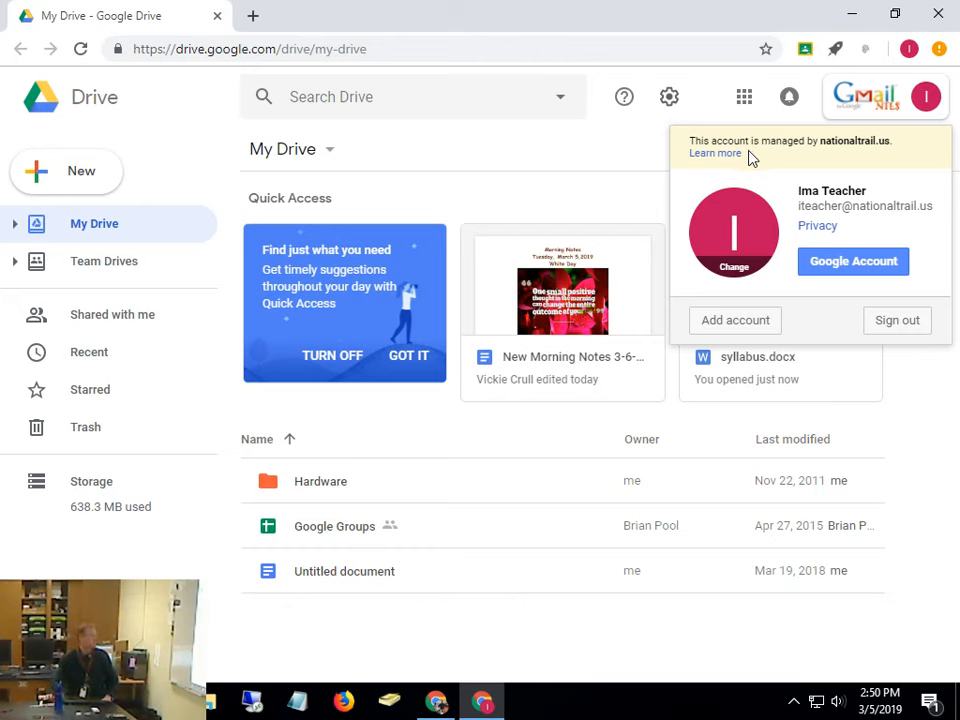
Begin adding a second Google account with the account username, then return to My Drive
click(738, 322)
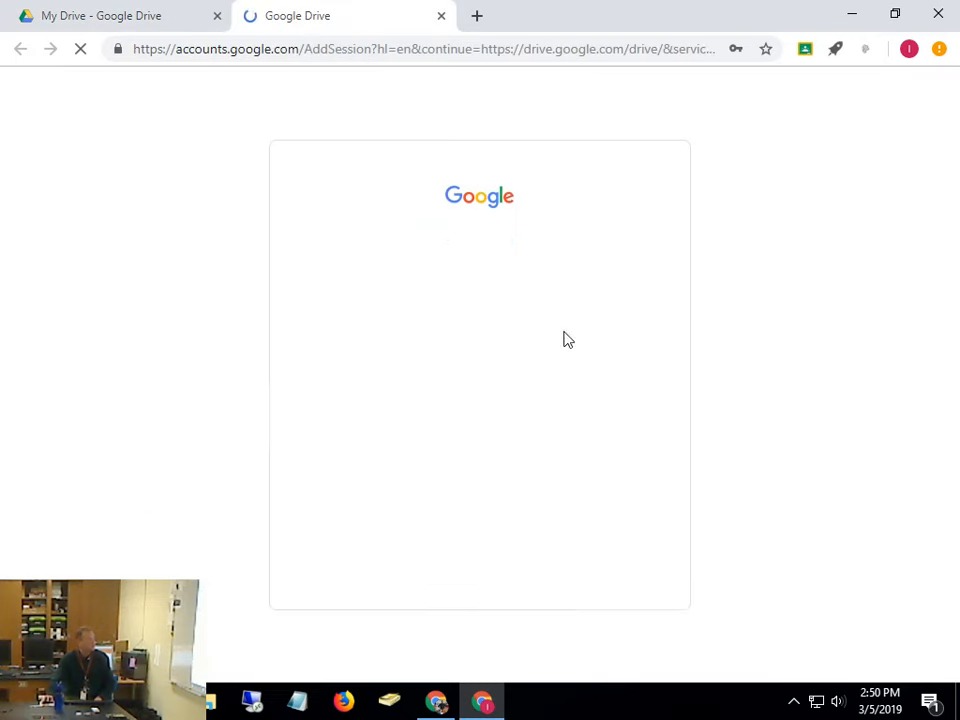
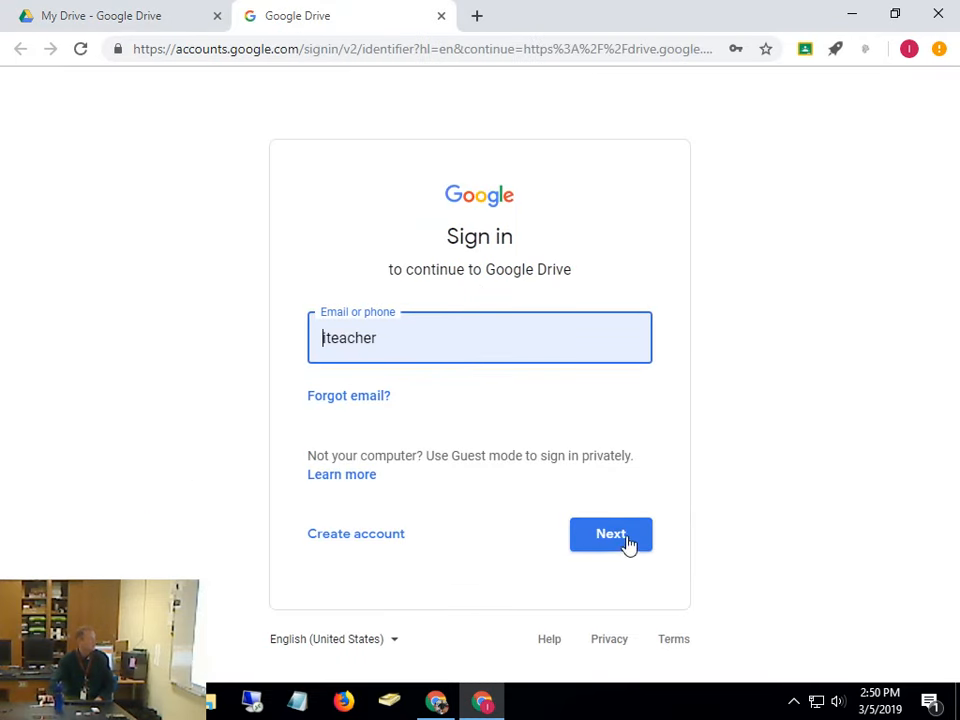
click(98, 30)
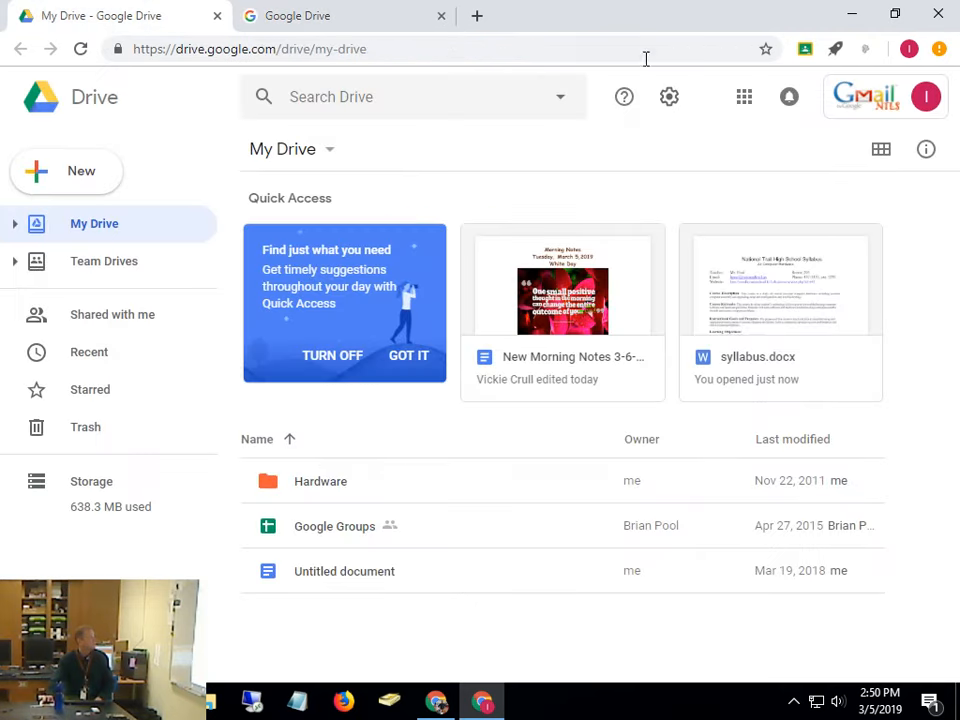
Close the sign-in tab, move YouTube between Slides and Calendar, and move Meet lower
click(442, 16)
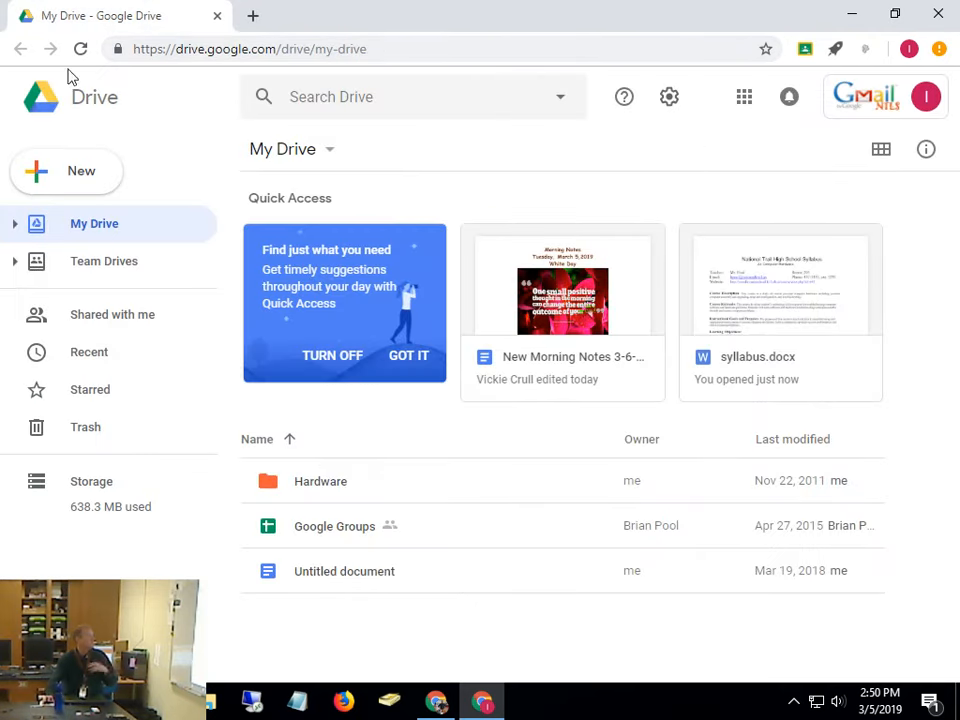
click(746, 99)
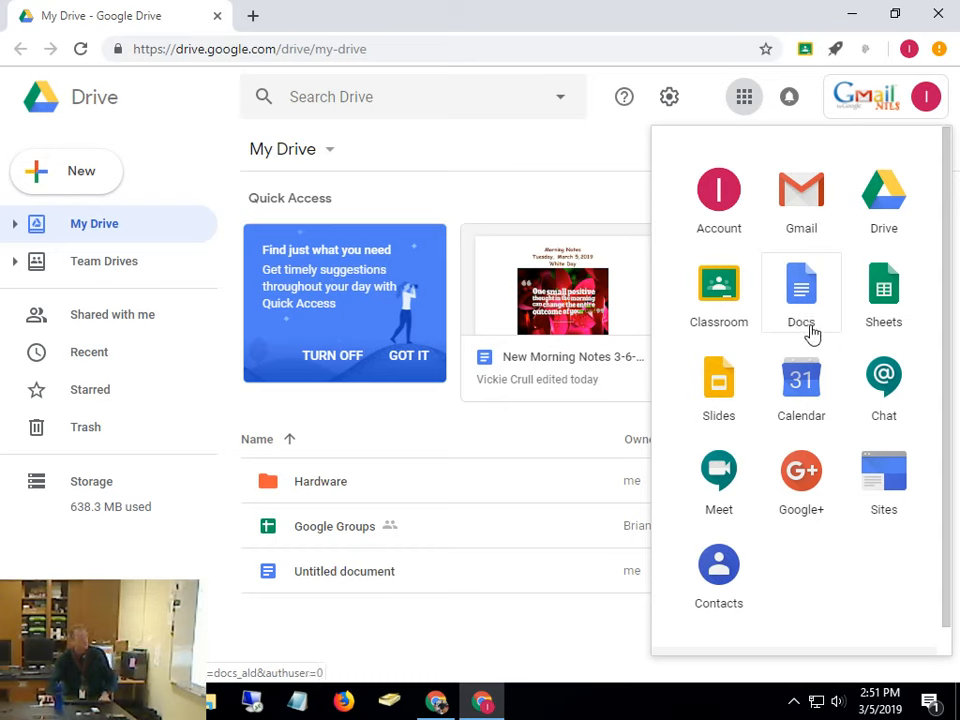
scroll(810, 340, down, 5)
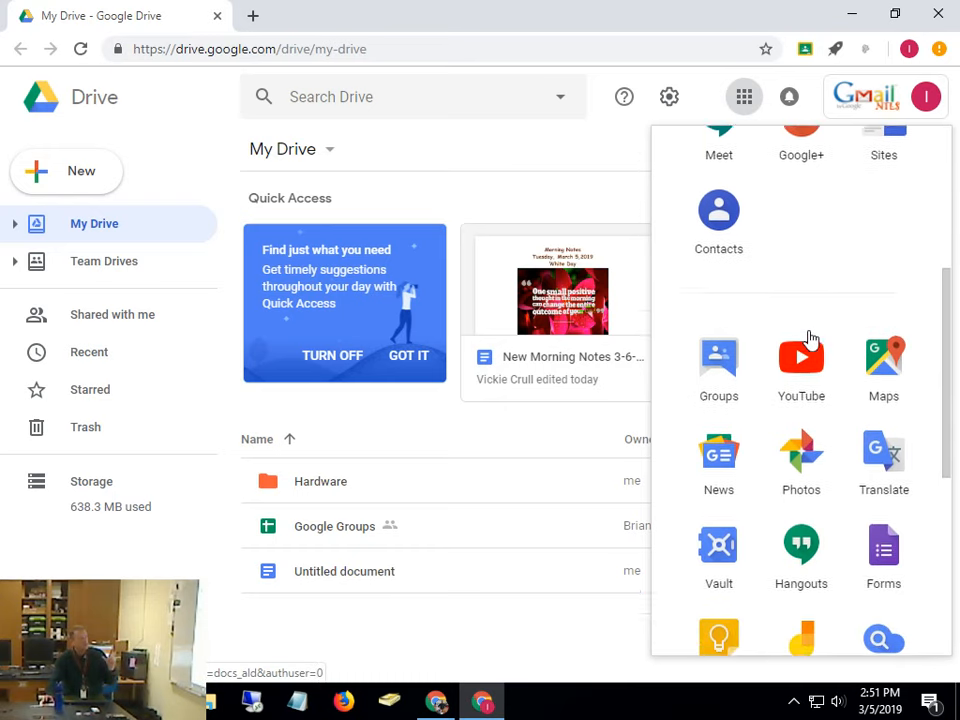
drag(813, 356, 795, 175)
scroll(868, 257, up, 3)
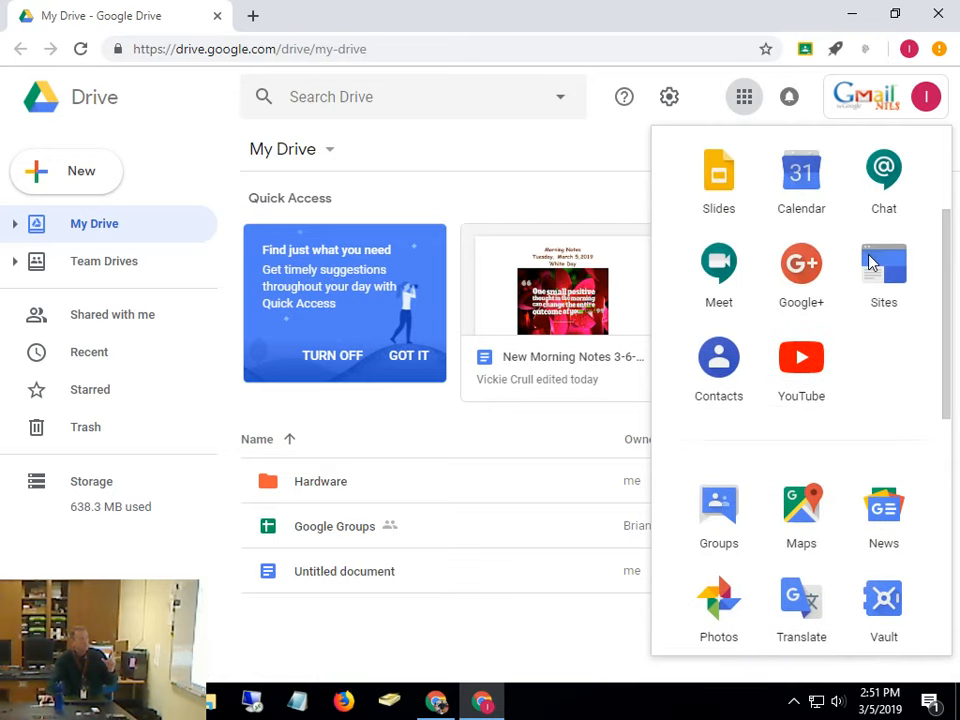
drag(816, 491, 812, 300)
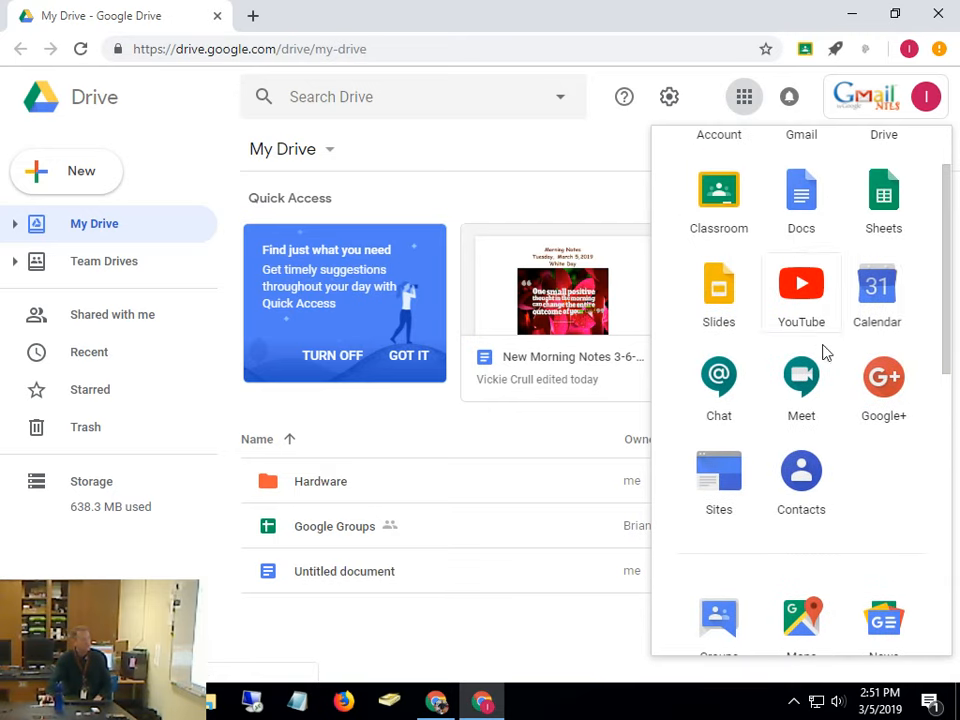
drag(807, 380, 800, 620)
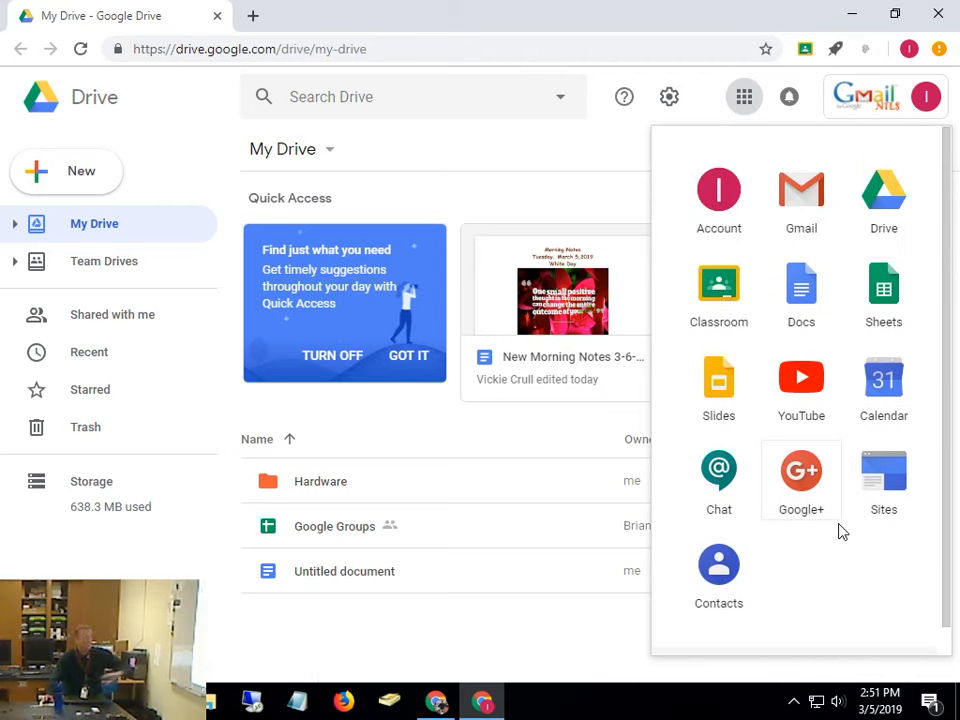
Move Chat down beside News and Groups into the top apps; open and close Google+
drag(739, 521, 745, 590)
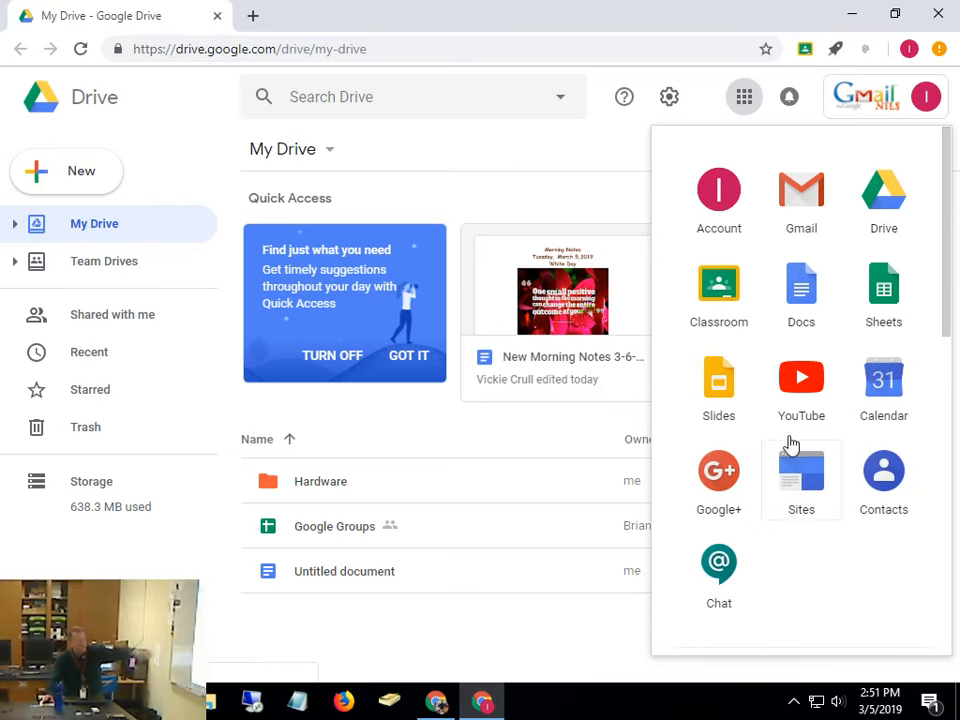
scroll(796, 422, down, 3)
drag(720, 268, 680, 437)
drag(718, 345, 705, 220)
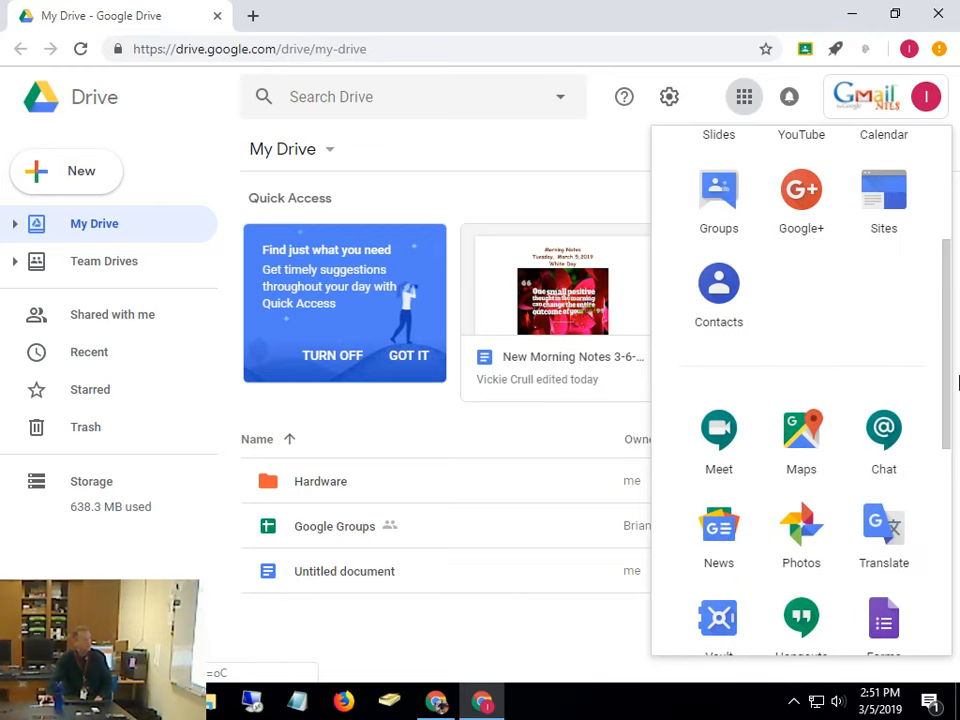
click(797, 170)
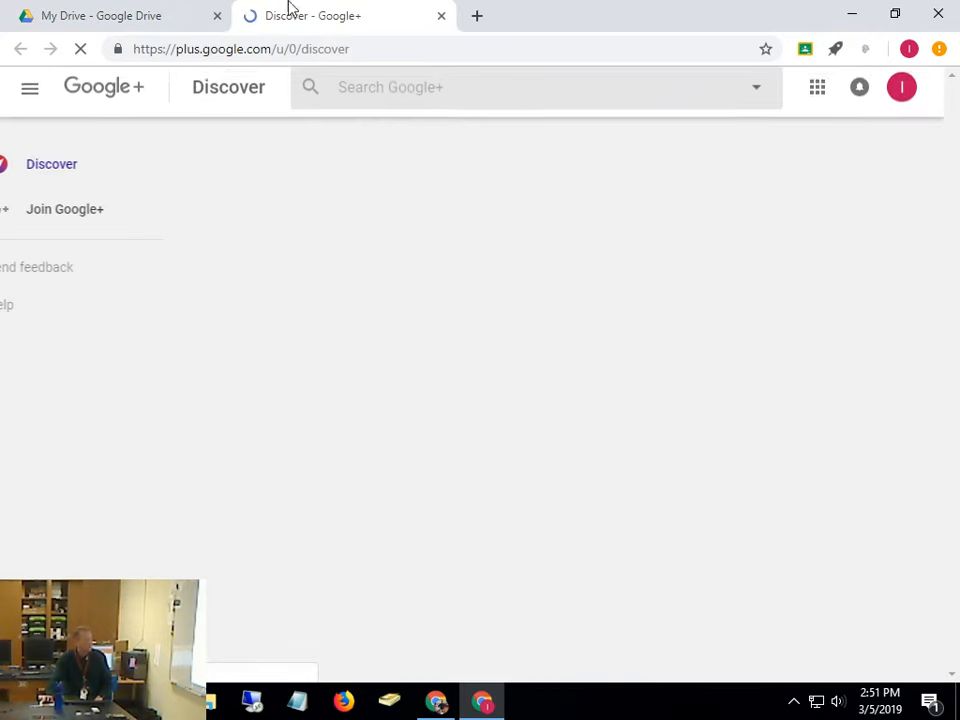
click(441, 16)
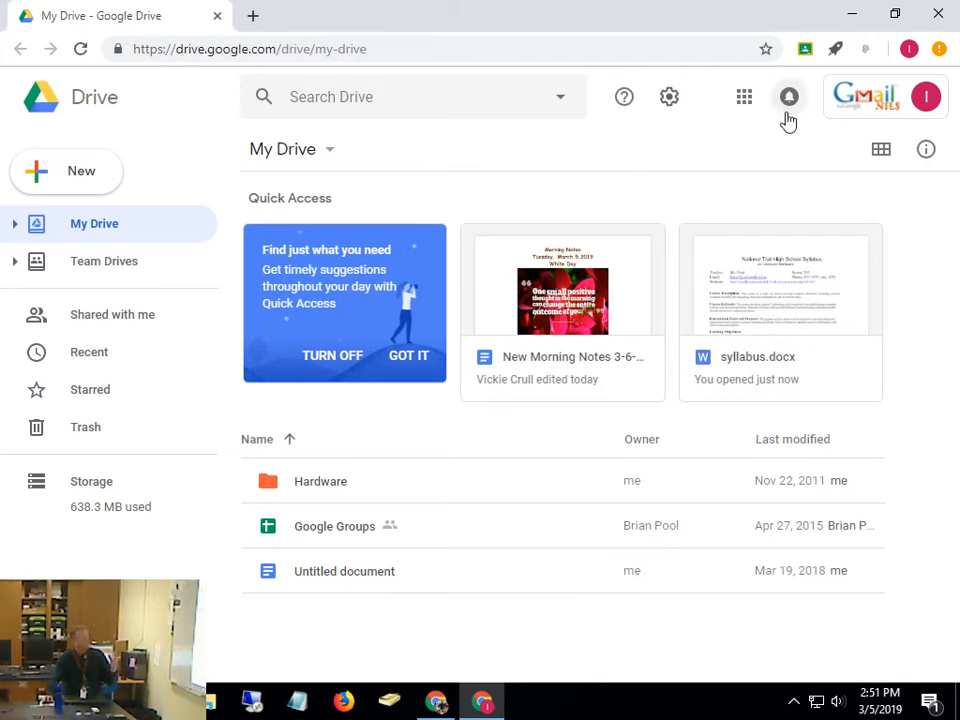
click(744, 97)
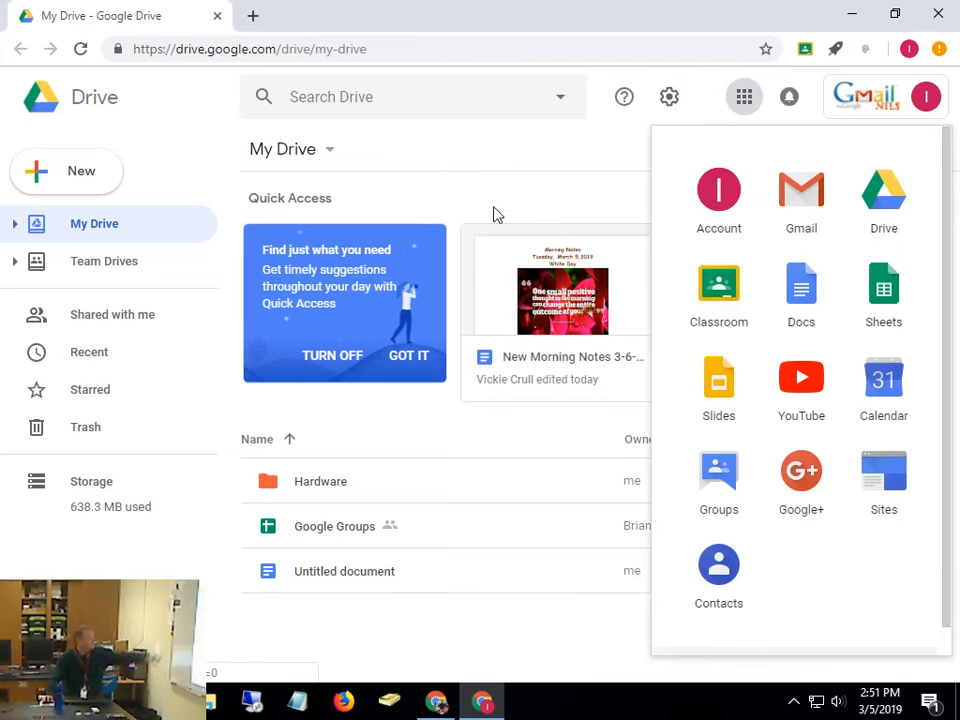
click(182, 146)
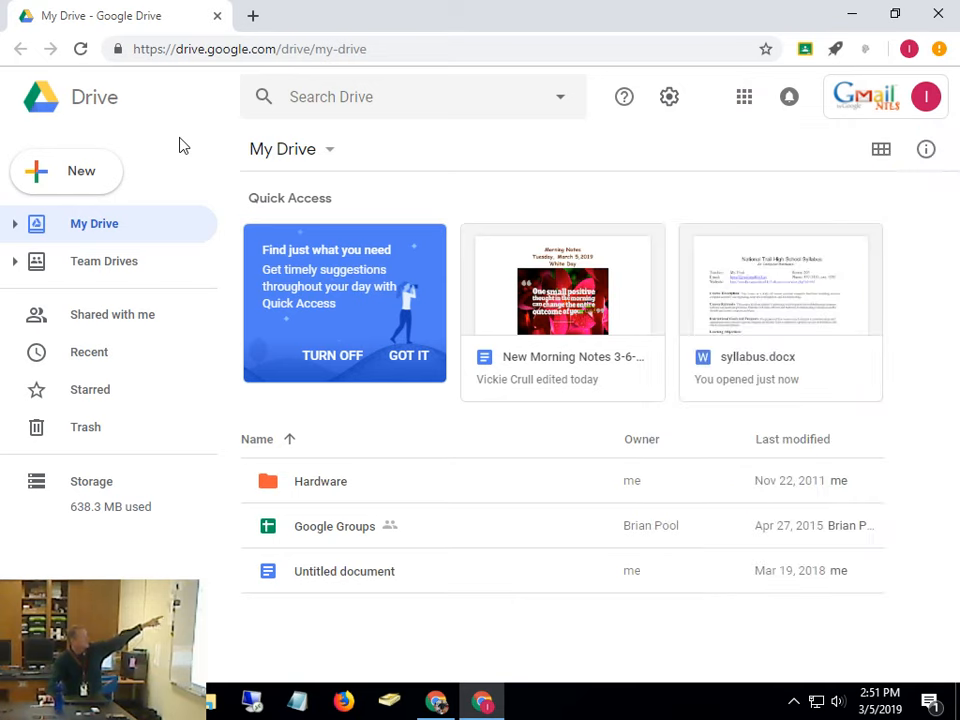
Create a blank Google Doc via New > Google Docs, then return to My Drive
click(77, 174)
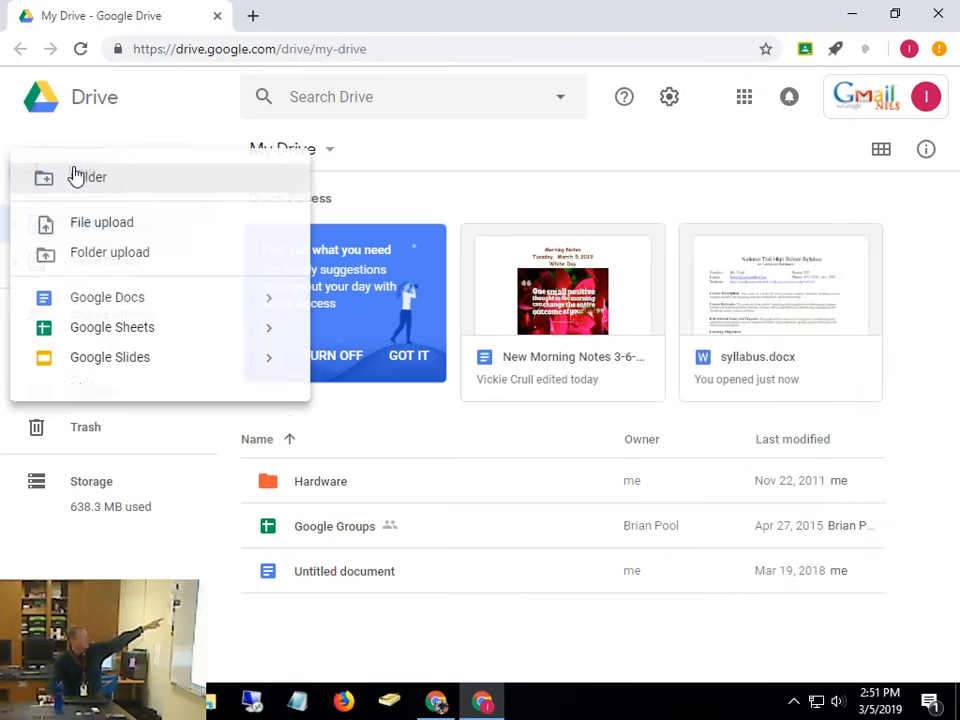
click(113, 298)
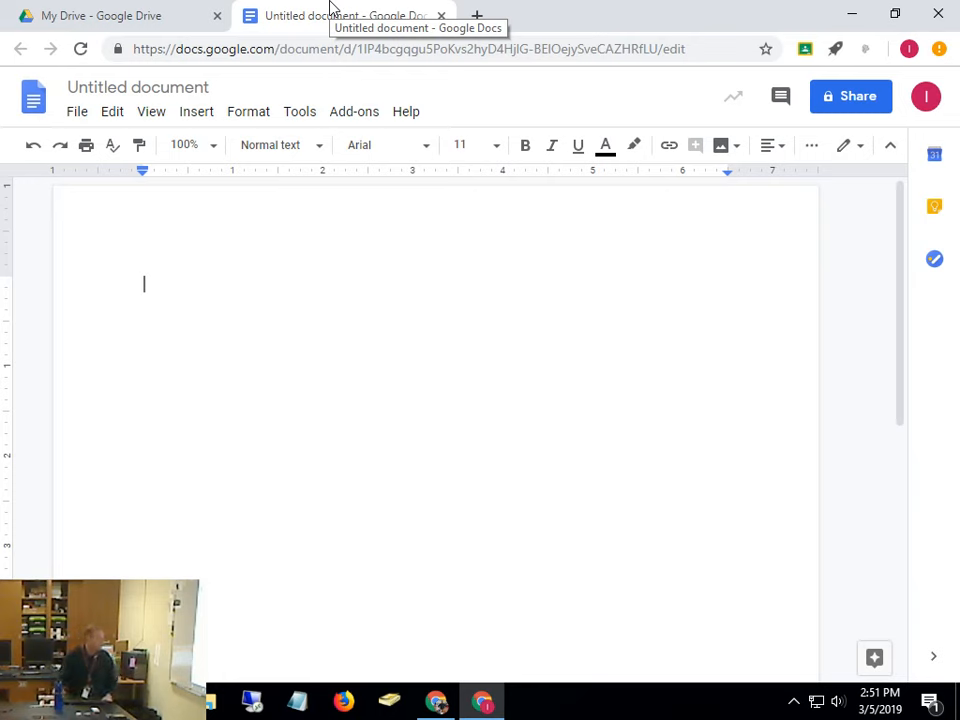
click(148, 10)
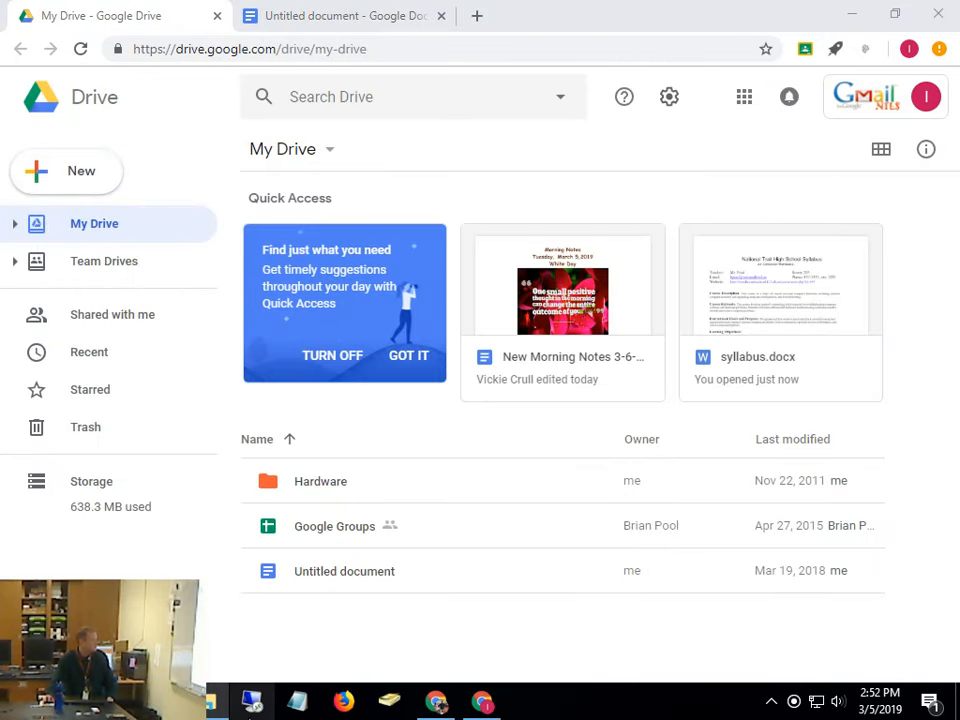
Drag Deliveries from File Explorer's Documents folder onto My Drive to upload it
click(206, 702)
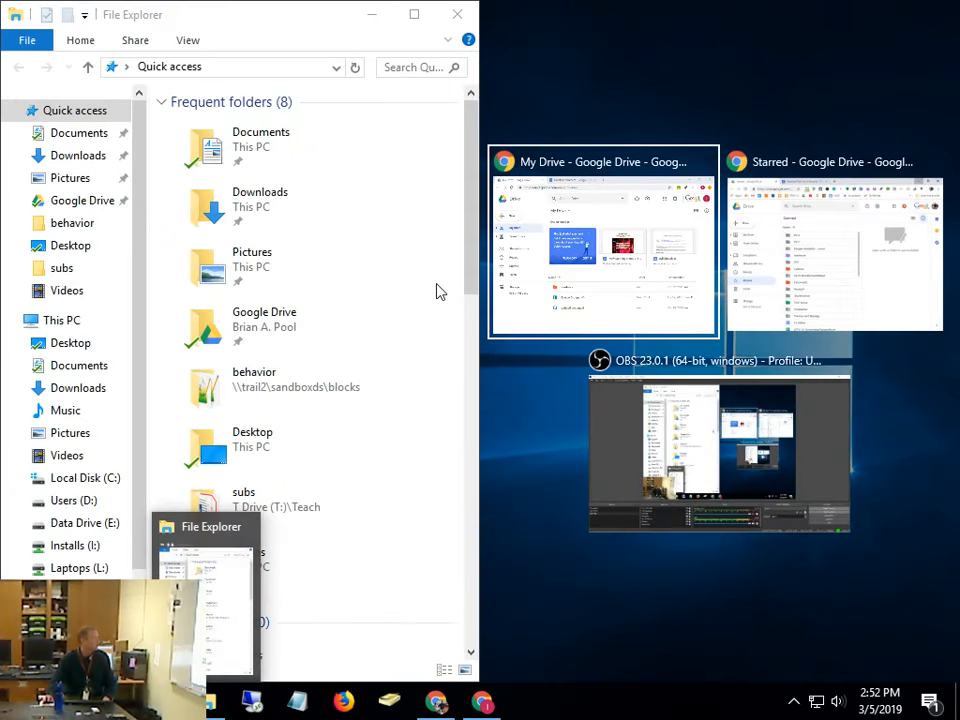
click(426, 266)
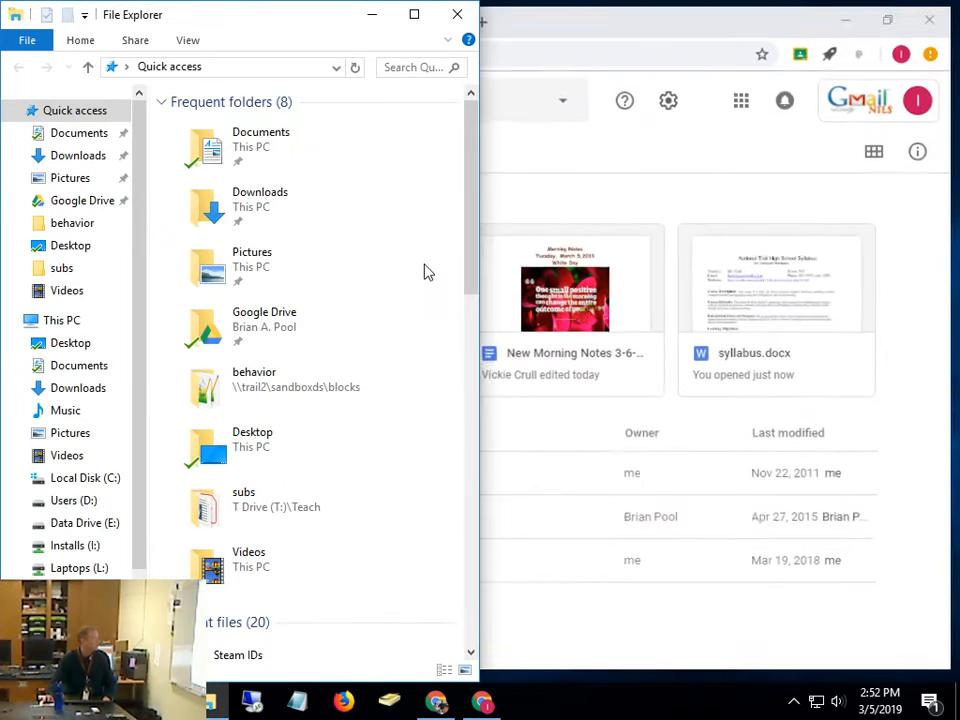
click(285, 139)
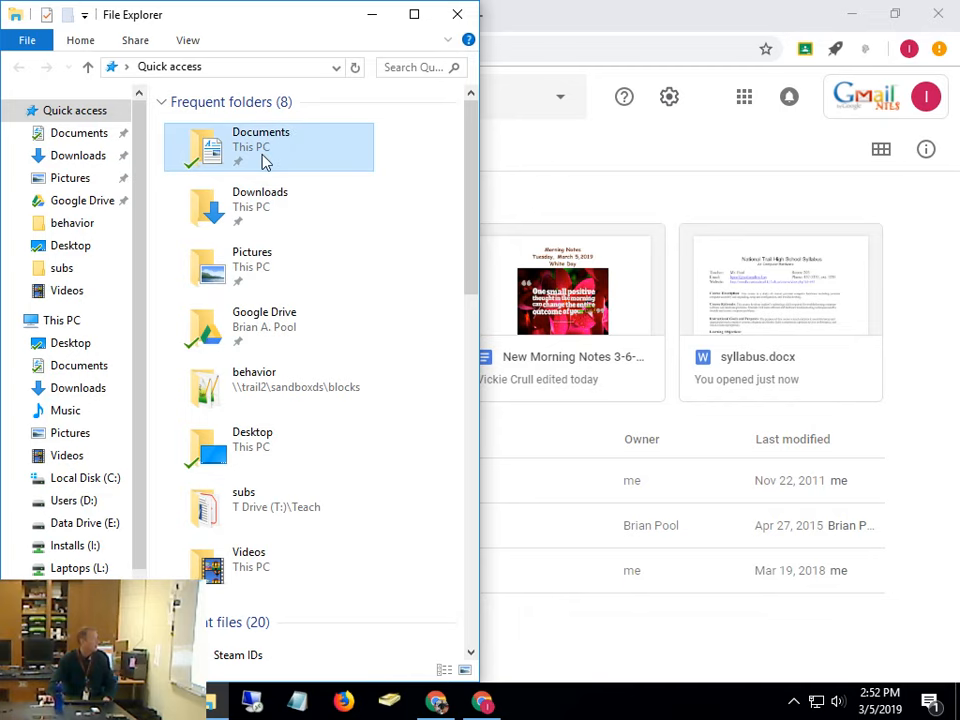
double_click(264, 161)
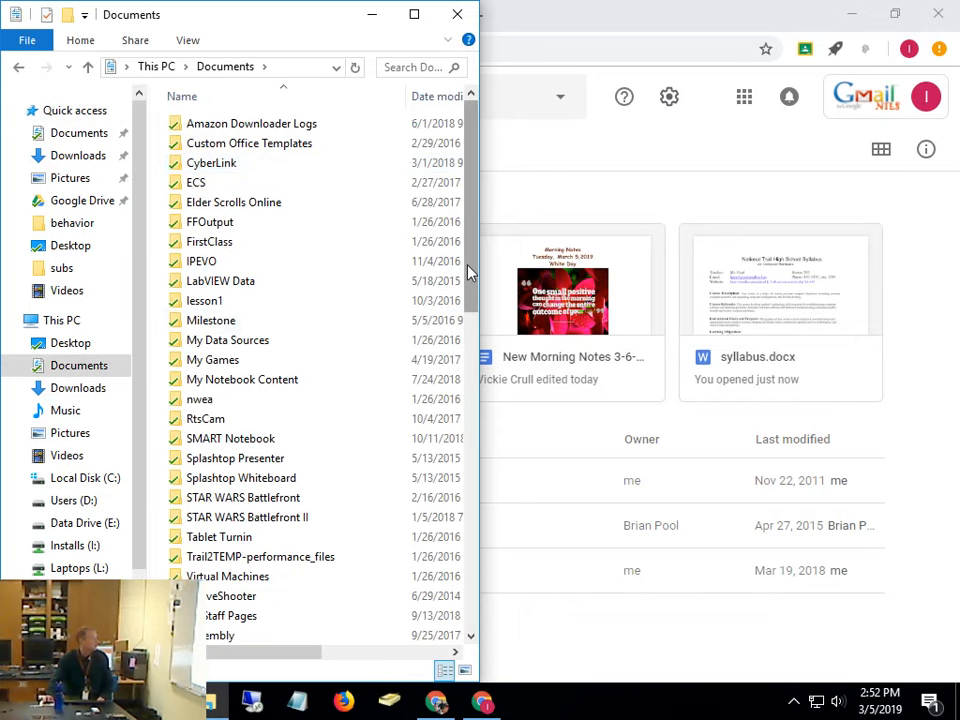
drag(467, 274, 452, 450)
scroll(452, 450, down, 1)
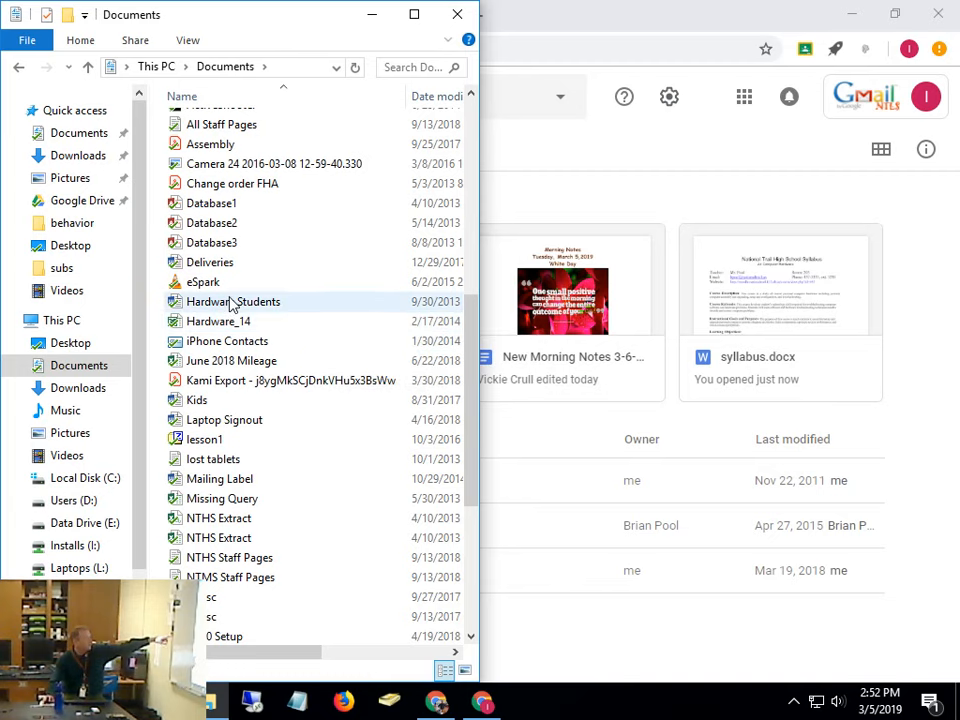
drag(221, 264, 630, 545)
drag(630, 545, 628, 544)
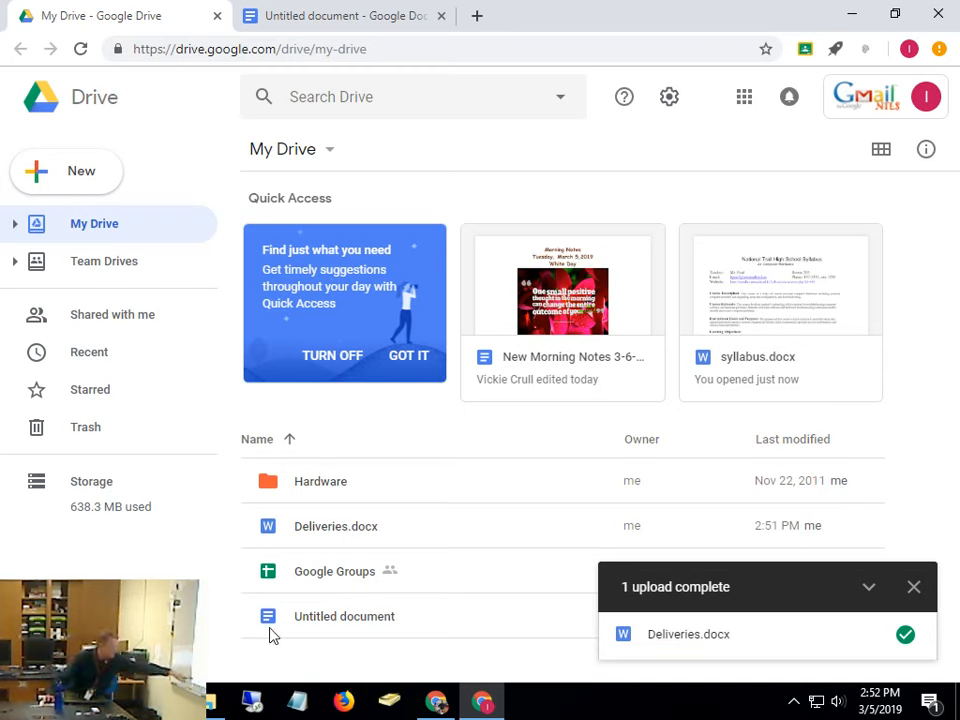
Preview Deliveries.docx and open it with Google Docs in a new tab
double_click(388, 529)
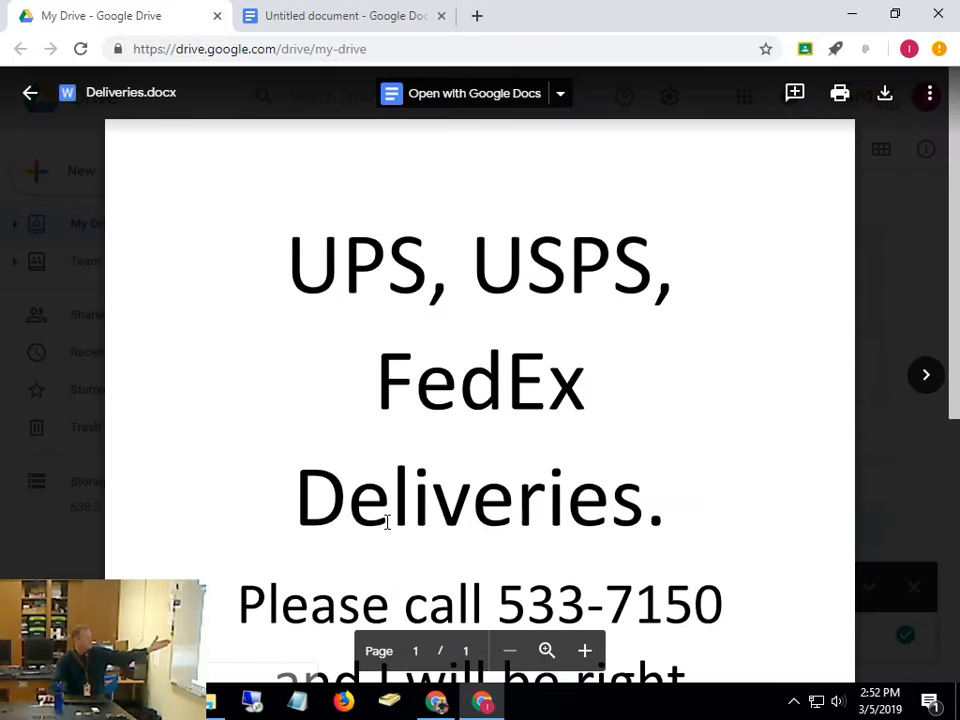
click(469, 100)
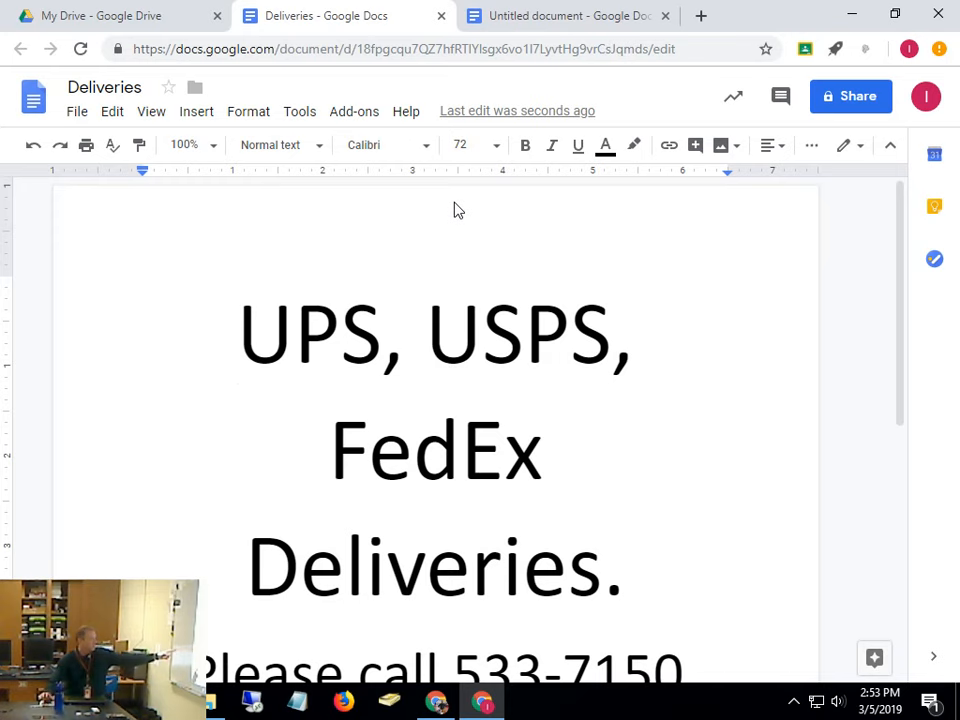
scroll(605, 325, down, 1)
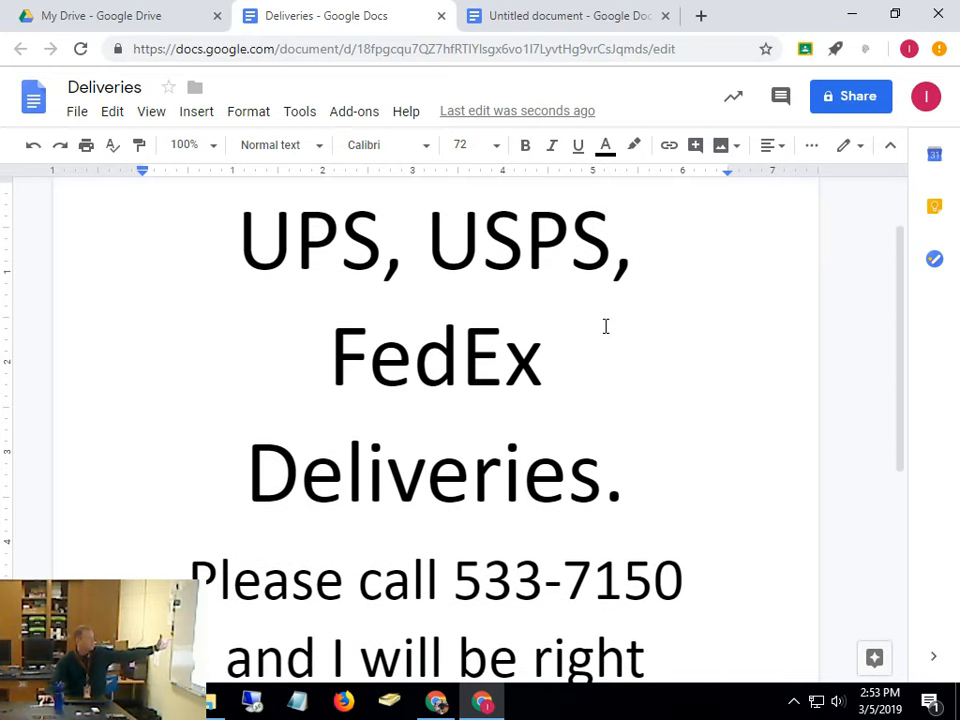
scroll(605, 325, up, 1)
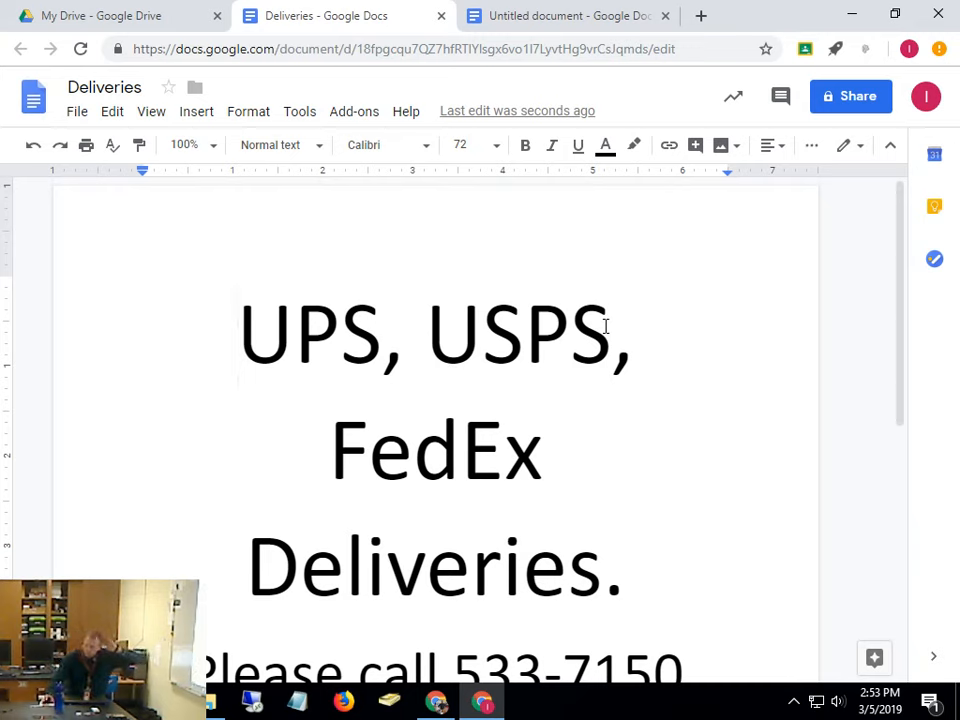
Close the Deliveries tab and switch to the blank Untitled document
click(440, 17)
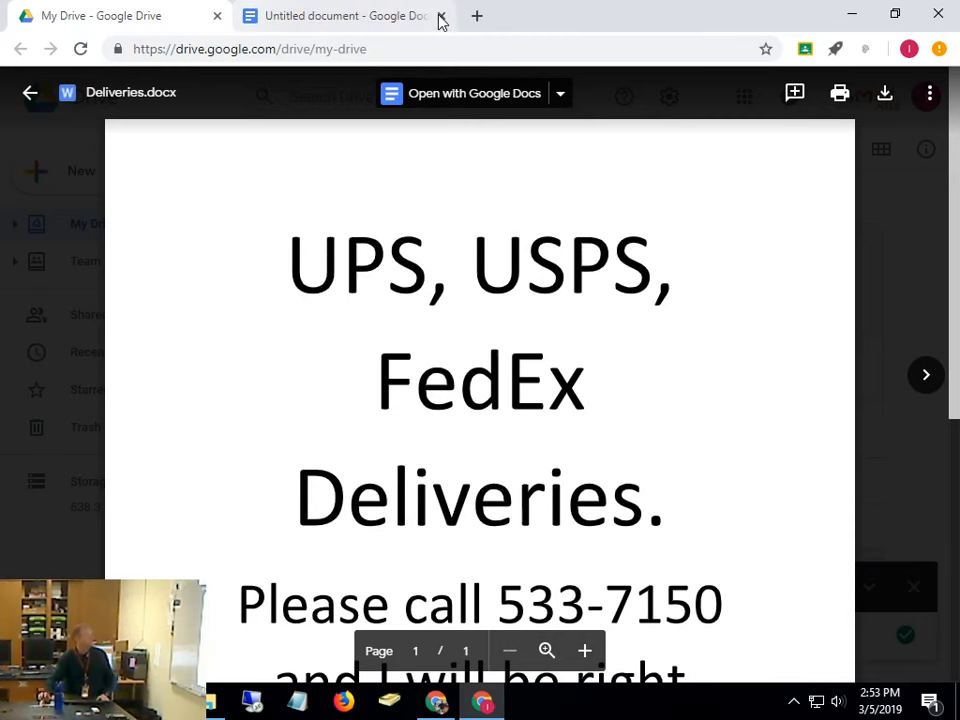
click(358, 14)
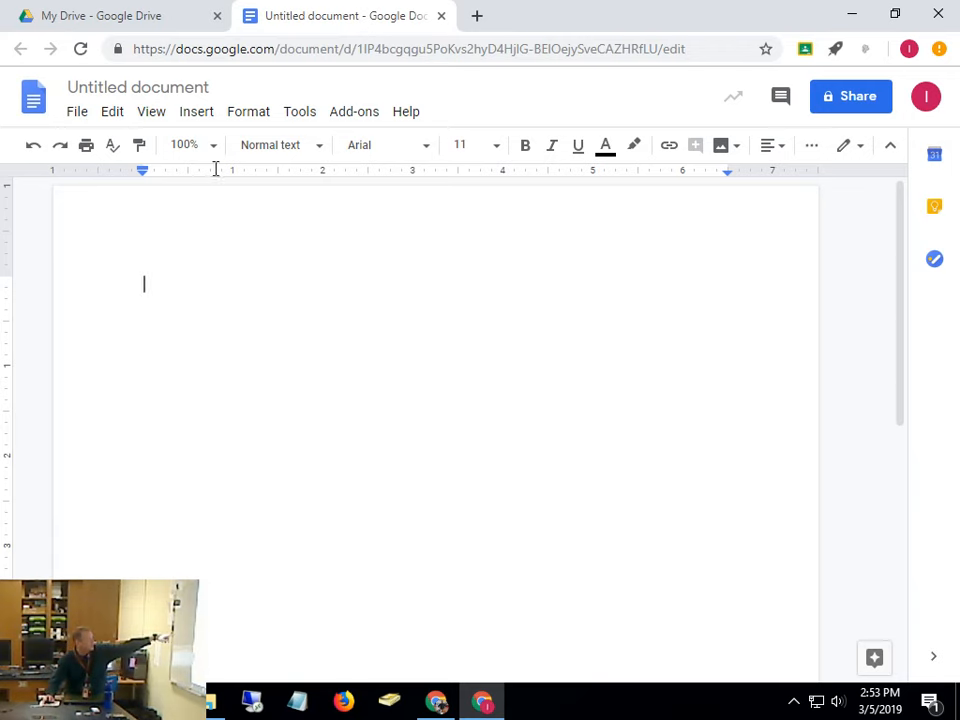
Retitle the blank document 'Biology Project' and open a new browser tab
click(122, 85)
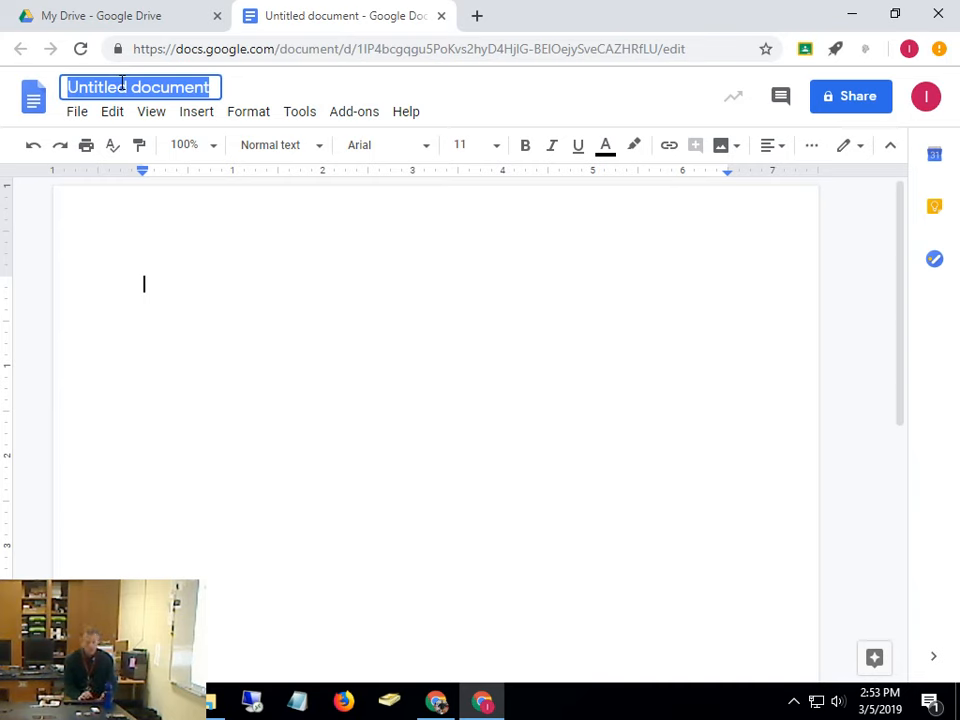
text(Biology)
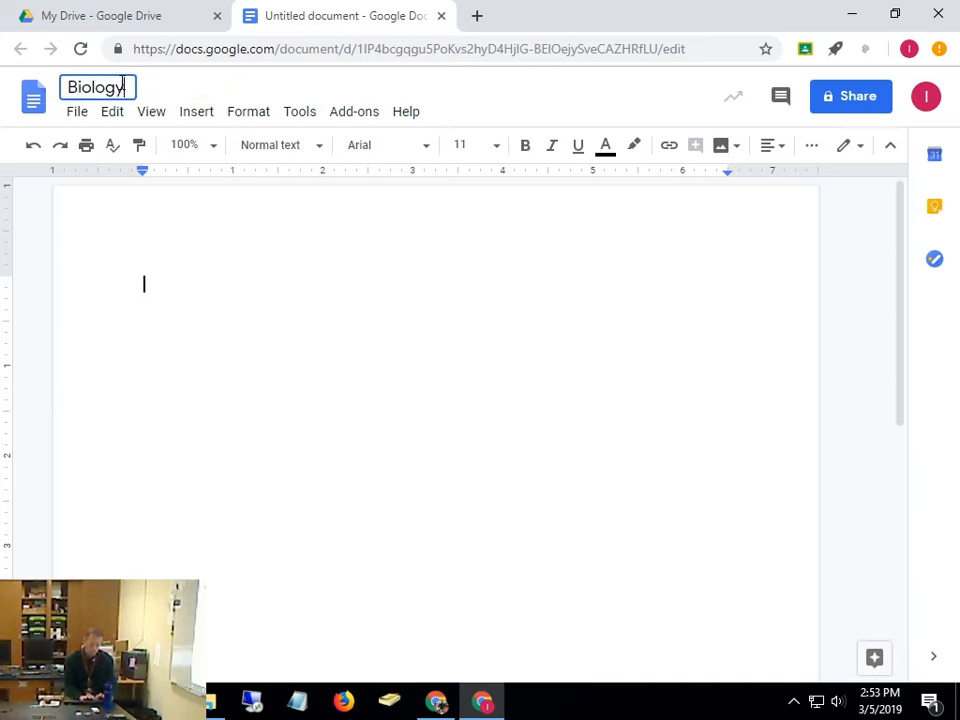
text( Project)
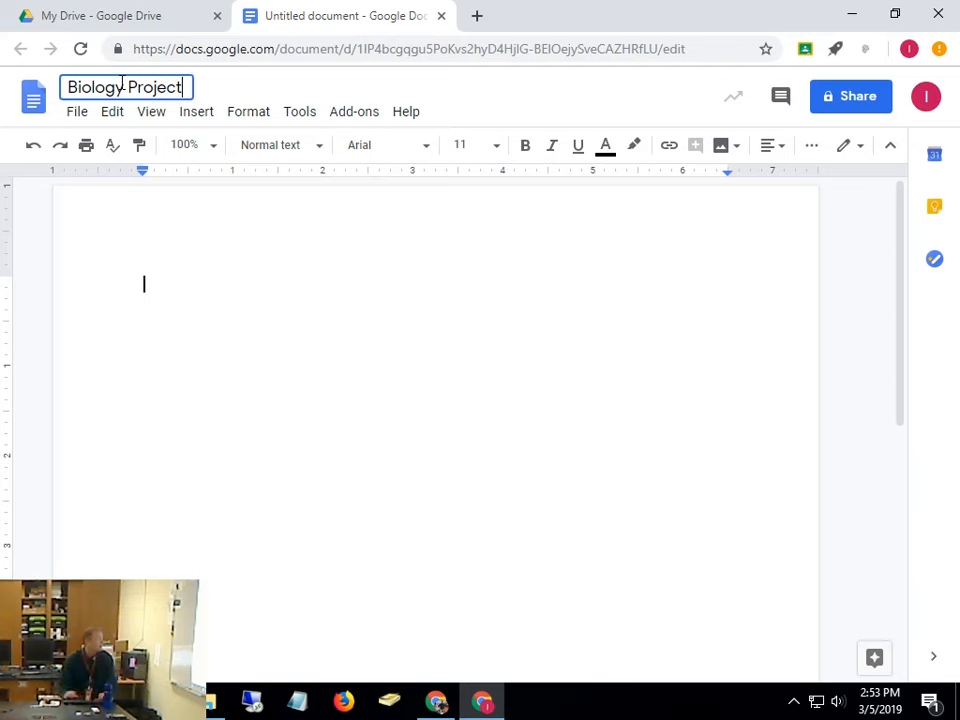
key(Return)
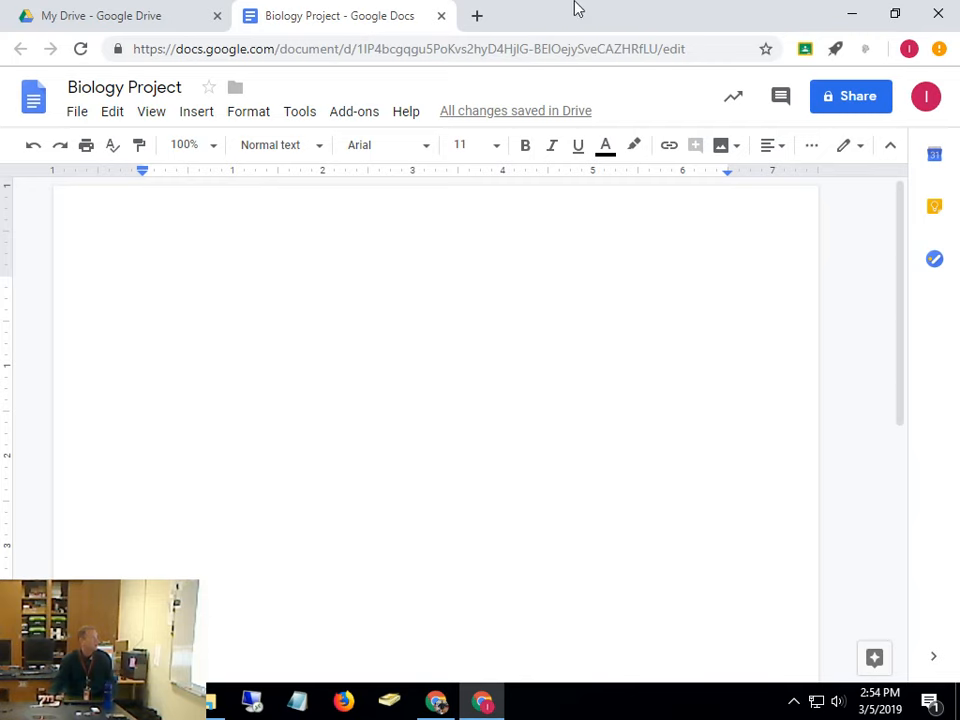
click(479, 18)
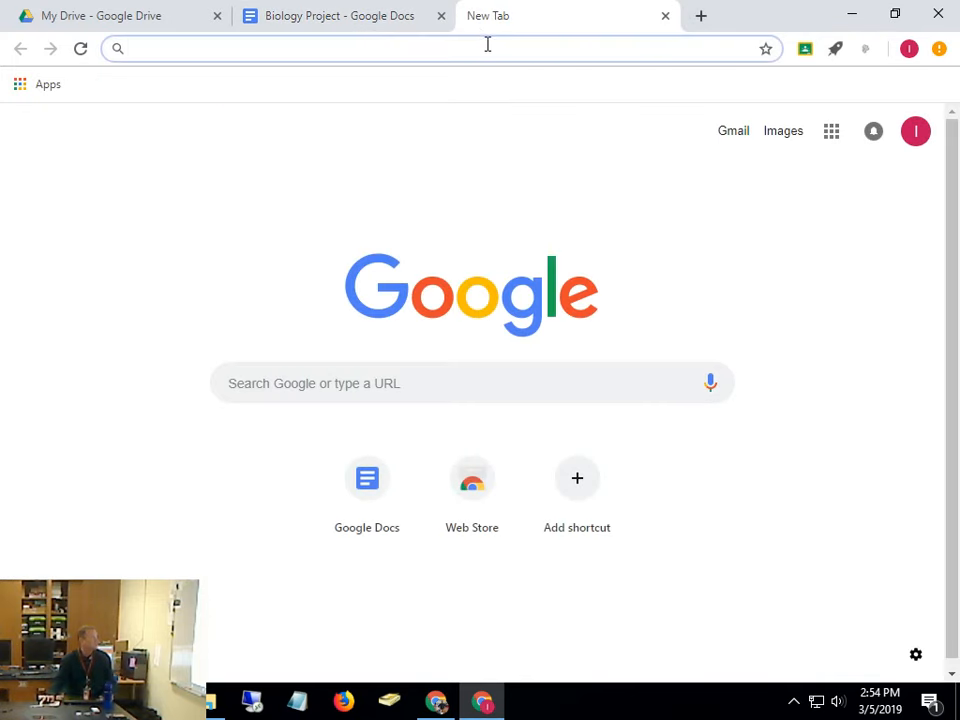
Search Google for 'Biology Paper' and open Physics & Maths Tutor's A-Level Biology Past Papers
text(Buio)
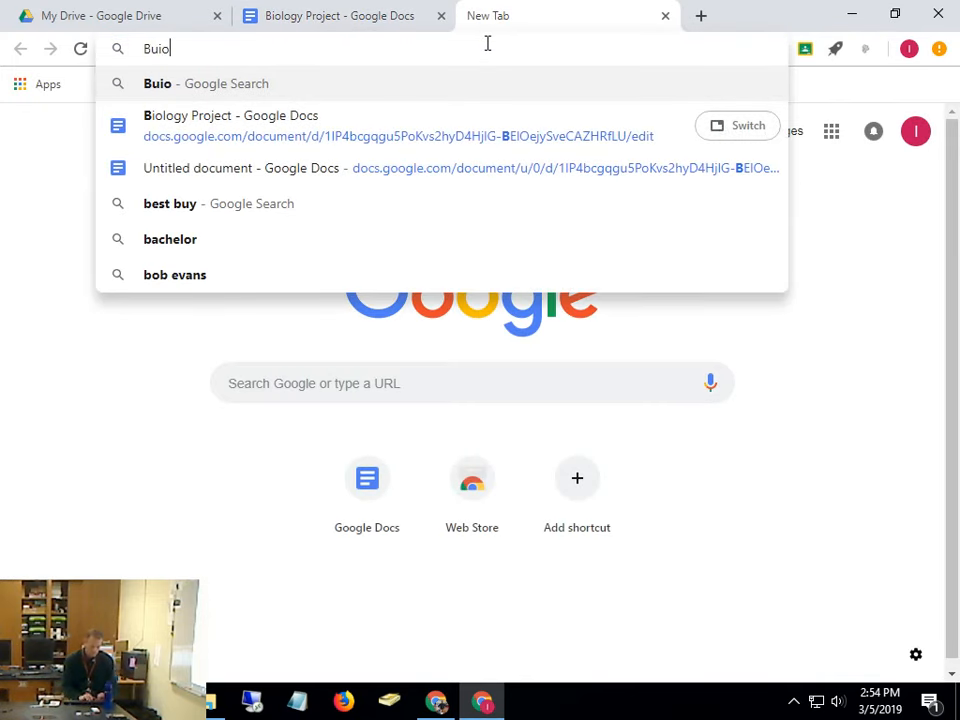
key(BackSpace)
key(BackSpace)
key(BackSpace)
key(ctrl+shift+i)
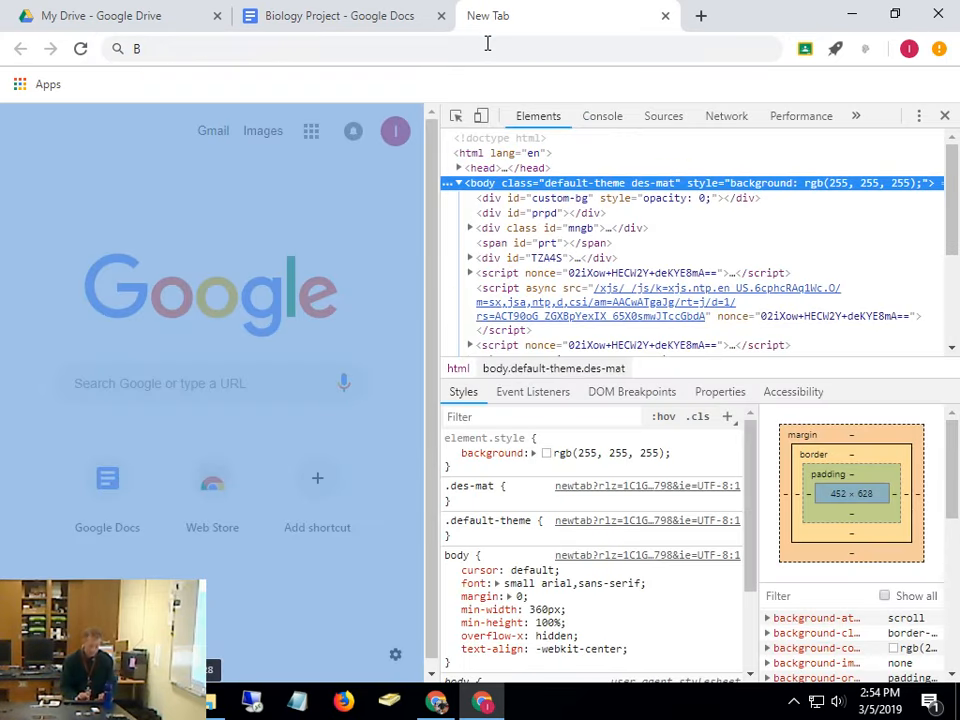
click(941, 114)
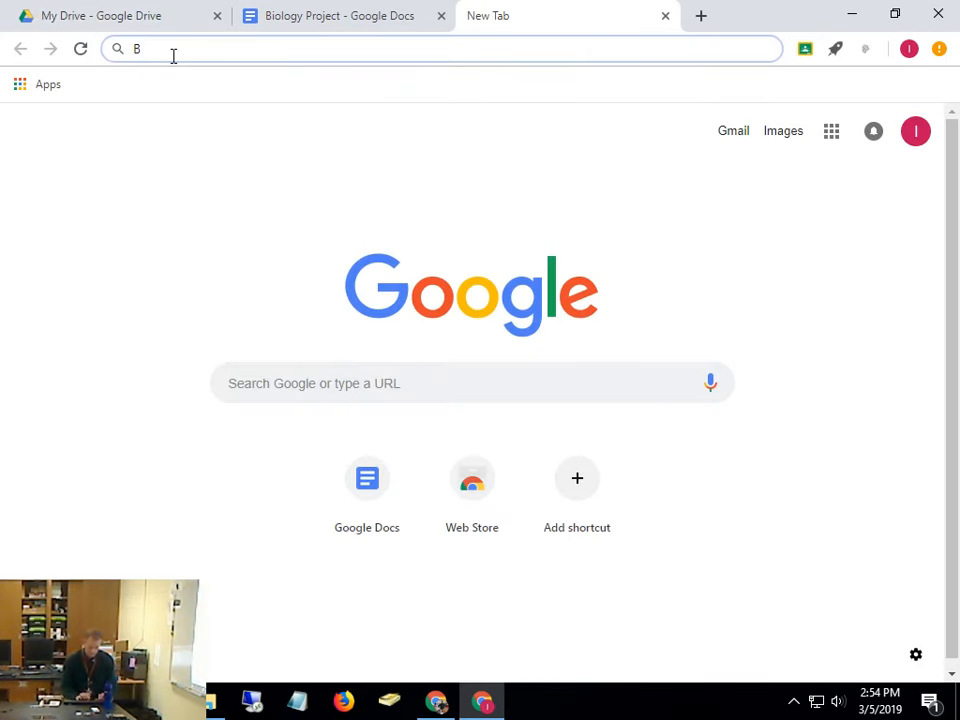
text(iology Pap)
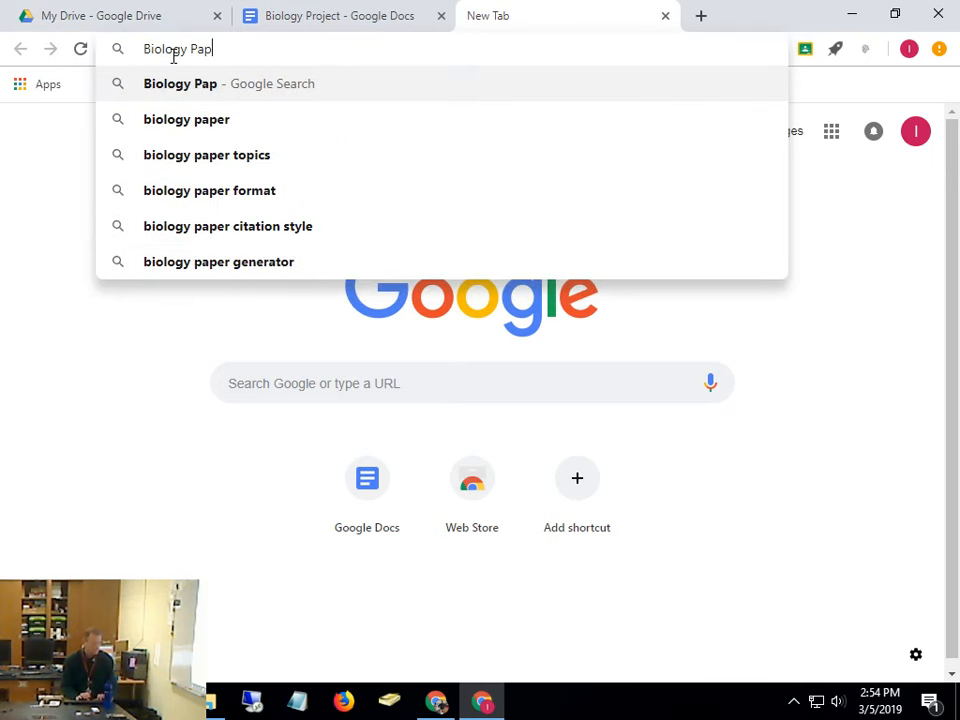
text(er)
key(Return)
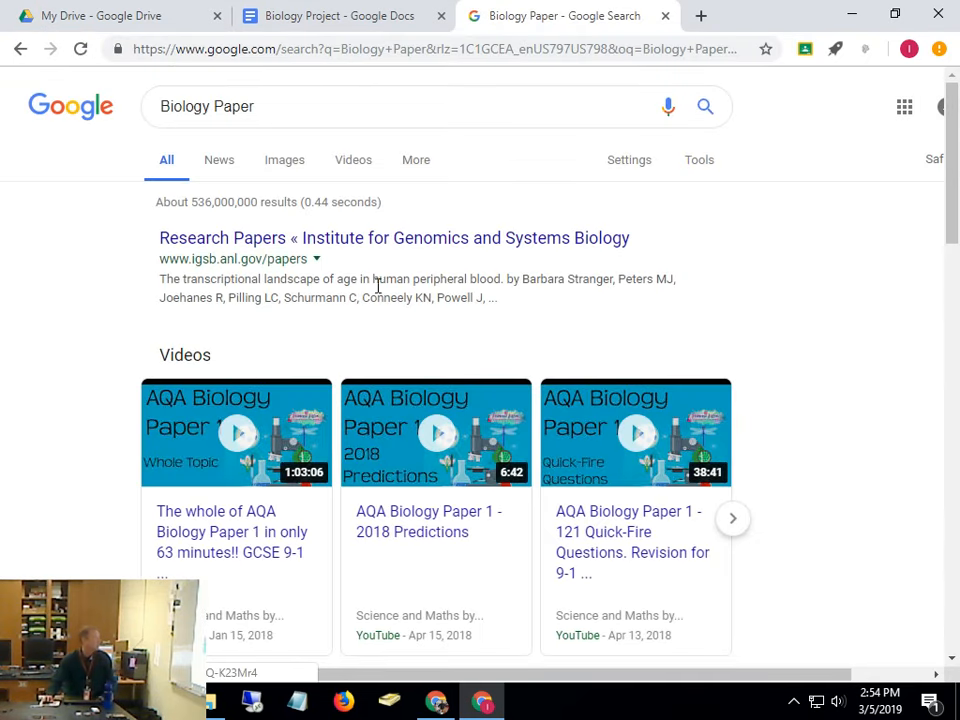
scroll(584, 399, down, 3)
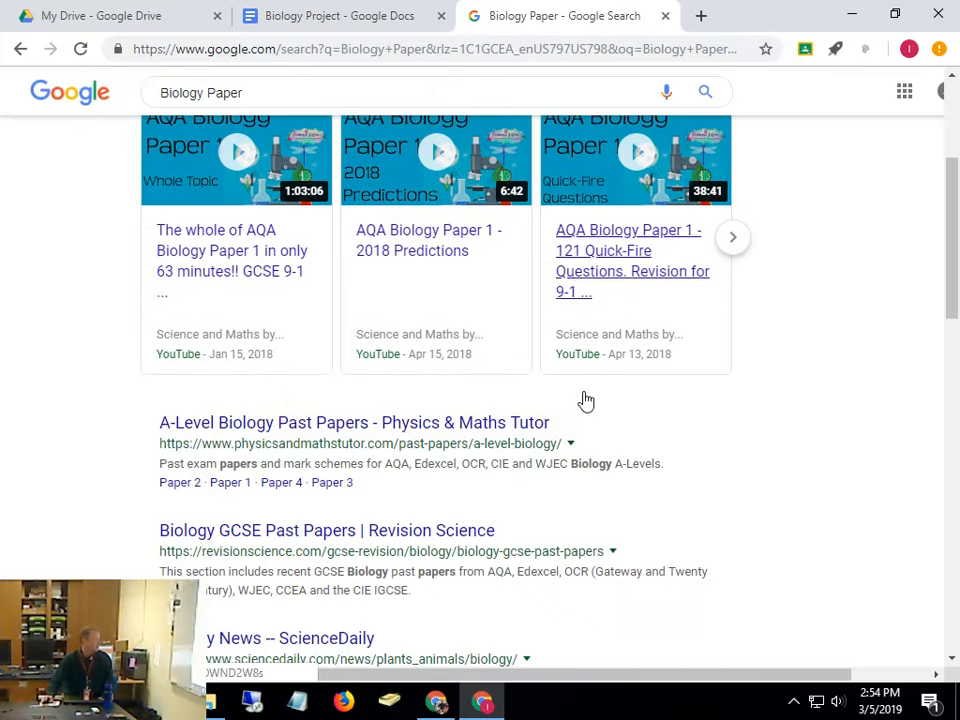
click(377, 432)
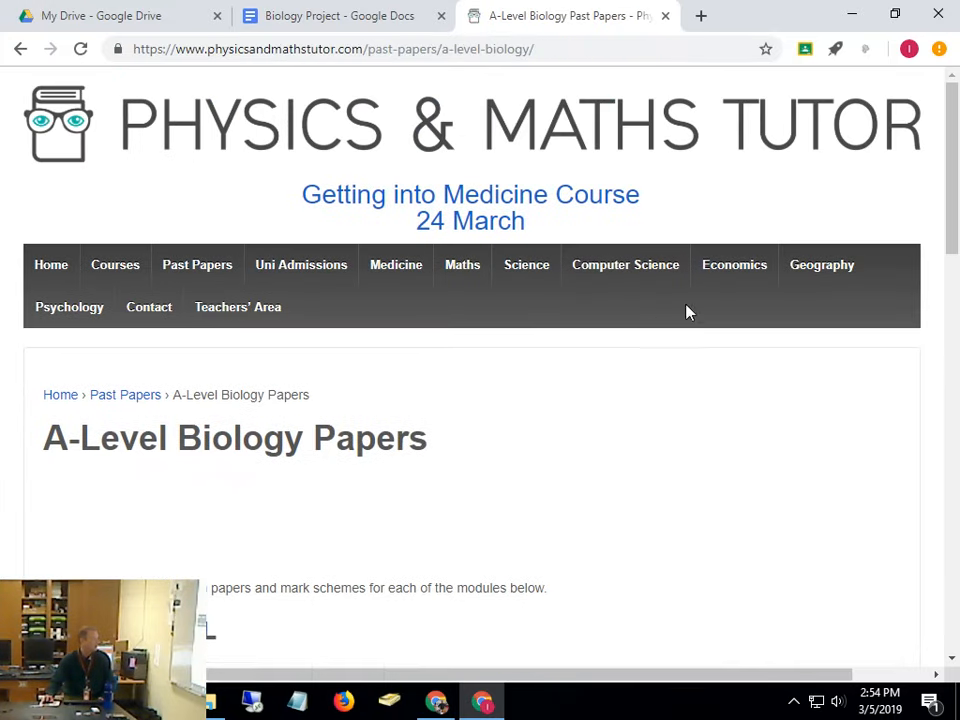
Open the AQA Unit 1 January 2011 biology mark scheme and scroll through it
scroll(450, 495, down, 3)
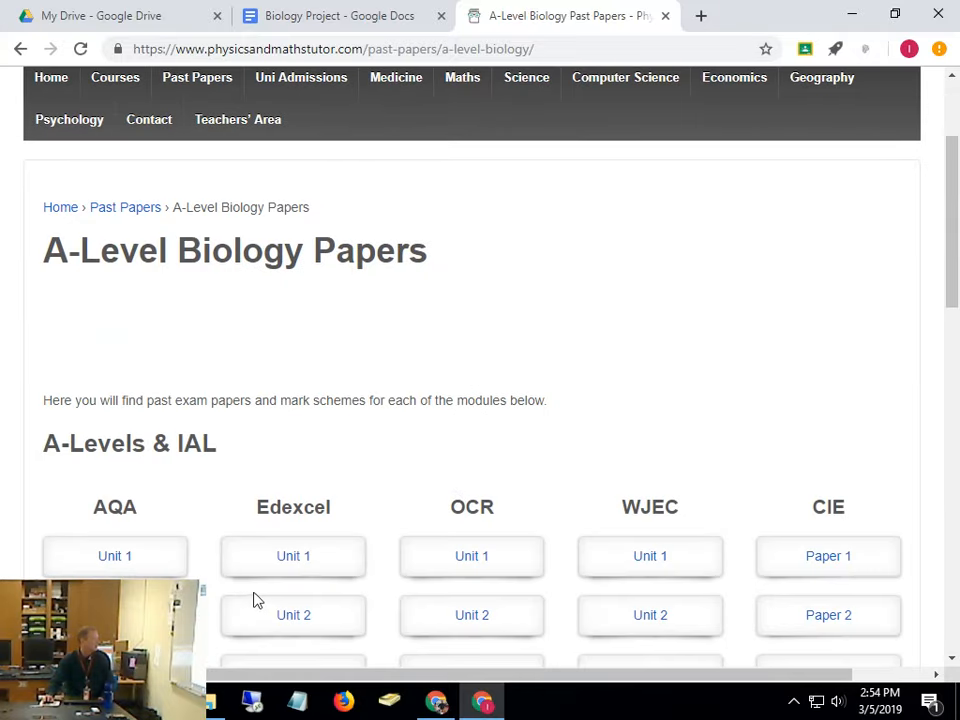
scroll(255, 599, down, 2)
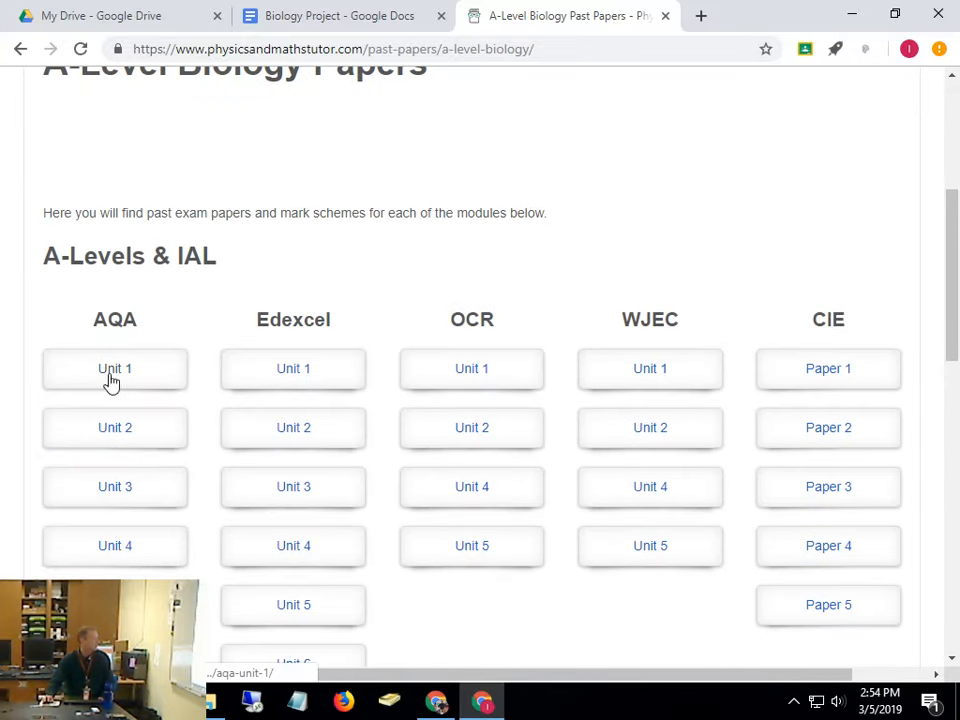
click(111, 380)
scroll(590, 432, down, 3)
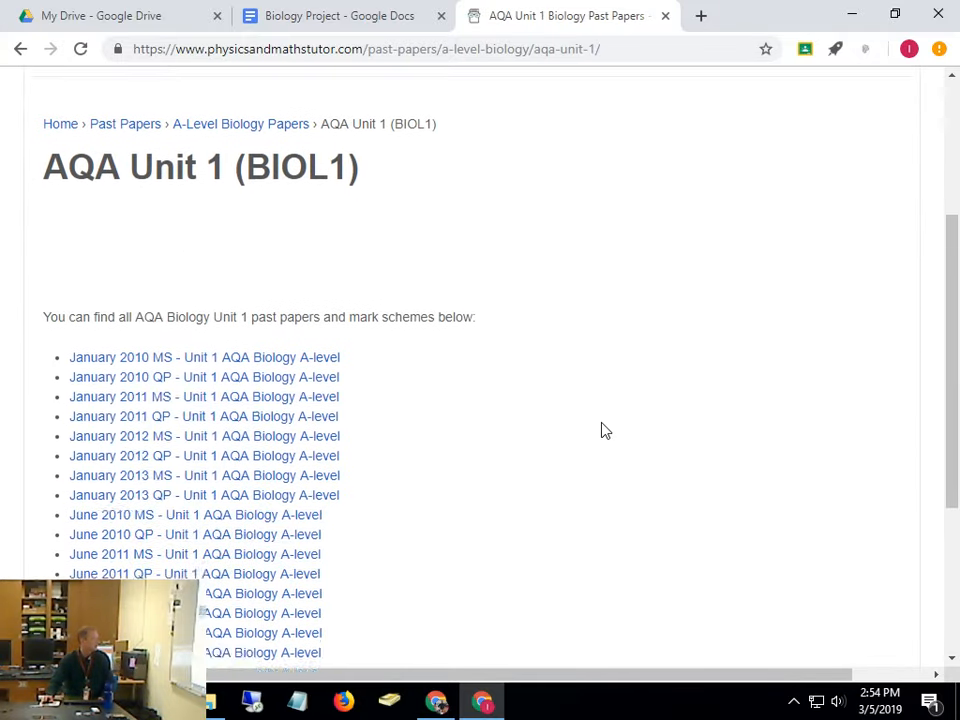
click(255, 395)
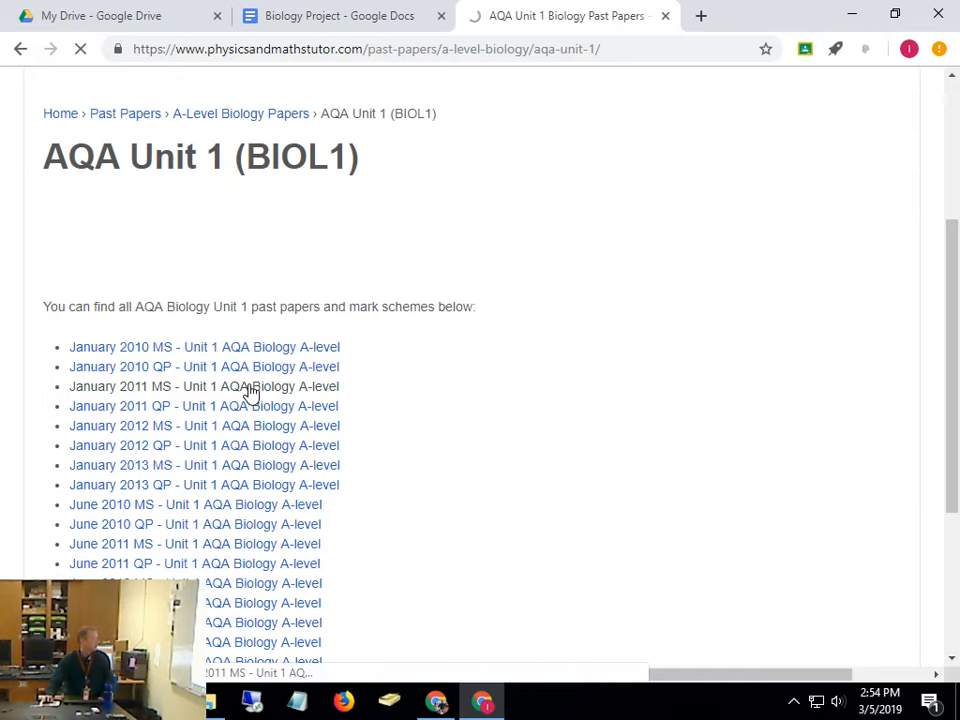
scroll(557, 431, down, 10)
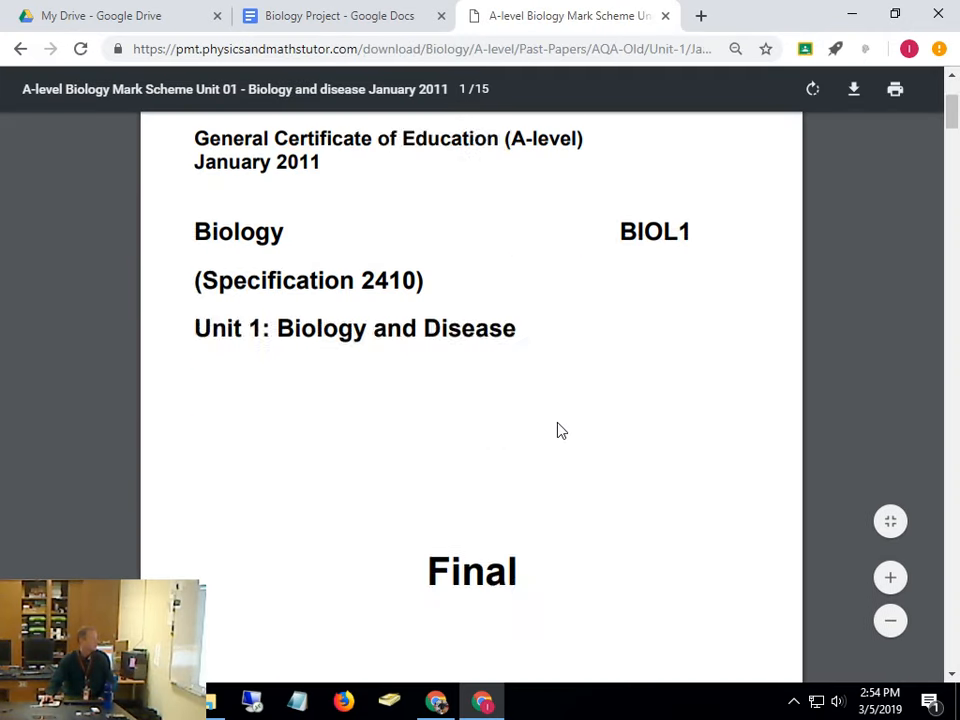
scroll(289, 278, down, 15)
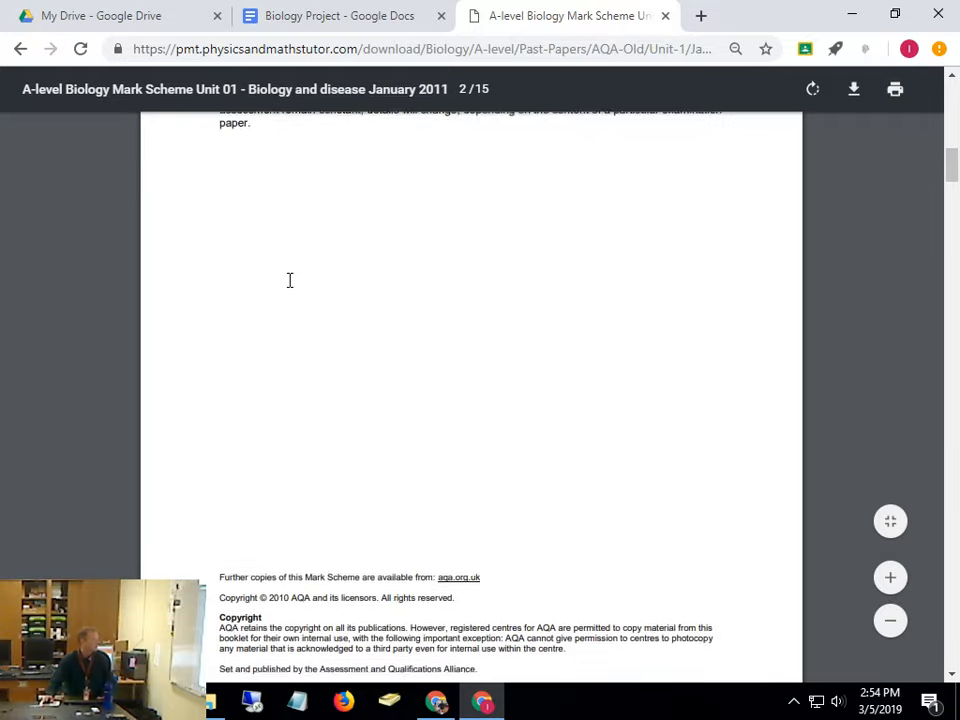
scroll(289, 280, down, 20)
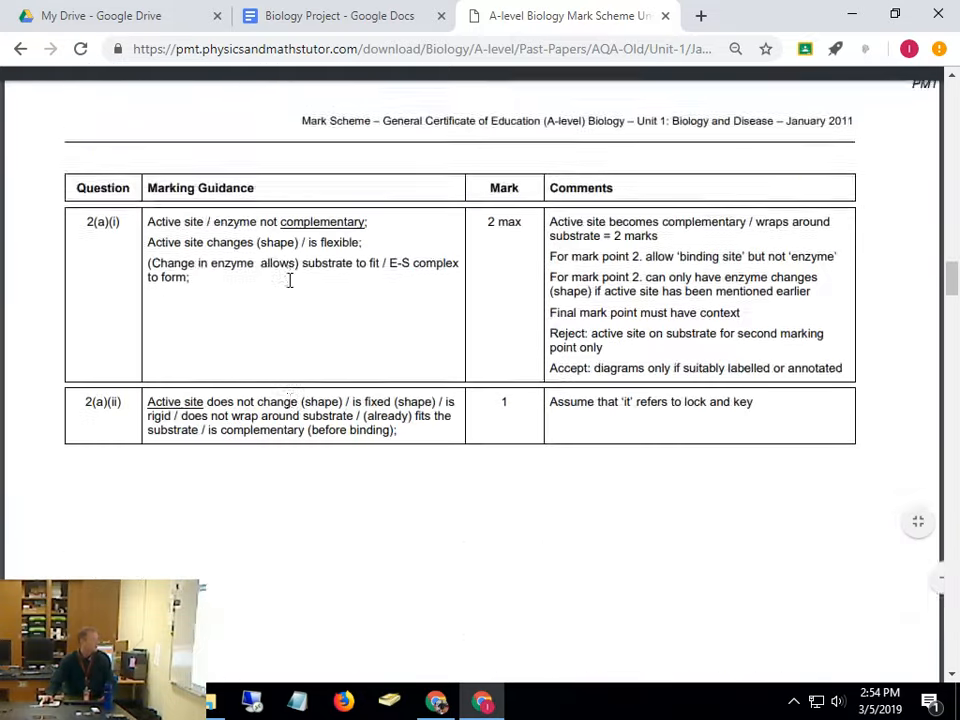
scroll(289, 280, down, 15)
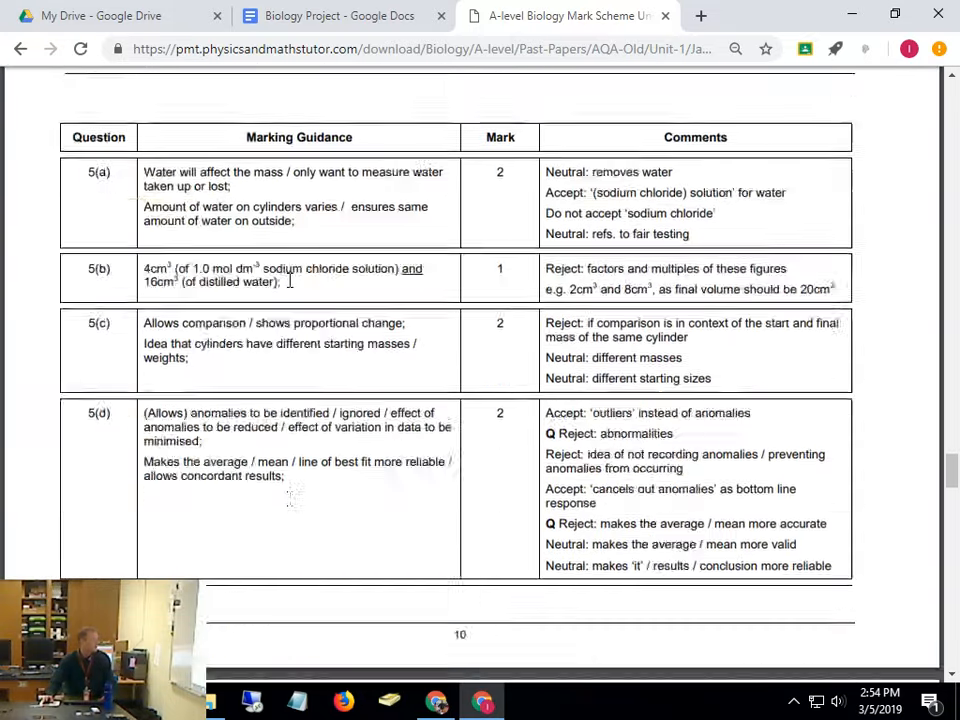
Navigate the third tab back to the A-Level Biology Papers page and return to Biology Project
click(321, 25)
click(561, 17)
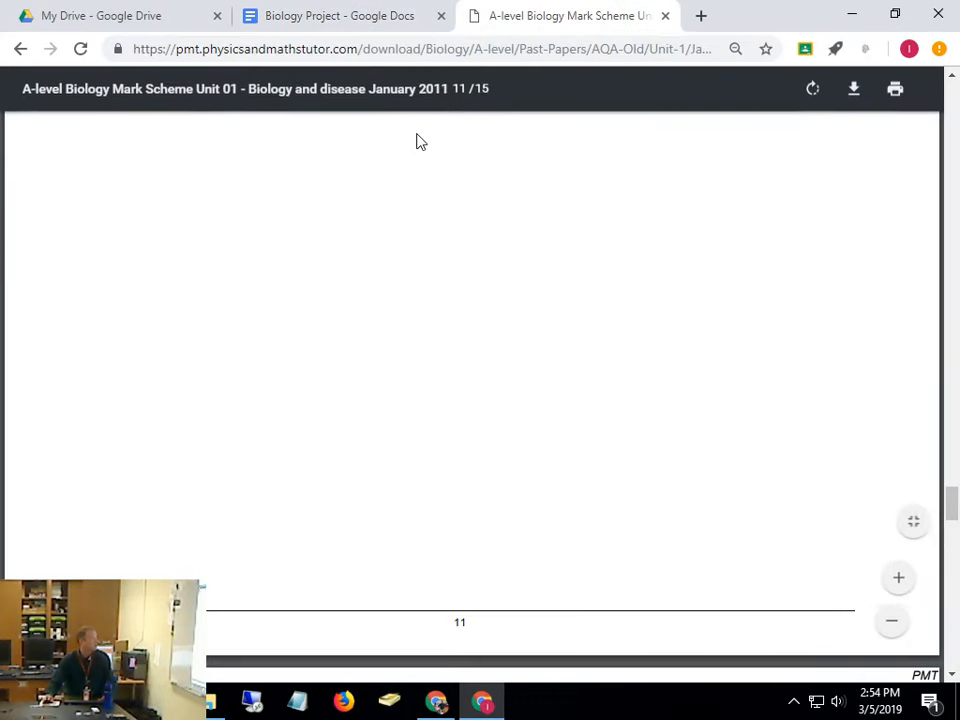
click(333, 16)
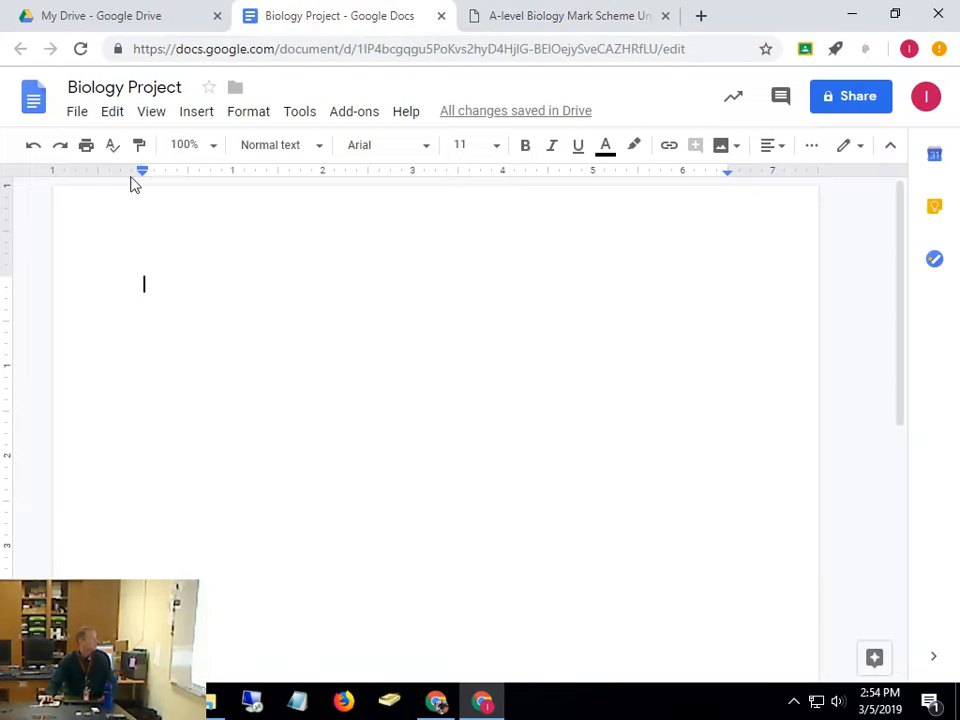
click(517, 17)
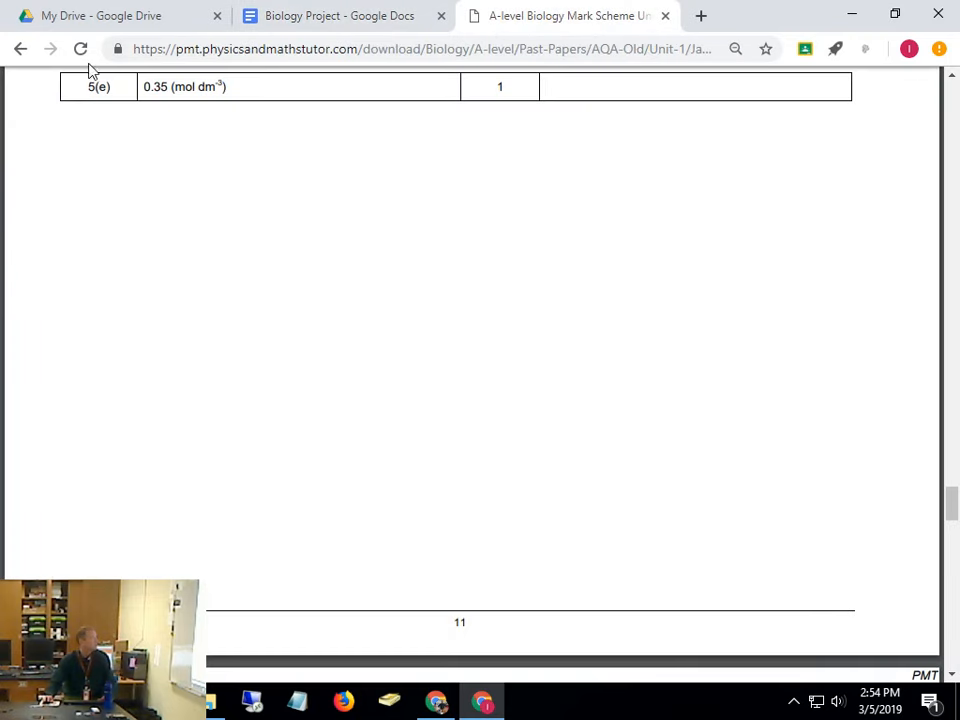
click(20, 49)
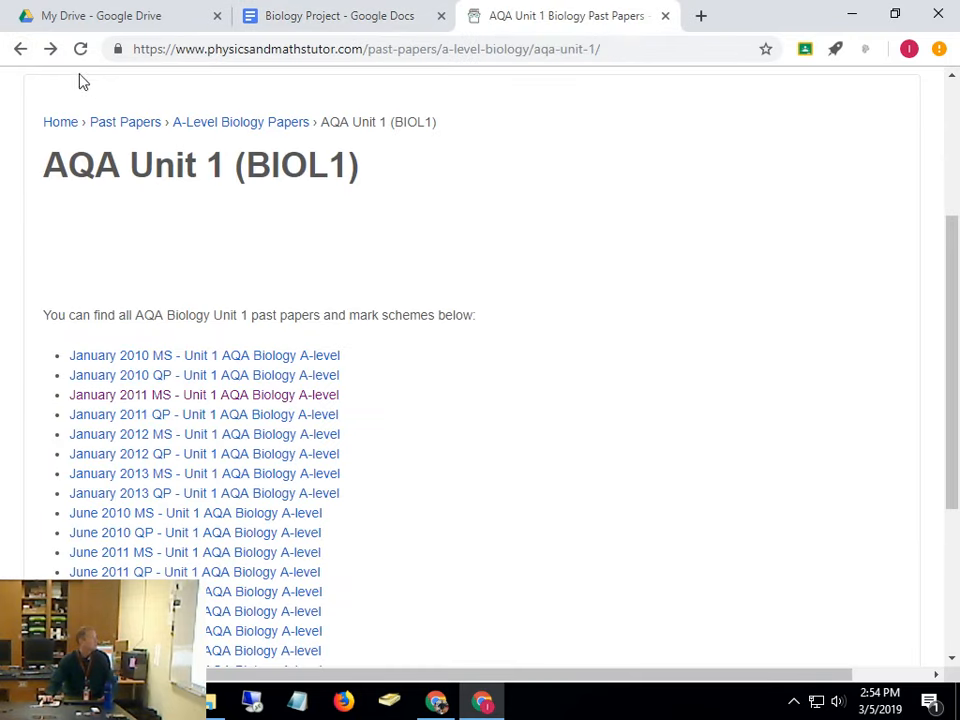
click(20, 49)
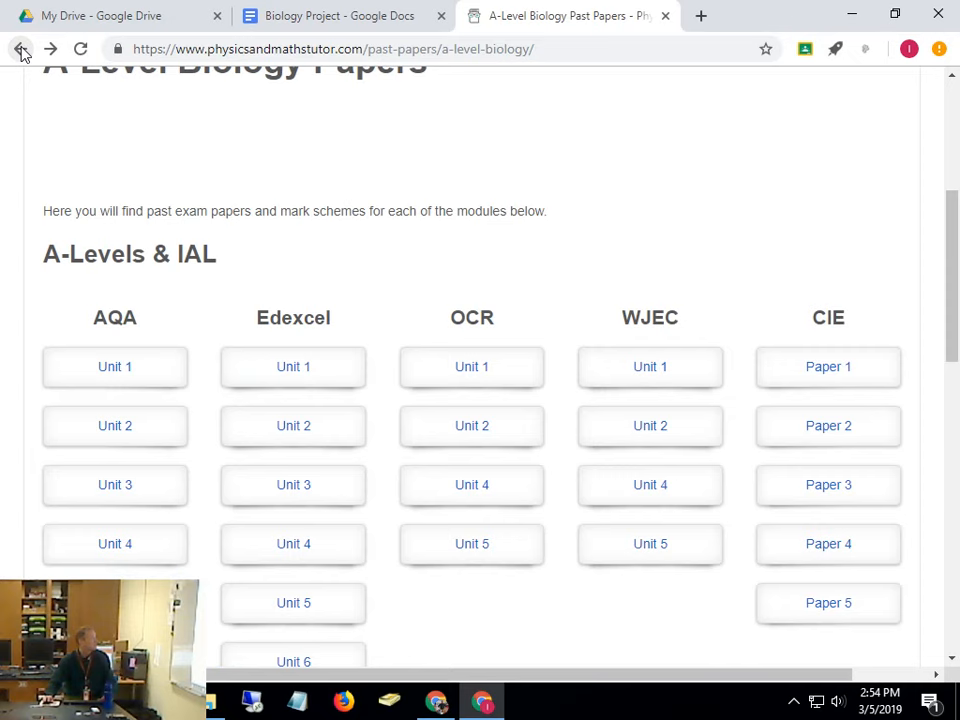
click(360, 25)
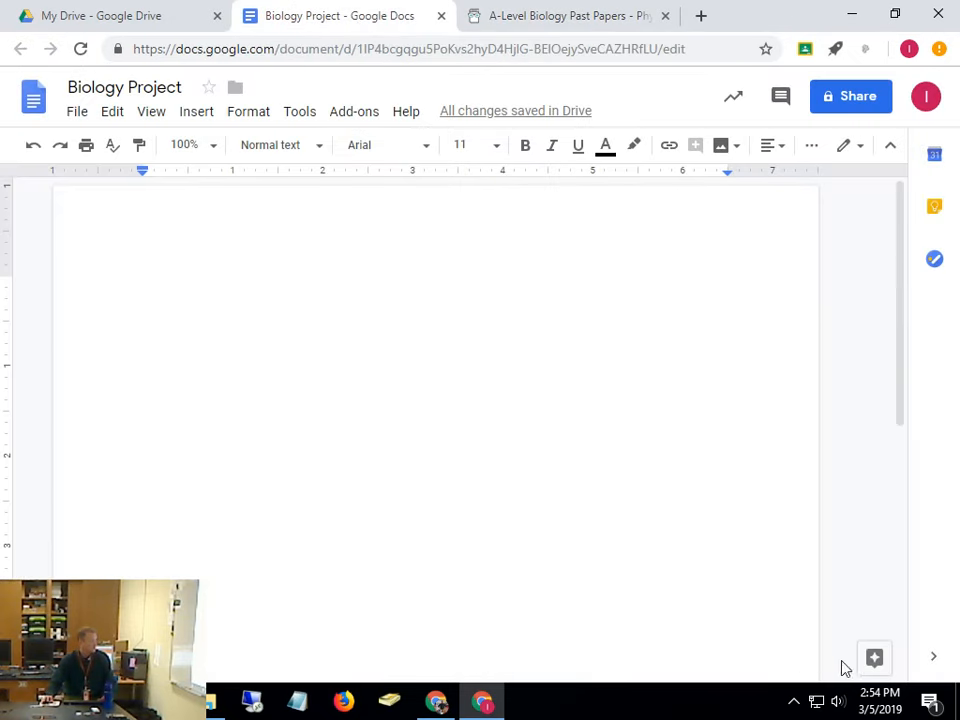
Search for 'biology' in the Explore panel
click(874, 664)
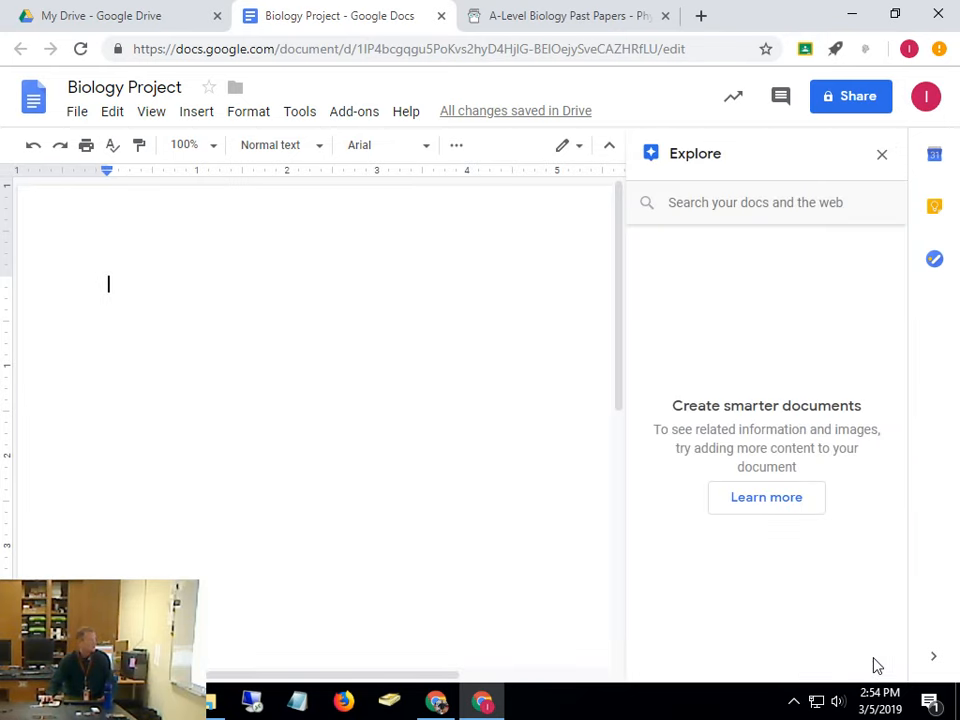
click(714, 213)
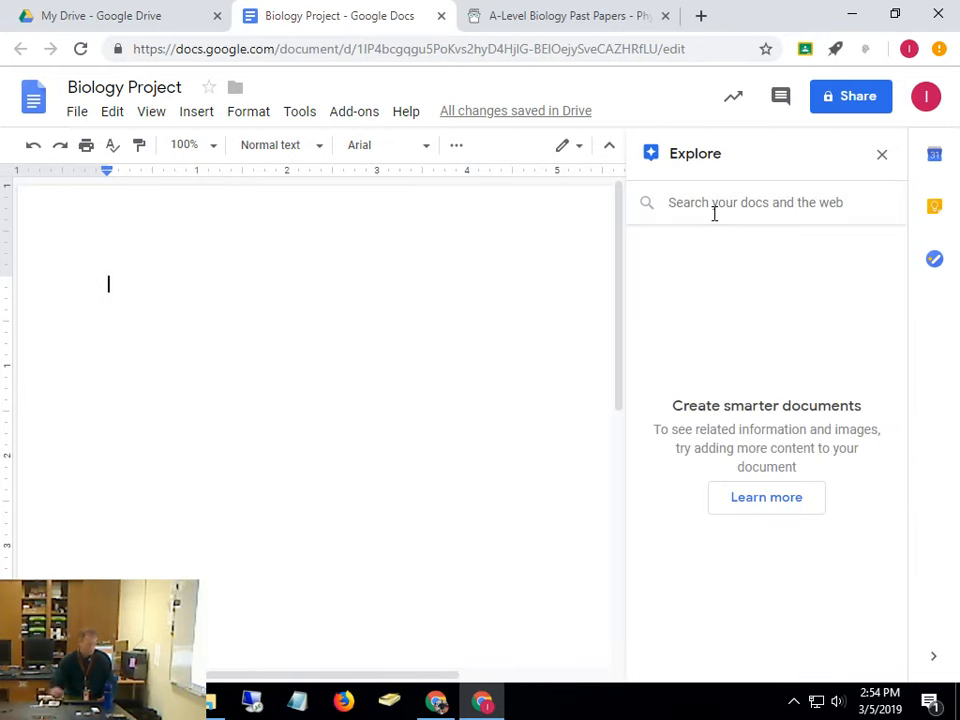
text(biology)
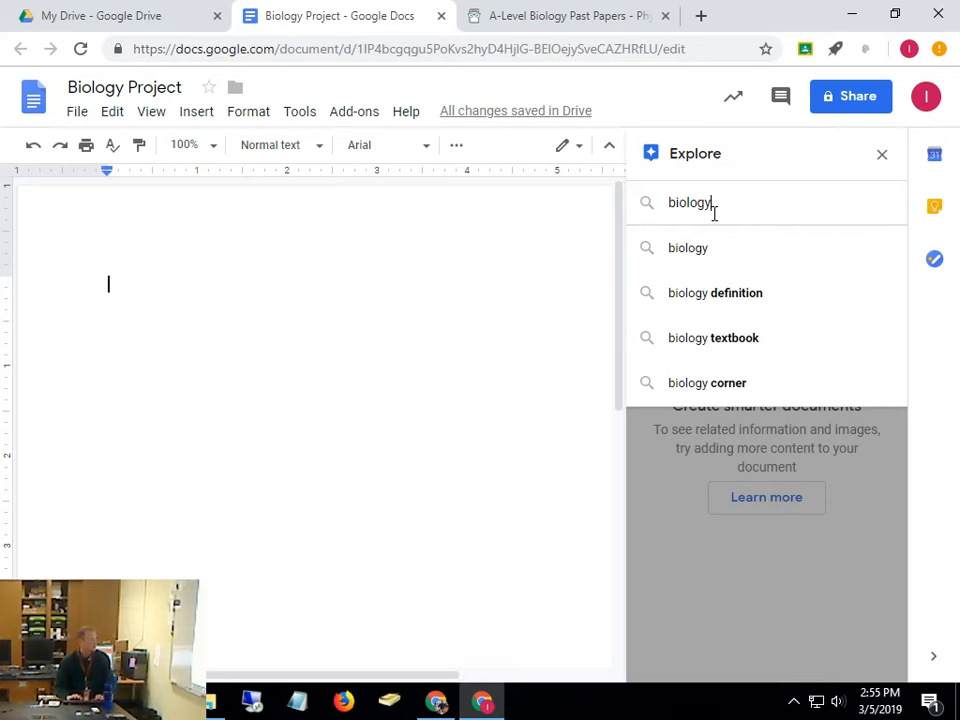
key(Return)
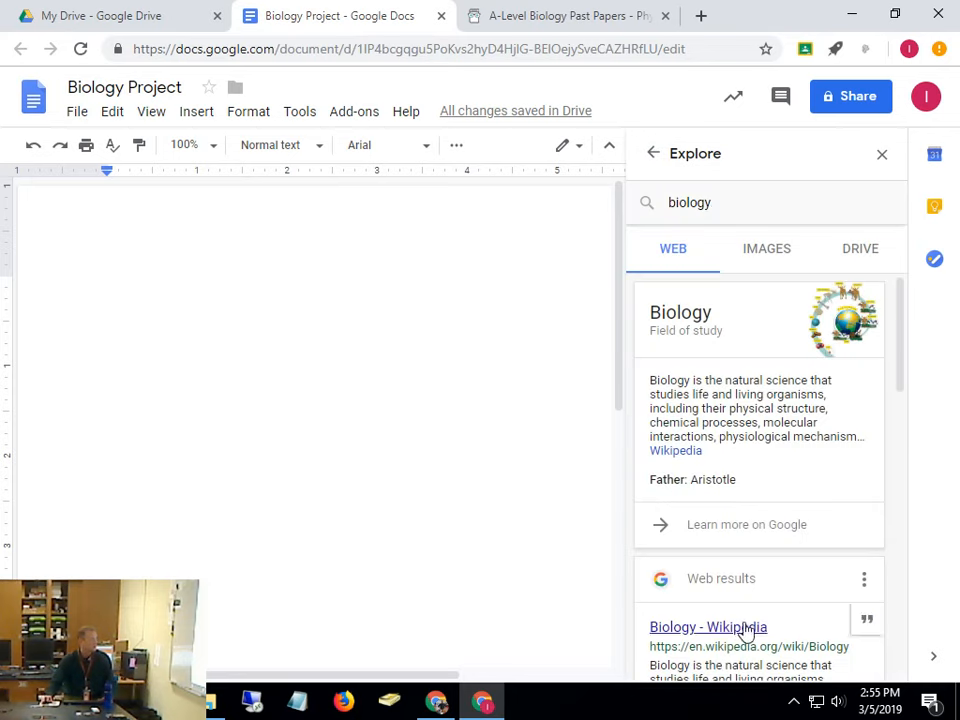
Paste the biology definition at the top of the page and unlink the Wikipedia credit
scroll(843, 366, down, 2)
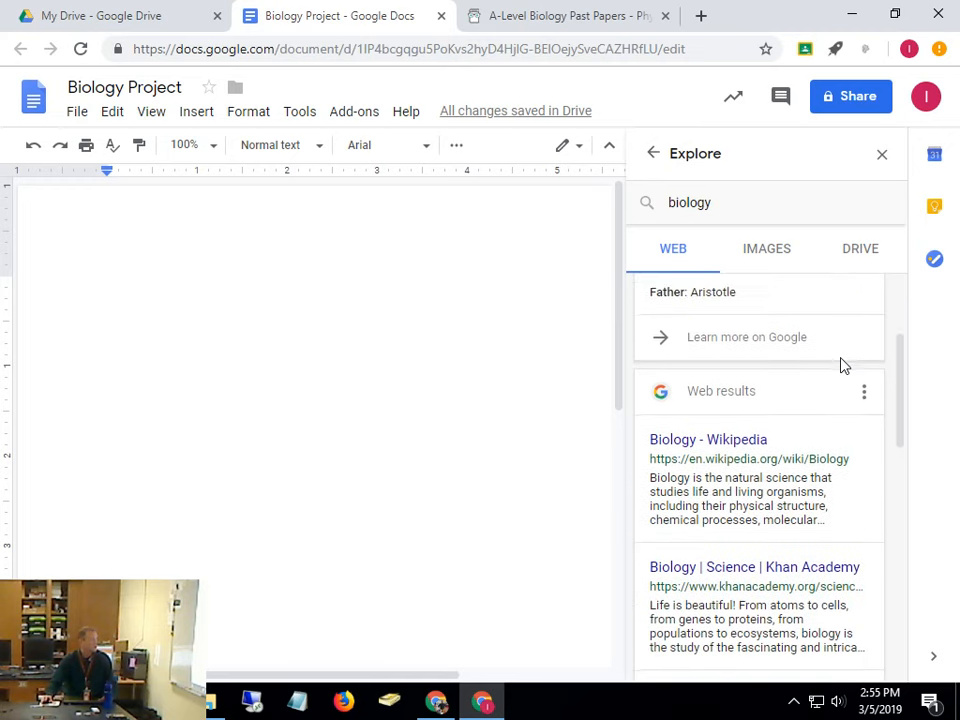
scroll(843, 366, up, 1)
scroll(654, 294, up, 1)
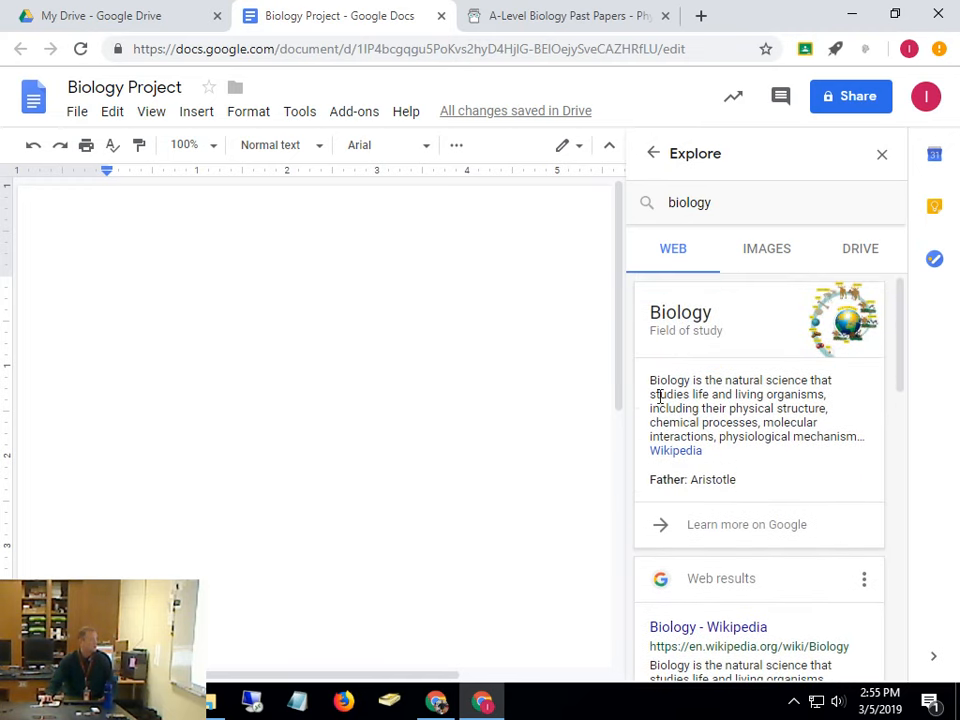
drag(648, 388, 846, 458)
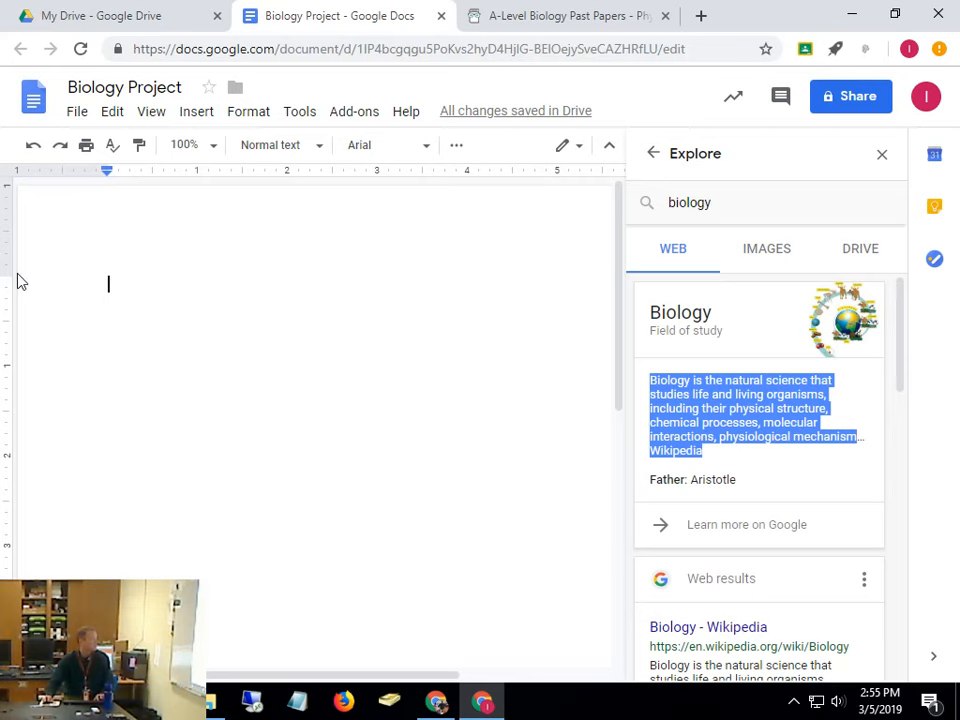
click(189, 311)
text(Biology is the natural science that studies life and living organisms, including their physical structure, chemical processes, molecular interactions, physiological mechanisms, development and evolution. Wikipedia)
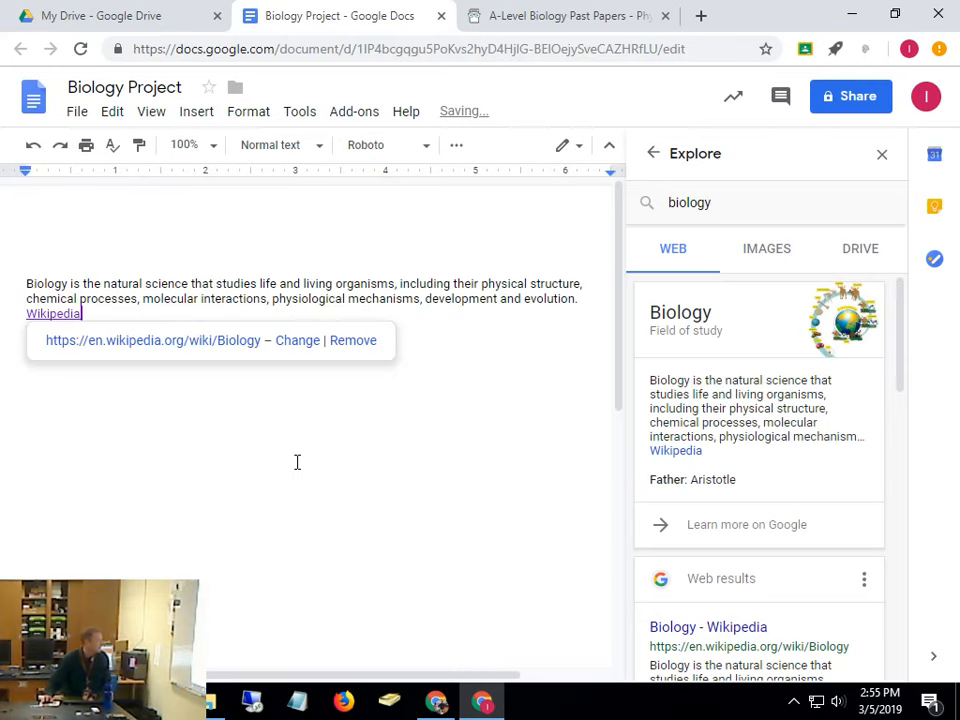
click(355, 341)
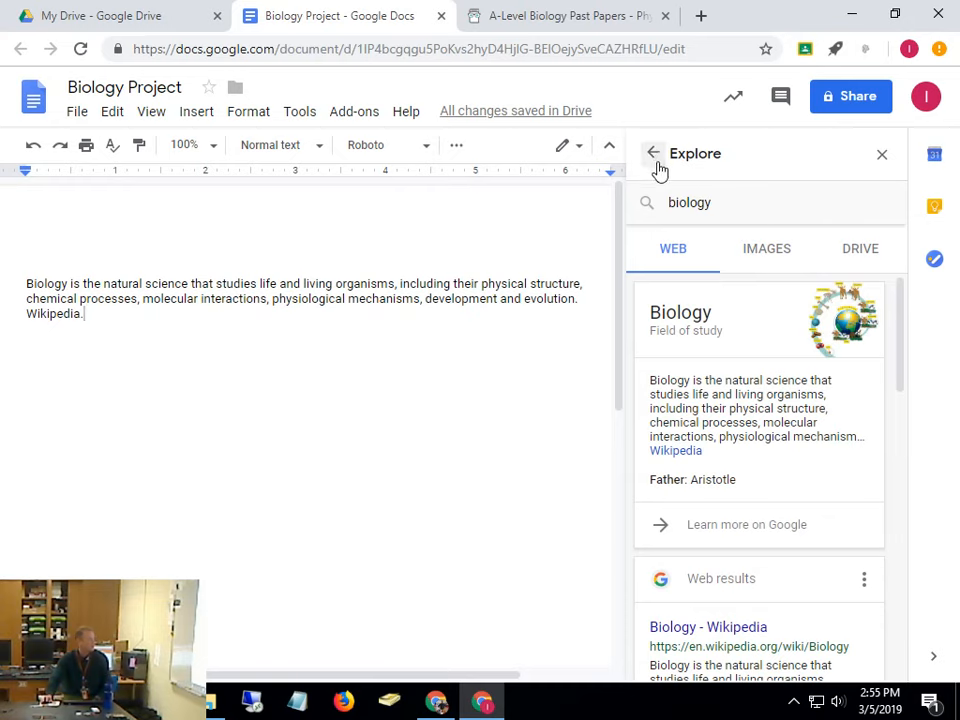
click(882, 158)
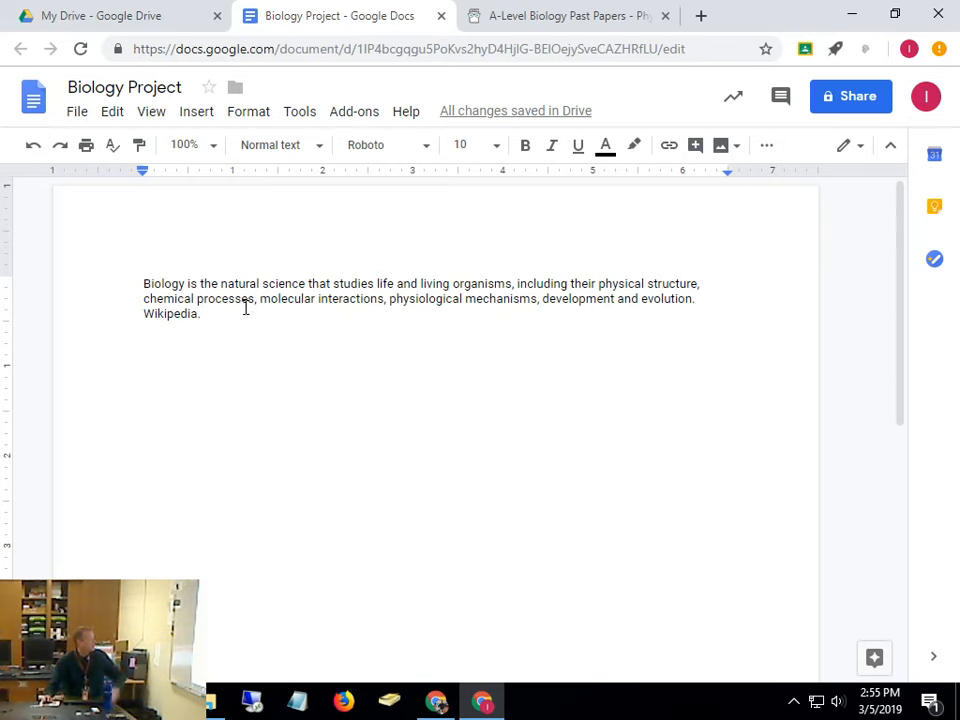
Change the biology definition through the Wikipedia credit from Roboto 10 to Arial 12
drag(245, 308, 102, 263)
drag(227, 313, 97, 289)
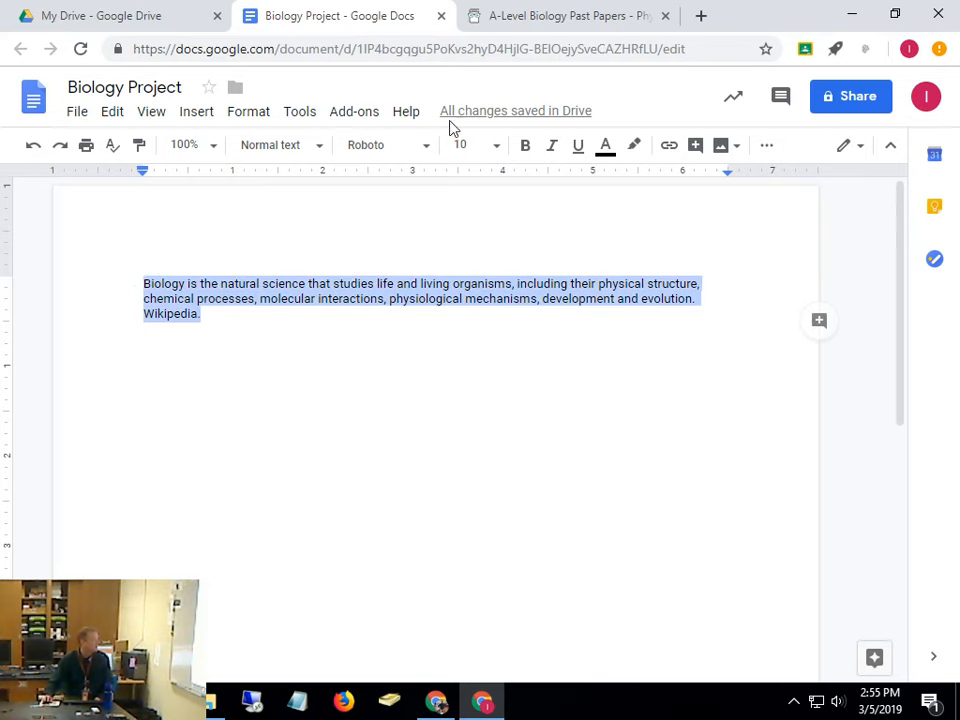
click(427, 147)
scroll(452, 236, up, 1)
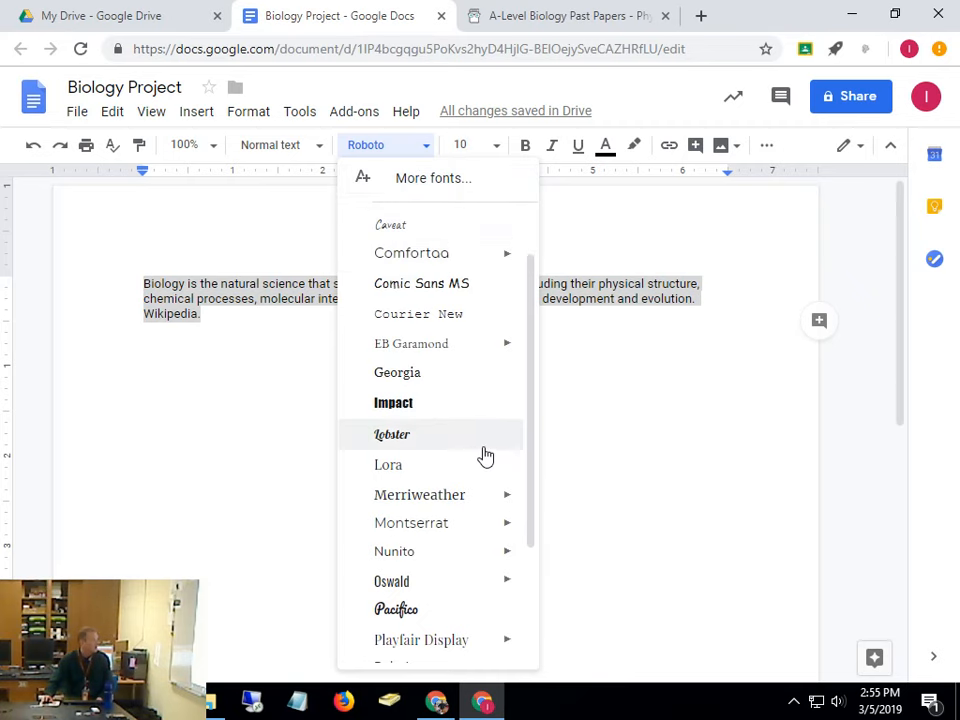
scroll(485, 456, down, 2)
scroll(433, 534, up, 3)
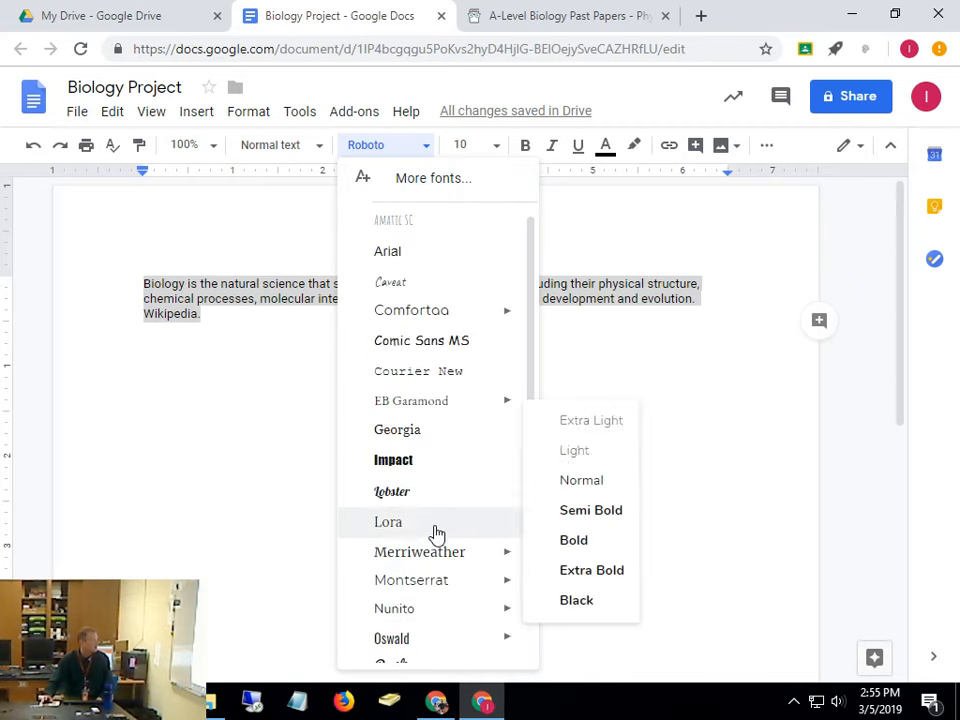
click(400, 262)
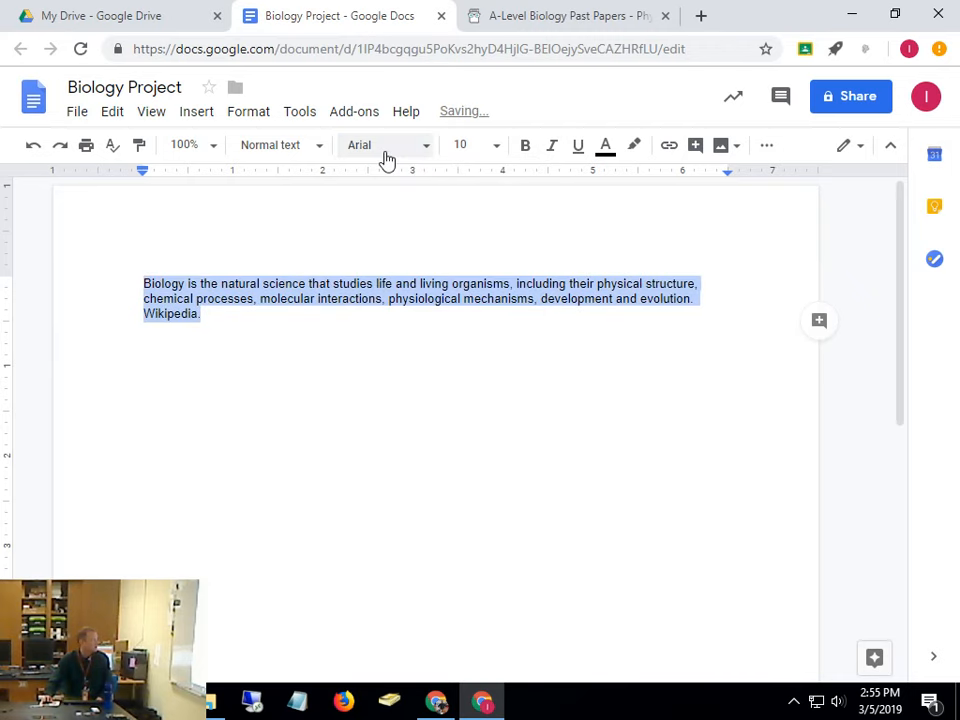
click(470, 145)
click(466, 299)
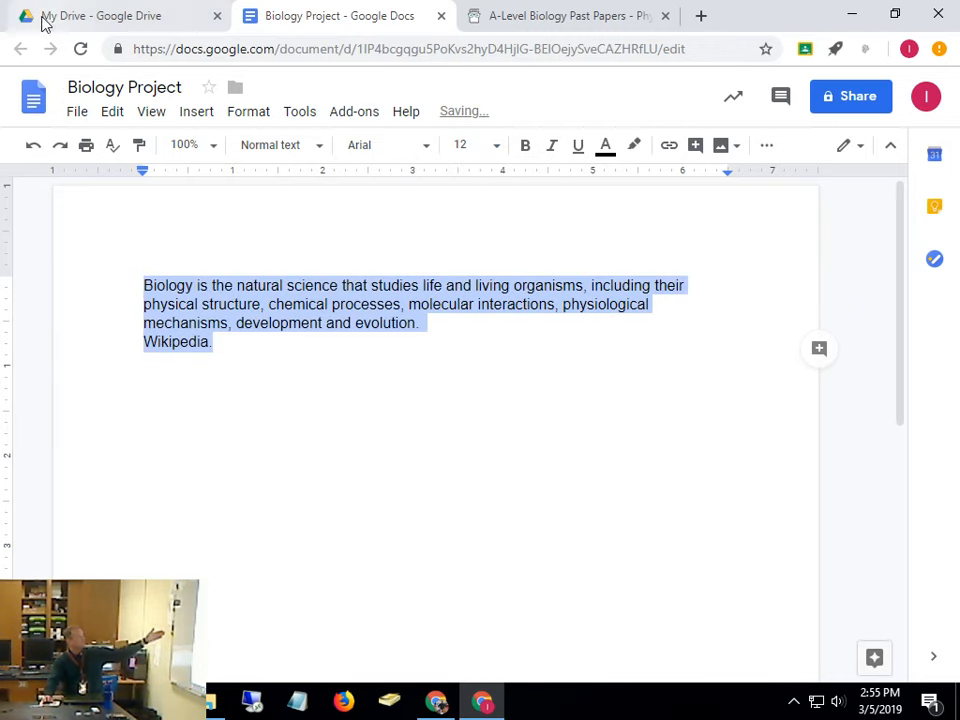
click(77, 113)
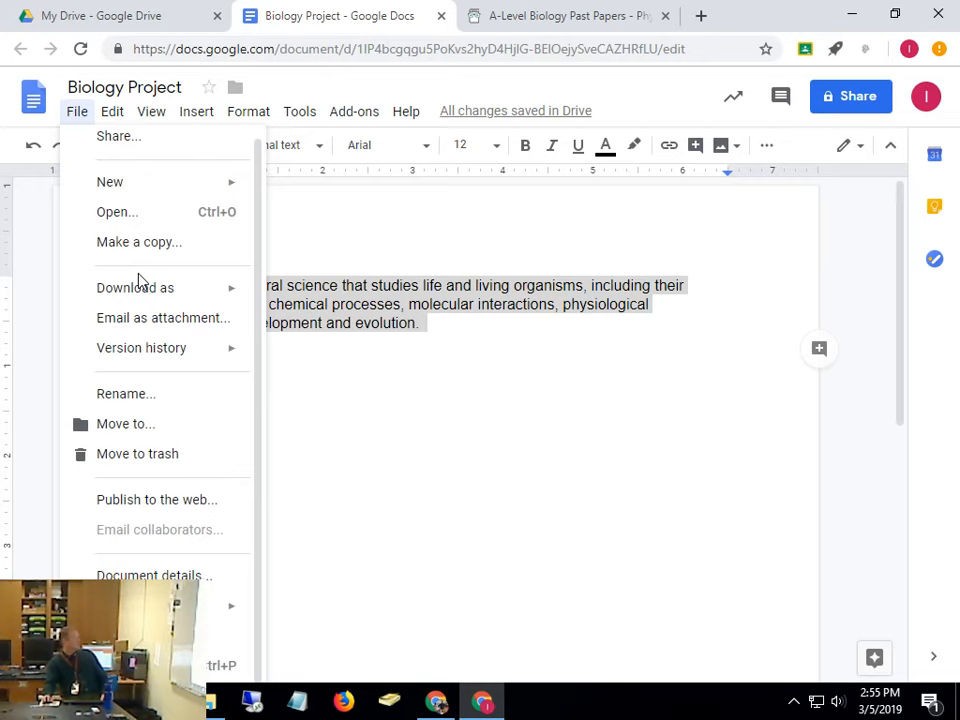
mouse_move(143, 287)
click(125, 635)
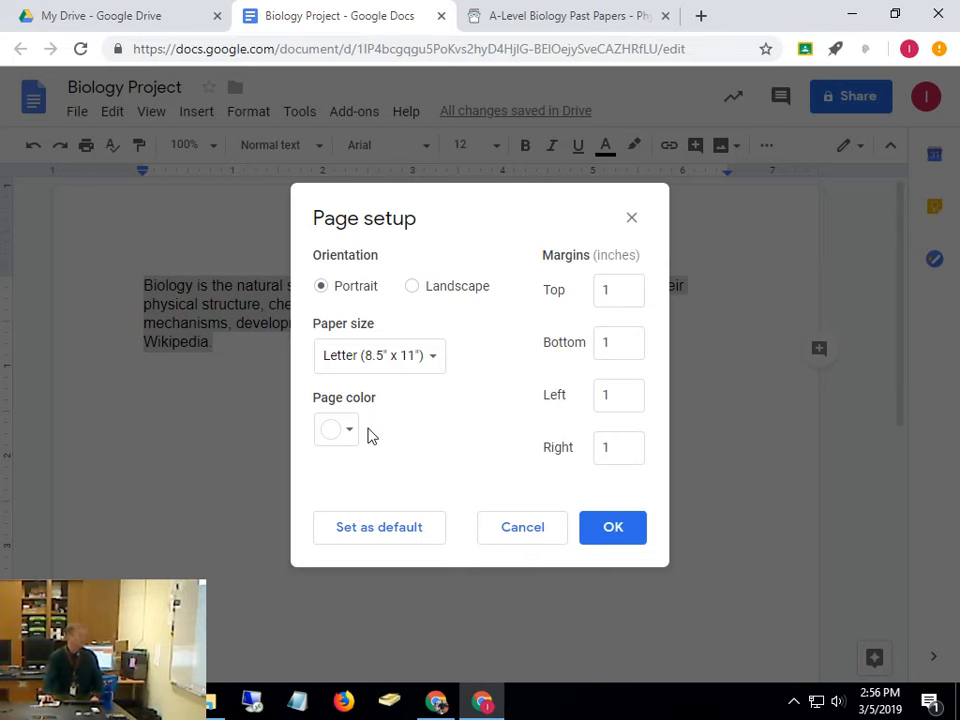
click(536, 532)
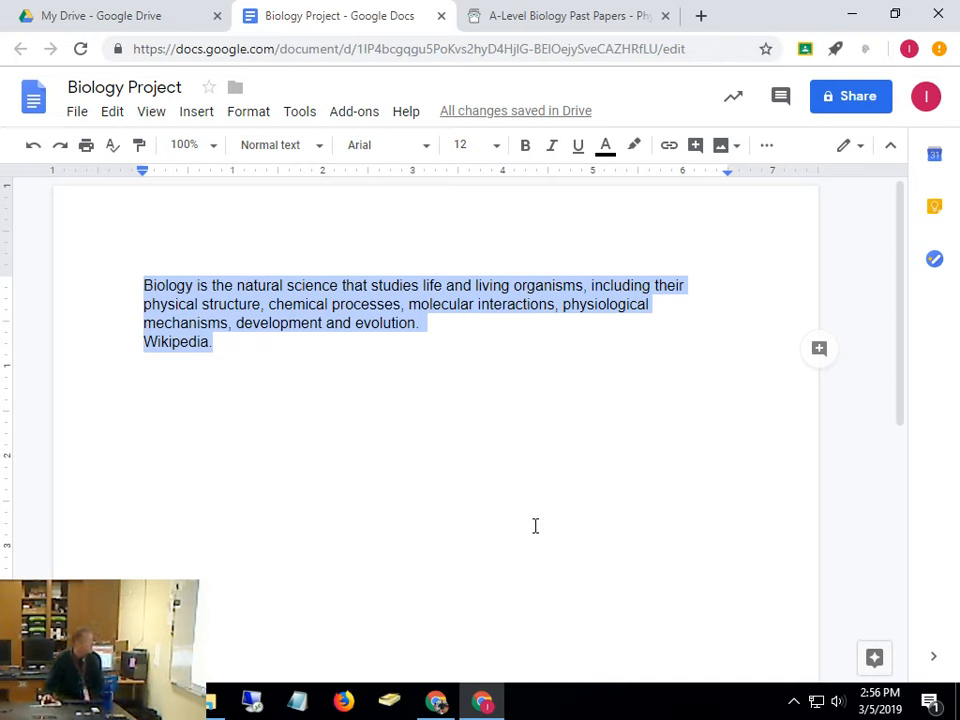
Apply Double line spacing to the Arial 12 biology definition, then deselect it
click(257, 116)
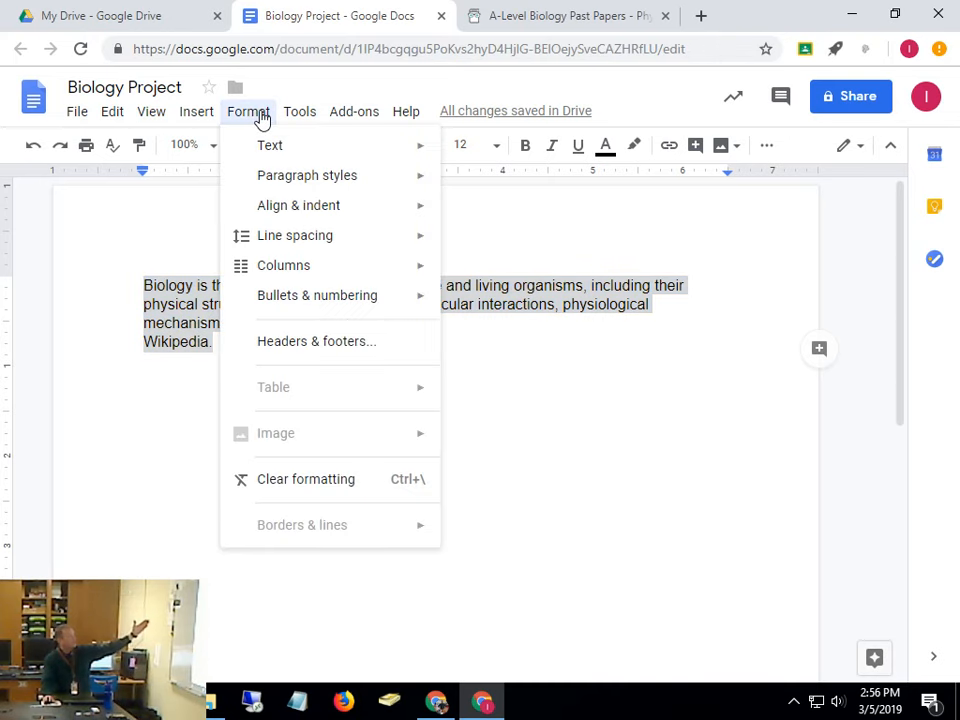
mouse_move(285, 233)
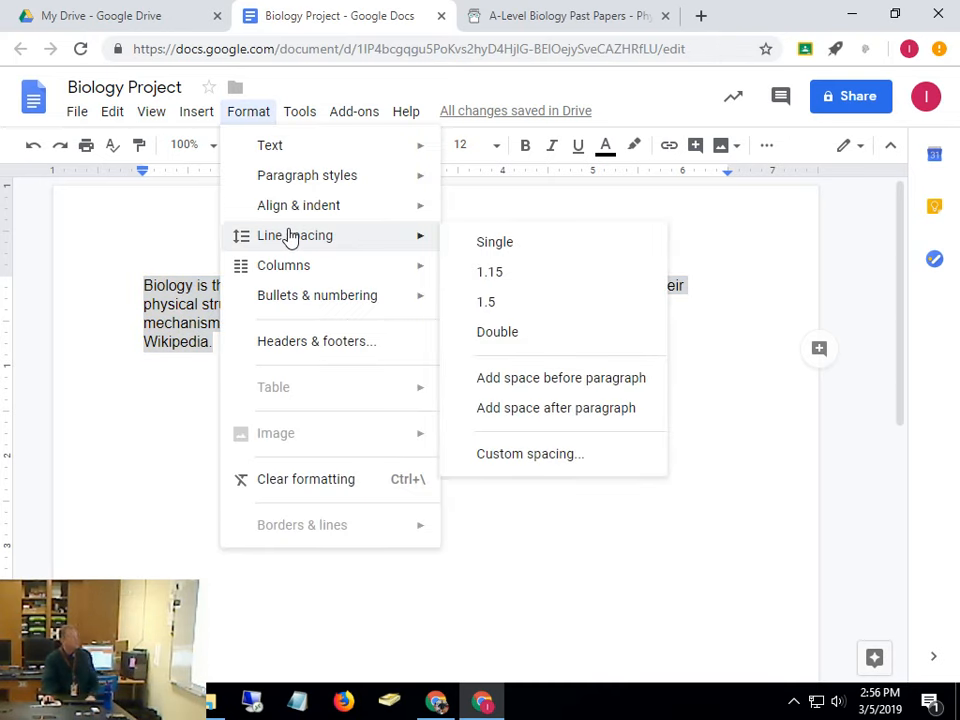
click(531, 336)
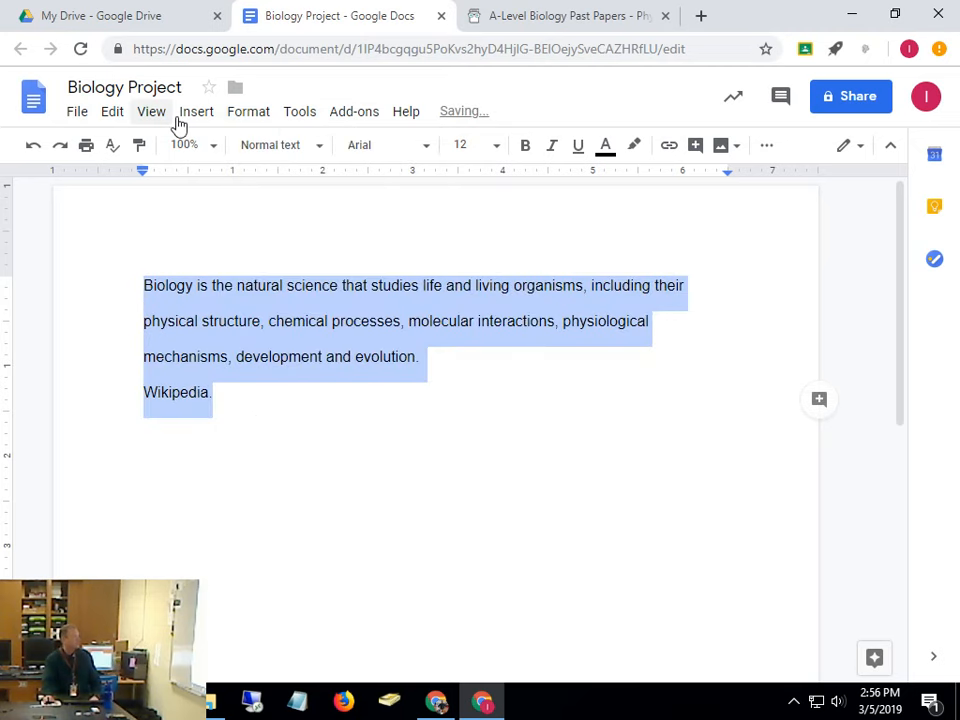
click(237, 122)
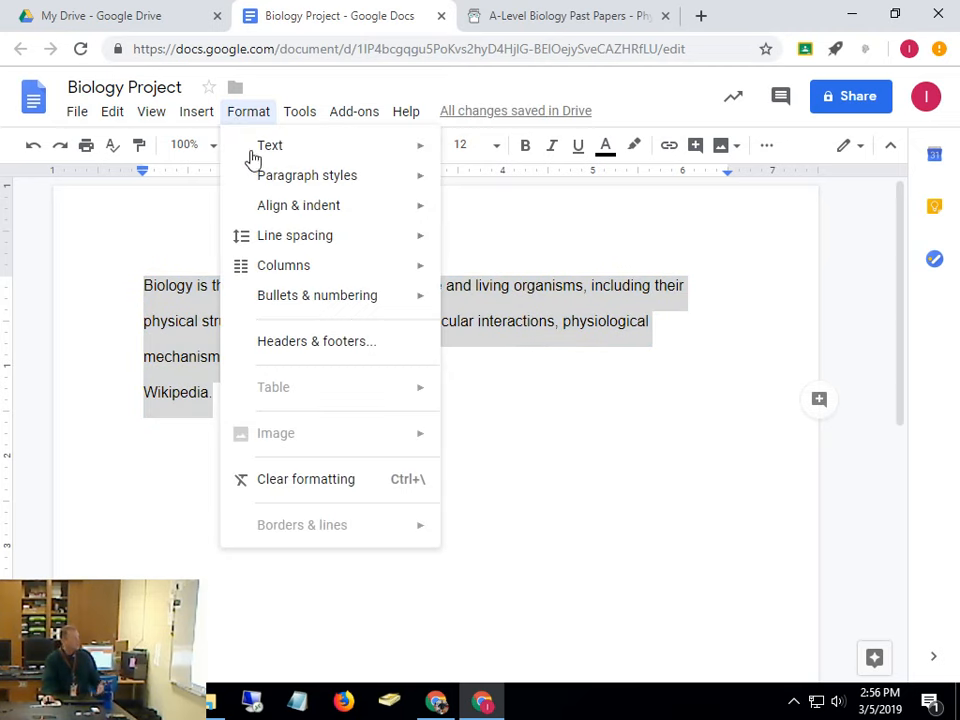
click(692, 479)
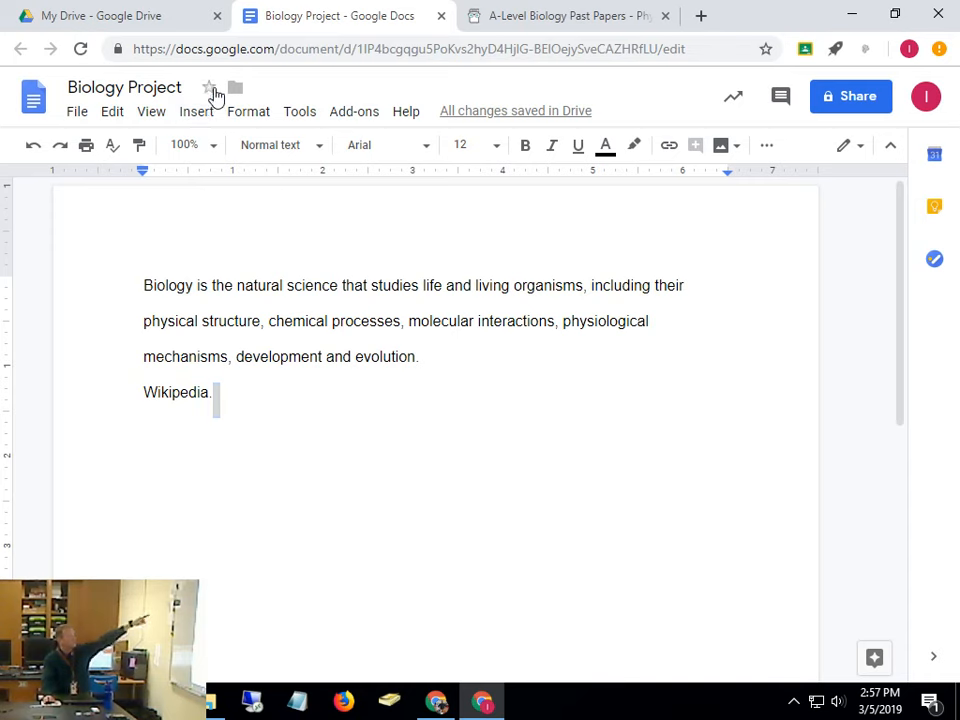
Star the Biology Project document and filter Drive to show only Starred files
click(210, 89)
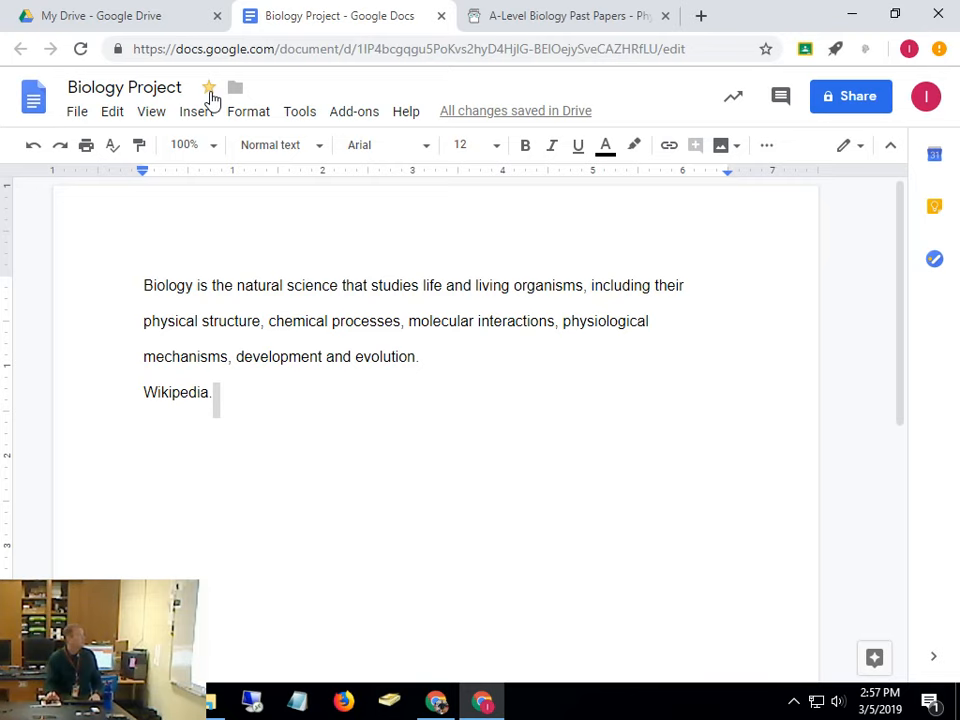
click(139, 20)
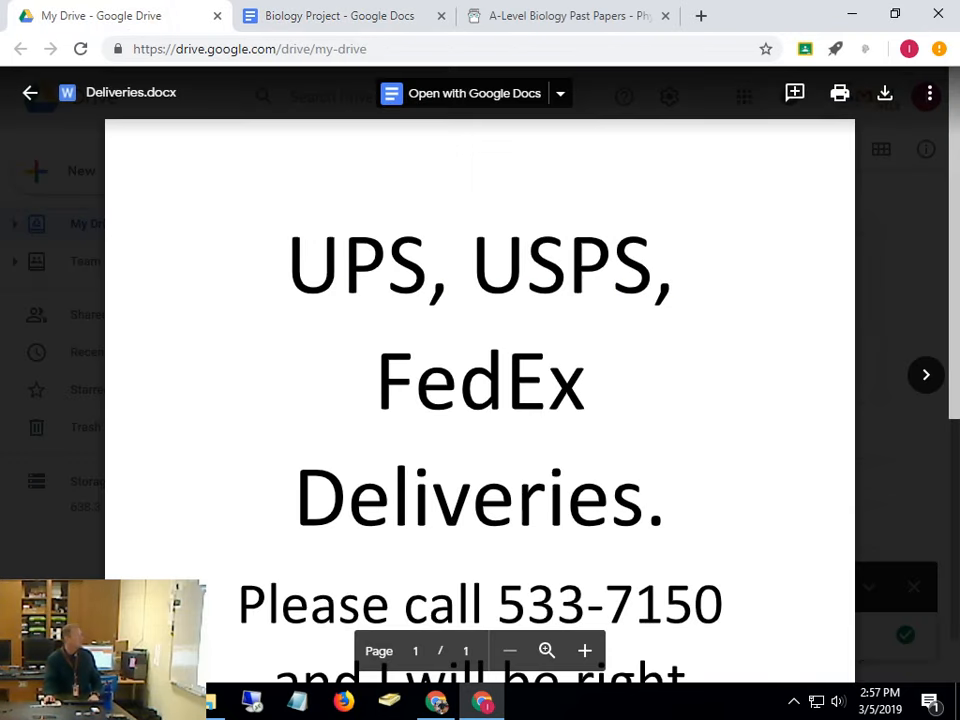
click(26, 93)
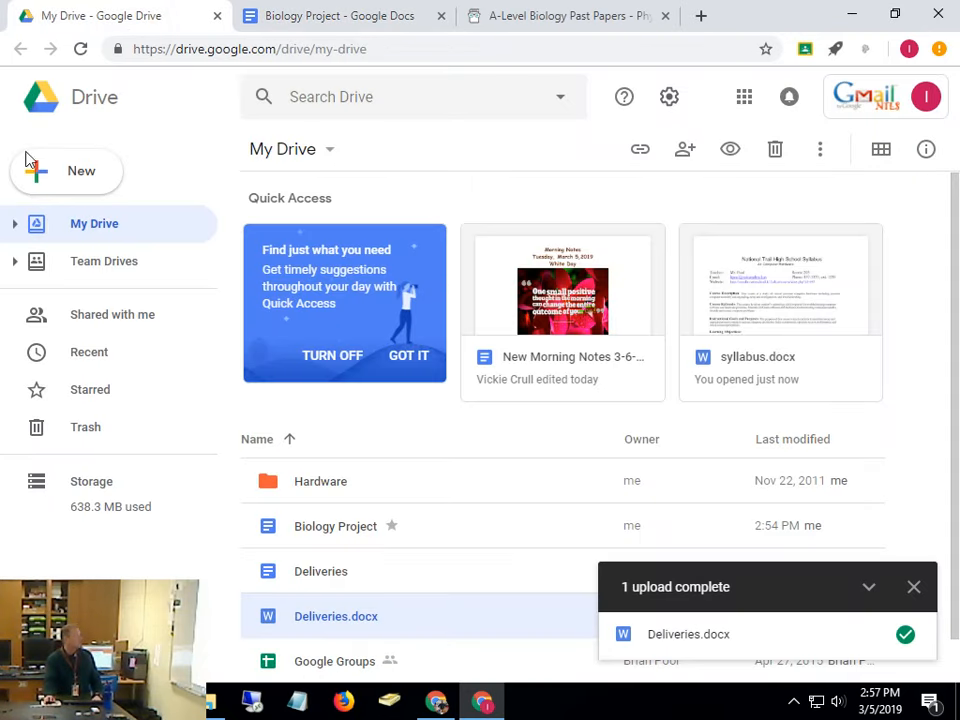
click(98, 389)
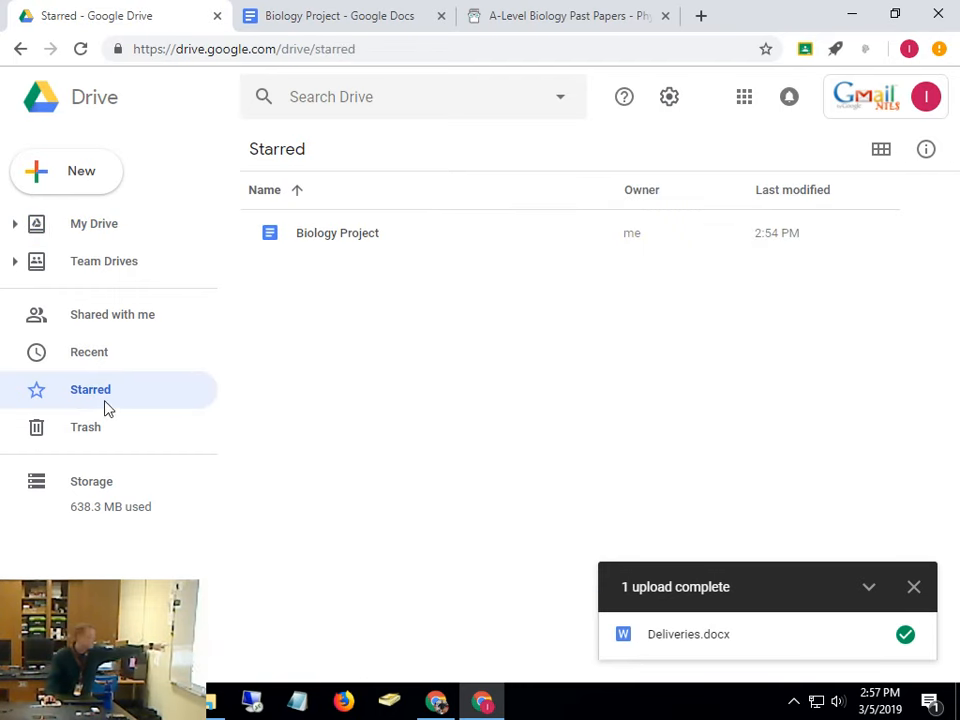
Refresh Starred, re-star Biology Project, and confirm it appears in the Starred list
click(369, 24)
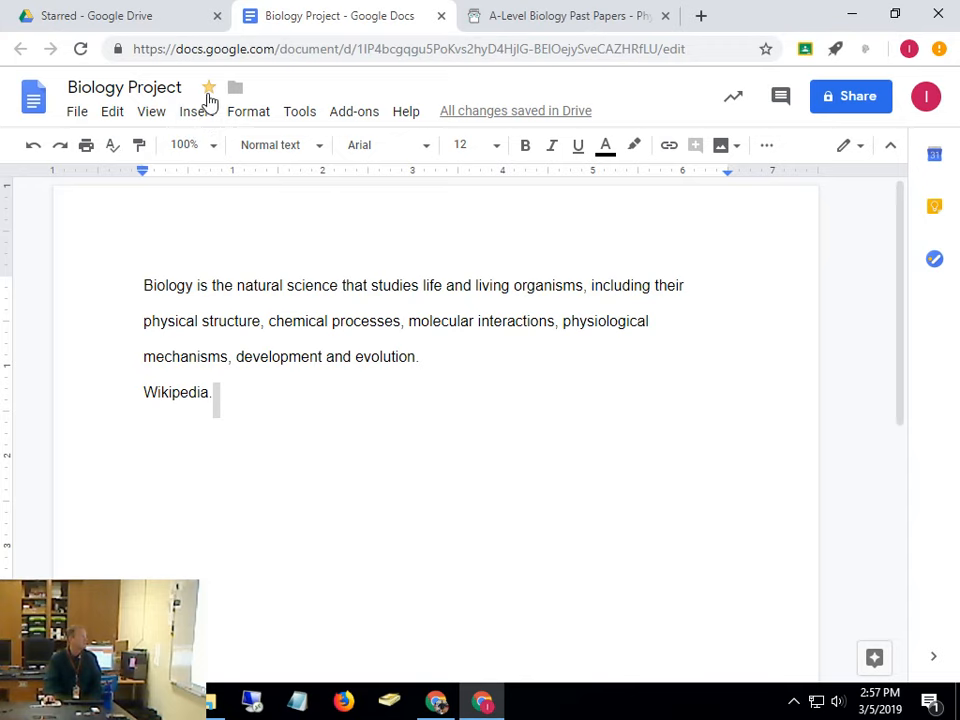
click(190, 12)
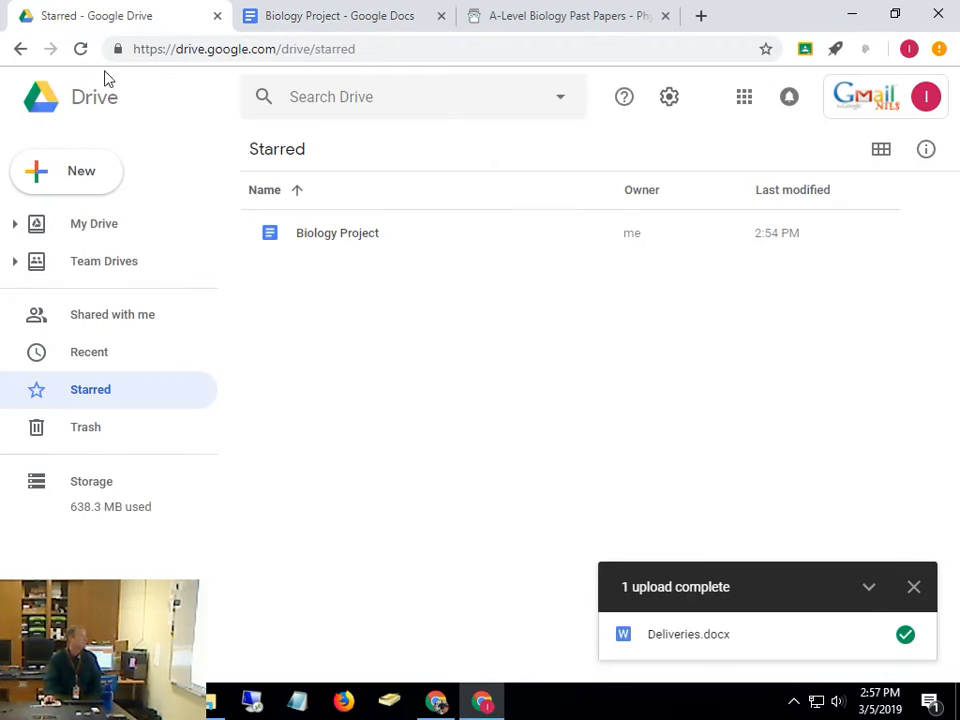
click(84, 52)
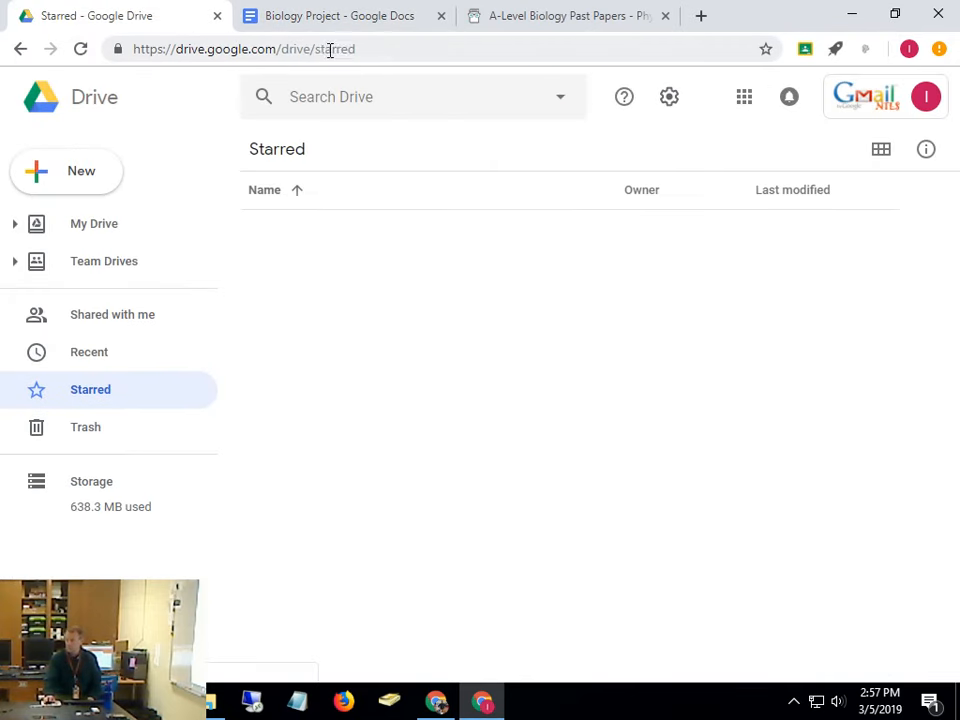
click(321, 15)
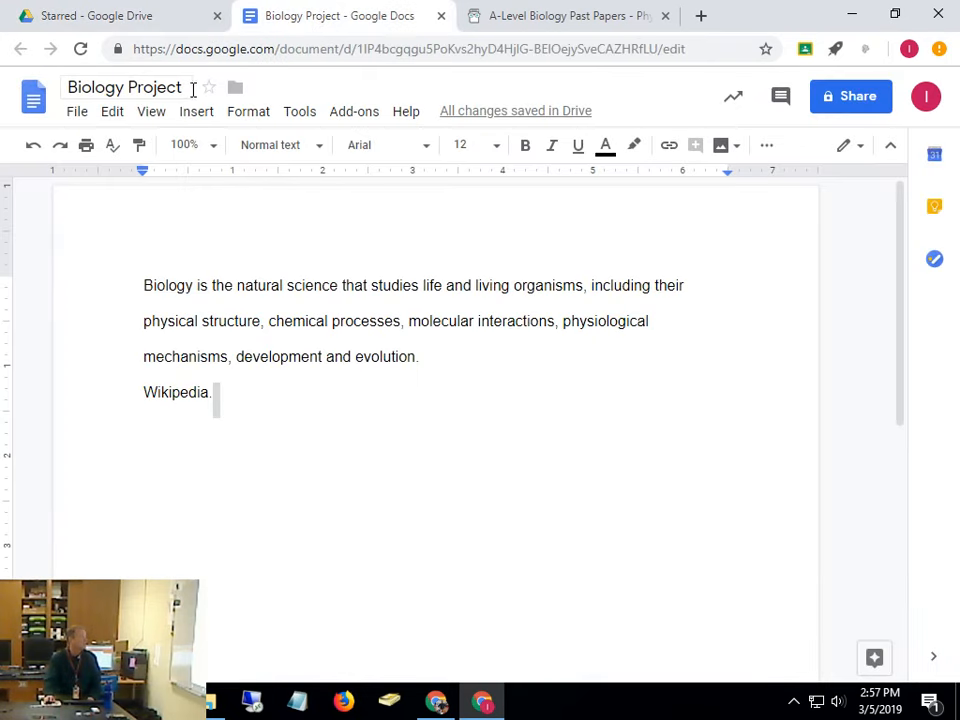
click(208, 88)
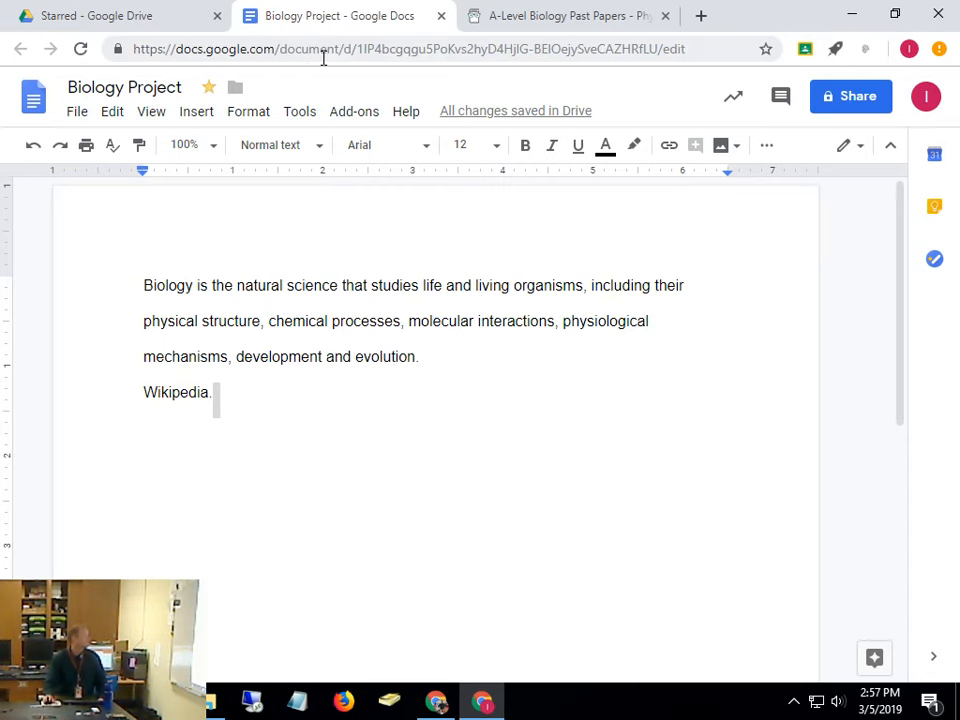
click(126, 15)
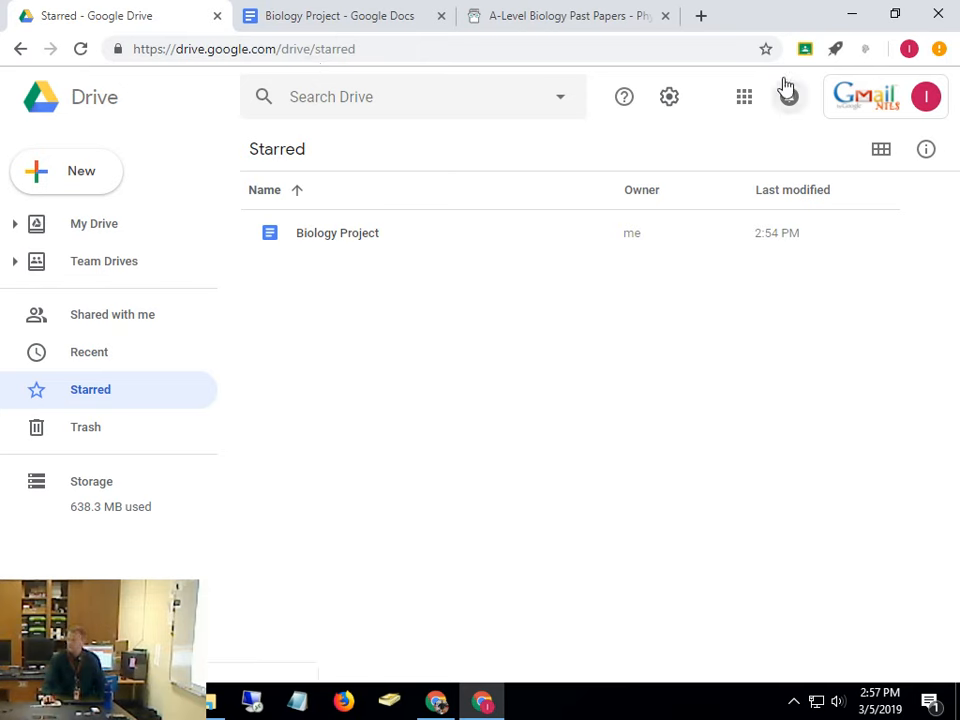
click(270, 15)
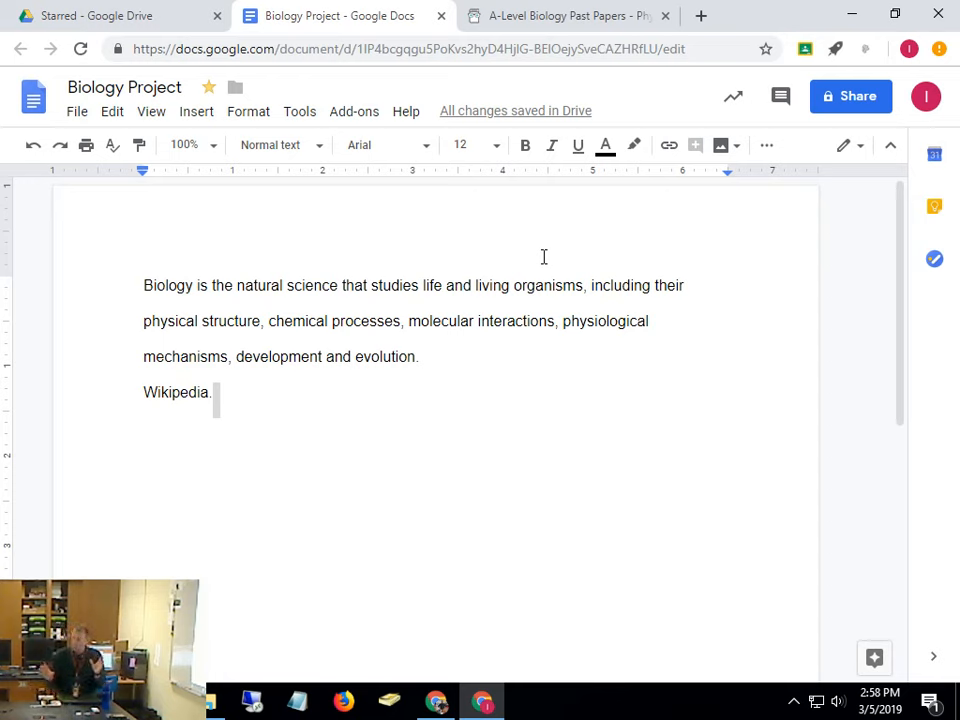
click(250, 113)
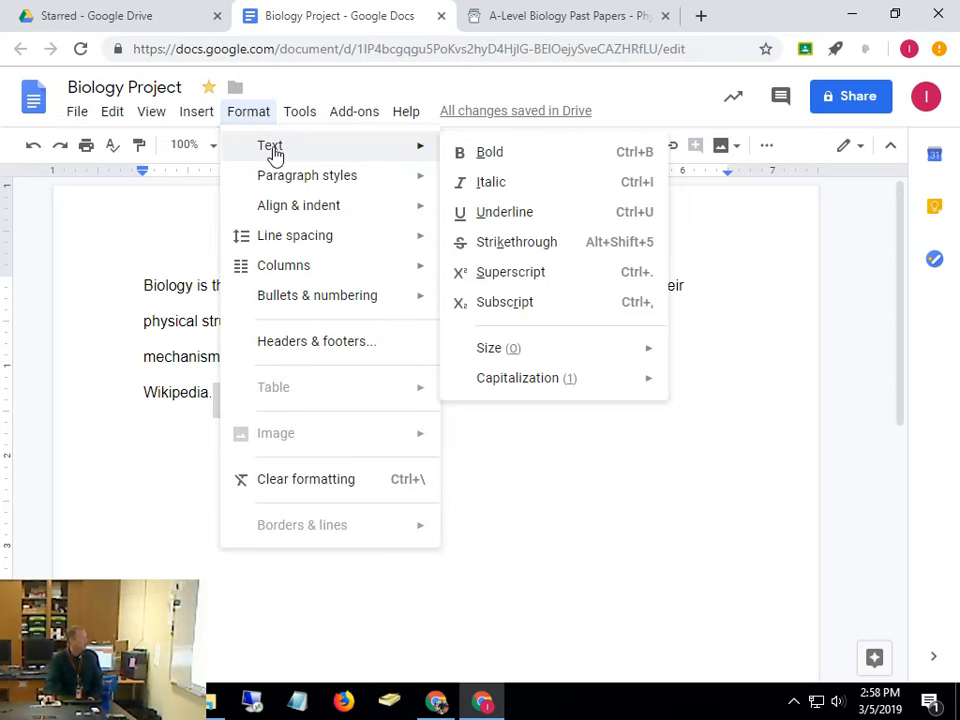
mouse_move(305, 157)
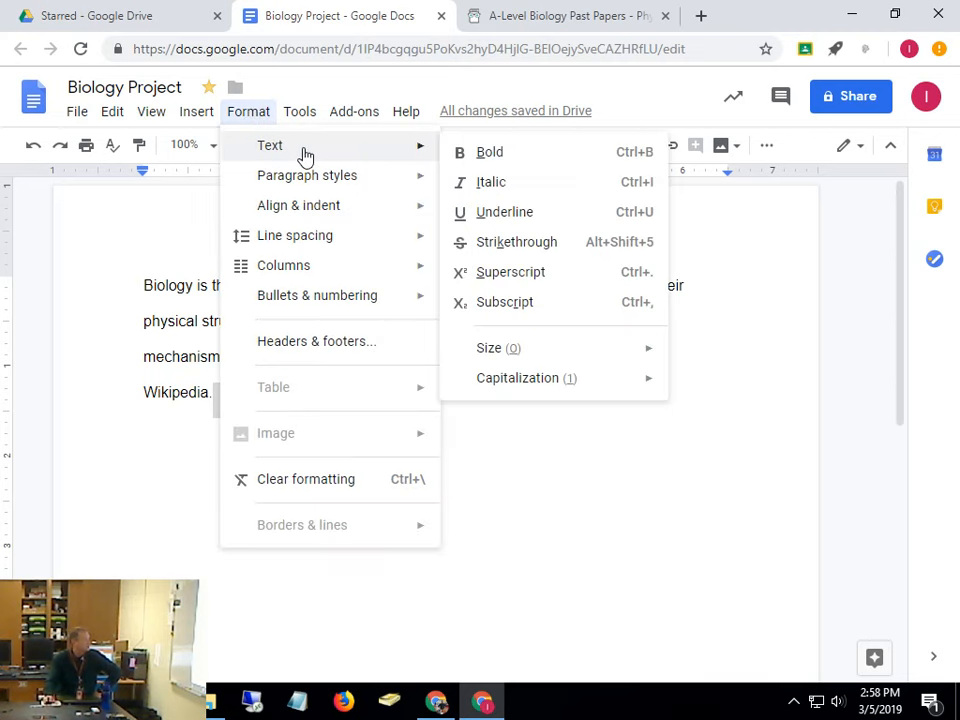
mouse_move(202, 126)
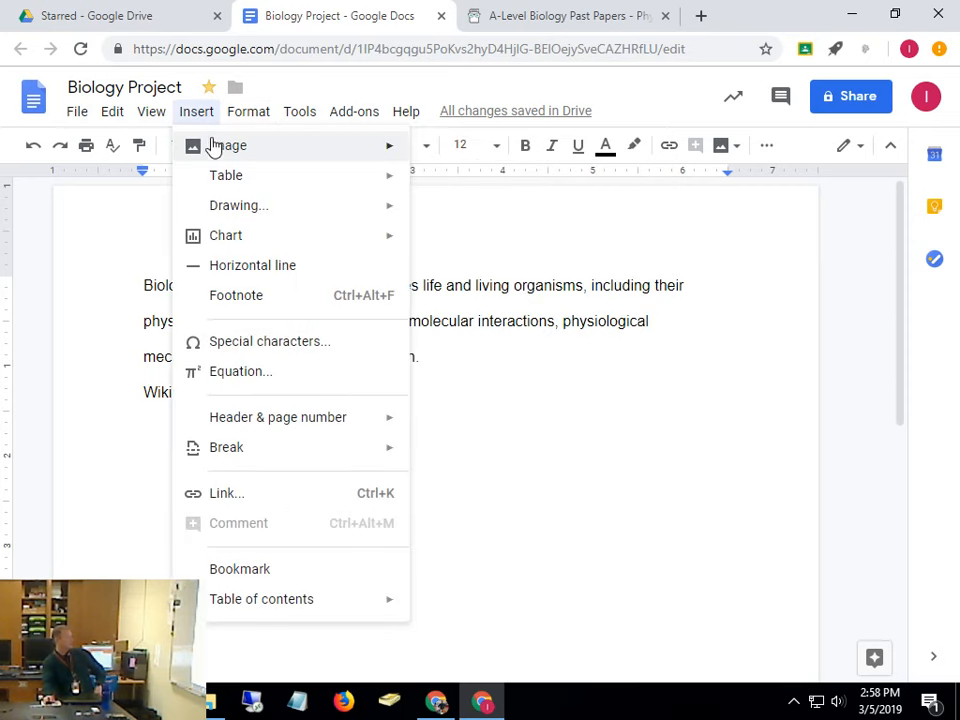
mouse_move(213, 160)
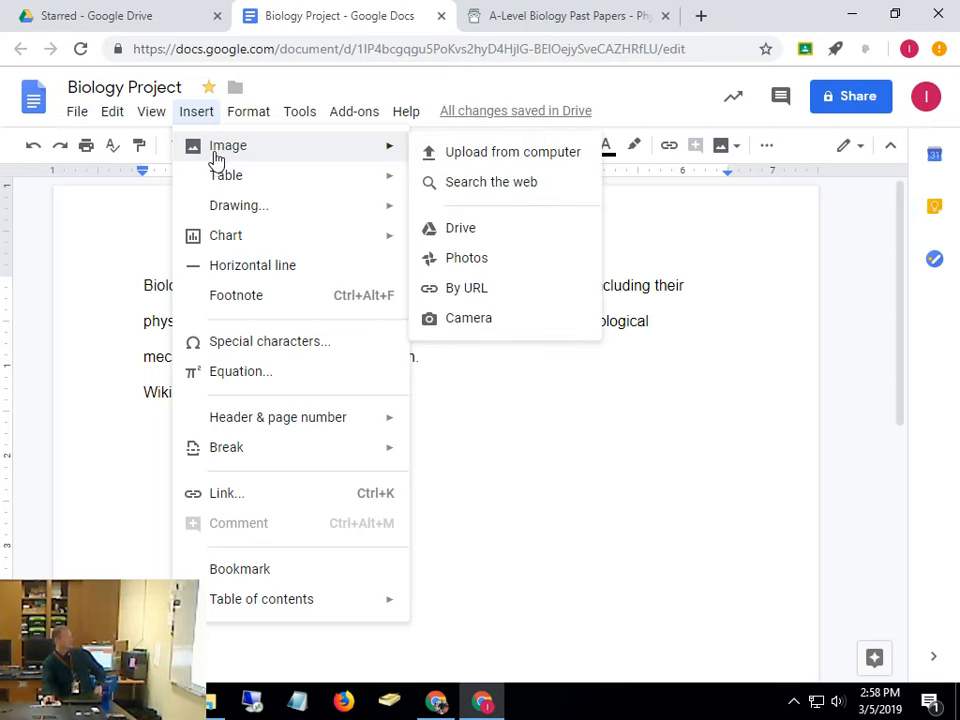
mouse_move(223, 214)
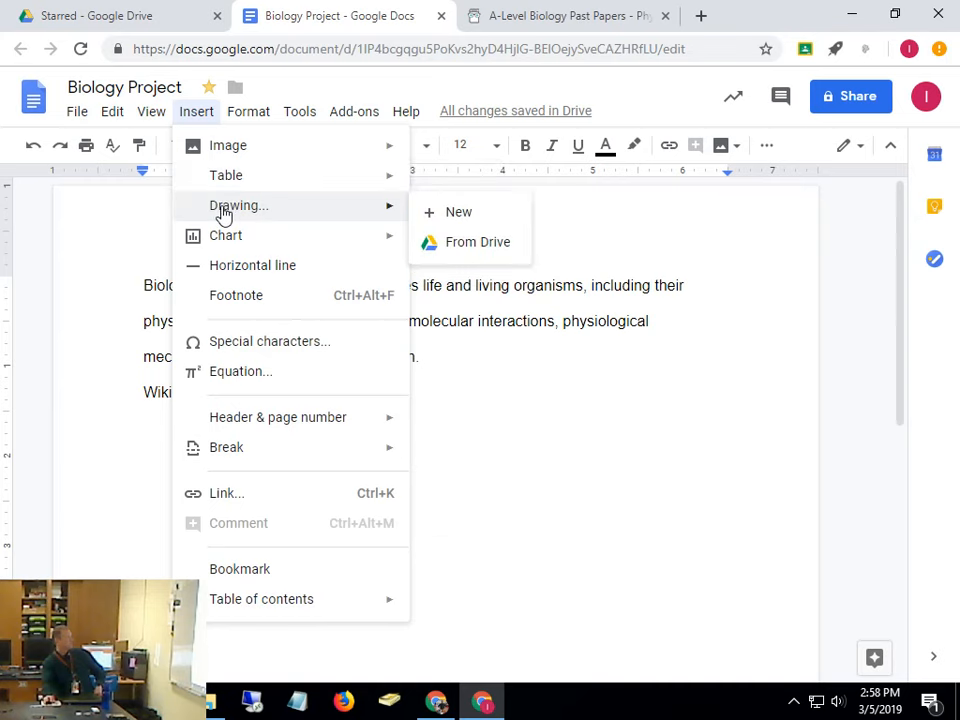
mouse_move(214, 244)
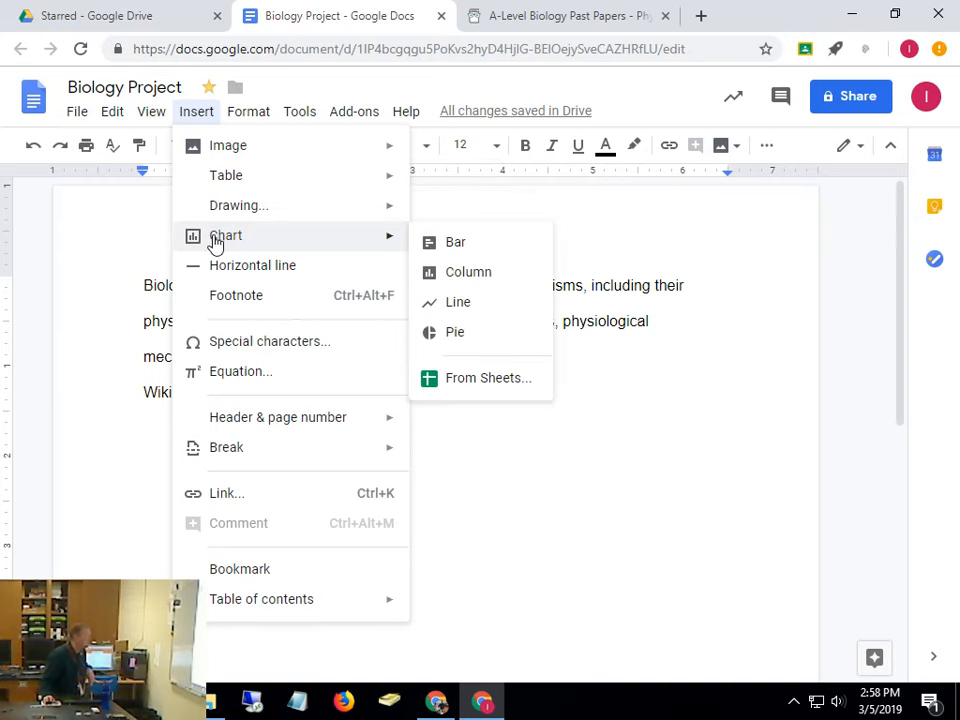
mouse_move(248, 110)
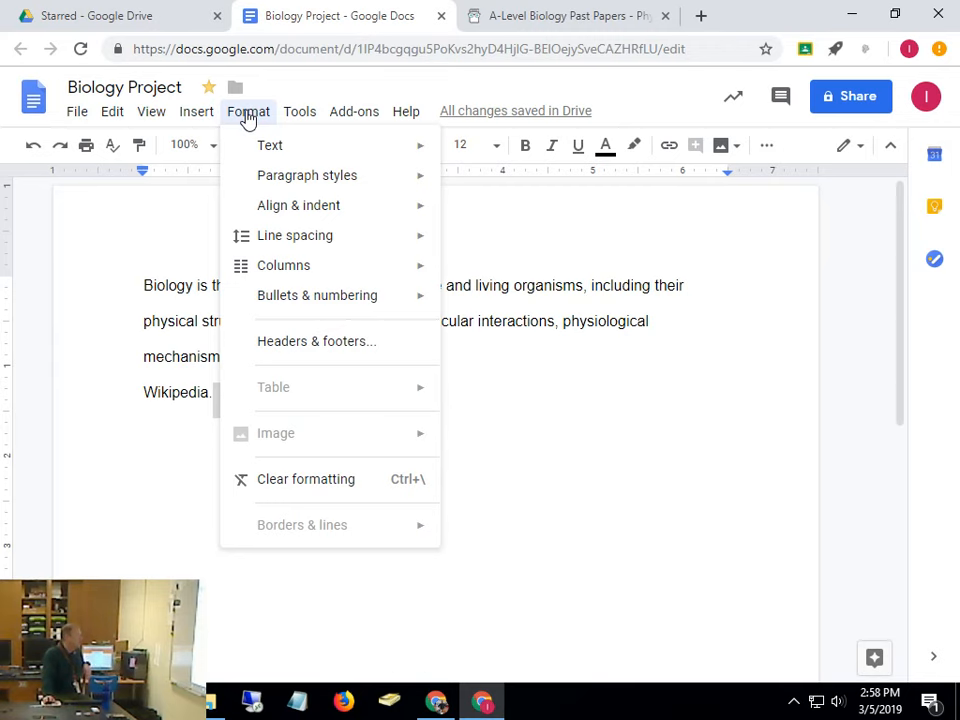
mouse_move(299, 119)
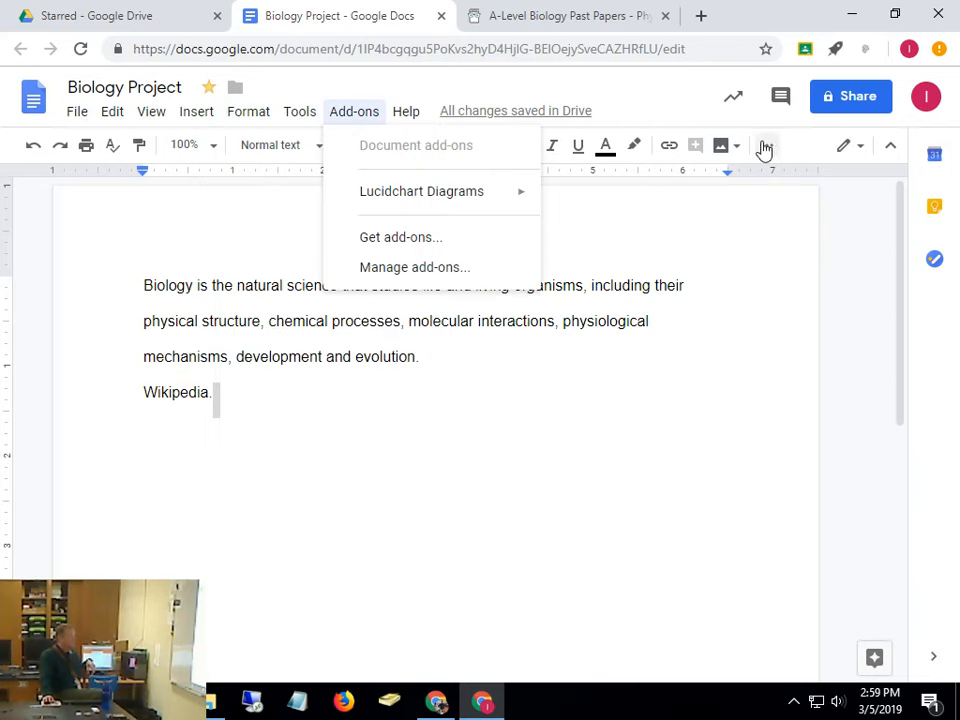
click(512, 550)
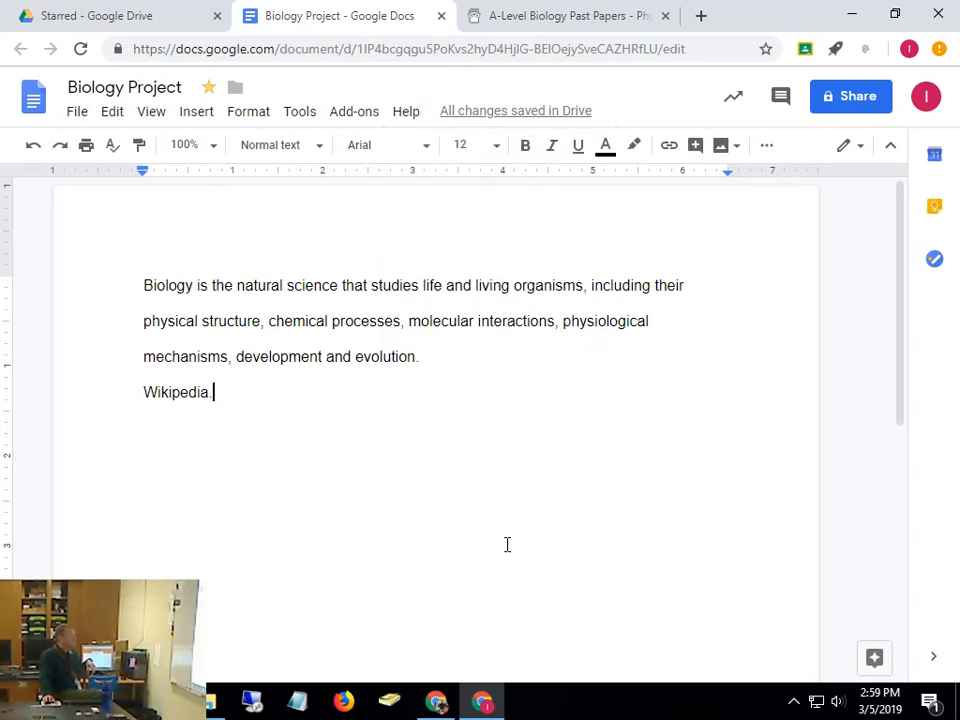
click(240, 114)
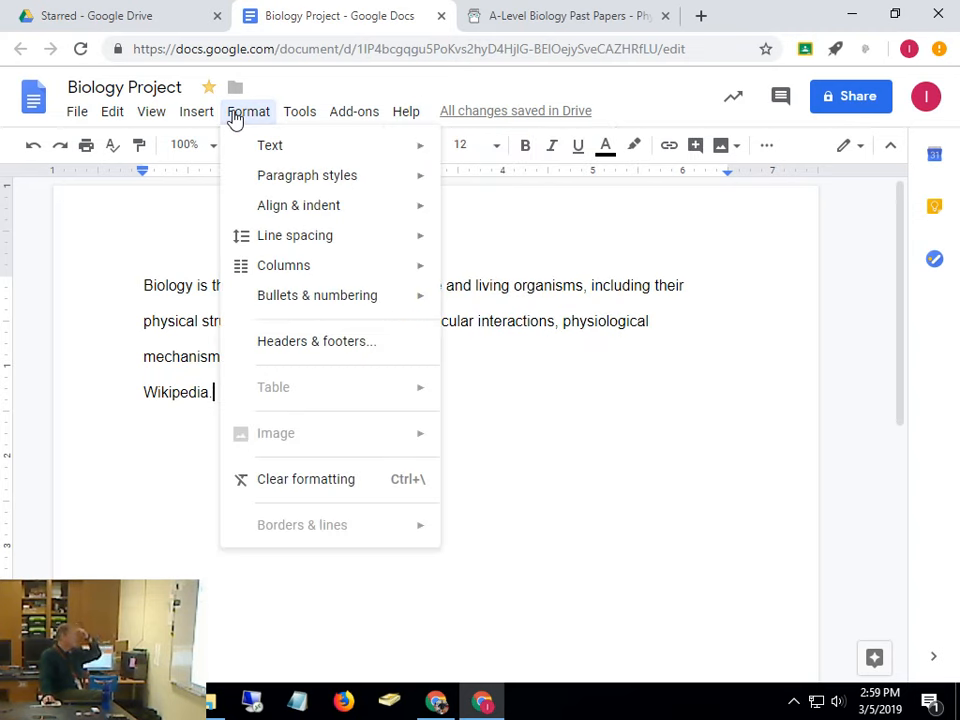
mouse_move(272, 142)
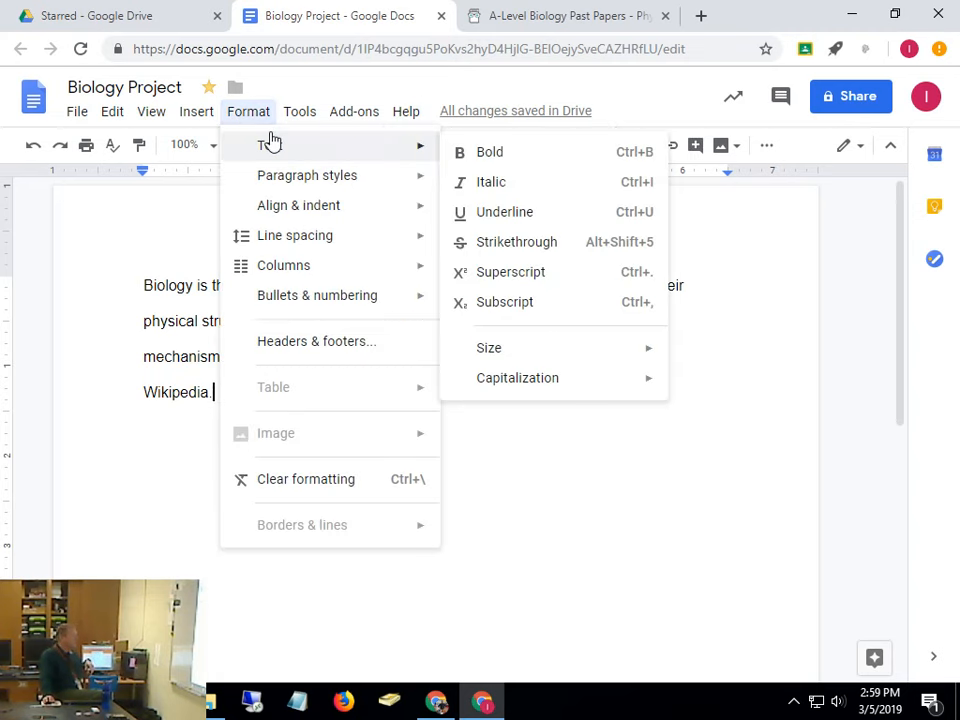
mouse_move(285, 178)
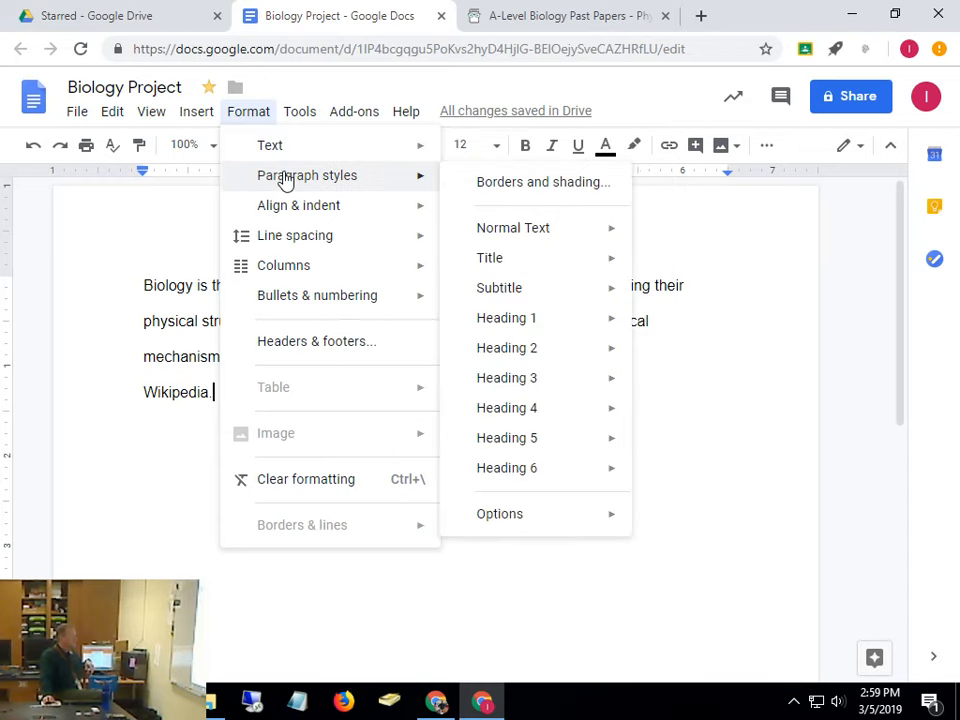
mouse_move(287, 204)
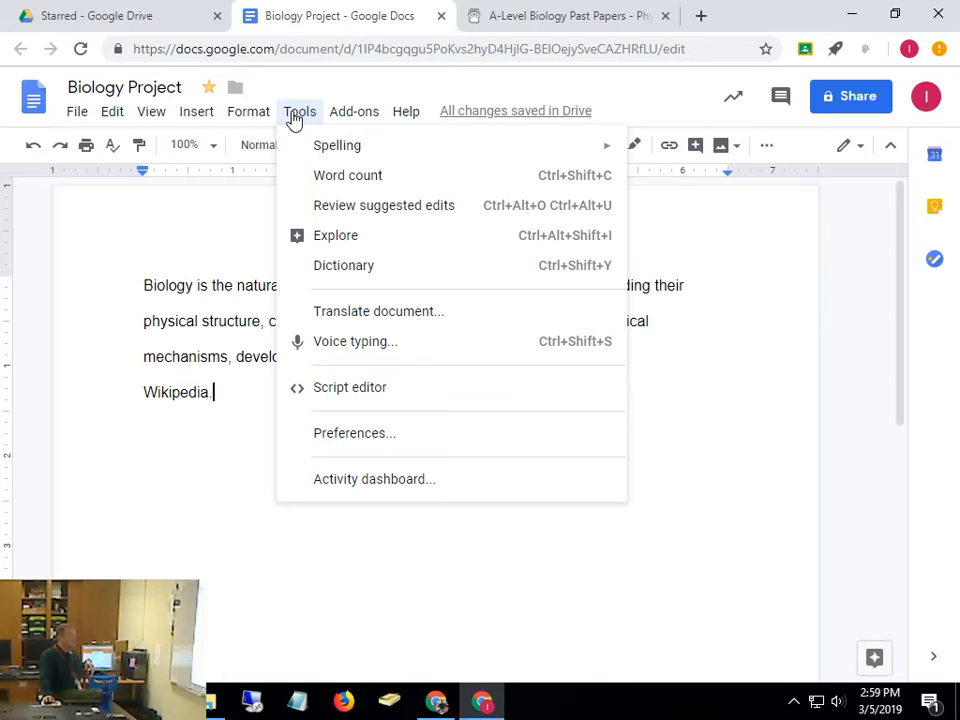
mouse_move(198, 115)
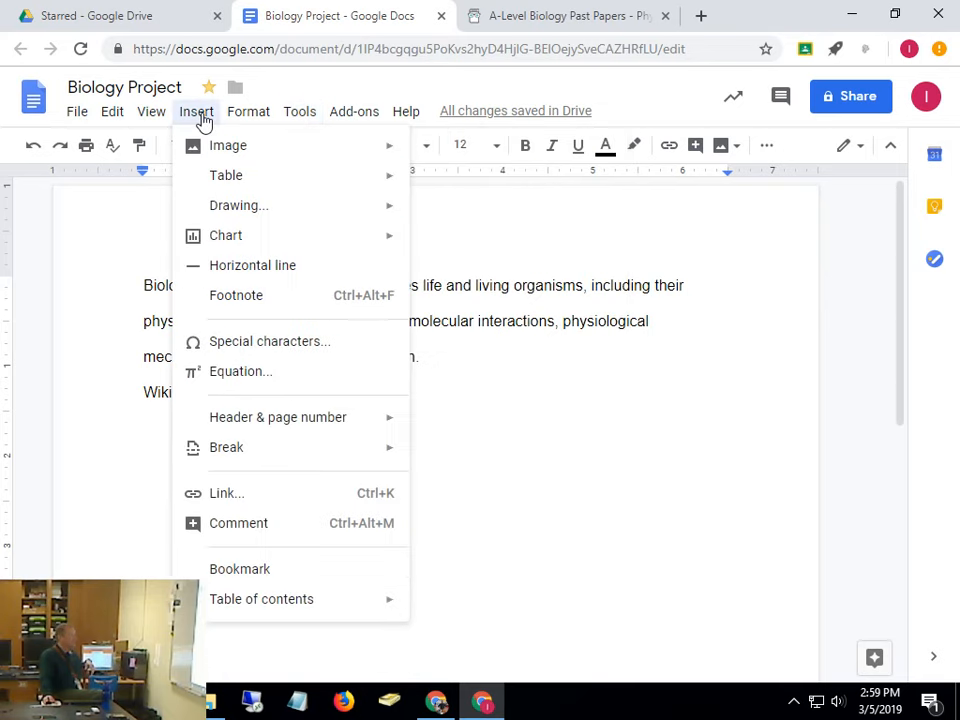
mouse_move(214, 150)
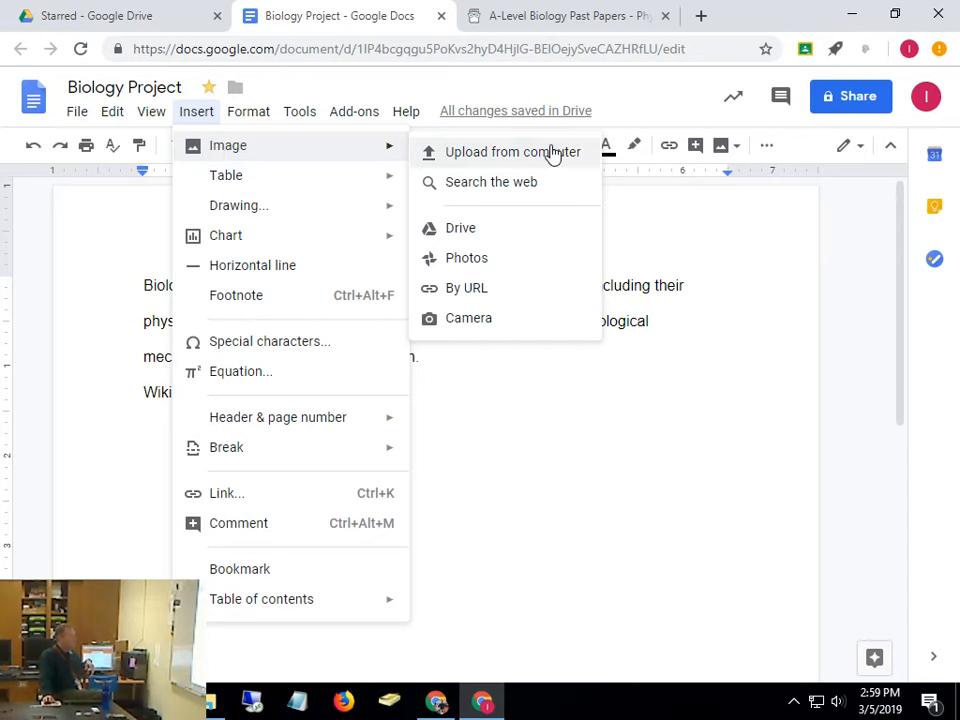
click(414, 120)
click(516, 152)
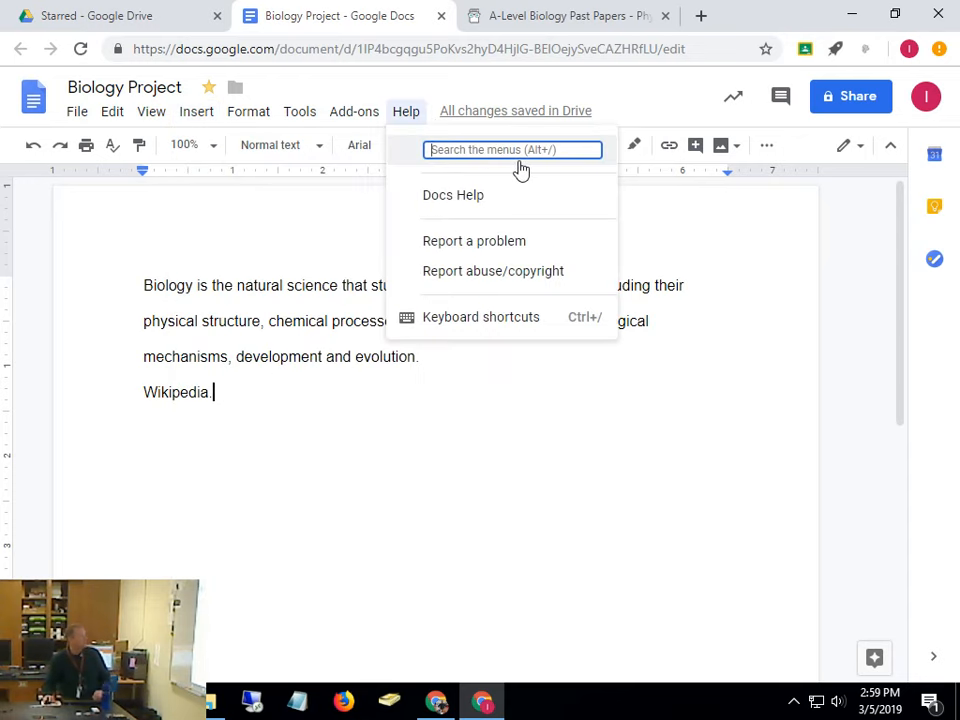
text(art)
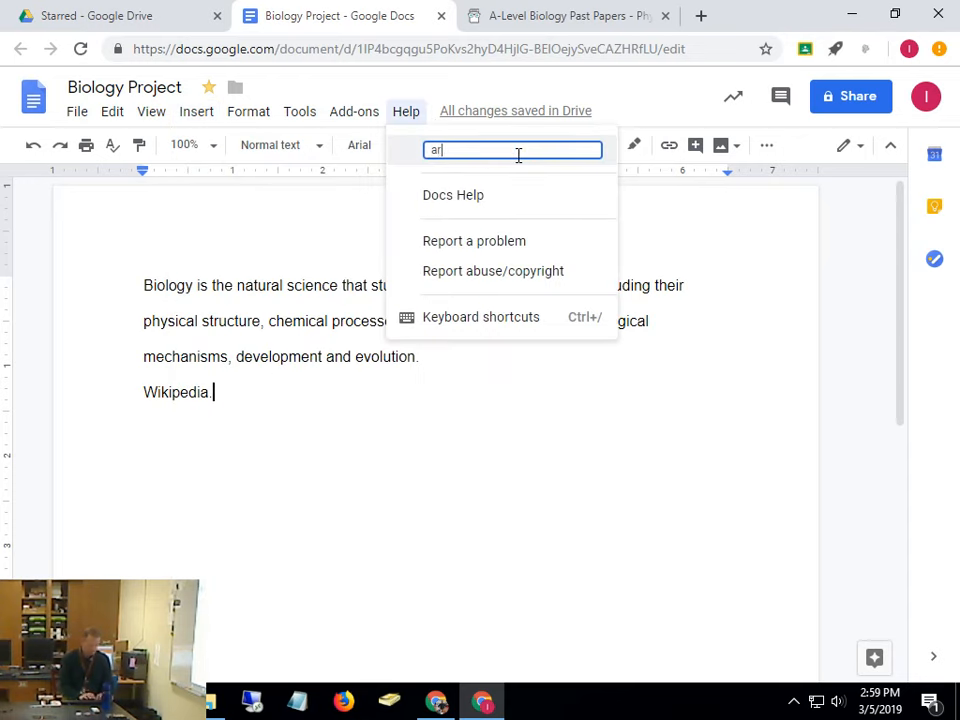
key(BackSpace)
key(BackSpace)
key(BackSpace)
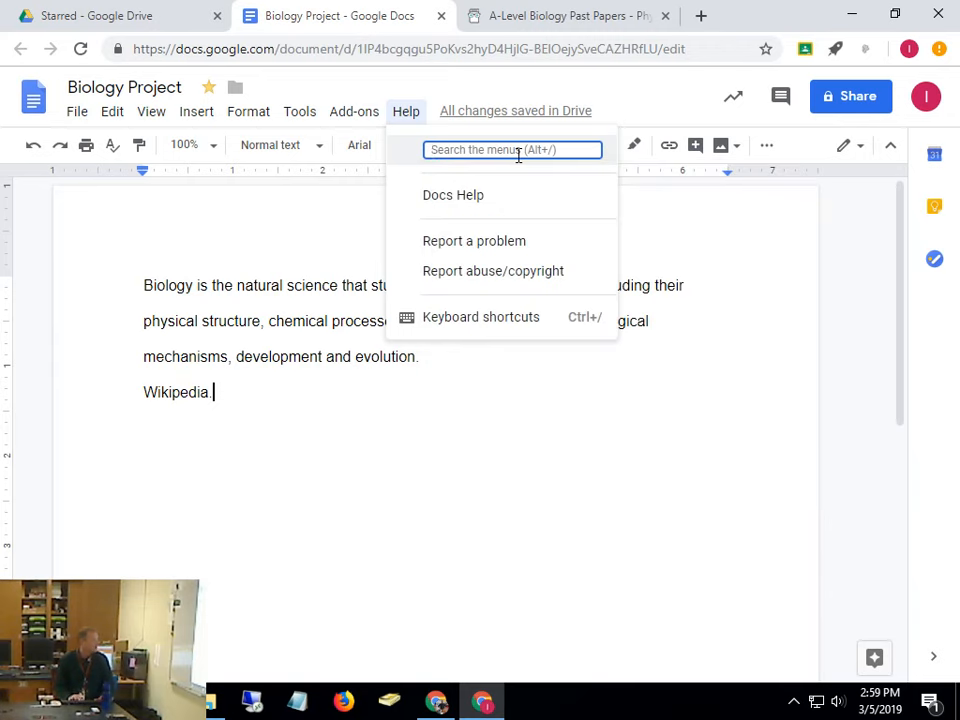
text(word a)
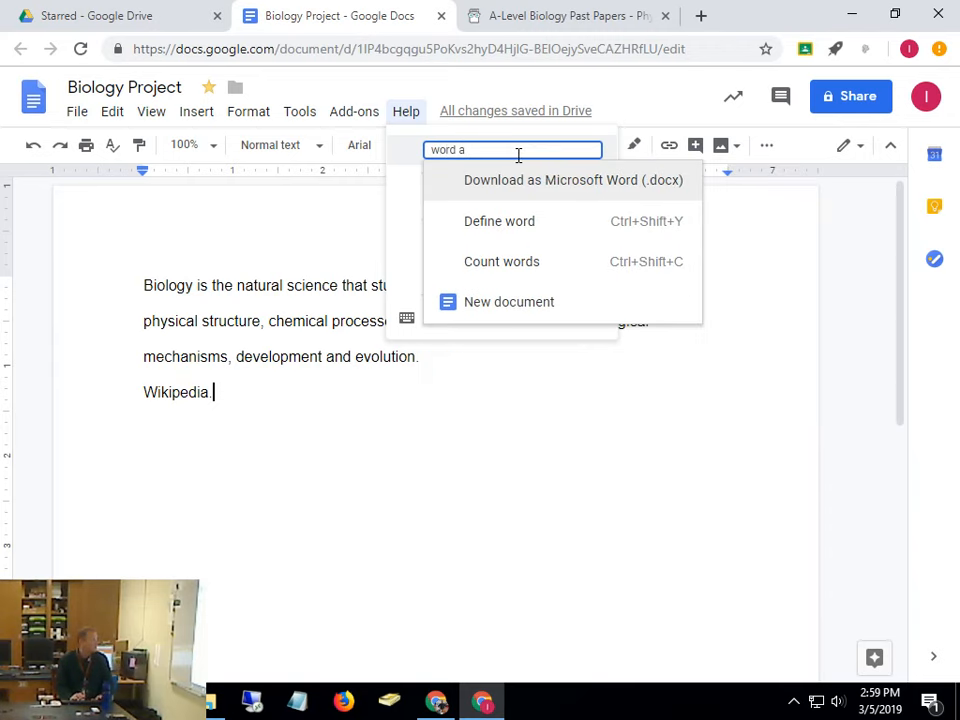
key(BackSpace)
key(BackSpace)
key(BackSpace)
key(BackSpace)
key(BackSpace)
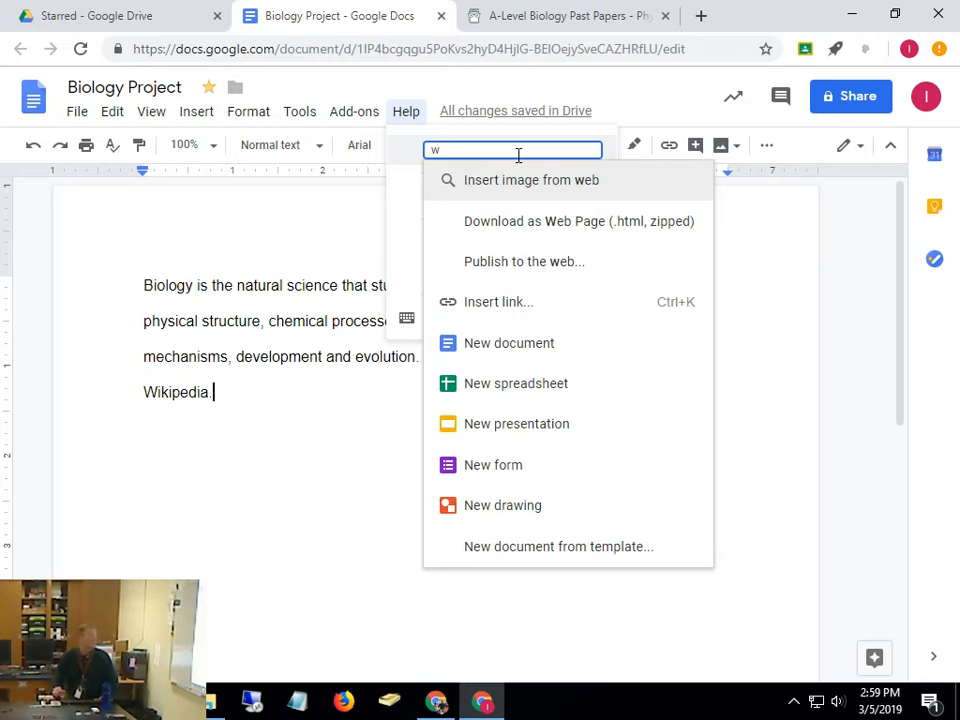
key(Escape)
key(ctrl+a)
click(200, 111)
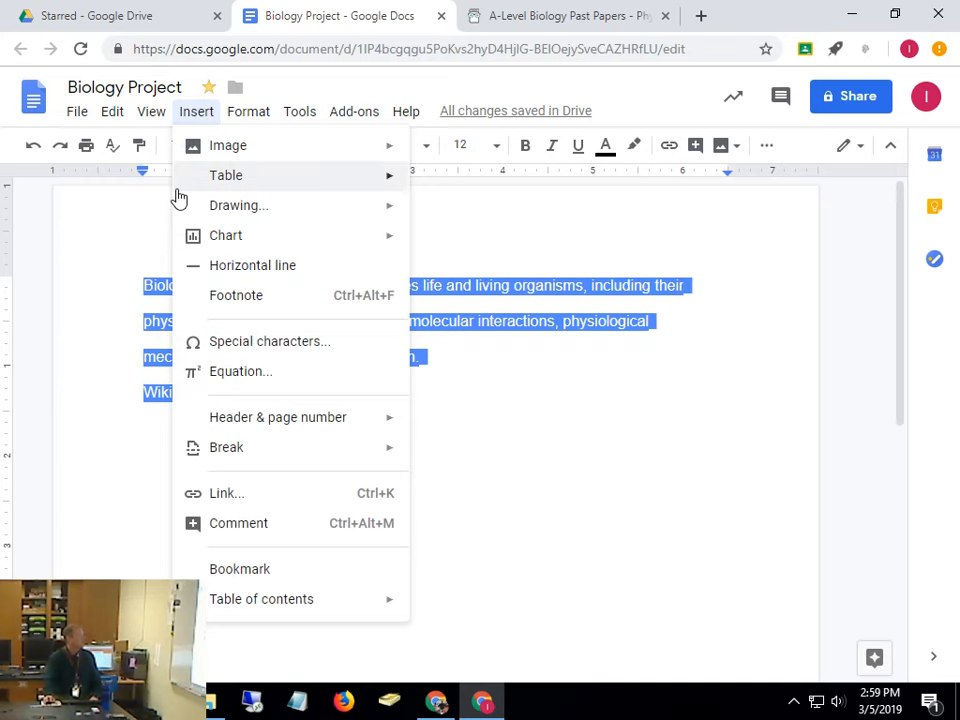
mouse_move(203, 207)
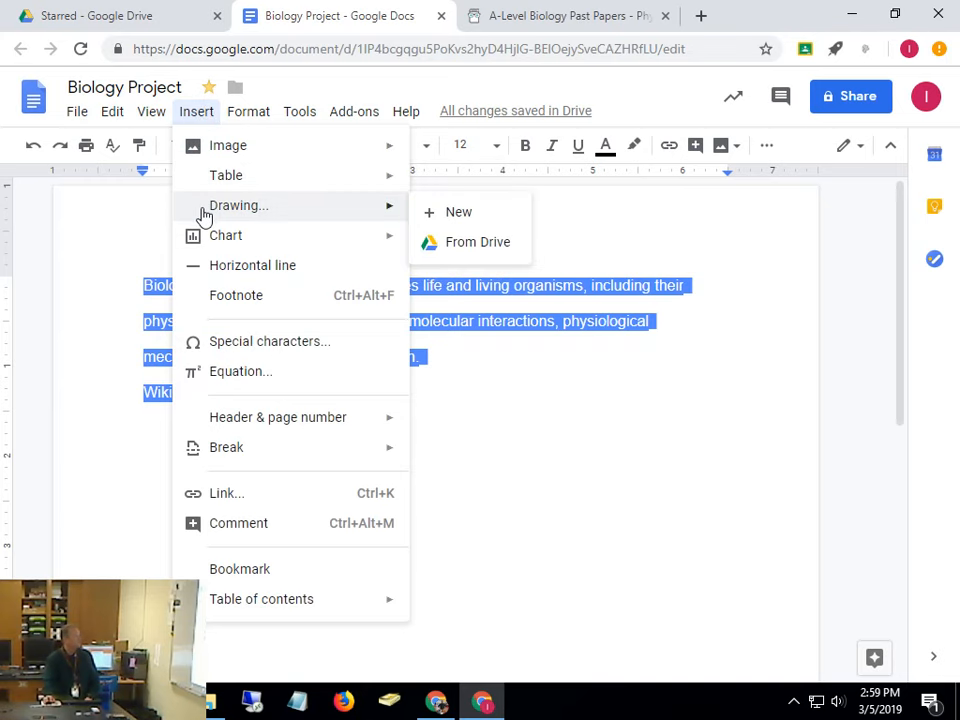
Start a new blank drawing via Insert > Drawing > New
click(469, 216)
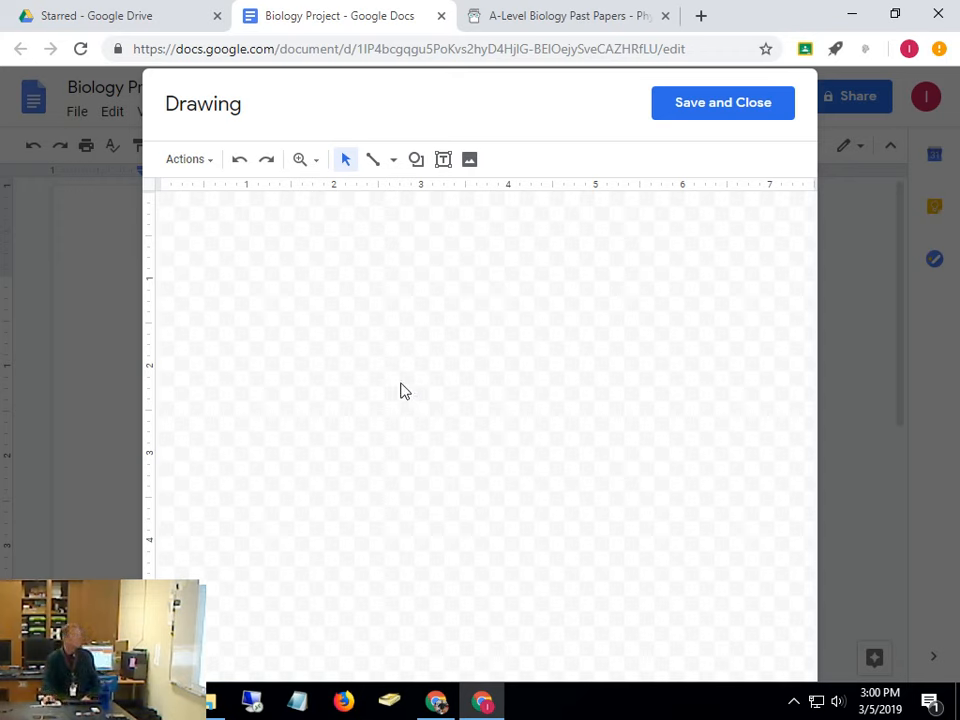
Draw a text box on the canvas, type 'Word Art' into it and select the text
click(443, 162)
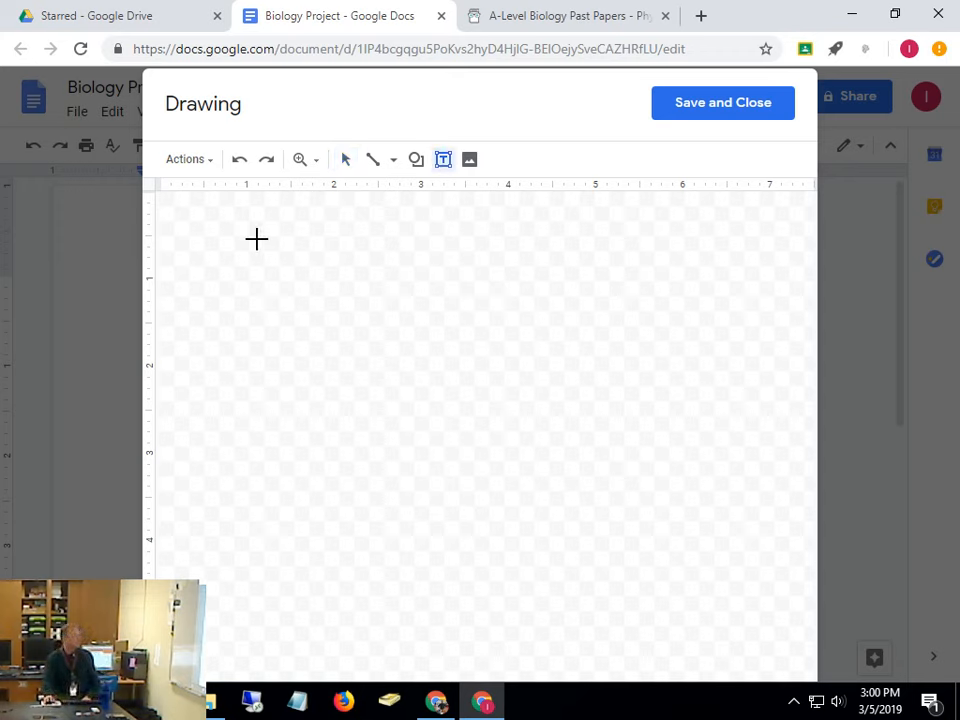
drag(257, 239, 585, 366)
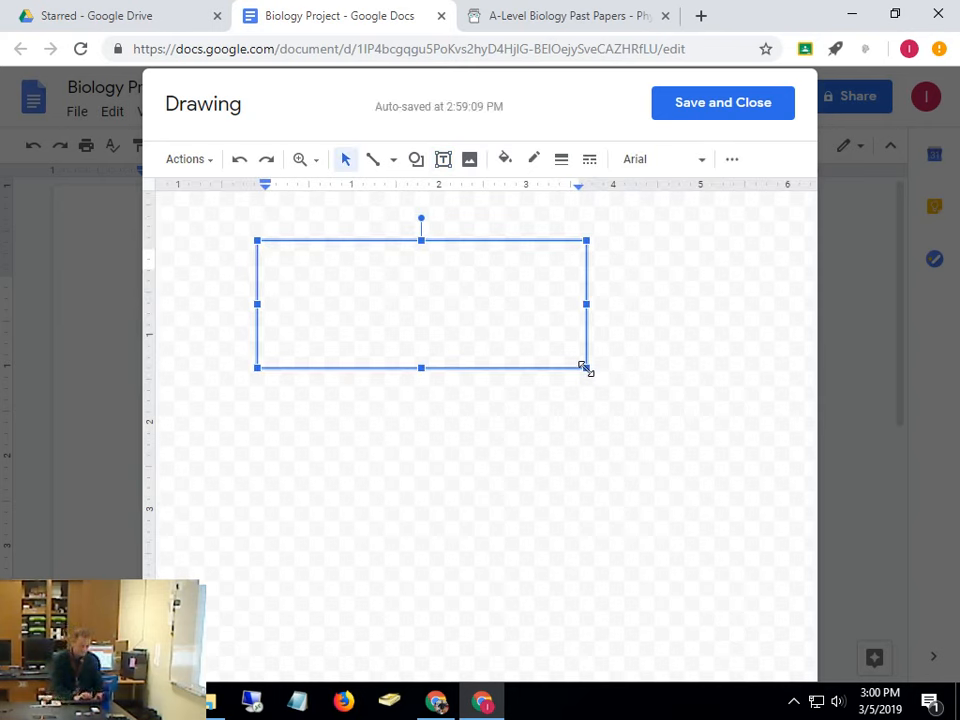
text(Word Art)
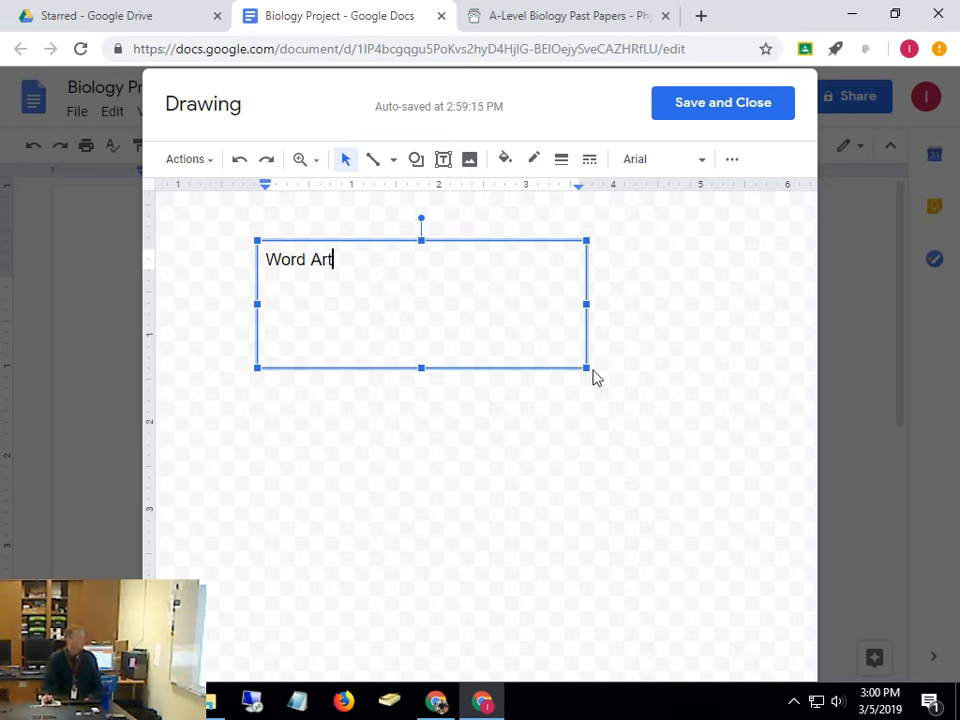
drag(355, 272, 264, 258)
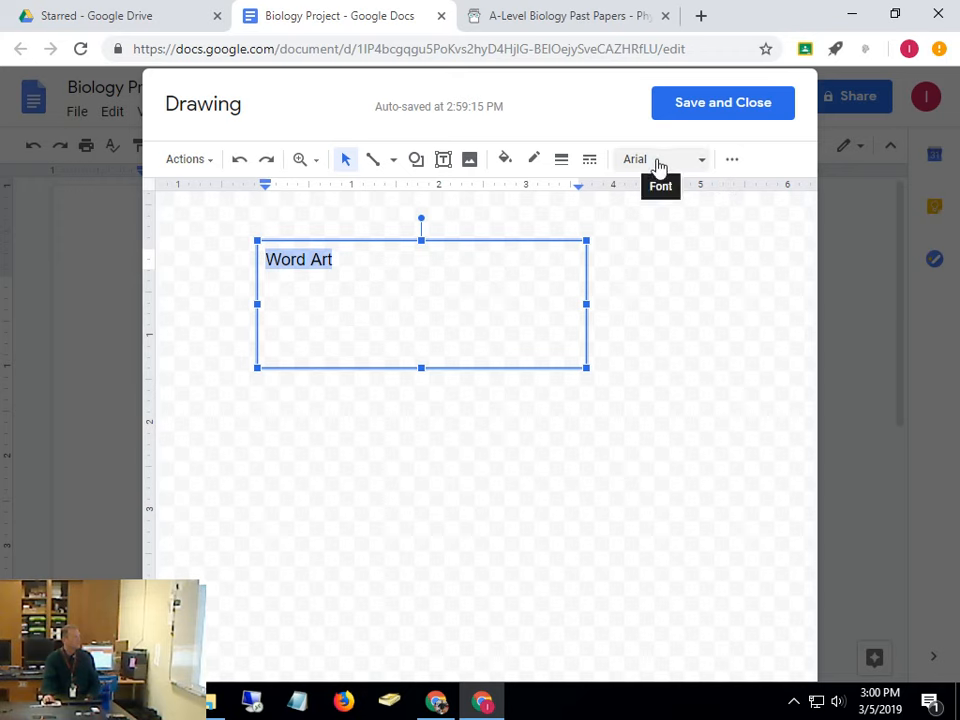
click(682, 163)
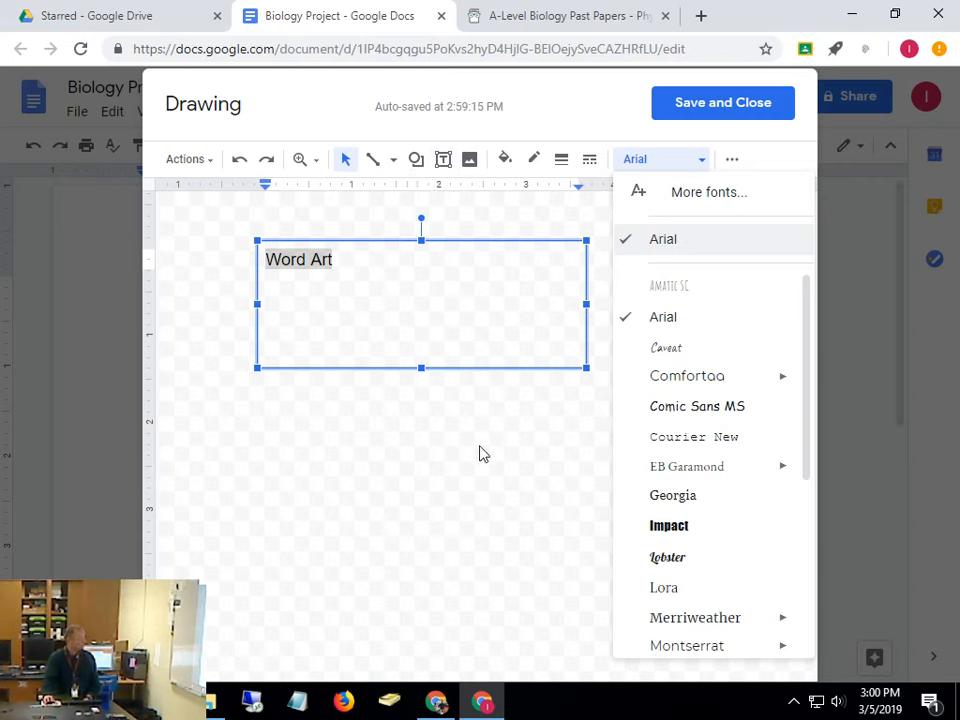
Keep the font unchanged and browse the shape types without adding a shape
click(470, 552)
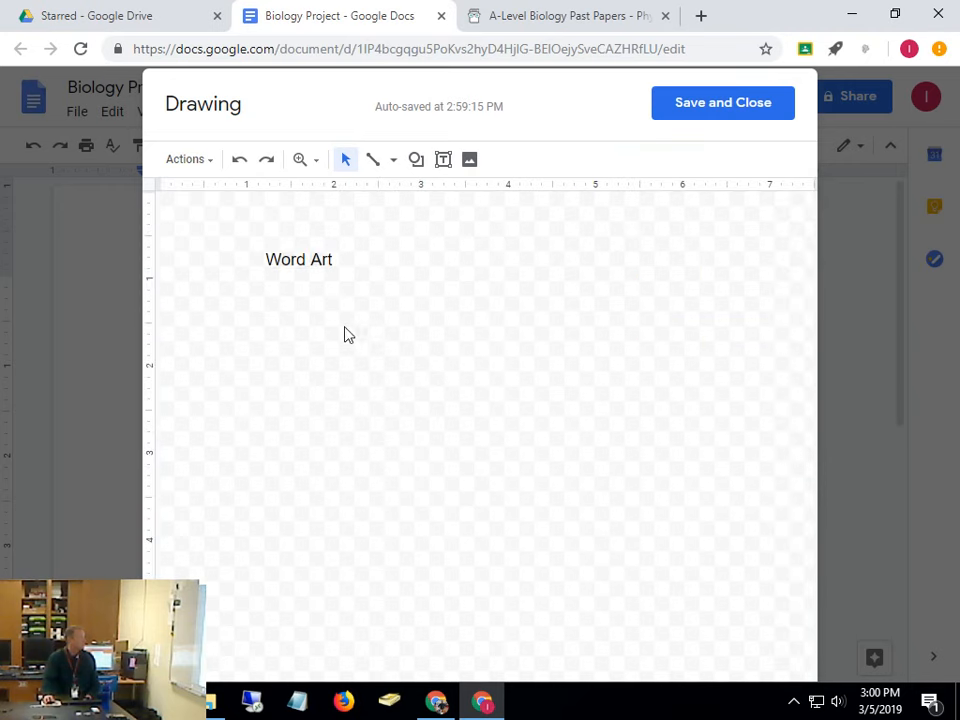
click(288, 320)
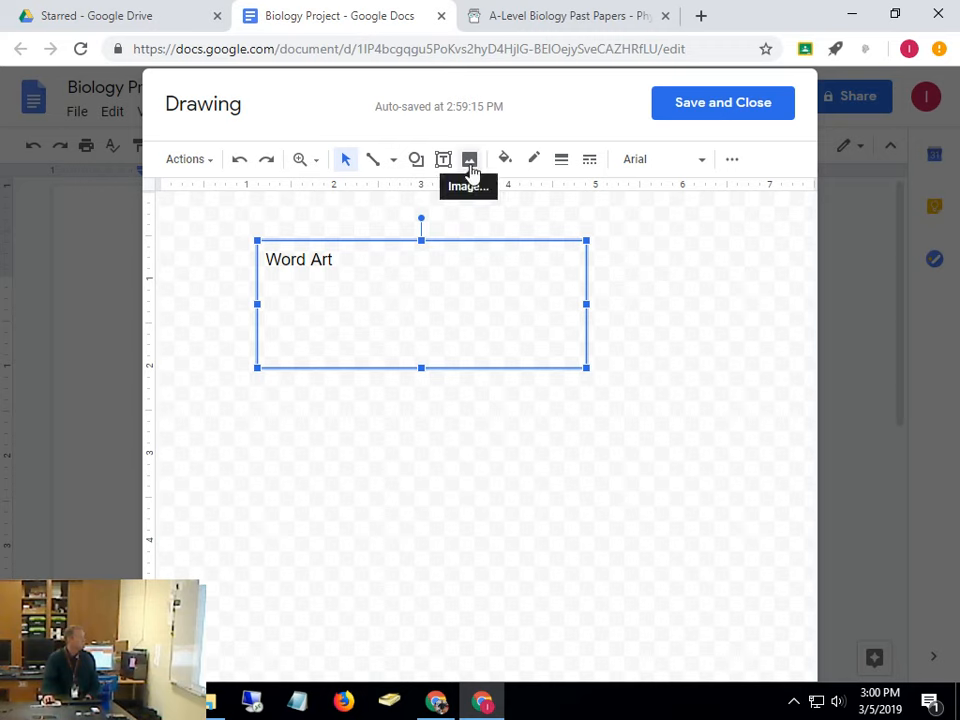
click(420, 163)
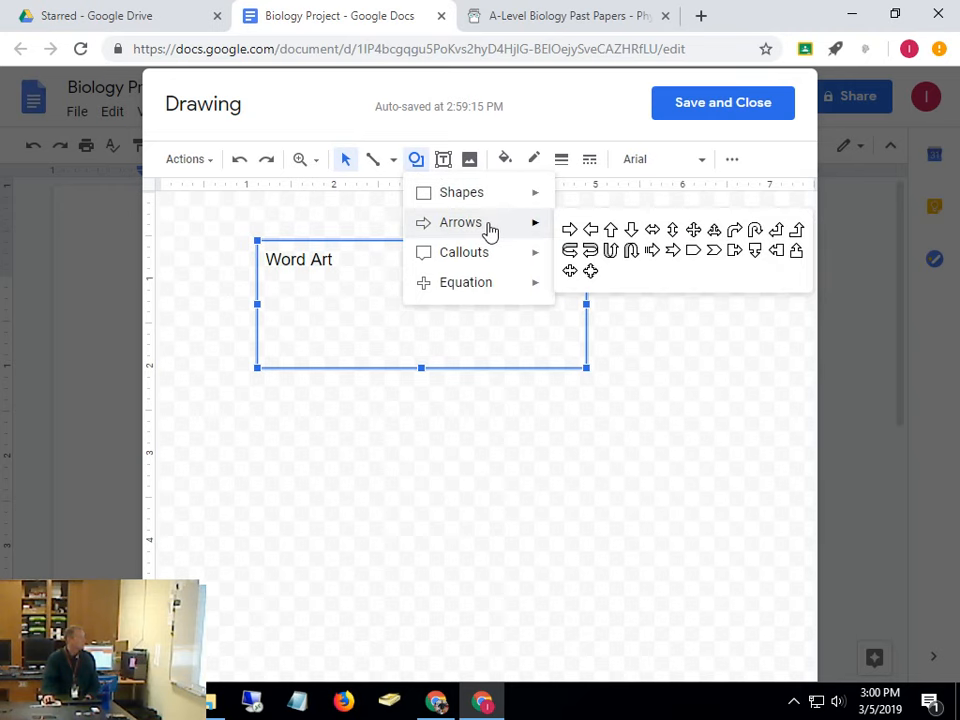
mouse_move(487, 260)
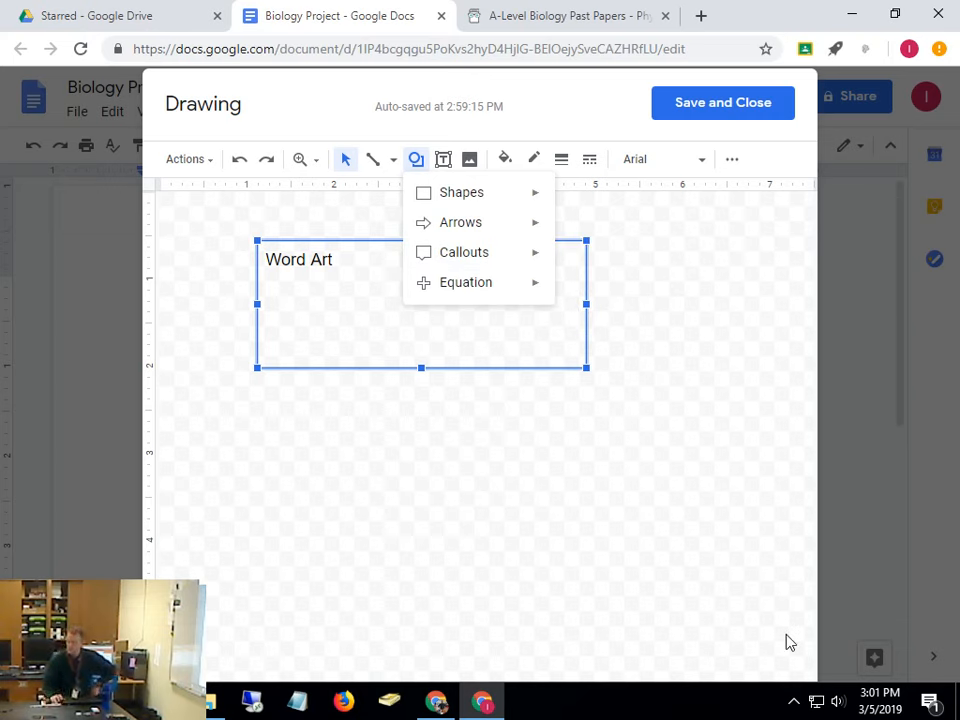
click(646, 550)
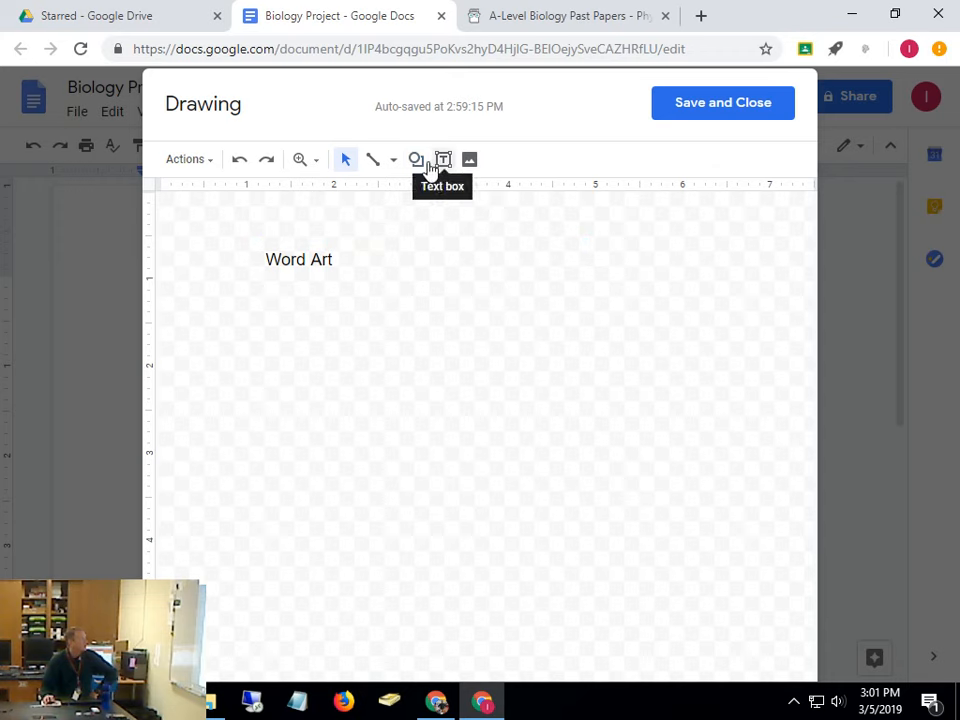
Make the Word Art text box narrower and save the drawing into the document
click(291, 259)
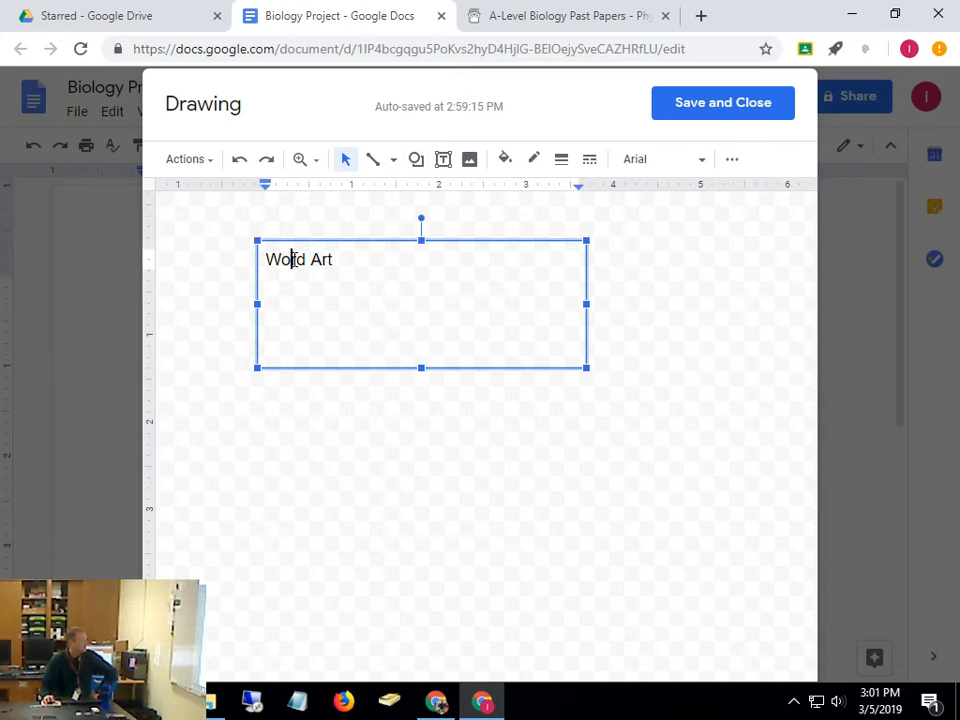
triple_click(292, 259)
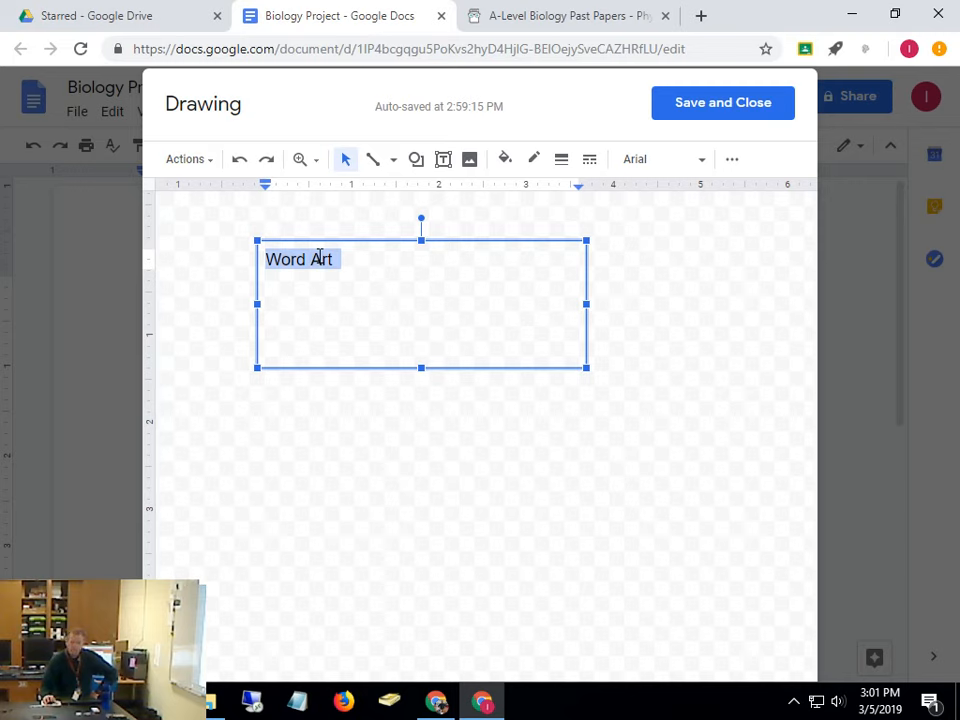
drag(586, 368, 511, 365)
click(311, 259)
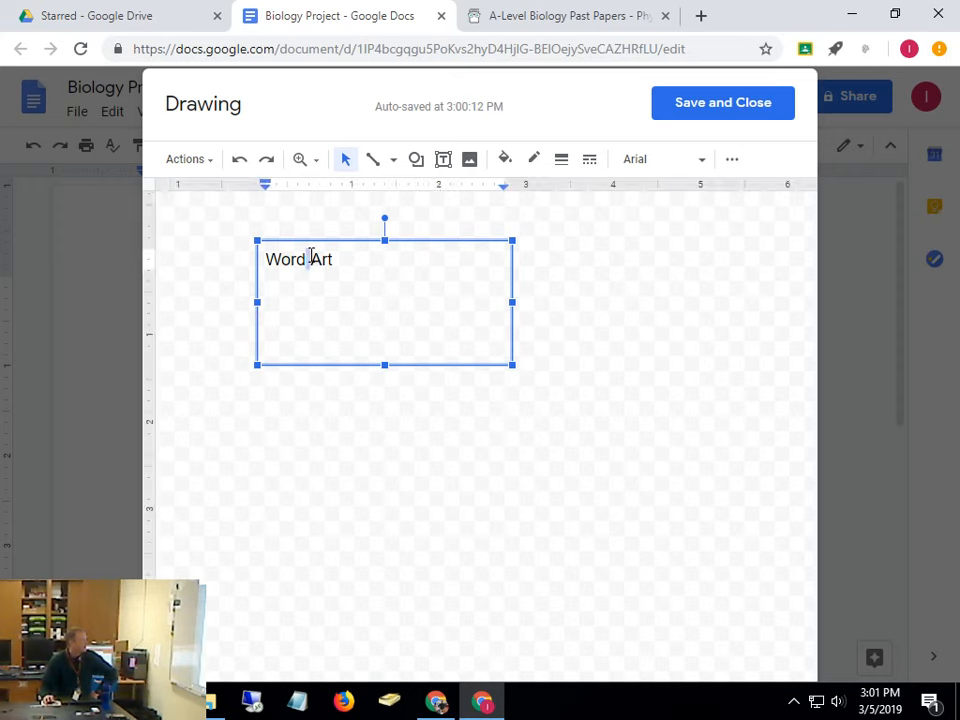
triple_click(311, 257)
right_click(311, 257)
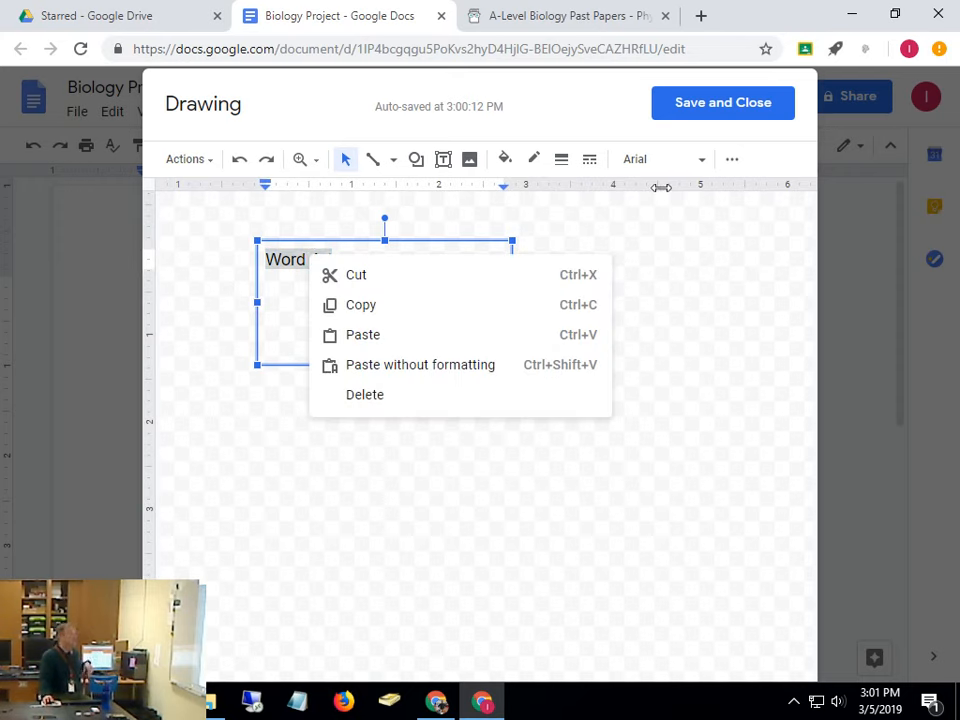
click(651, 307)
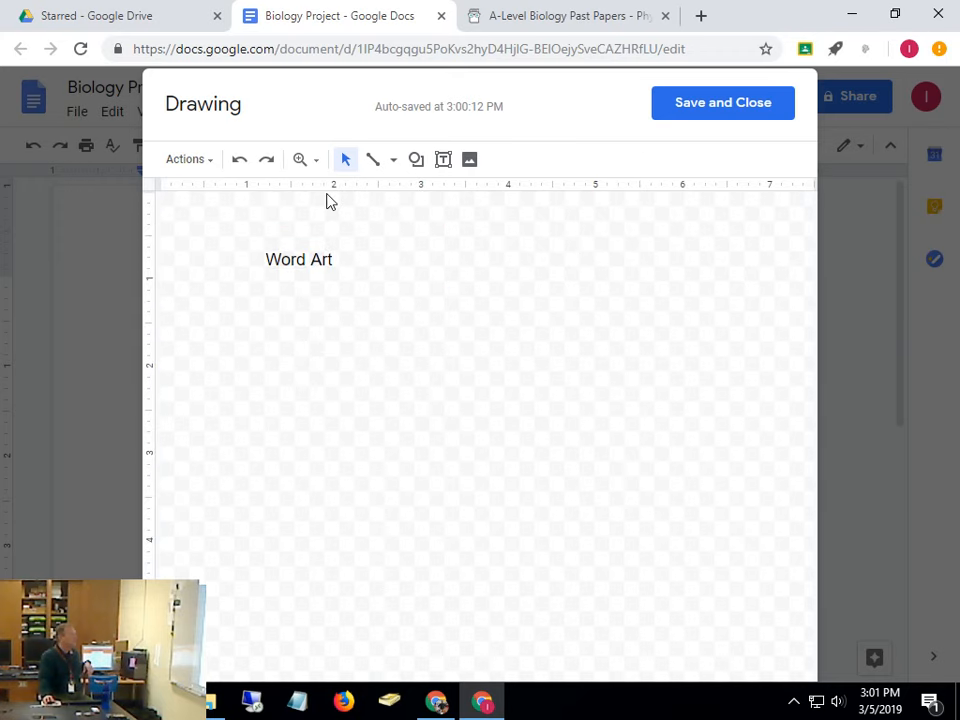
click(391, 162)
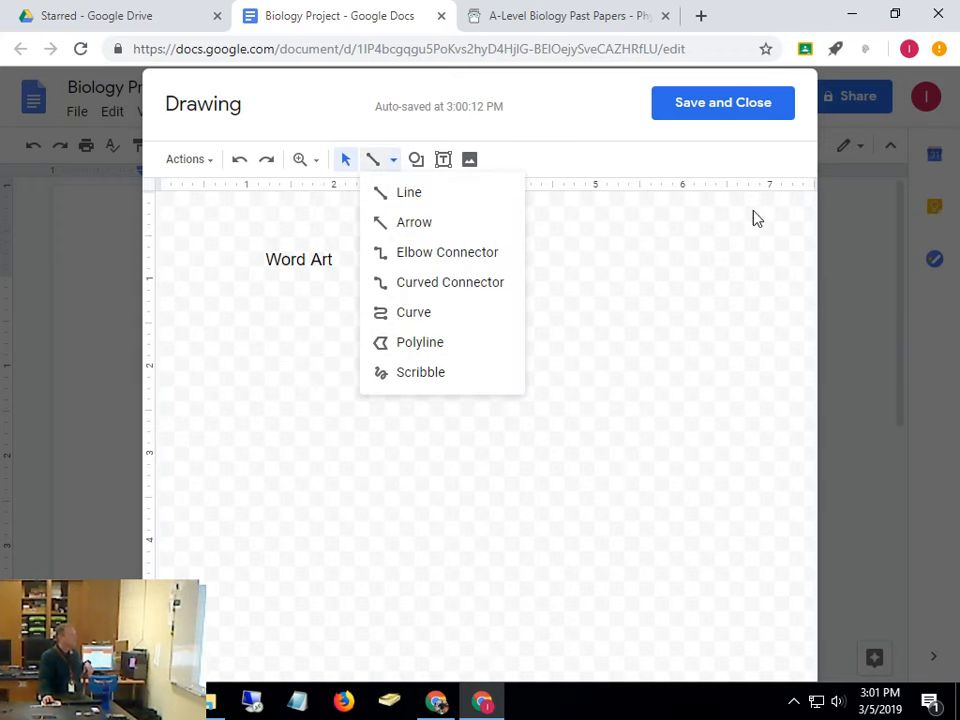
click(726, 100)
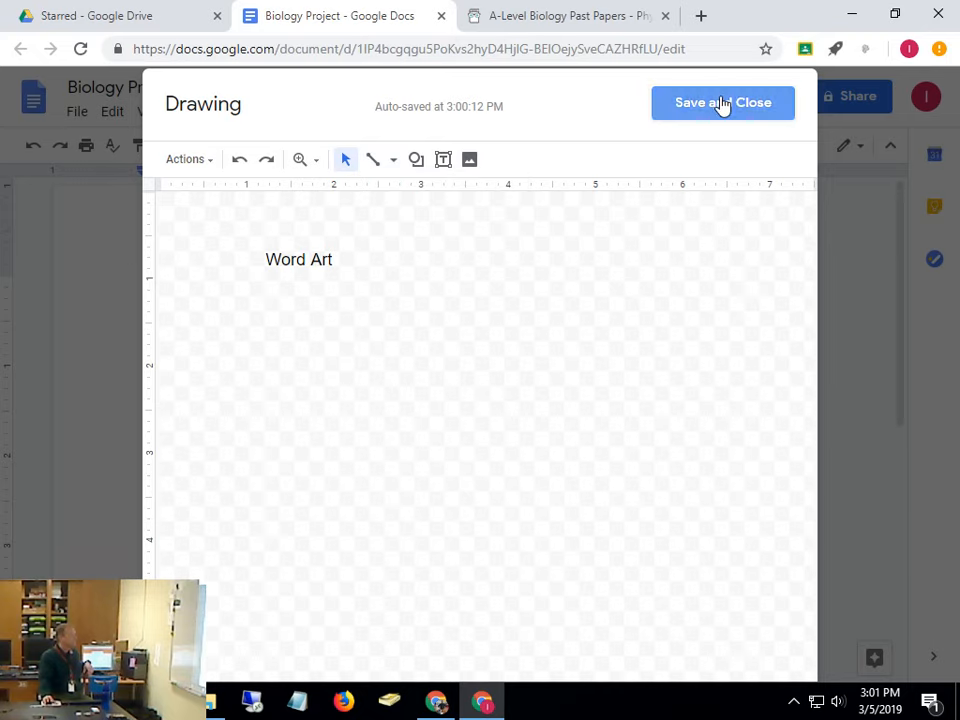
Select the inserted Word Art drawing and reopen it in the Drawing editor
click(287, 424)
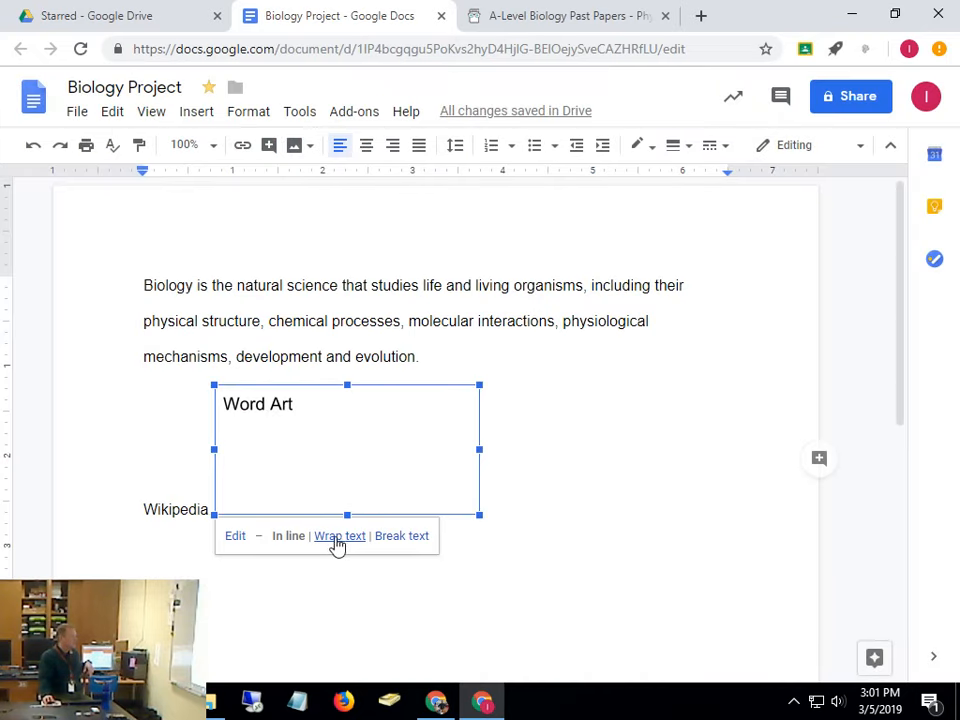
click(591, 441)
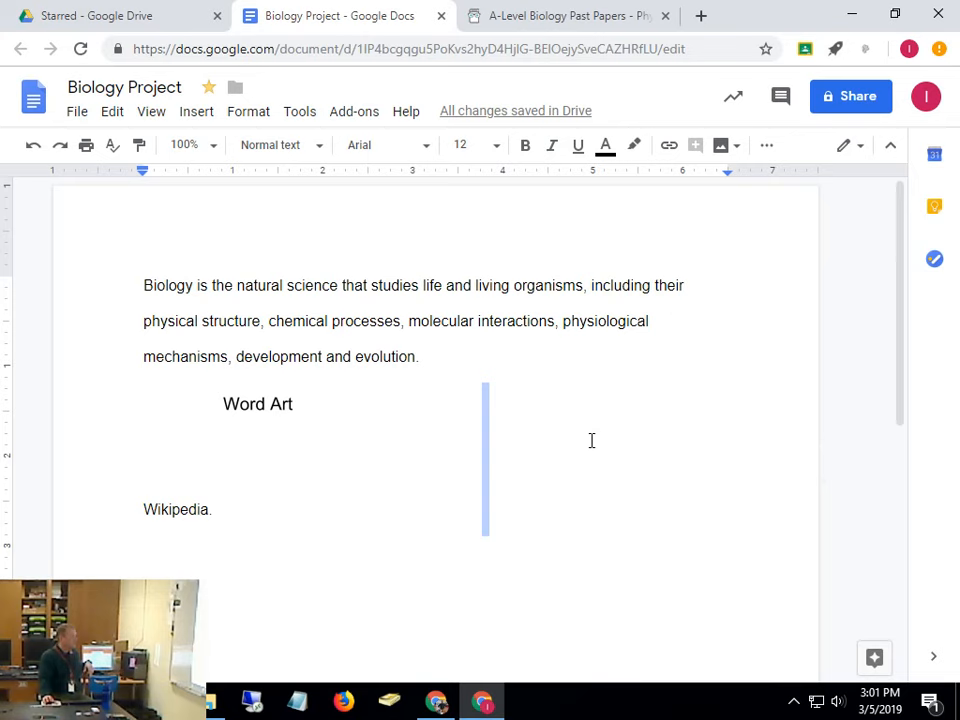
click(285, 424)
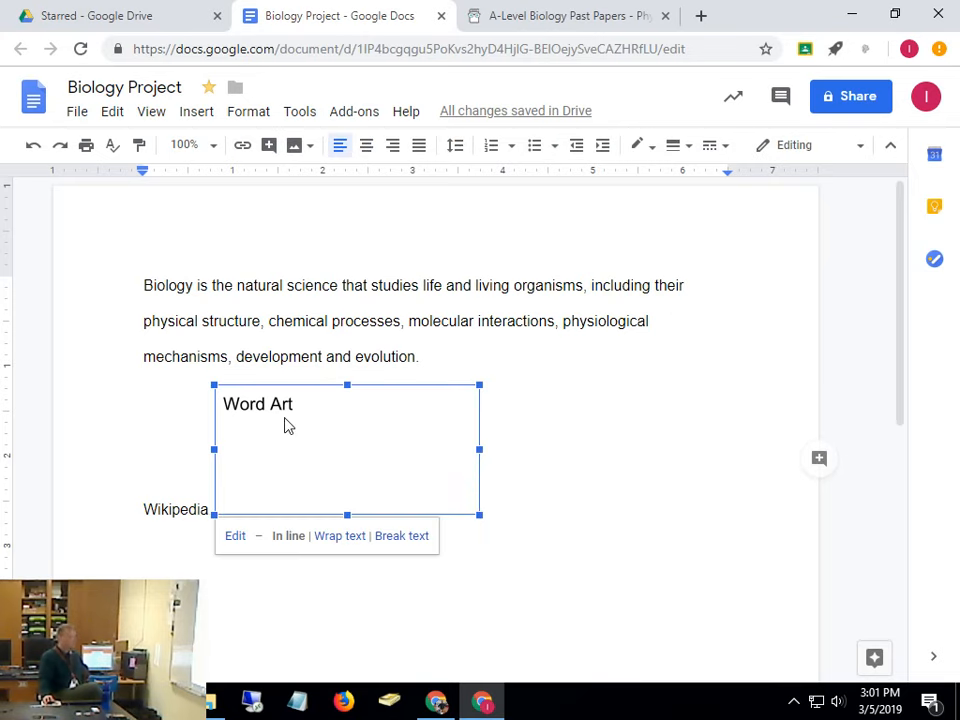
double_click(275, 423)
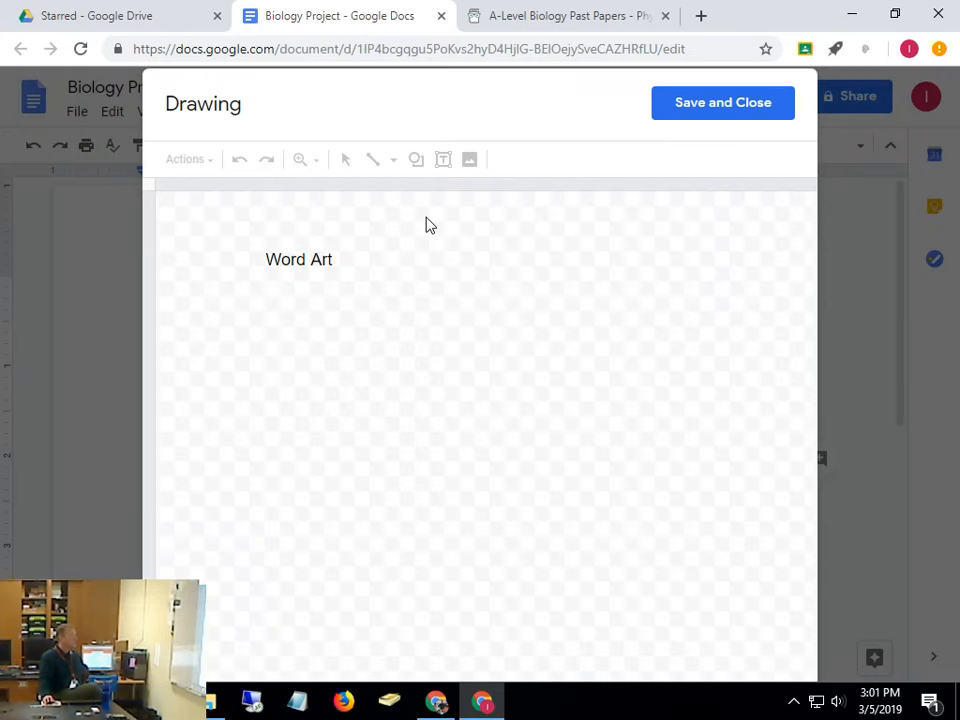
Add Word art reading 'This is Word Art' and delete the old plain text box
click(187, 160)
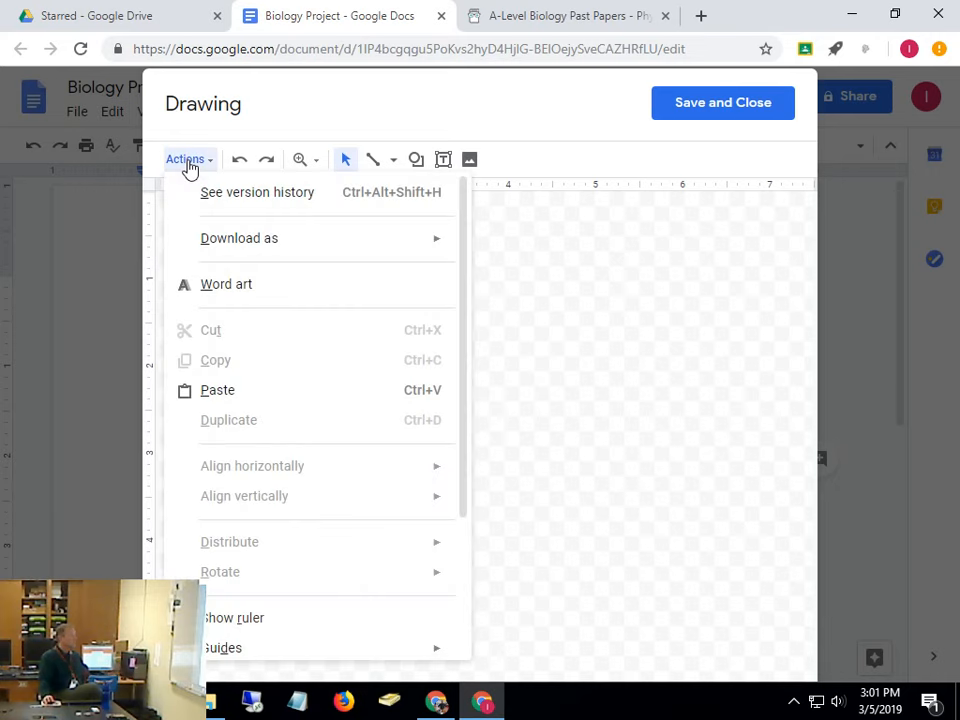
click(214, 292)
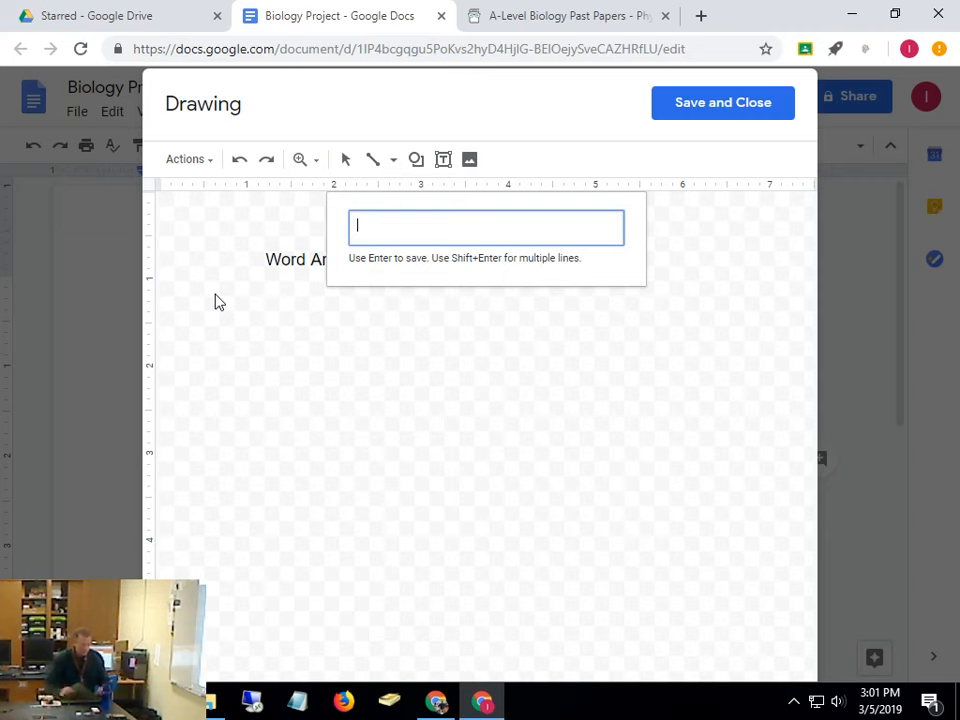
text(This is)
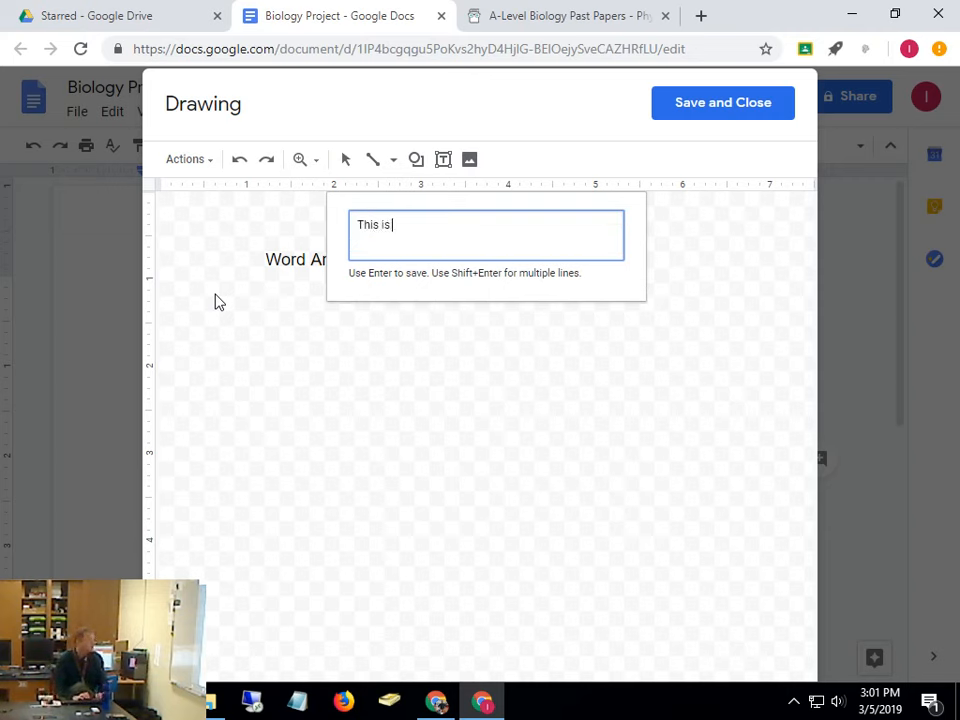
text( Word Art)
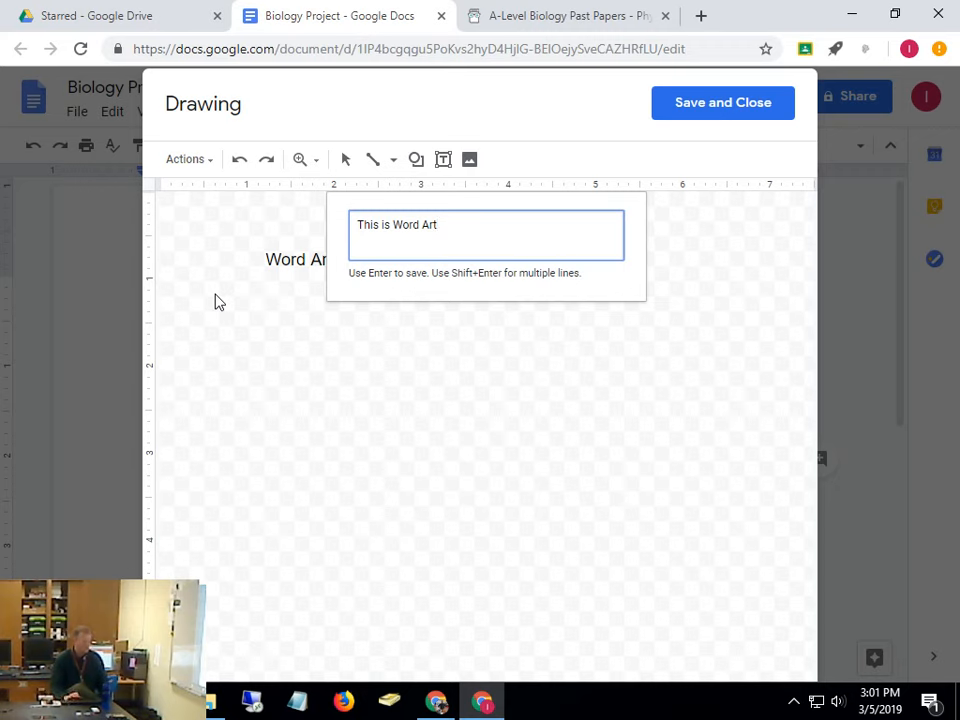
key(Return)
click(283, 257)
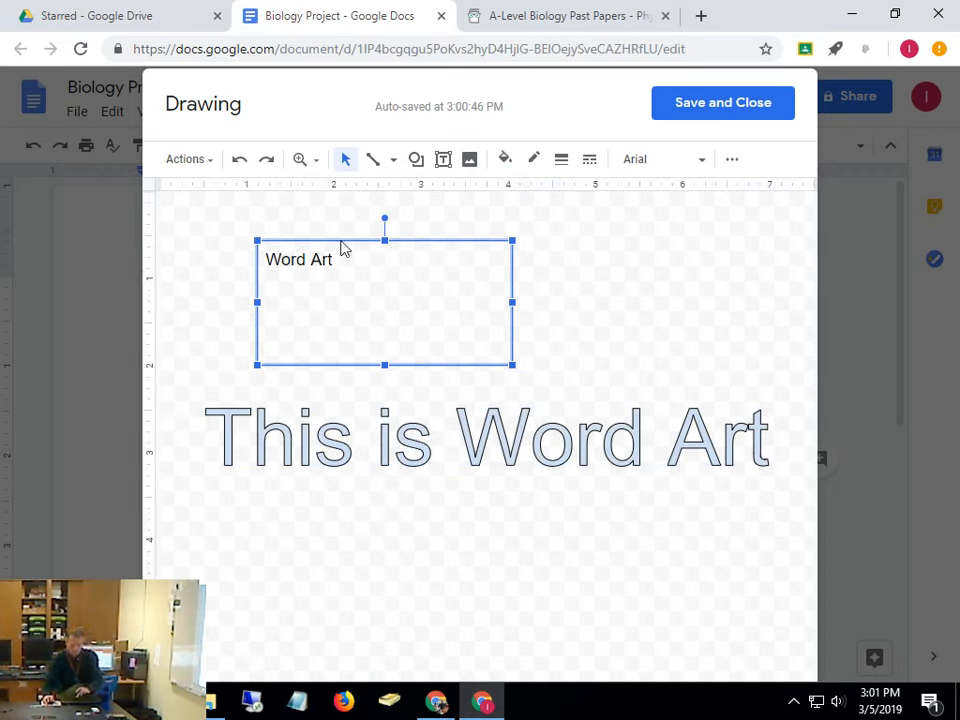
key(Delete)
Move the Word Art to the top of the canvas and stretch it taller
click(580, 430)
drag(580, 431, 582, 259)
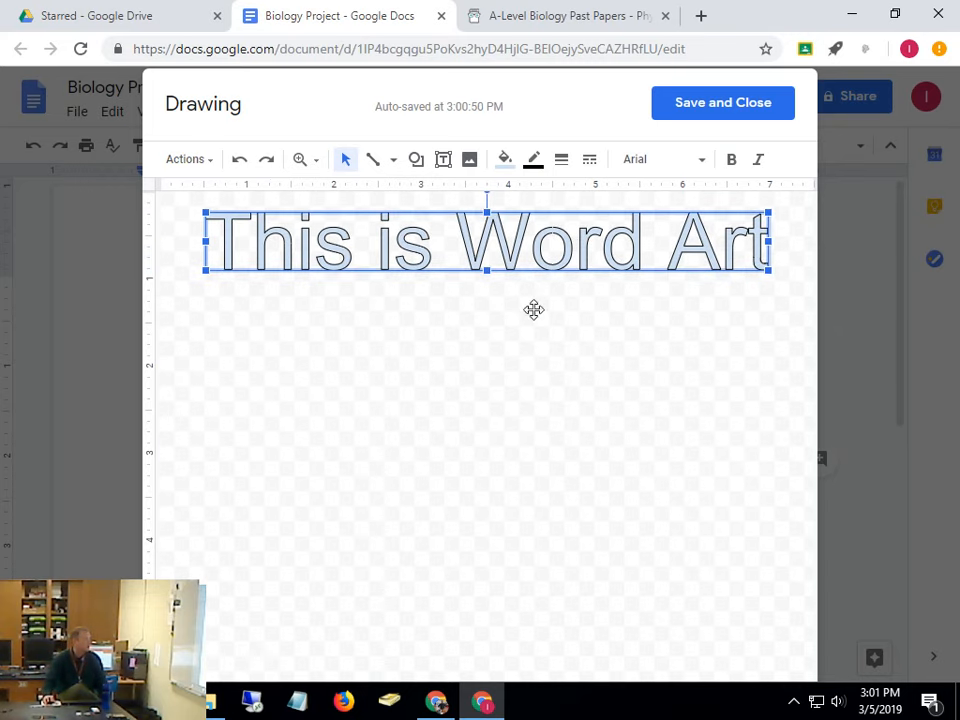
drag(487, 271, 492, 336)
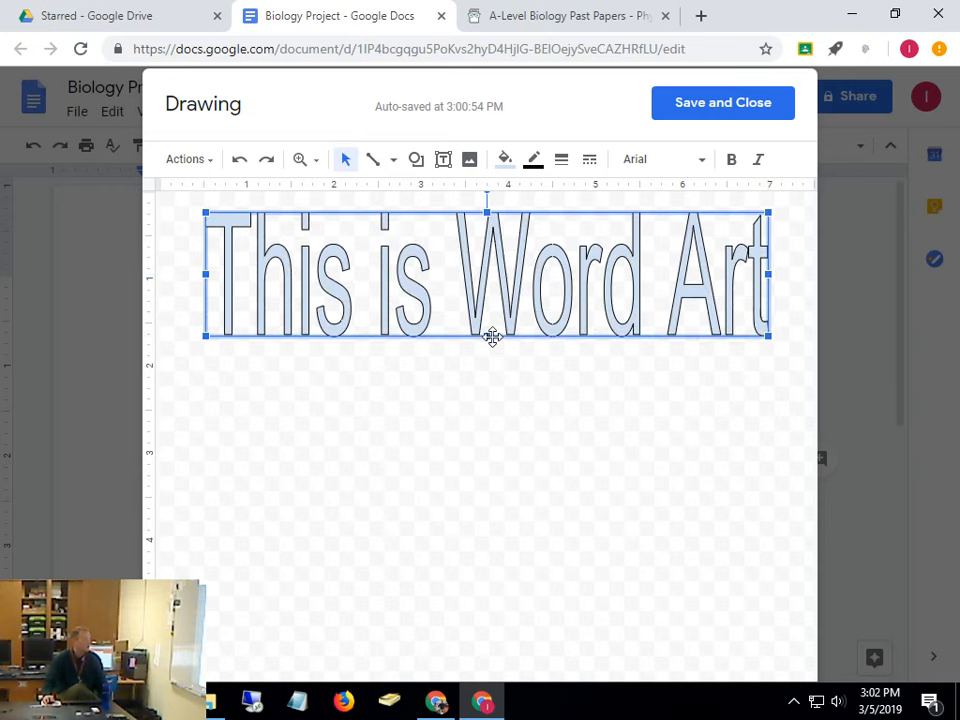
drag(482, 285, 480, 259)
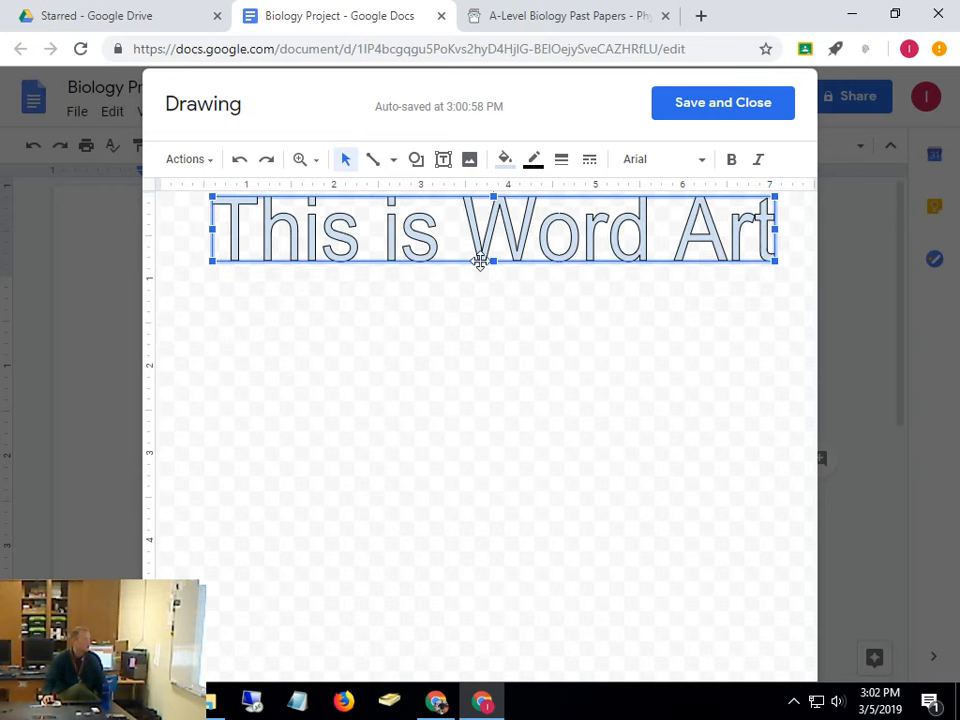
Save the Word Art into the document, try wrap text, then set it back inline with text
click(750, 115)
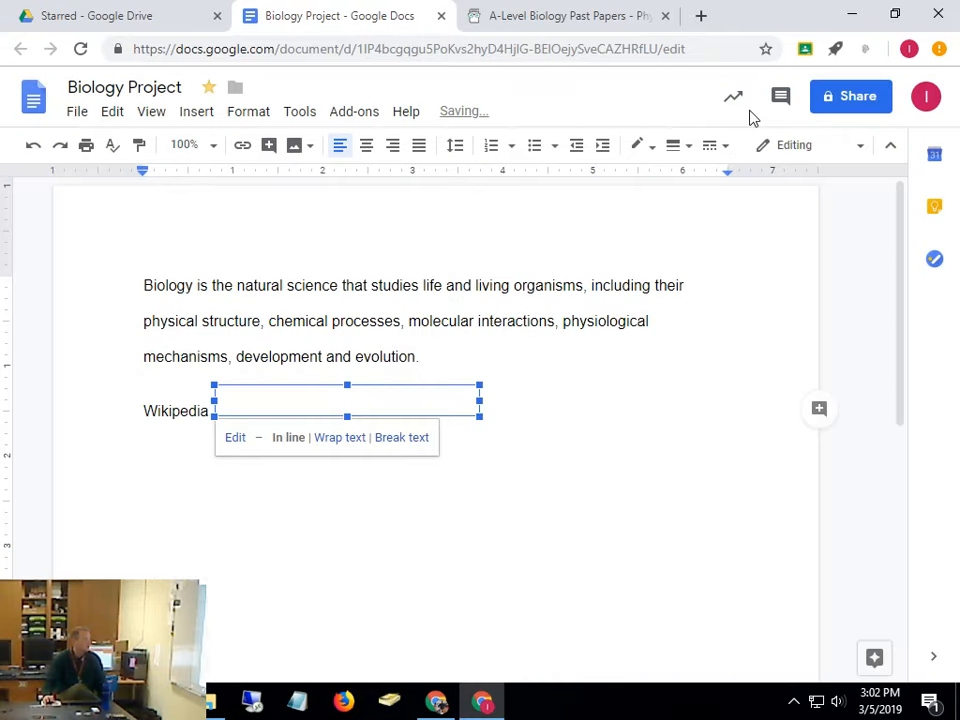
click(341, 438)
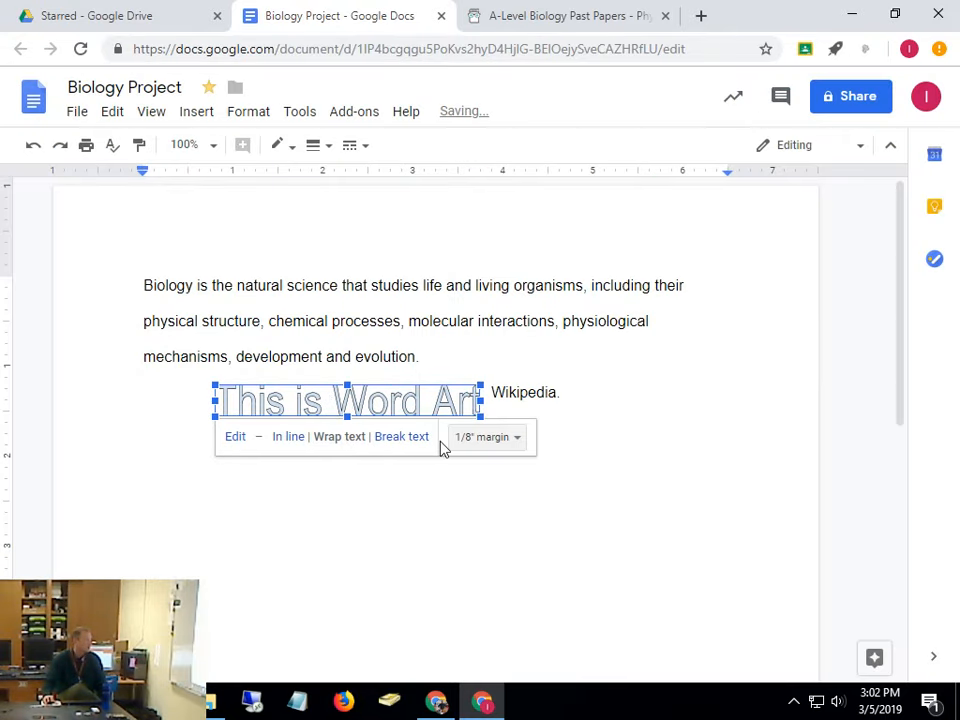
click(285, 440)
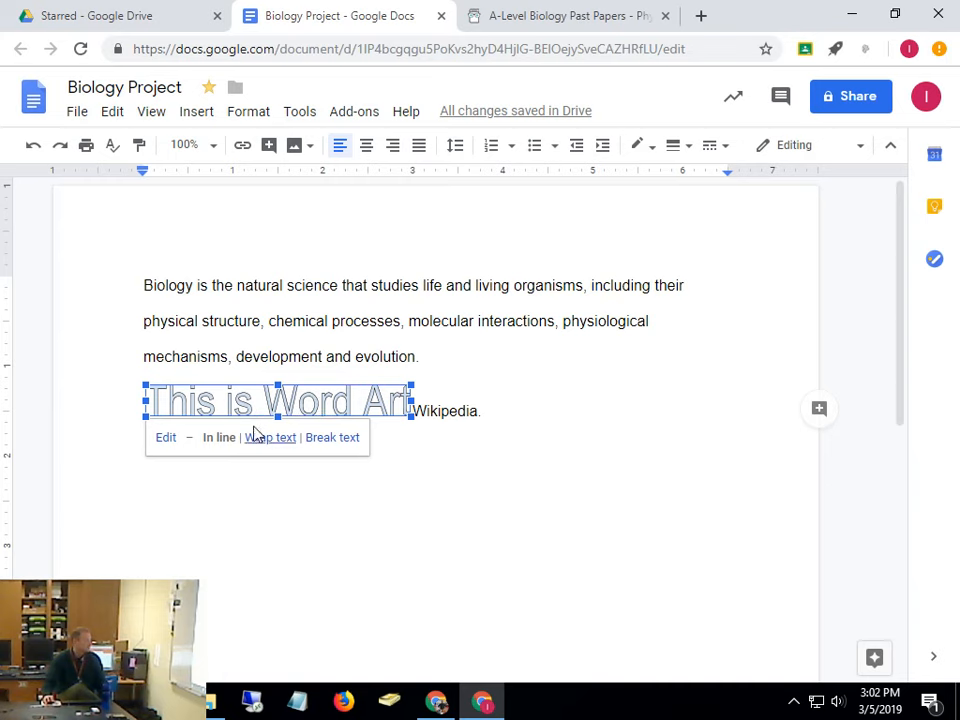
Move the Word Art to just after 'Wikipedia.' and reopen its text in the Drawing editor
click(516, 442)
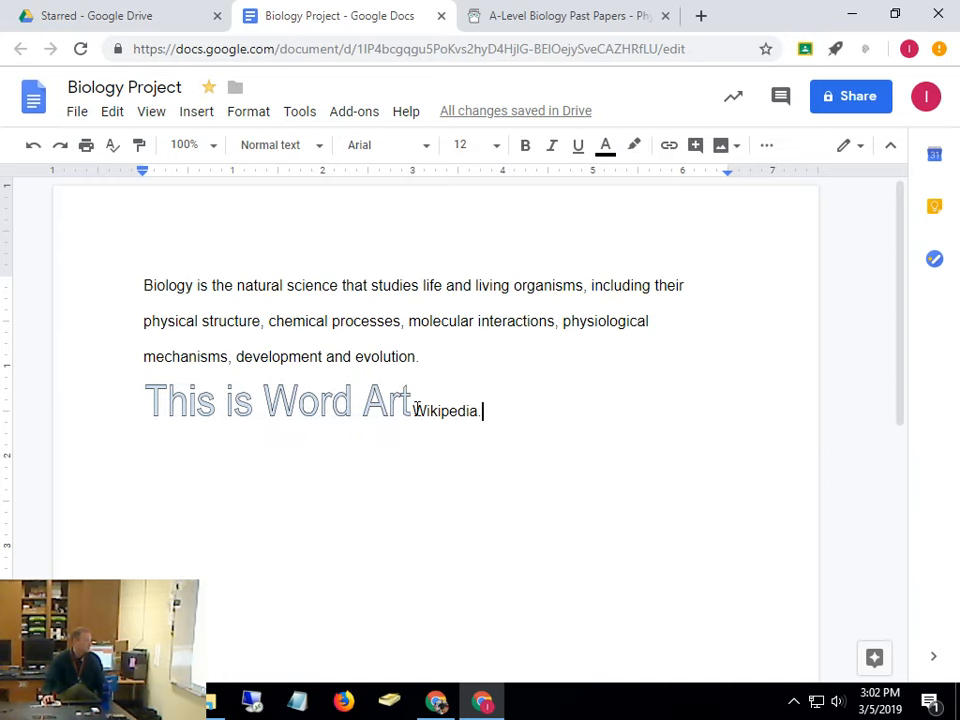
click(383, 410)
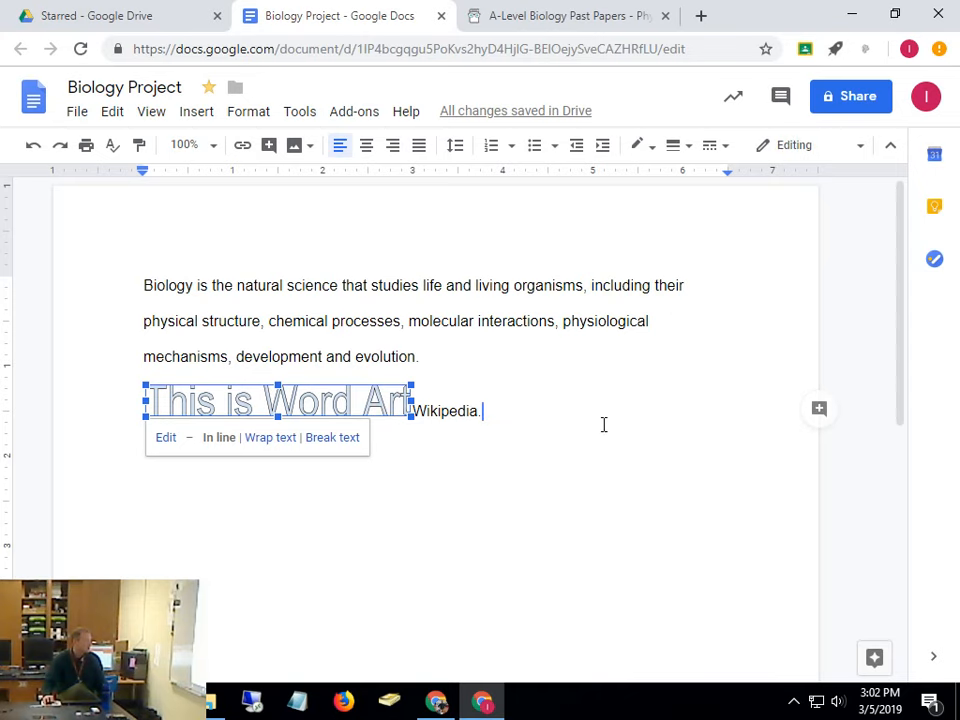
drag(603, 425, 602, 424)
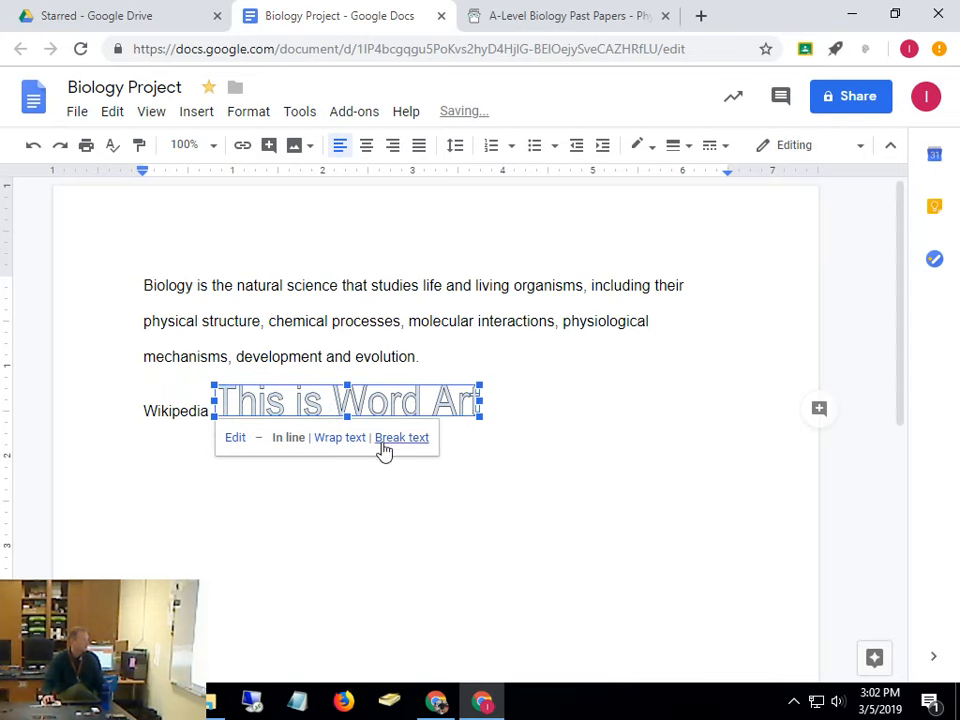
click(236, 439)
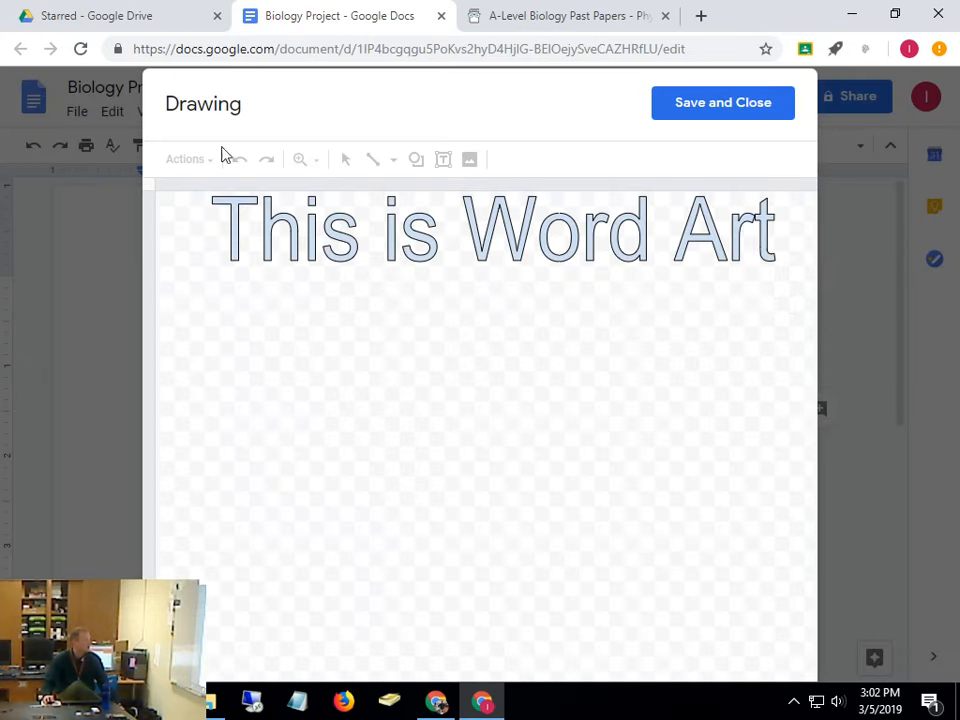
double_click(517, 232)
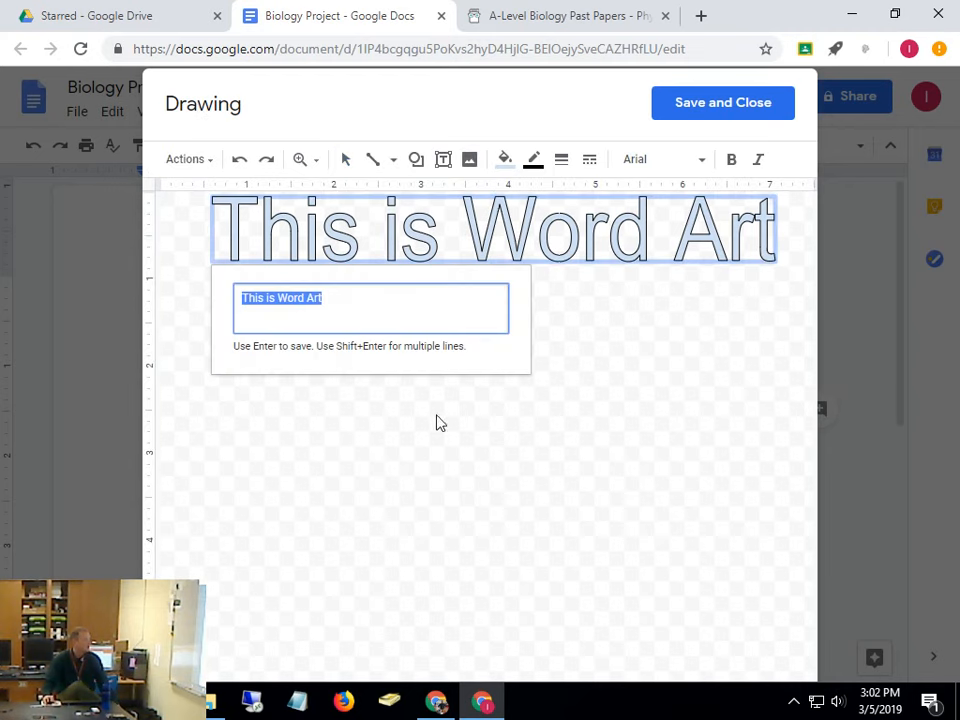
Fill the 'This is Word Art' letters with gold and save the drawing back into the document
click(505, 250)
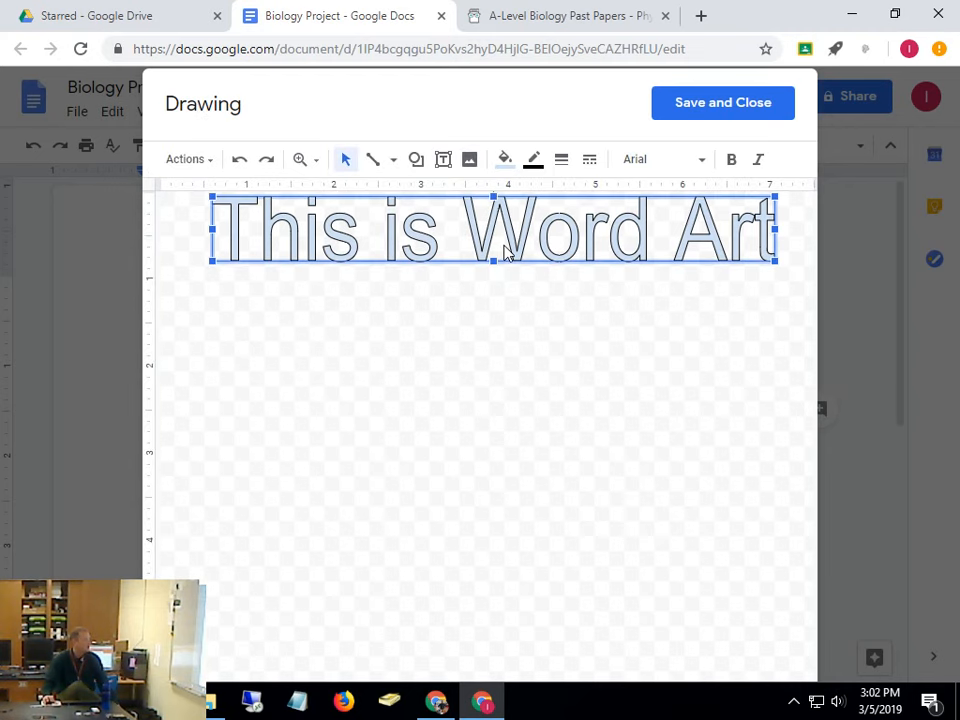
right_click(512, 223)
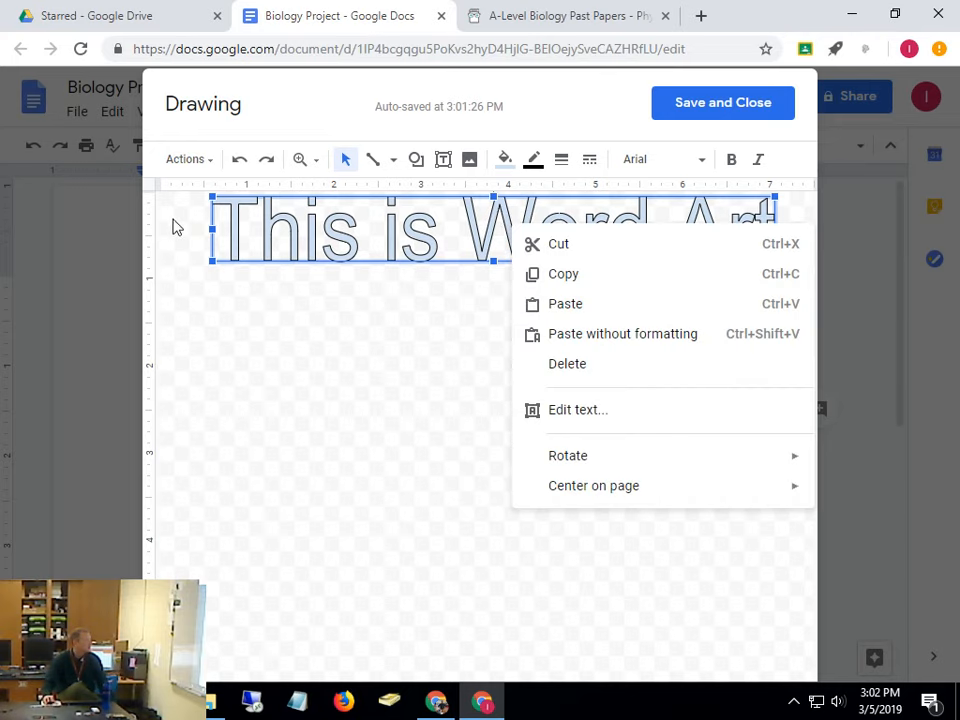
click(186, 162)
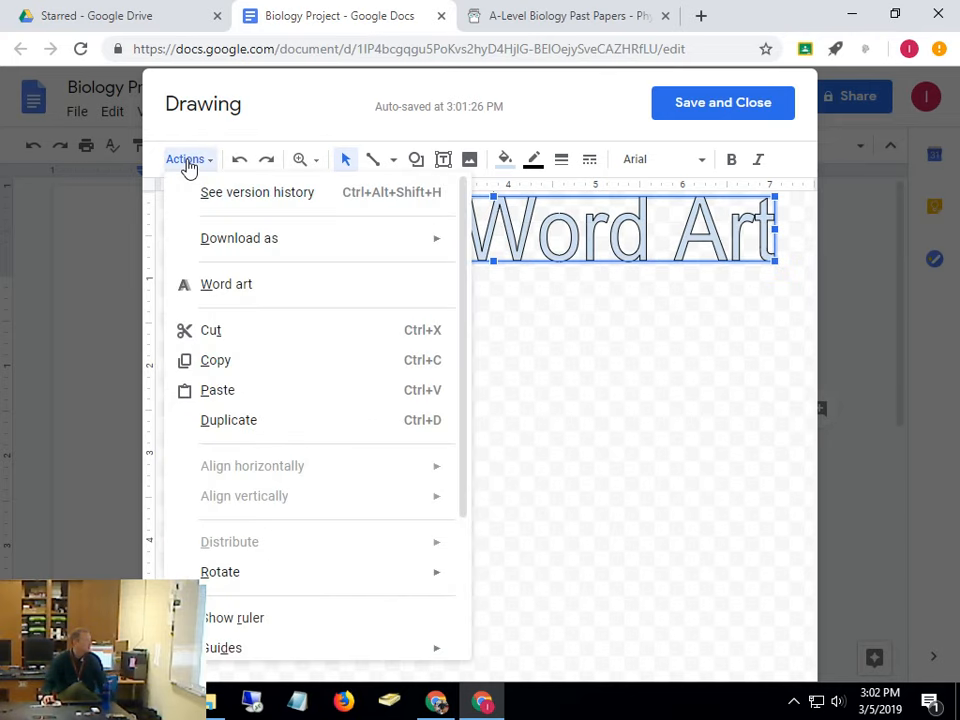
click(252, 287)
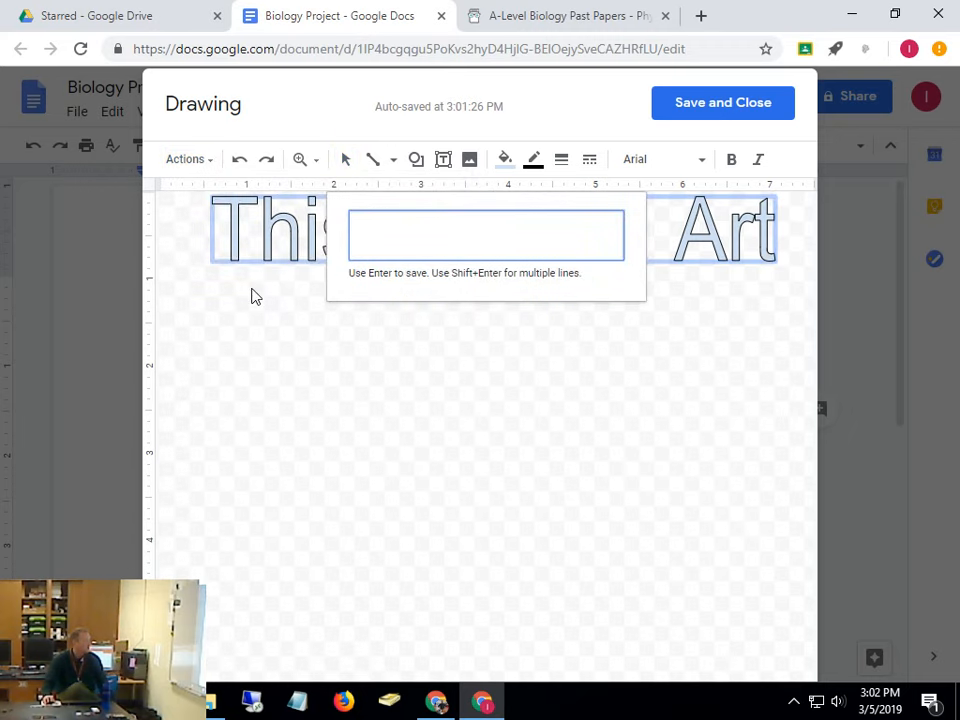
key(Escape)
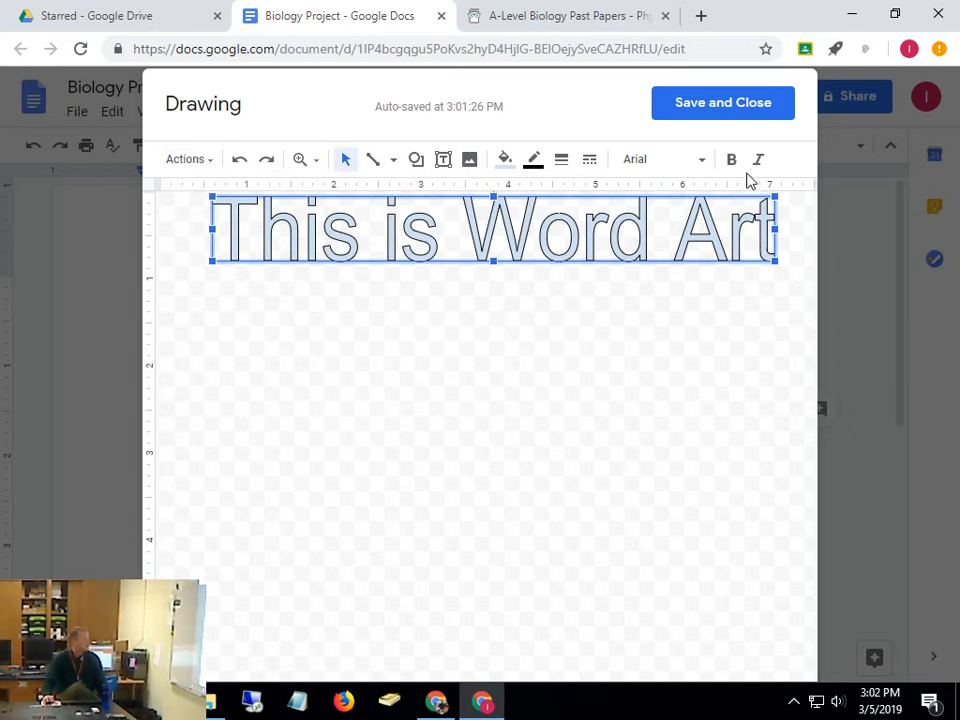
click(505, 160)
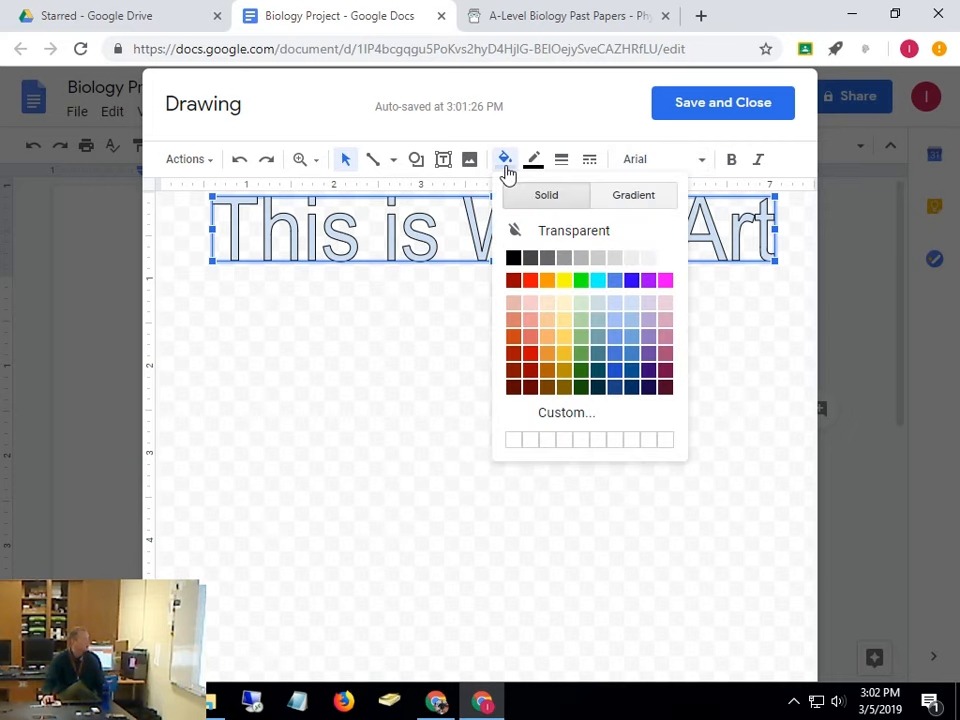
click(565, 364)
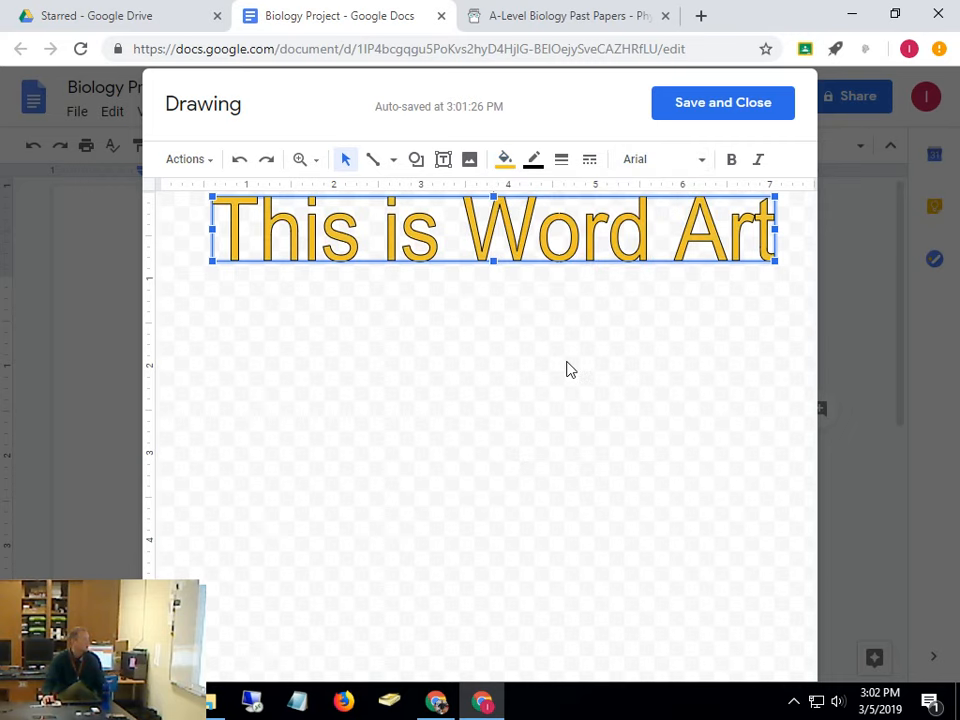
click(703, 115)
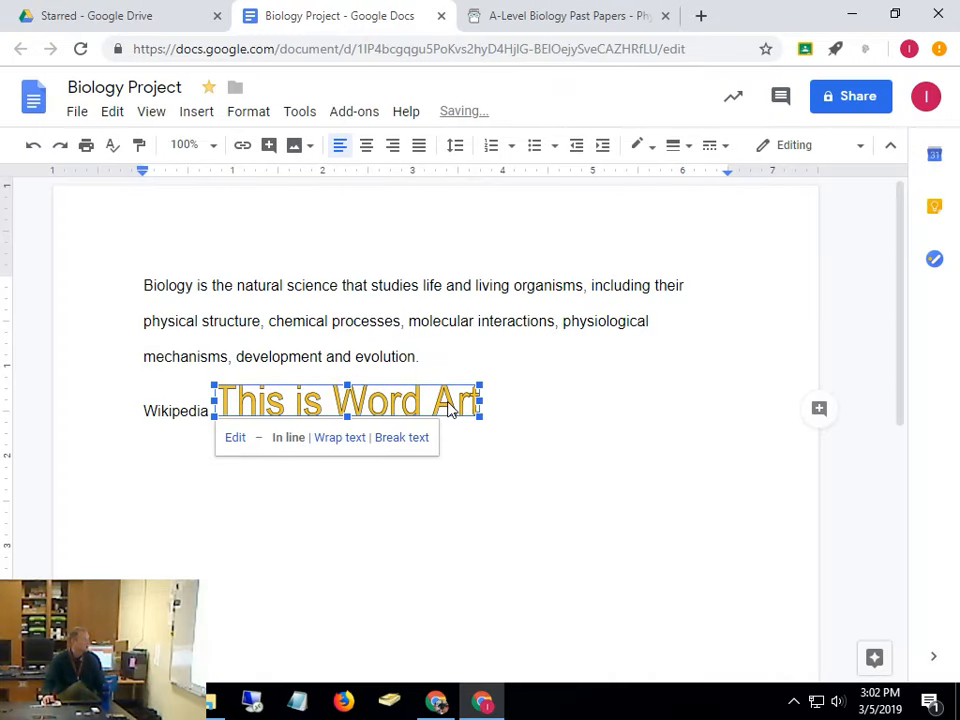
right_click(448, 408)
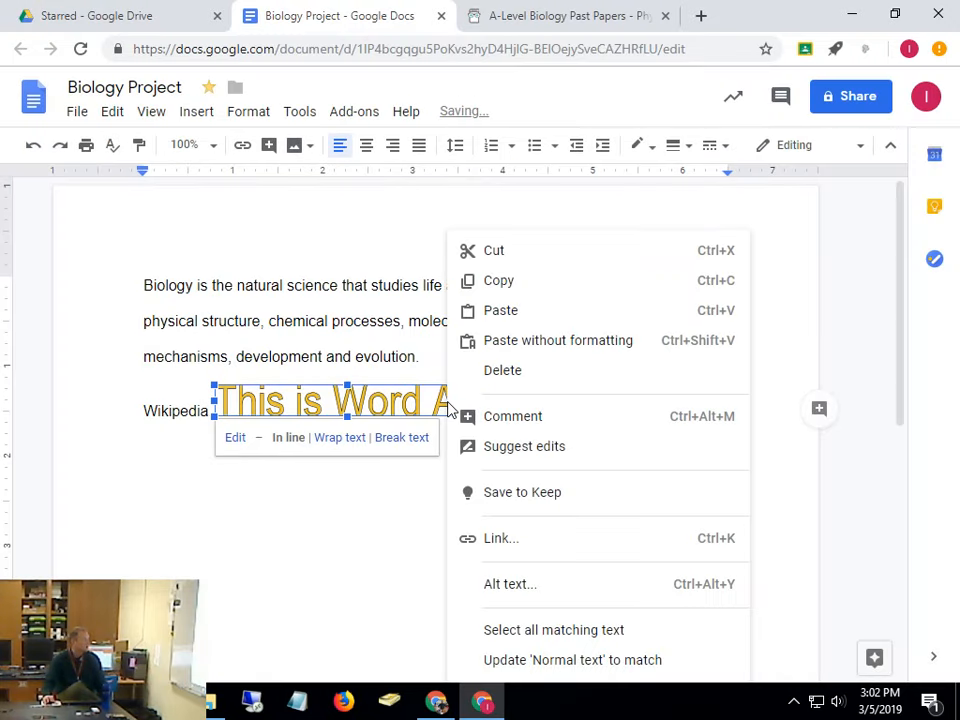
click(380, 495)
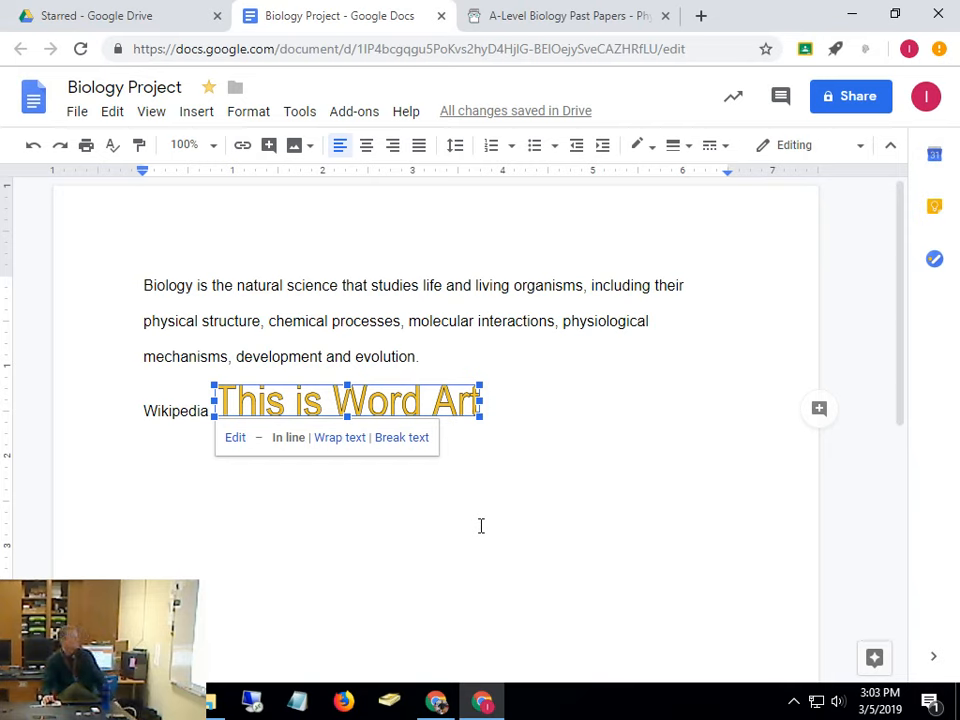
click(593, 479)
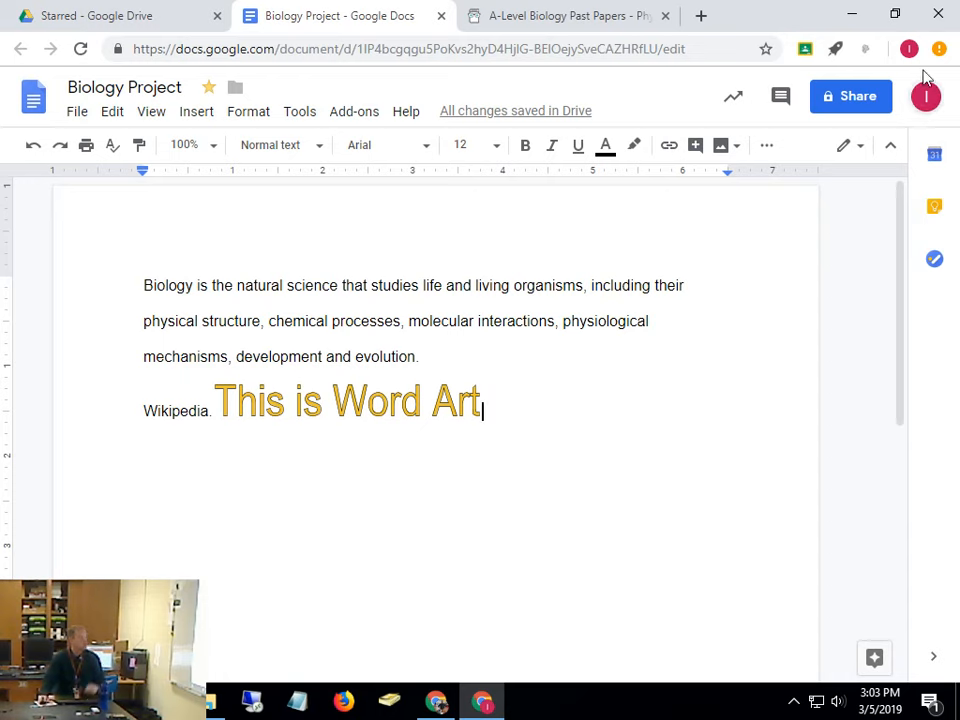
Start sharing Biology Project by adding a colleague from the name suggestions
click(860, 100)
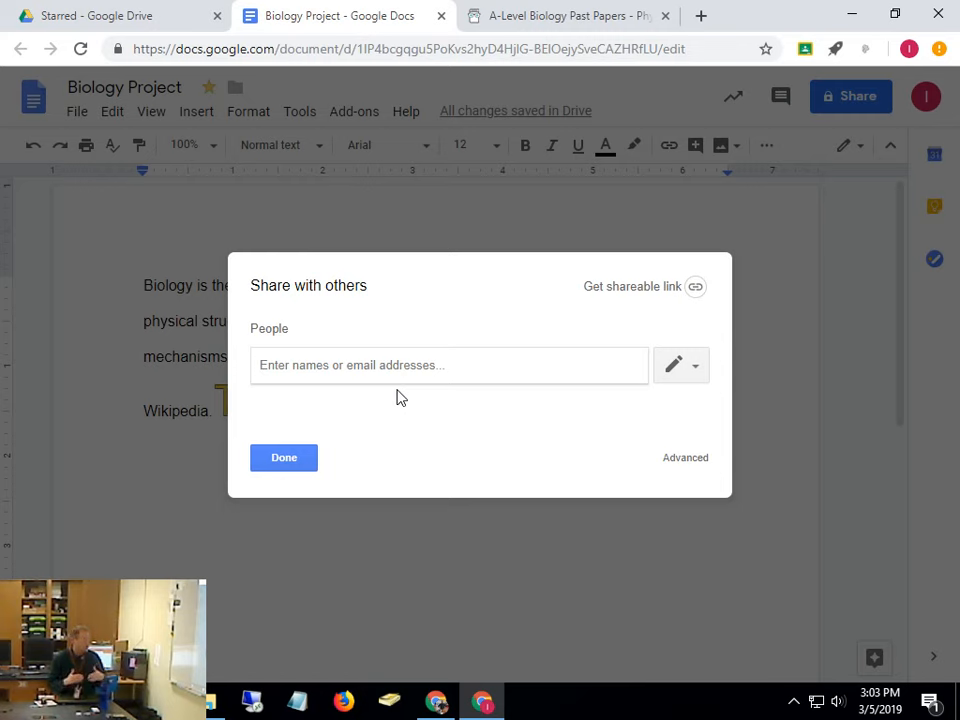
text(jbr)
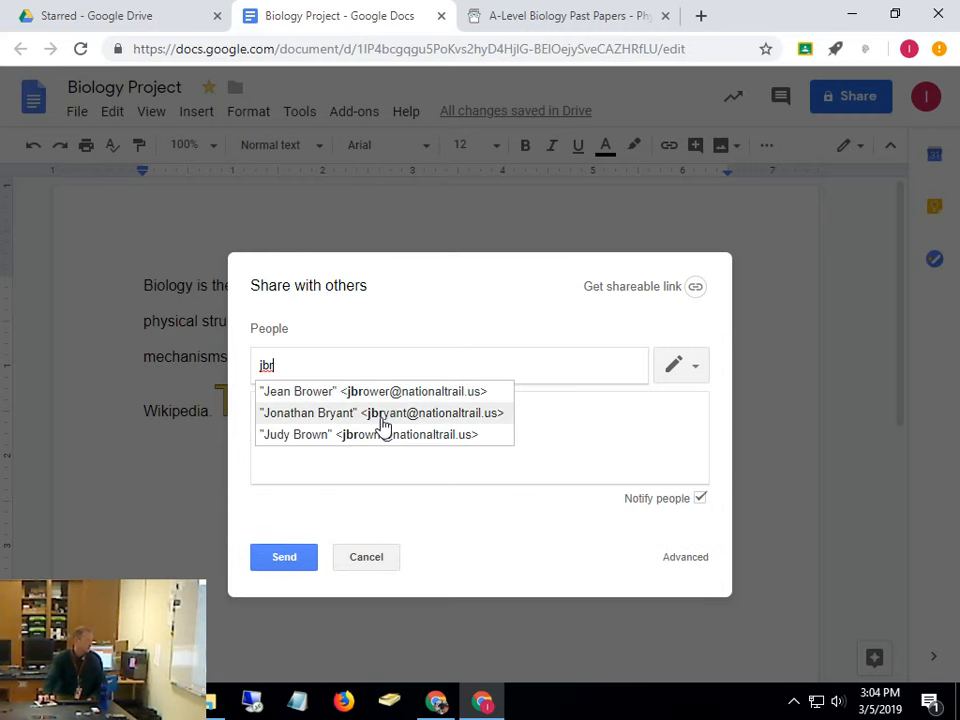
click(382, 414)
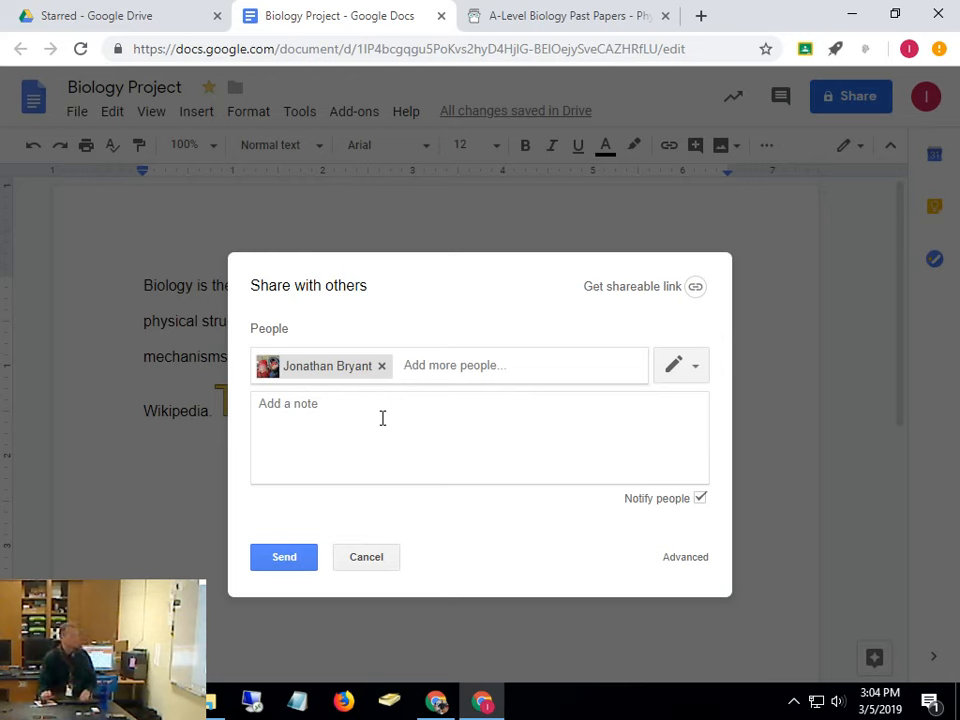
Set the colleague's permission to Can view and bring up the advanced sharing settings
click(697, 366)
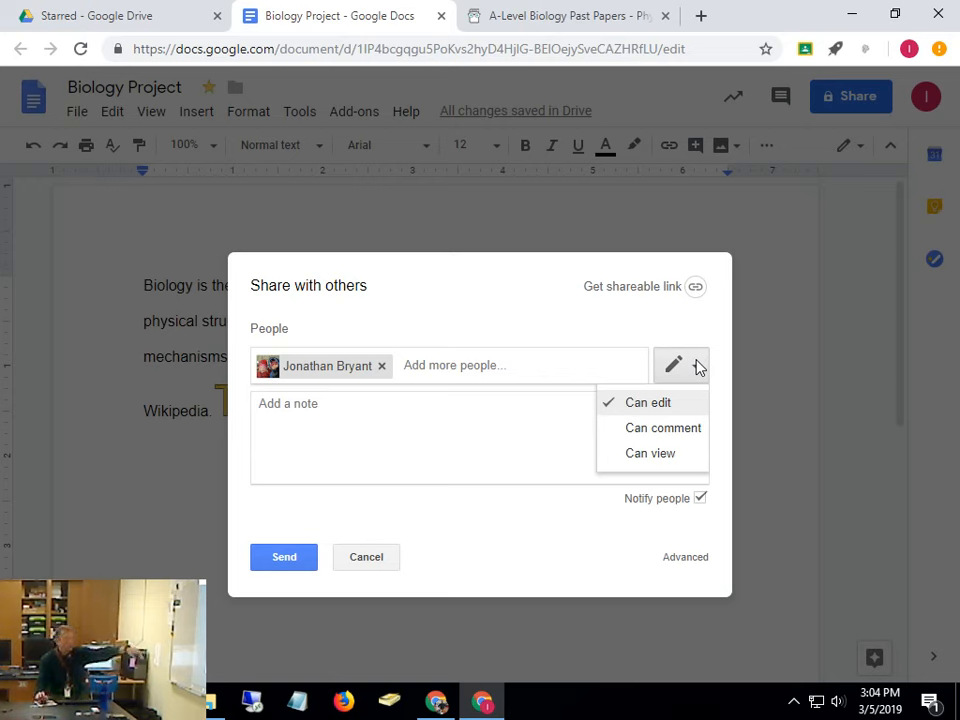
click(650, 428)
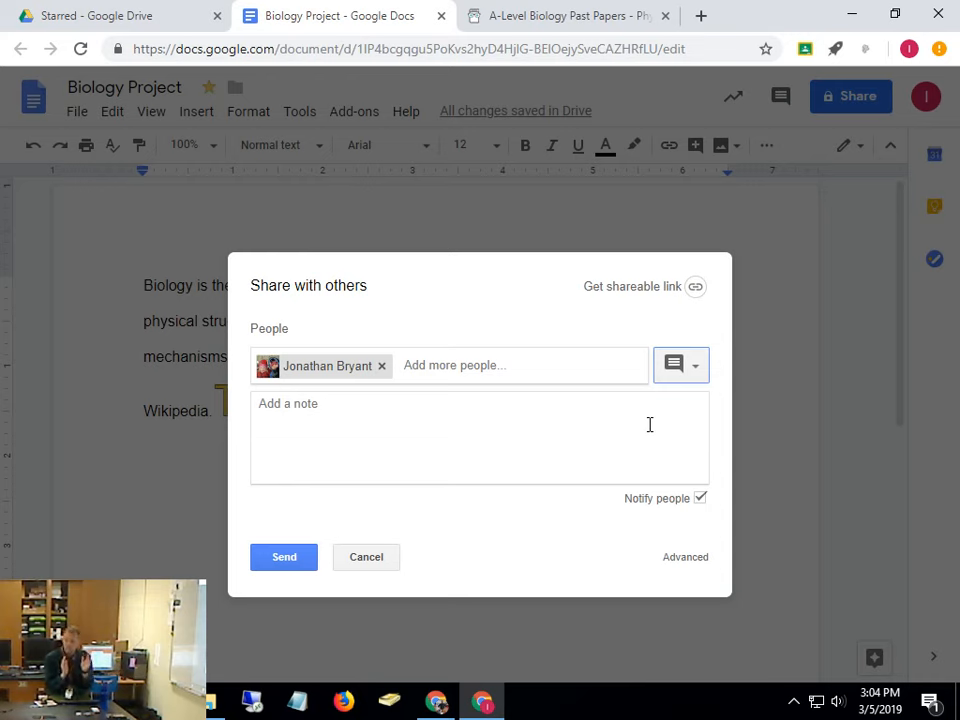
click(692, 367)
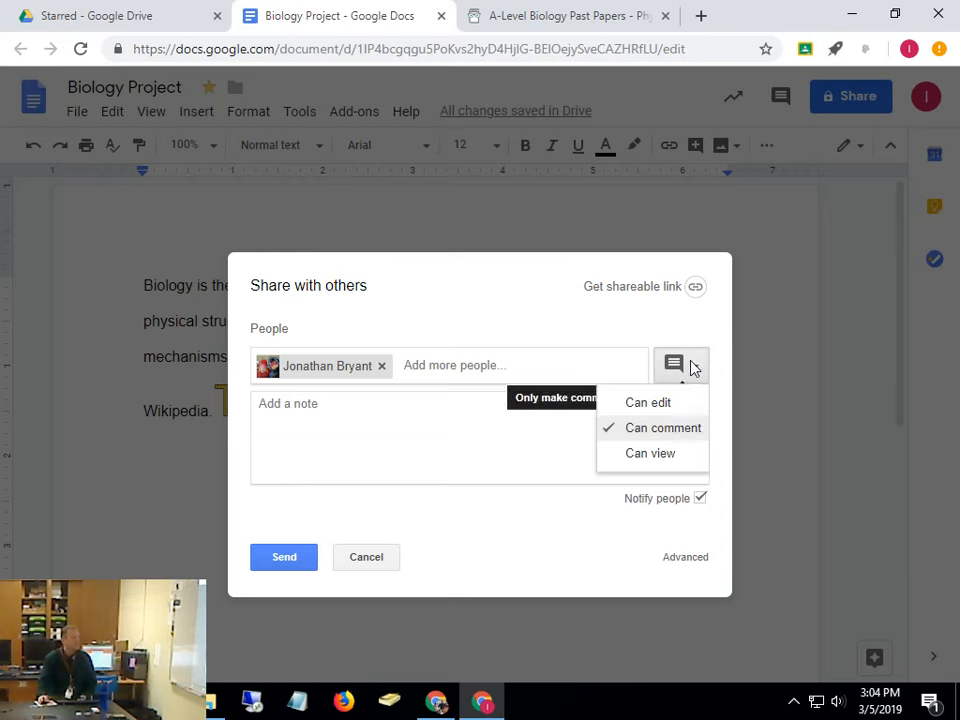
click(648, 468)
click(685, 368)
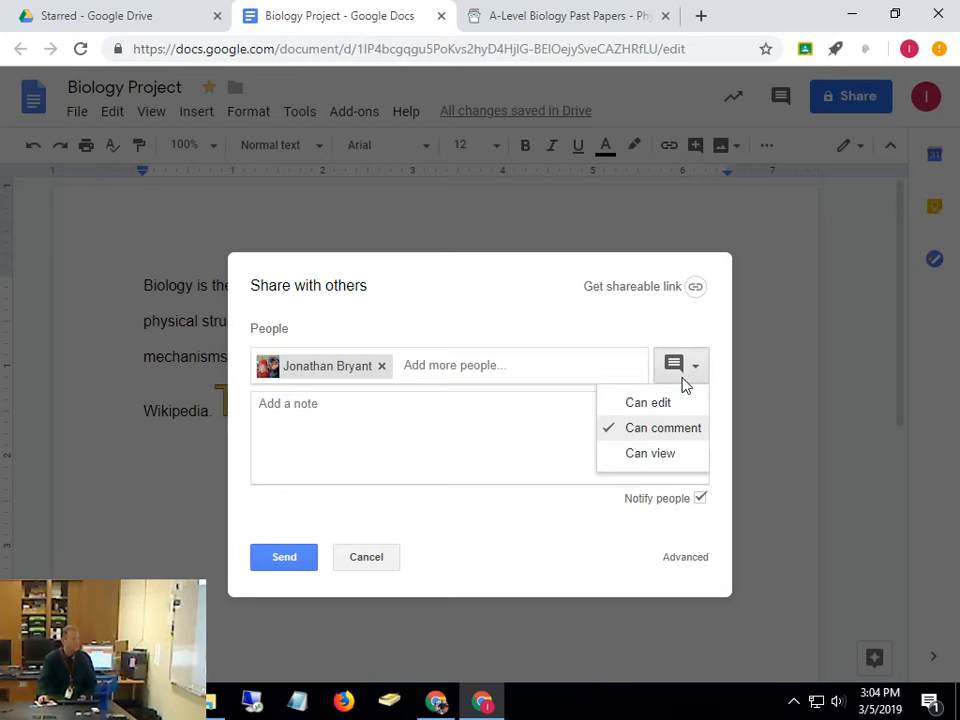
click(662, 453)
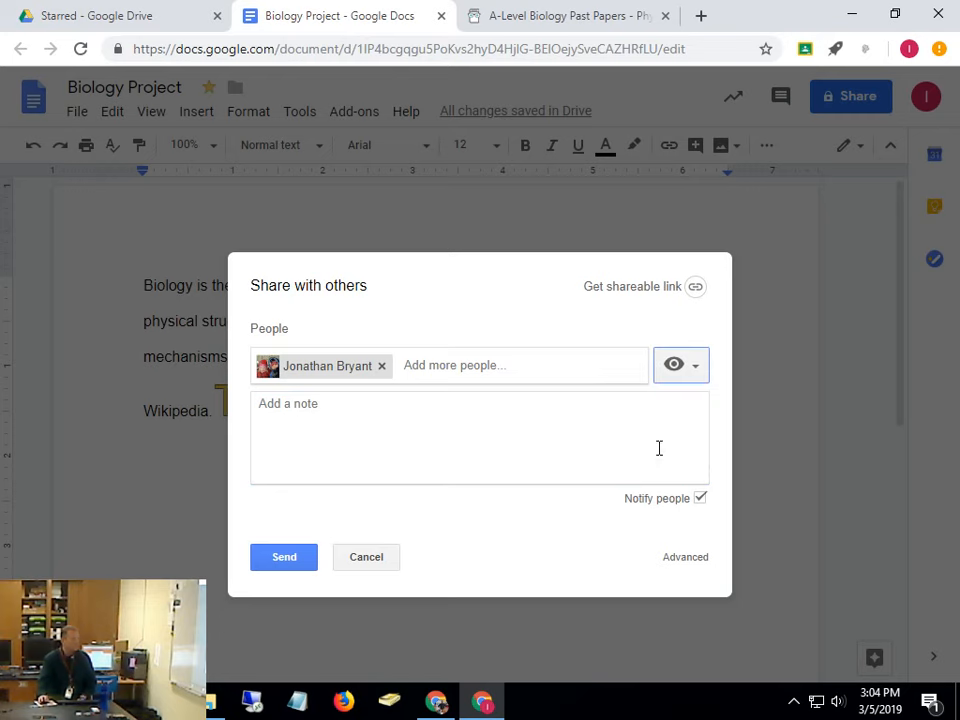
click(686, 558)
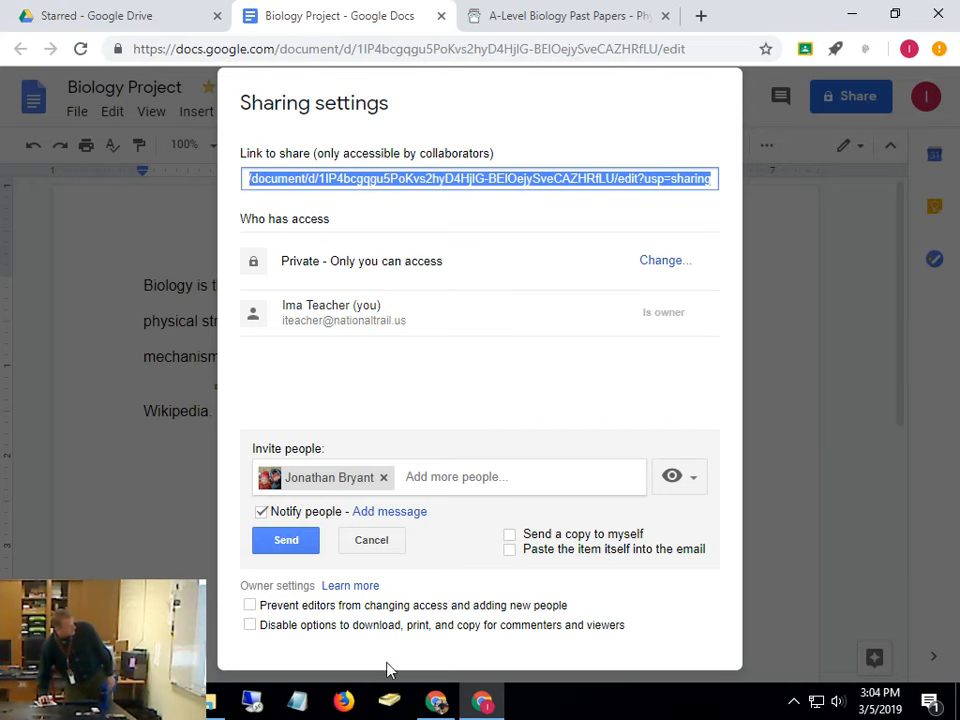
Discard the owner-setting change and pending invitation, close Sharing settings, and reopen the Share window
click(250, 605)
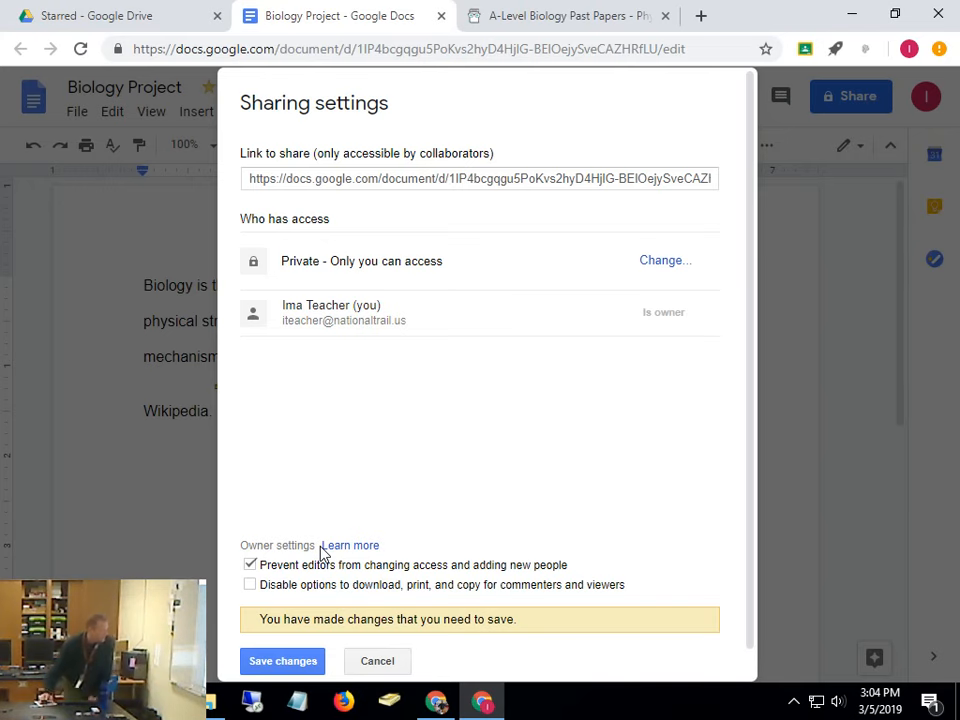
click(394, 667)
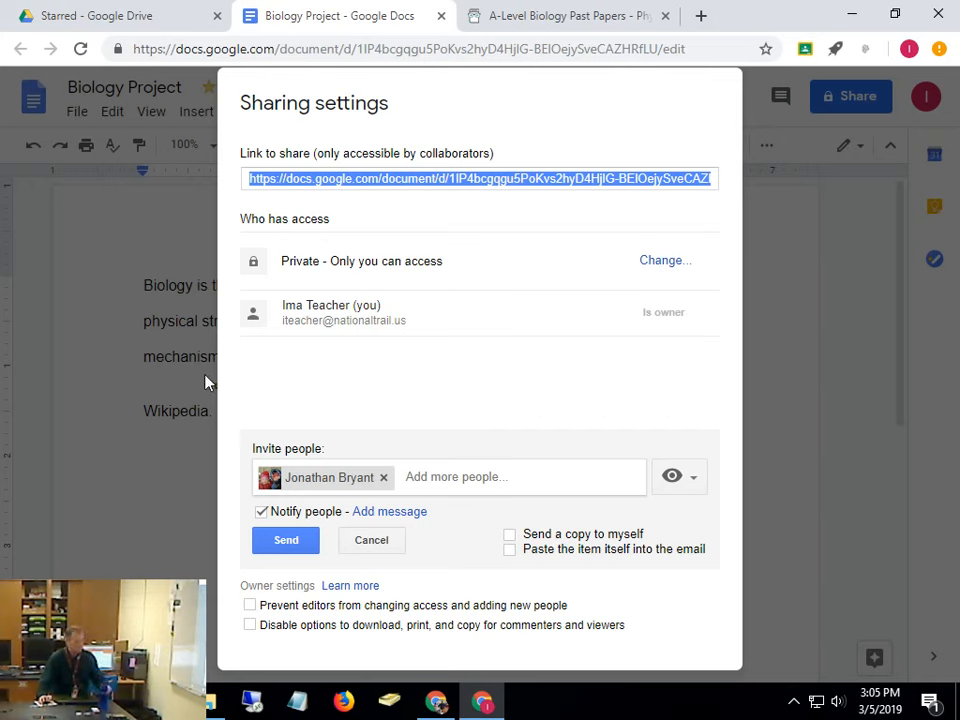
click(370, 544)
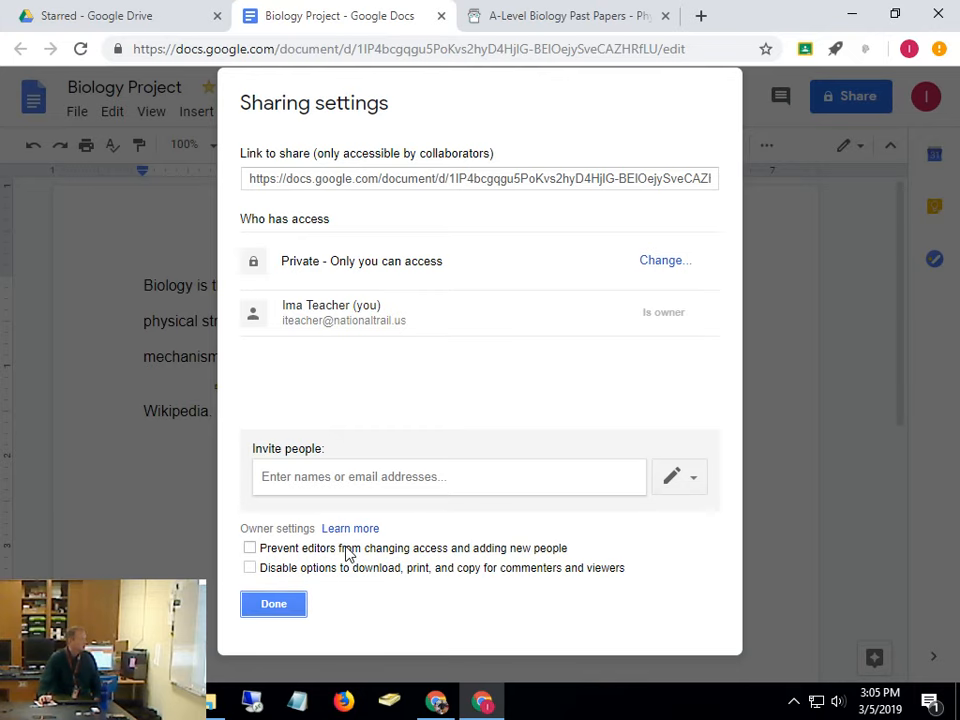
click(270, 607)
click(835, 105)
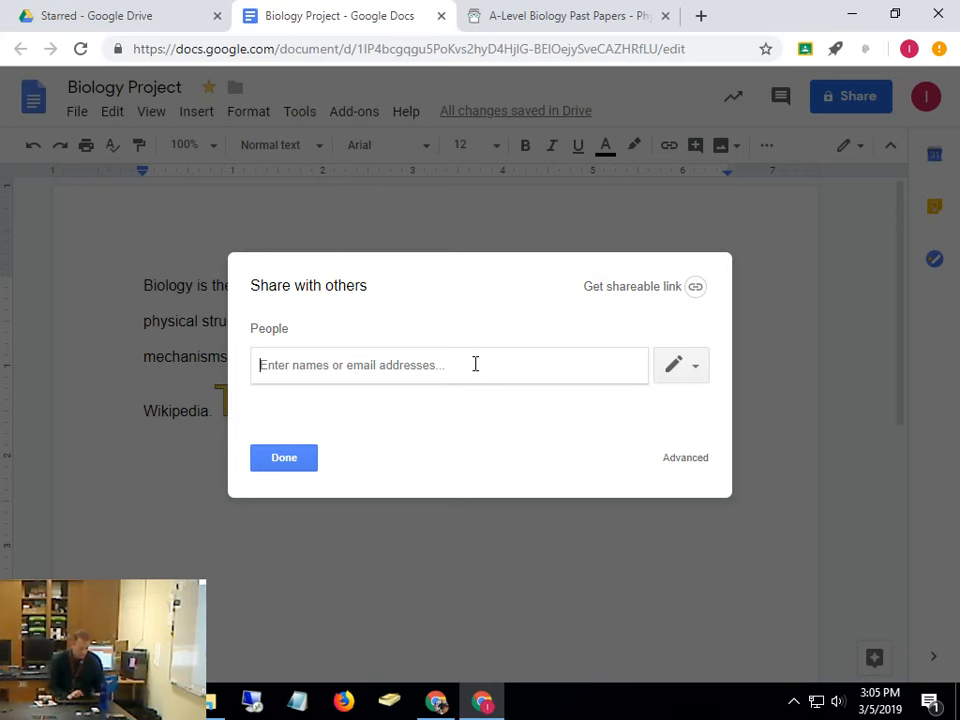
Re-add the colleague from the directory suggestions with Can edit permission, then open Advanced settings
text(jbr)
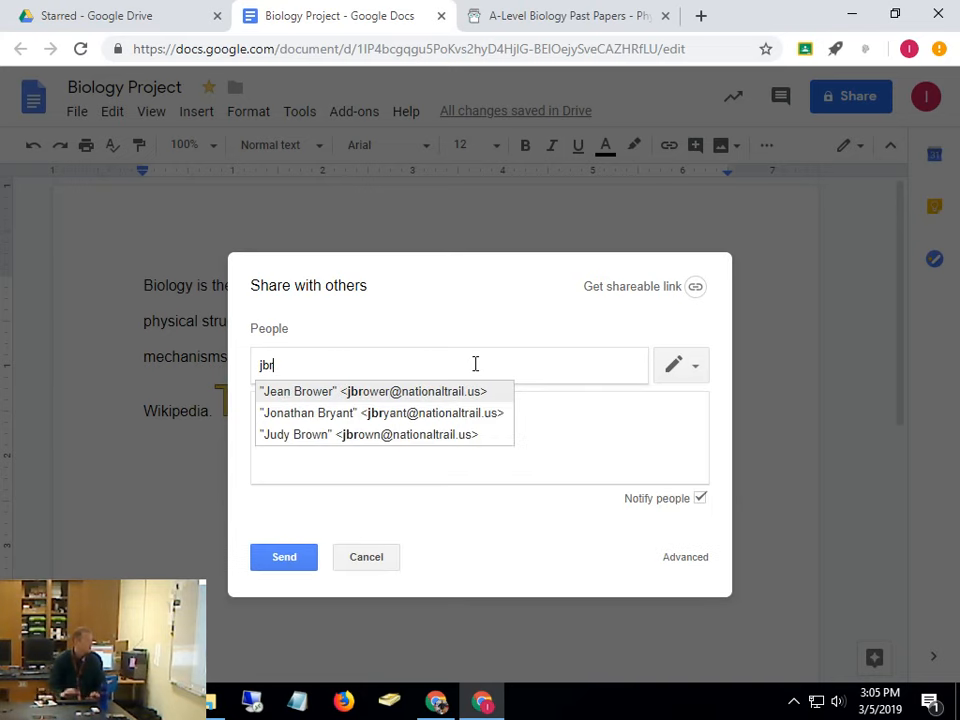
click(362, 413)
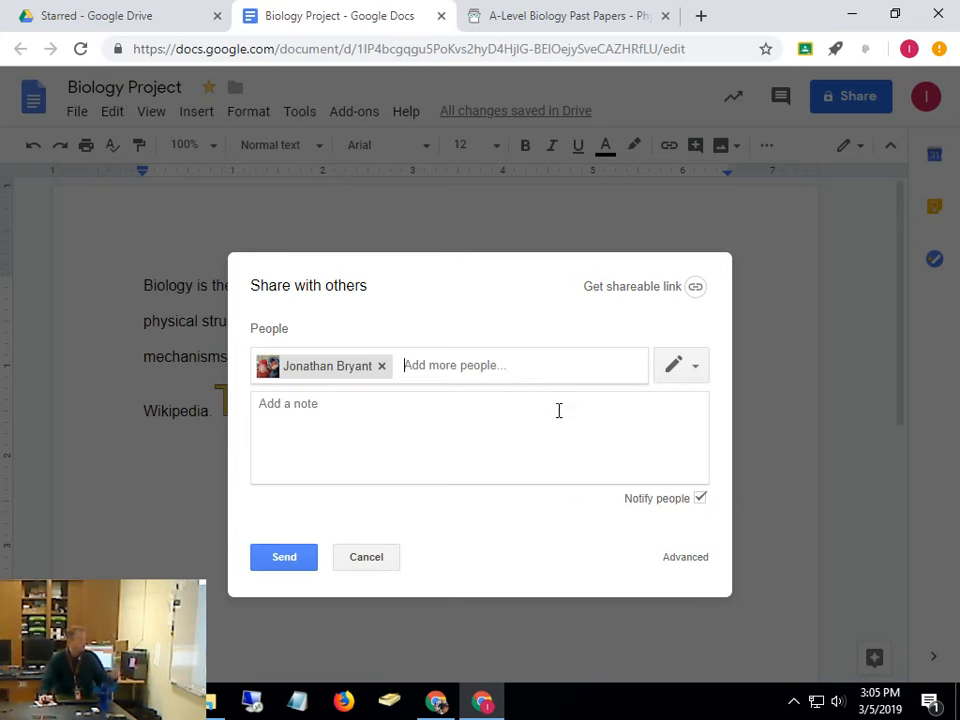
click(695, 372)
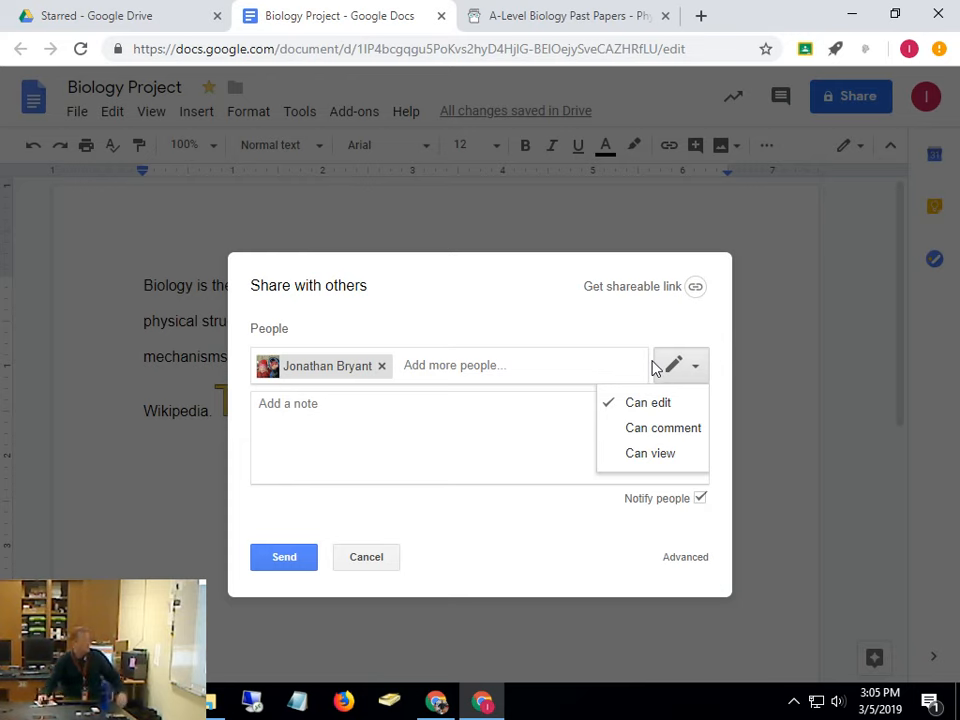
click(637, 545)
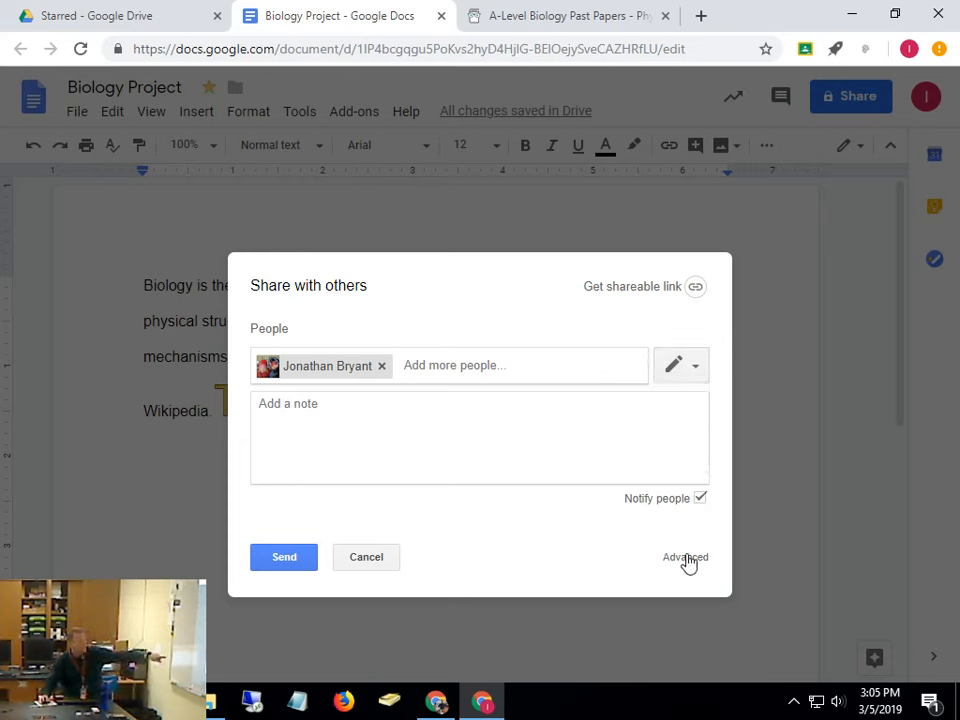
click(680, 370)
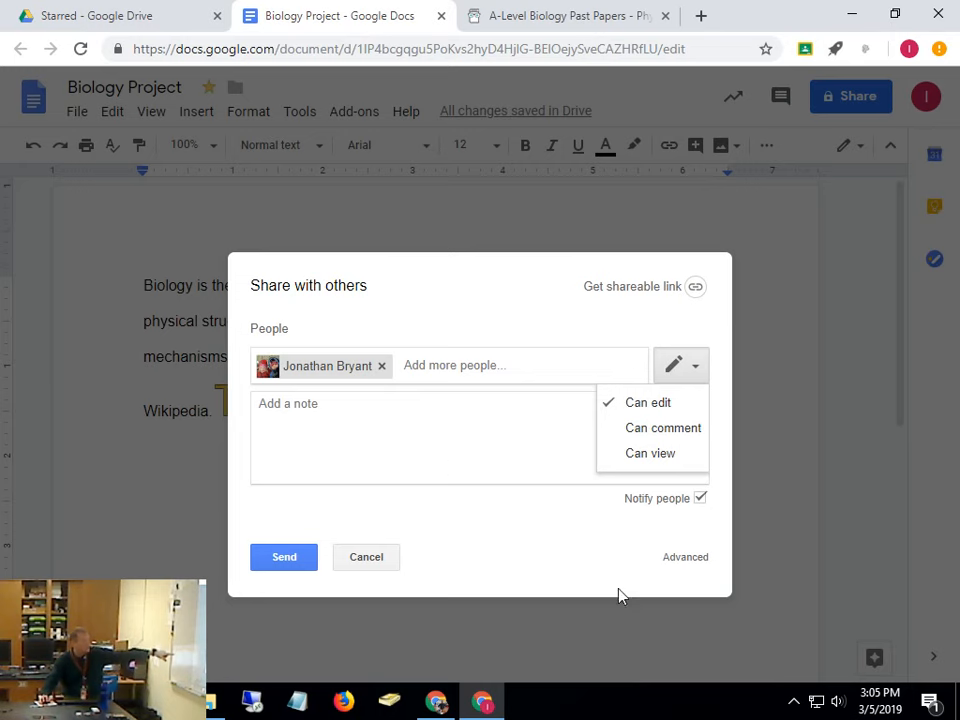
click(703, 558)
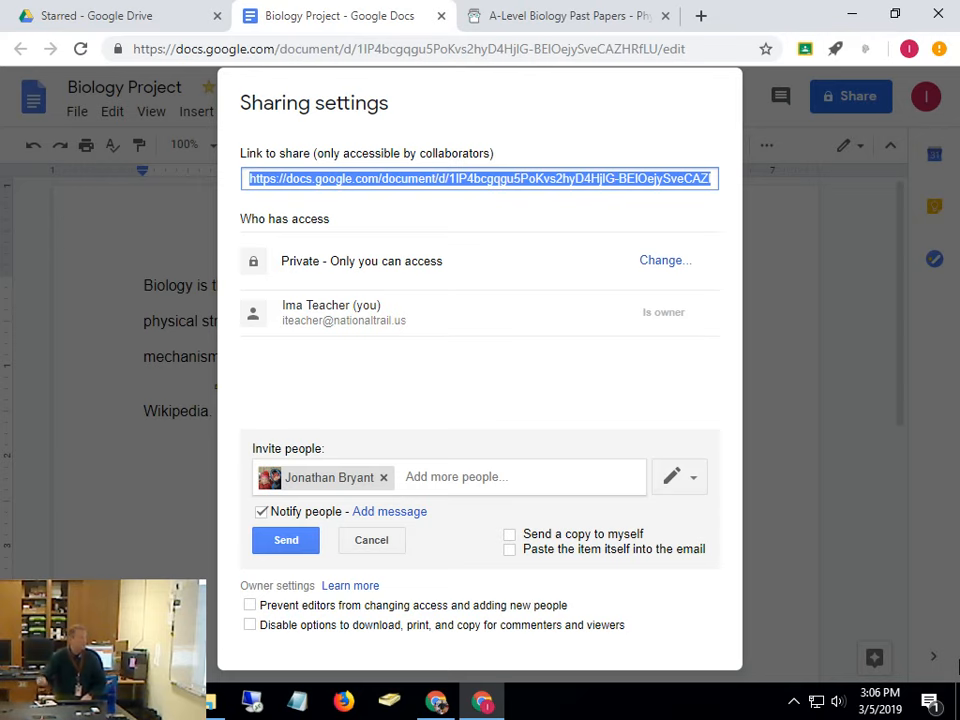
Open the Change… options next to 'Private - Only you can access' for link sharing
click(642, 268)
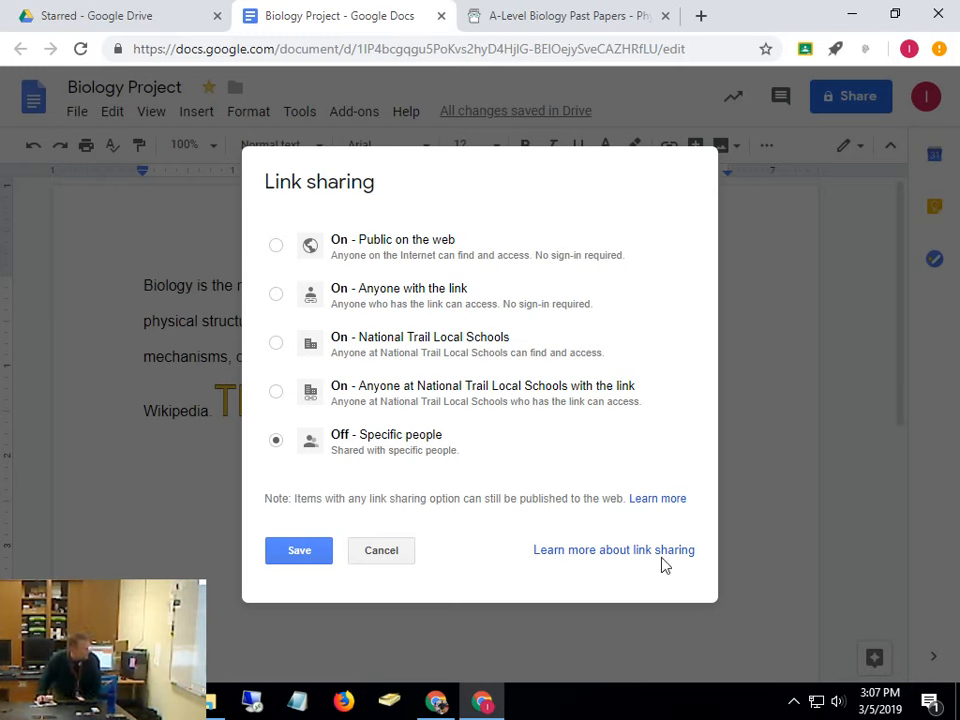
Leave link sharing unchanged, send the colleague the editing invitation, and close Sharing settings
click(392, 553)
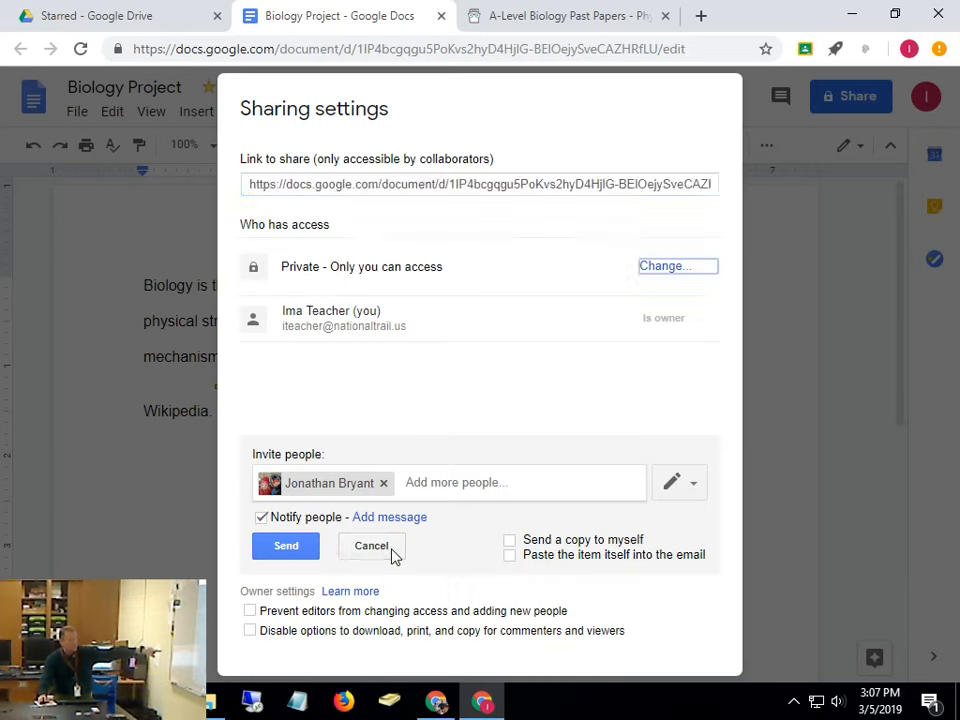
click(536, 480)
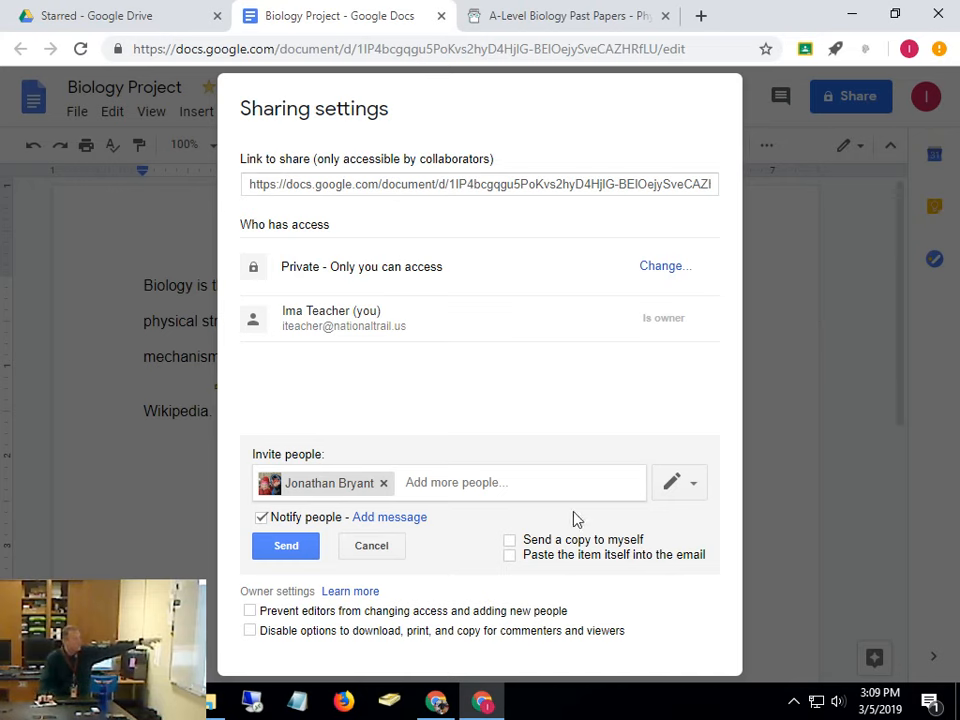
click(307, 553)
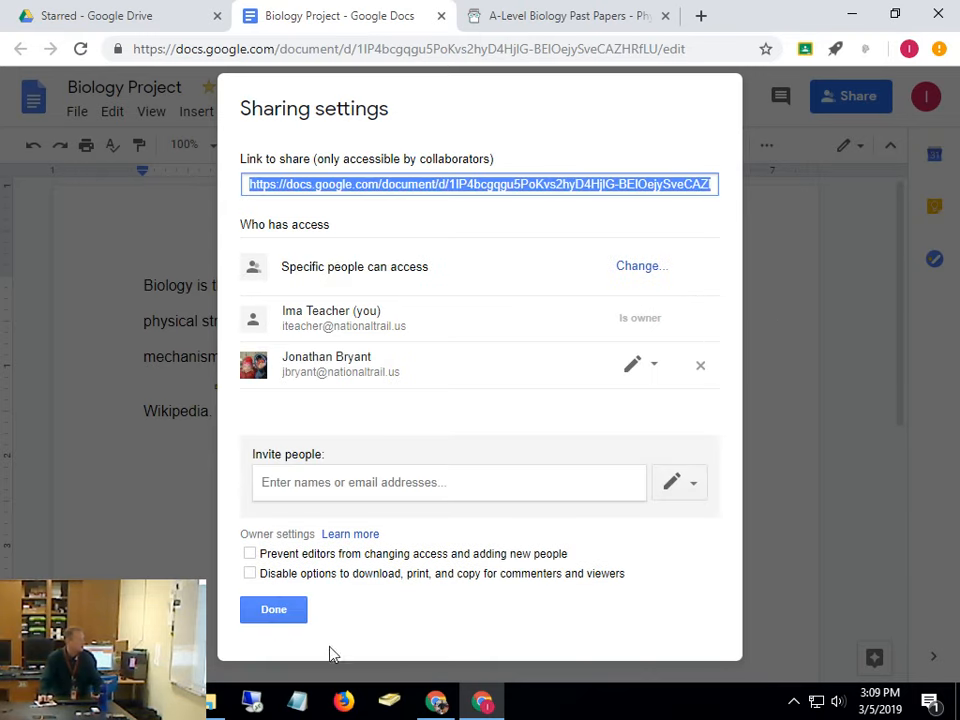
click(289, 609)
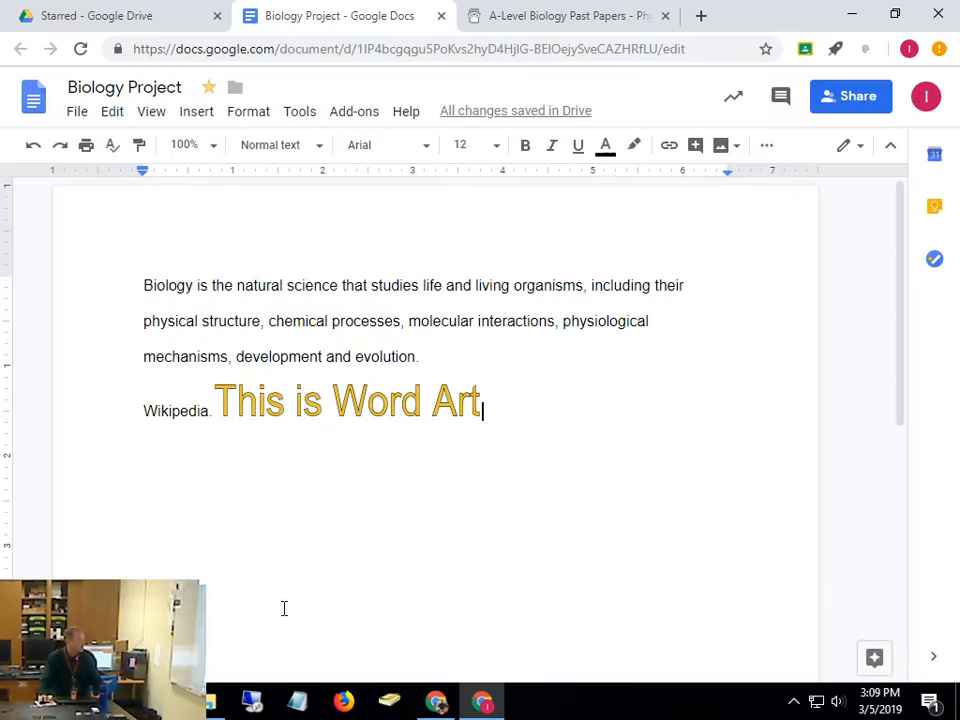
Turn link sharing on so anyone at National Trail Local Schools with the link can view
click(852, 104)
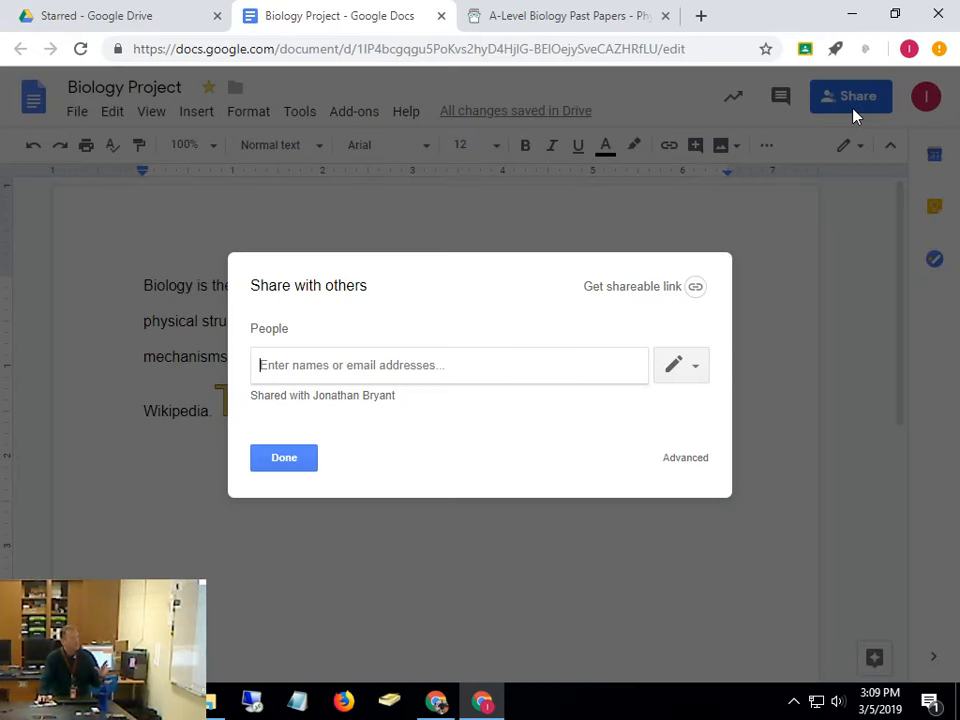
click(636, 290)
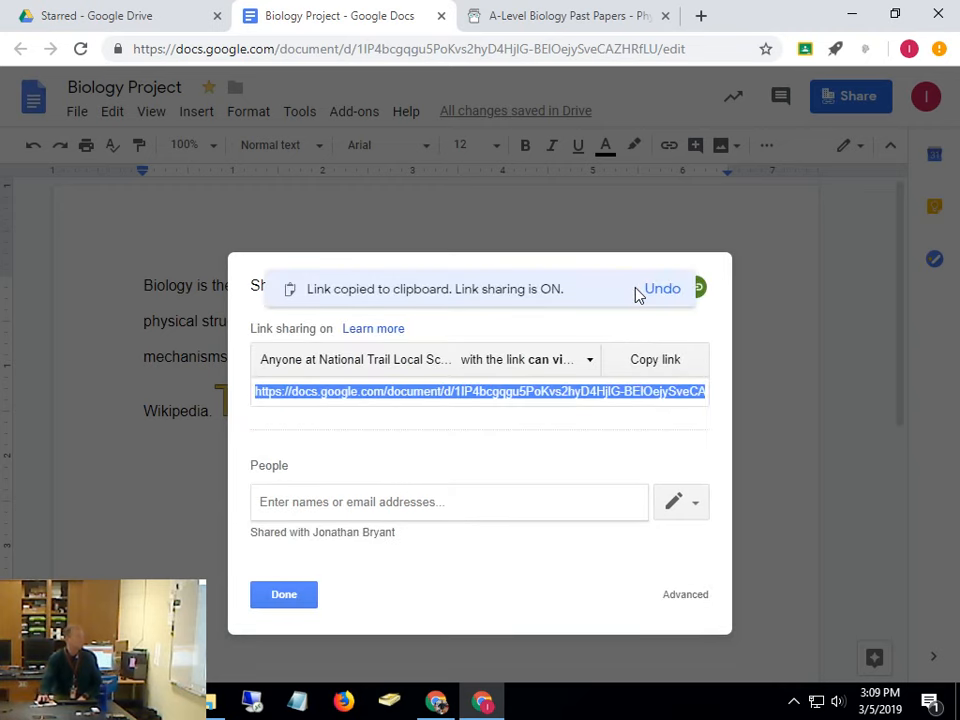
click(548, 364)
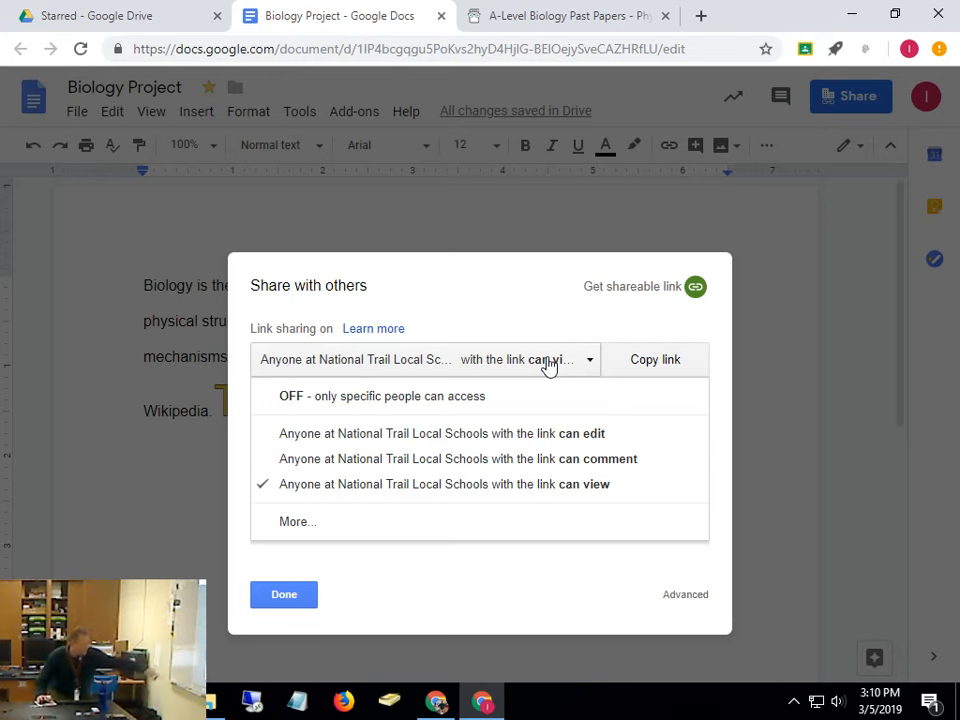
click(321, 531)
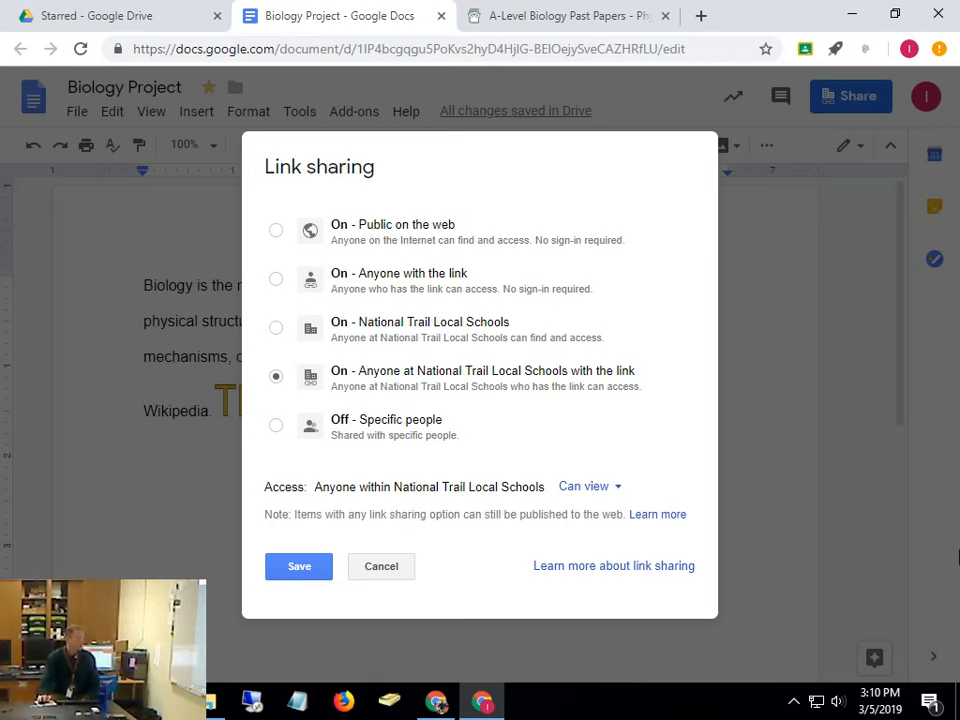
click(403, 567)
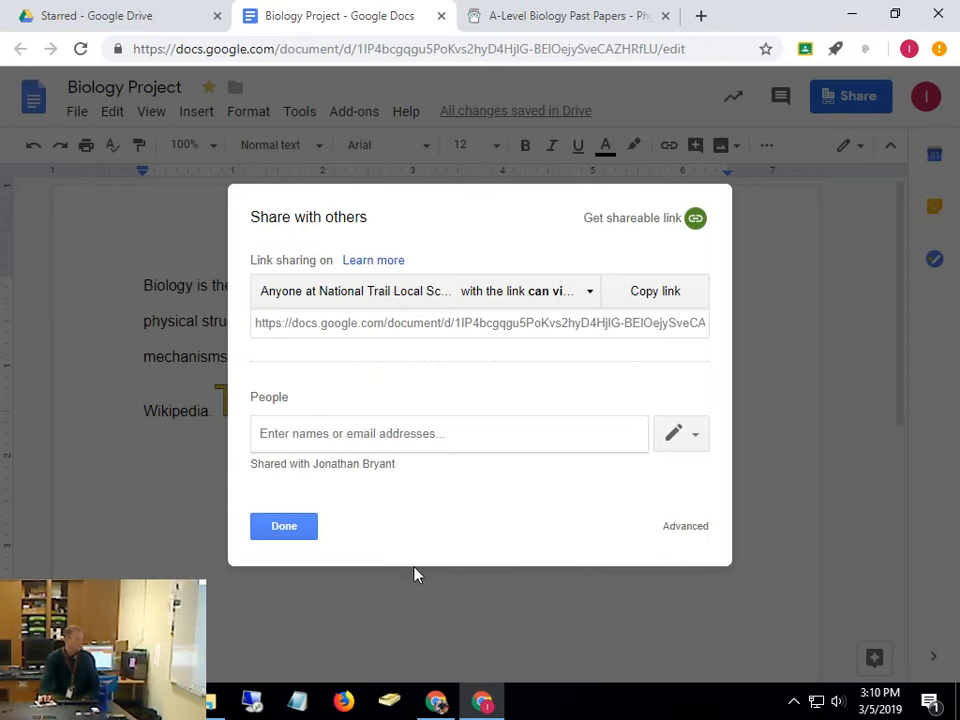
click(284, 526)
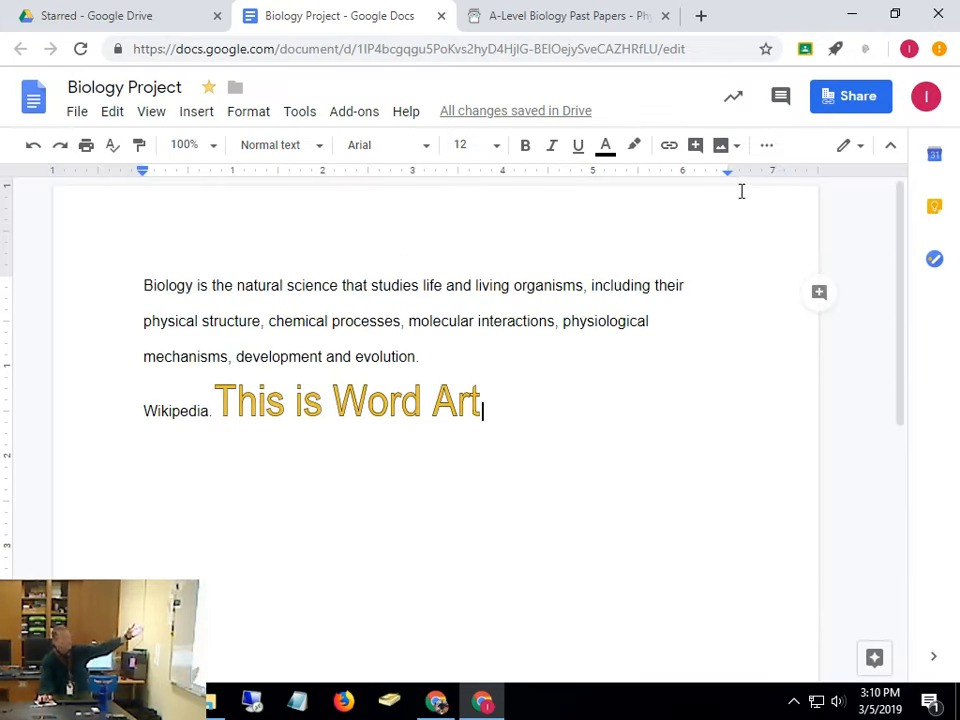
Copy Biology Project's shareable link to the clipboard and open a new browser tab
click(846, 93)
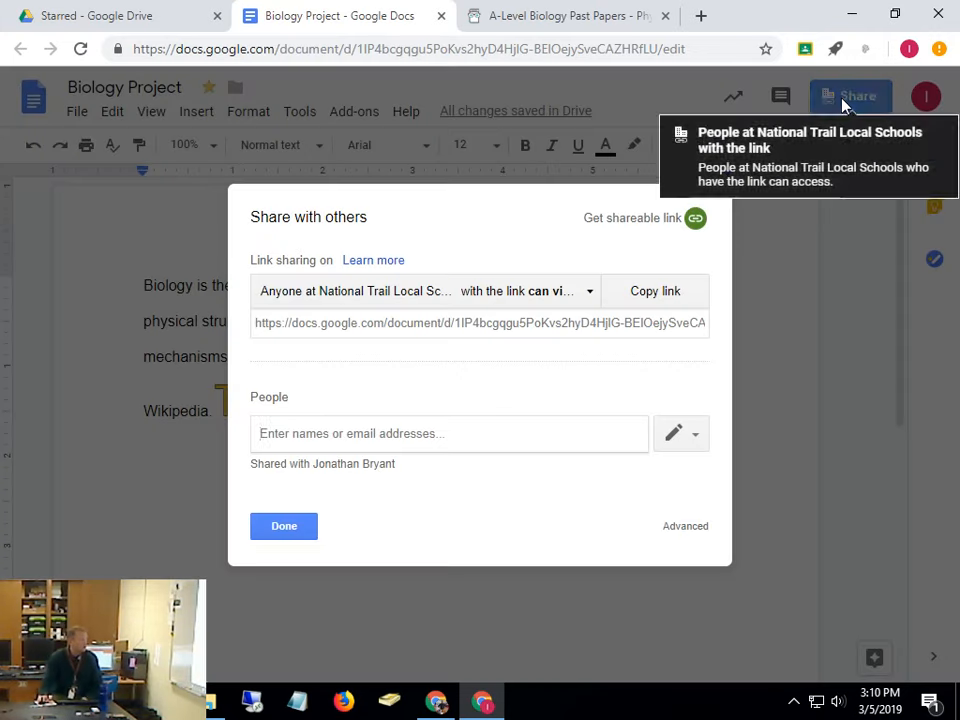
click(636, 228)
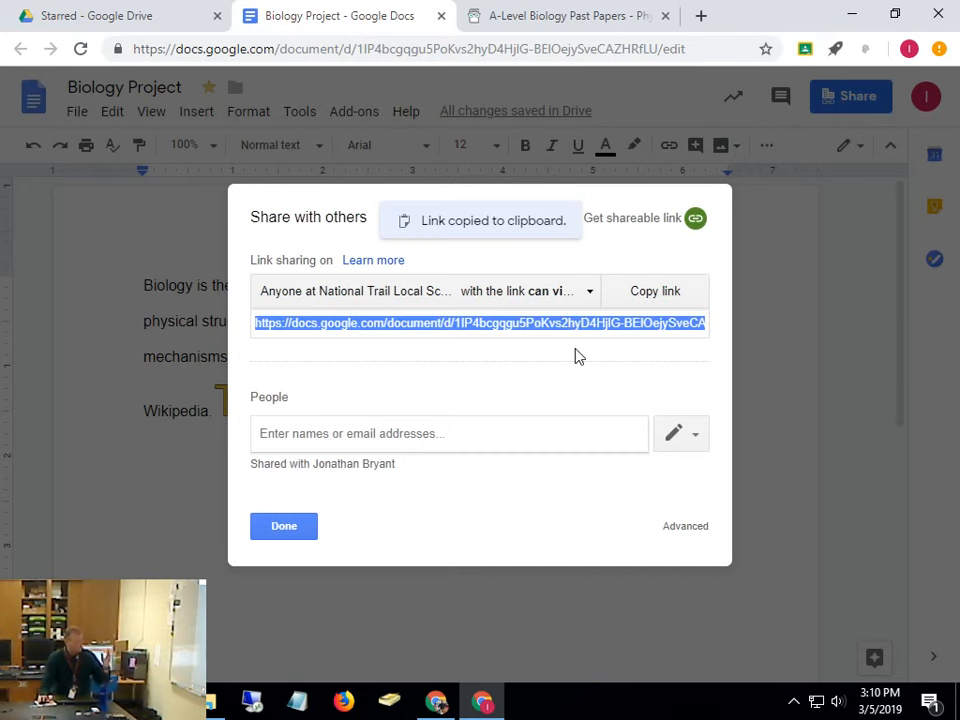
click(703, 18)
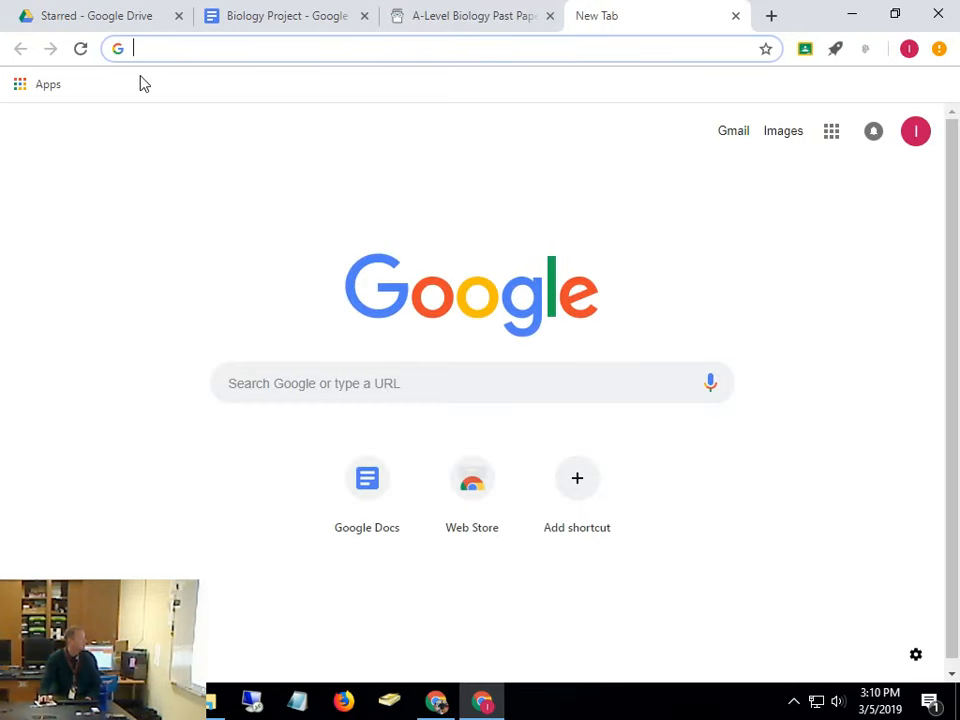
Search Google for 'moodle national' and open the NTLS Moodle/Class Information result
text(moodle)
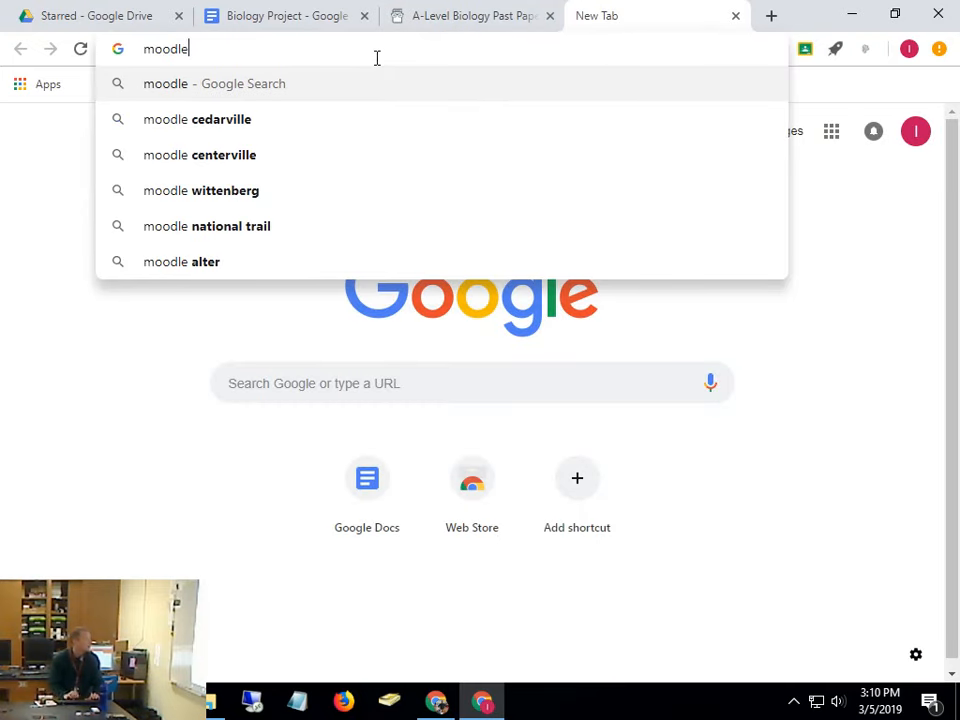
key(Return)
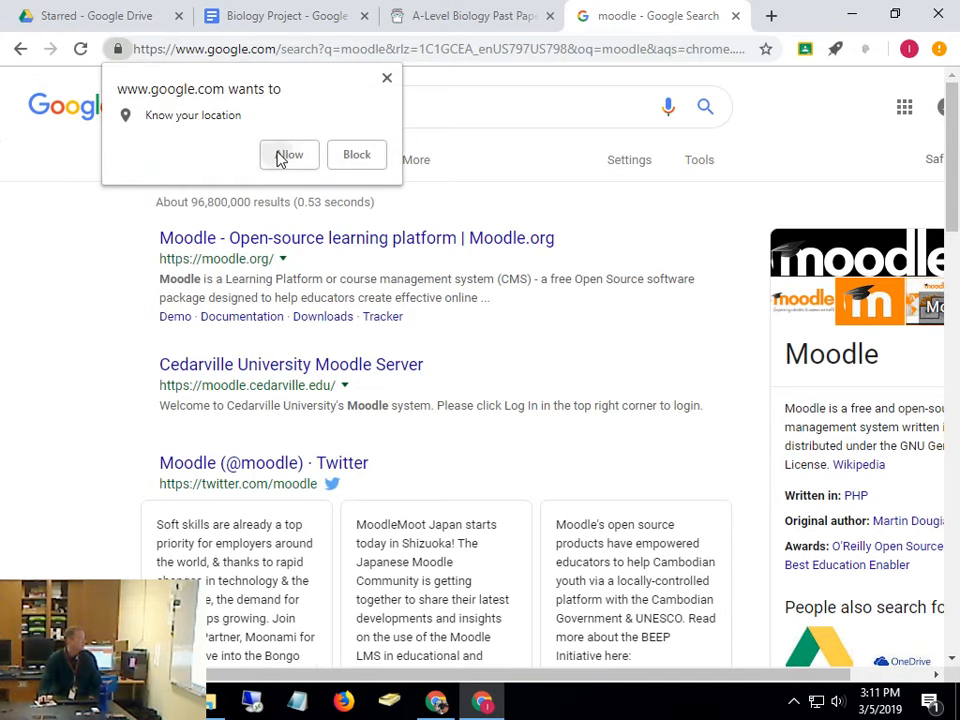
click(281, 155)
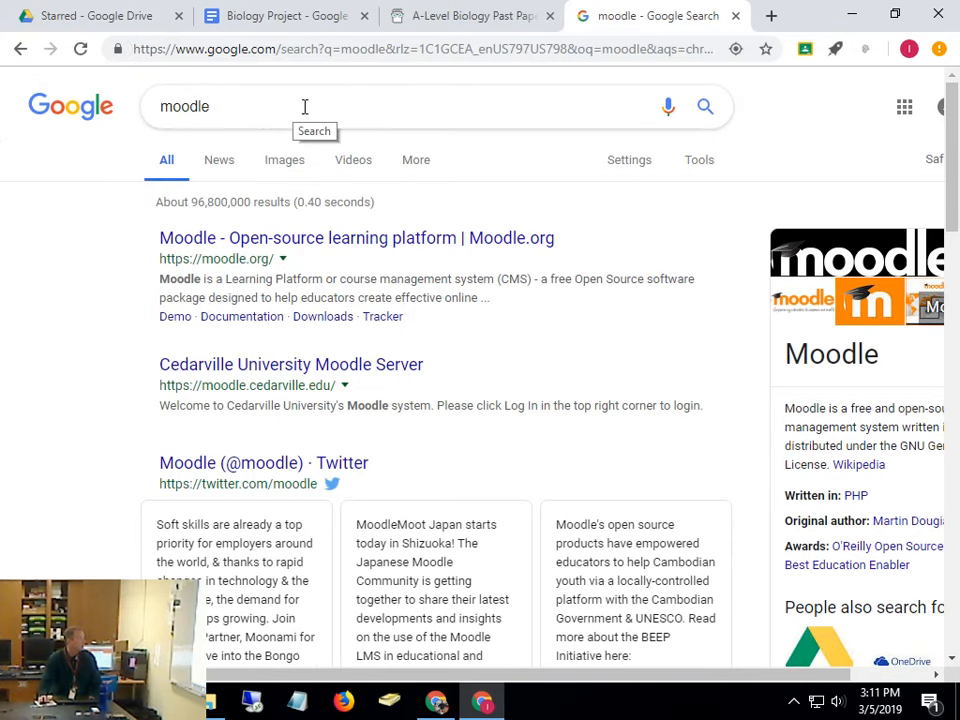
click(305, 106)
text(natio)
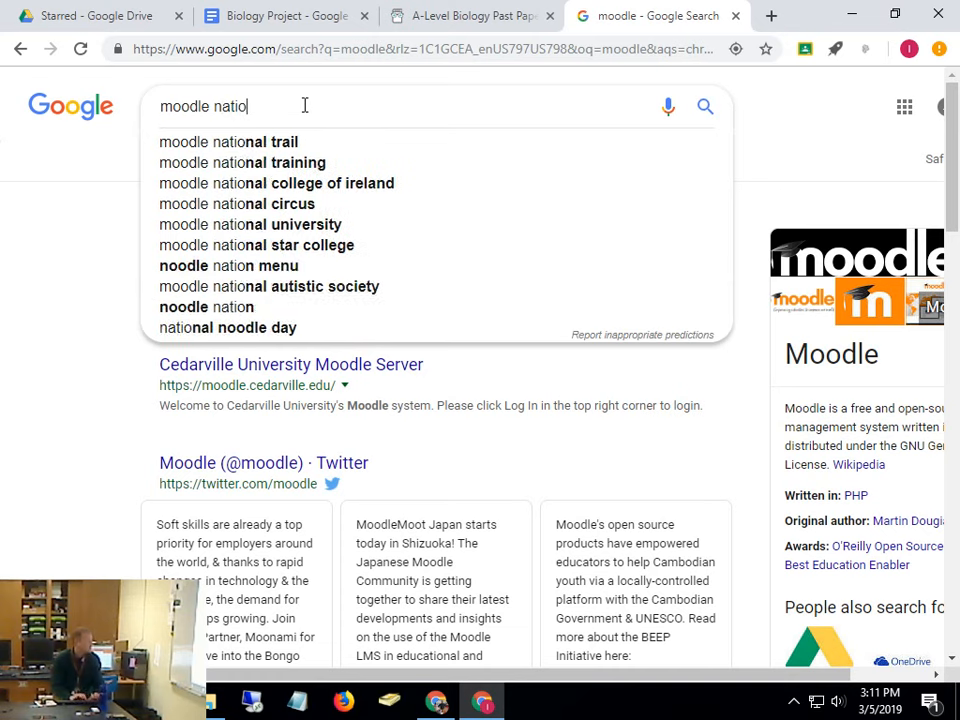
text(nal)
key(Return)
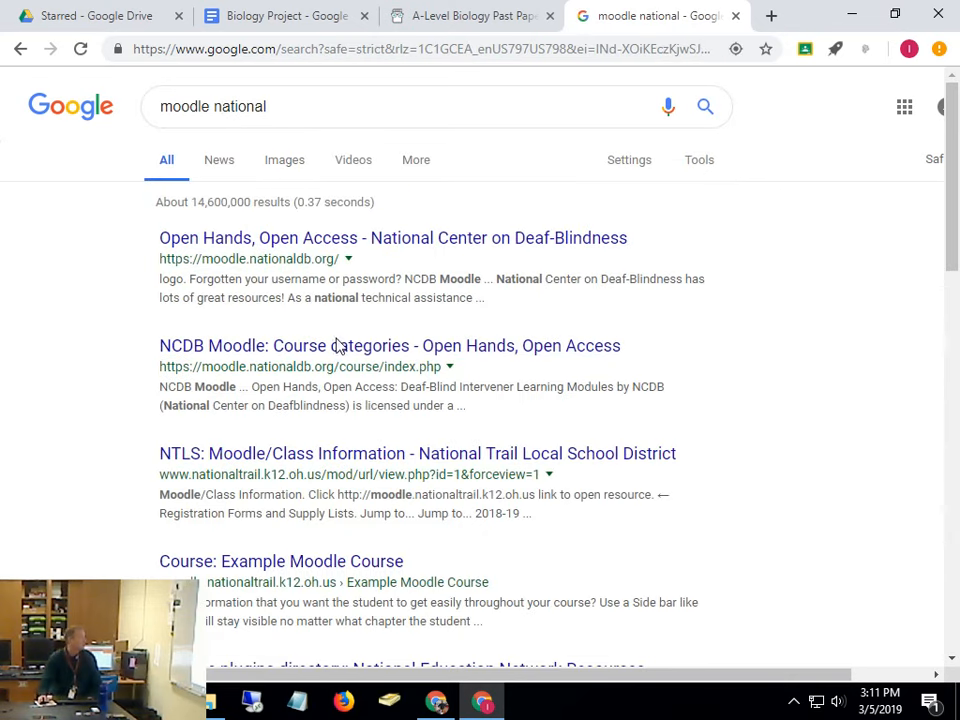
click(323, 462)
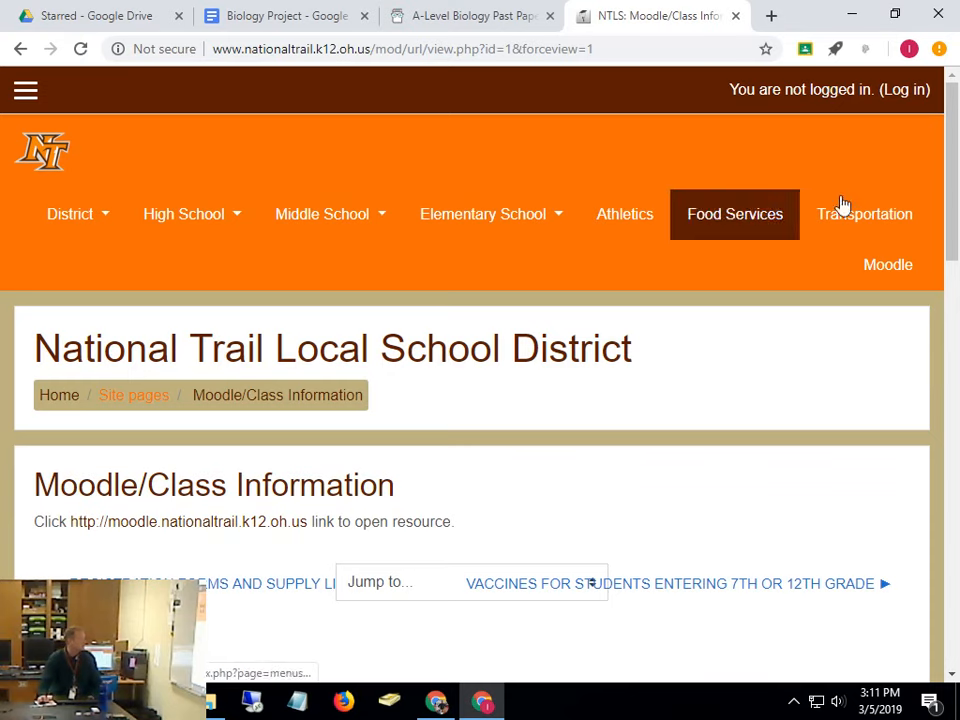
Sign in to NTLS Moodle with the account's username and password, then open Computer Hardware
click(889, 268)
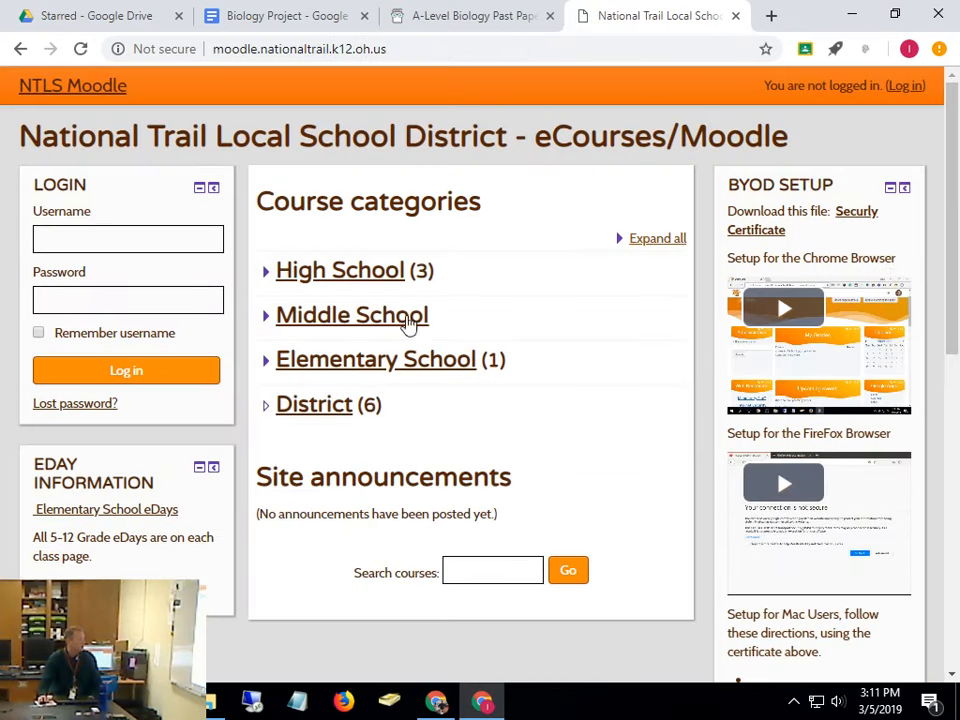
click(903, 86)
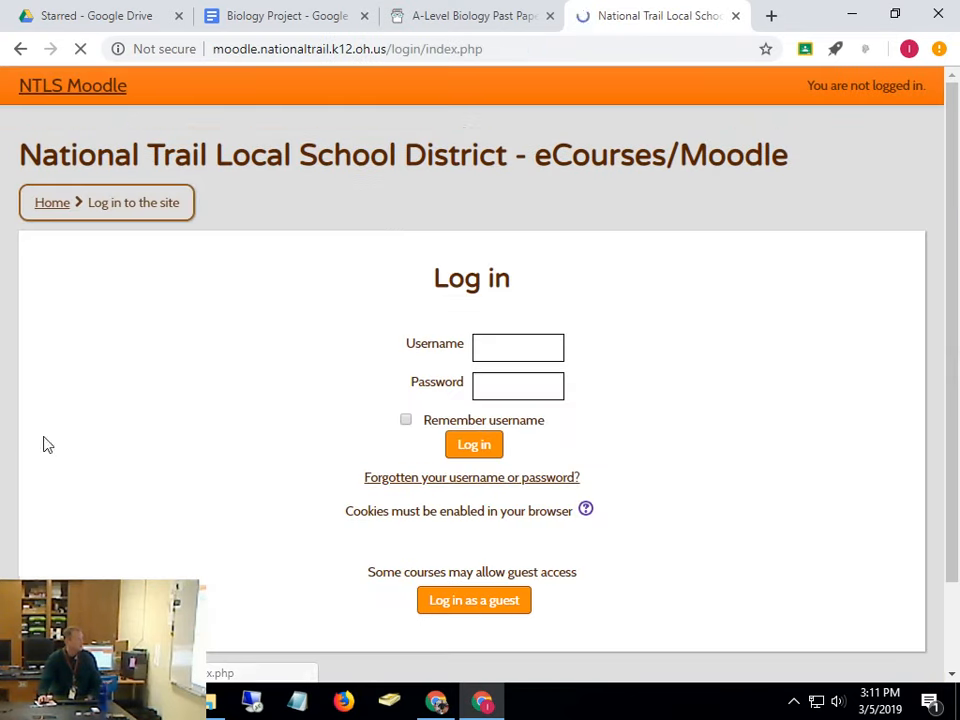
click(498, 347)
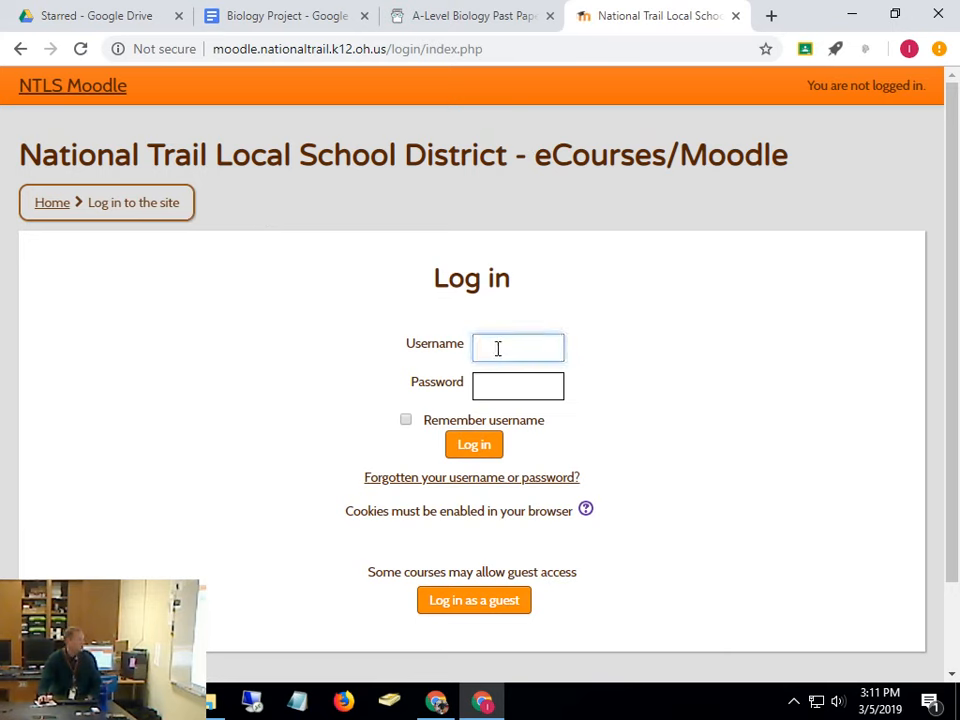
key(Tab)
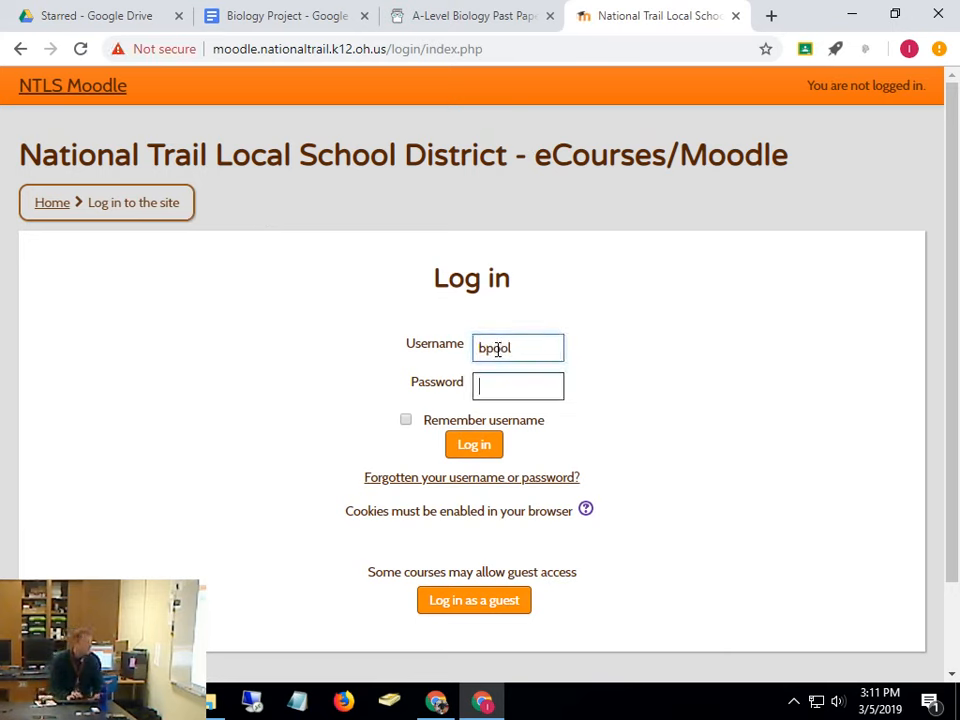
text(••••••)
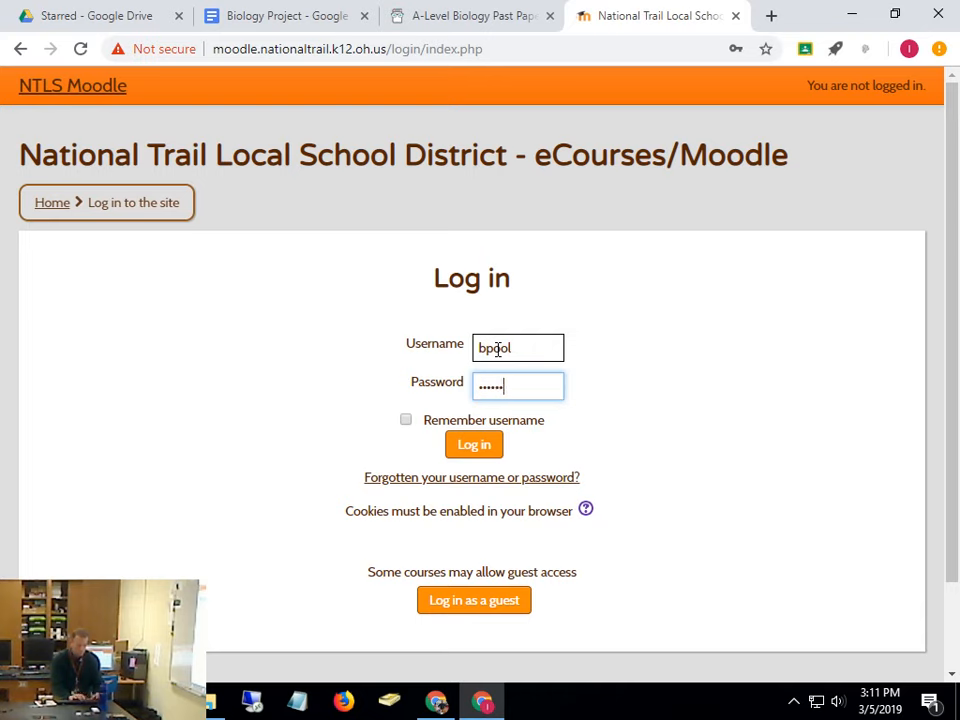
text(••)
key(Return)
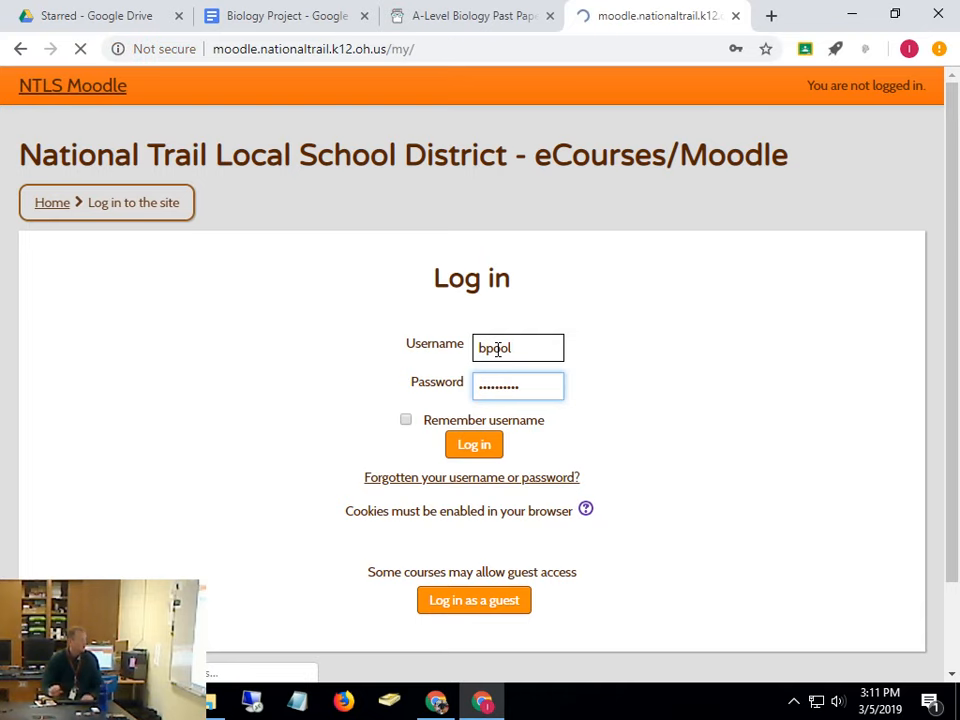
click(364, 360)
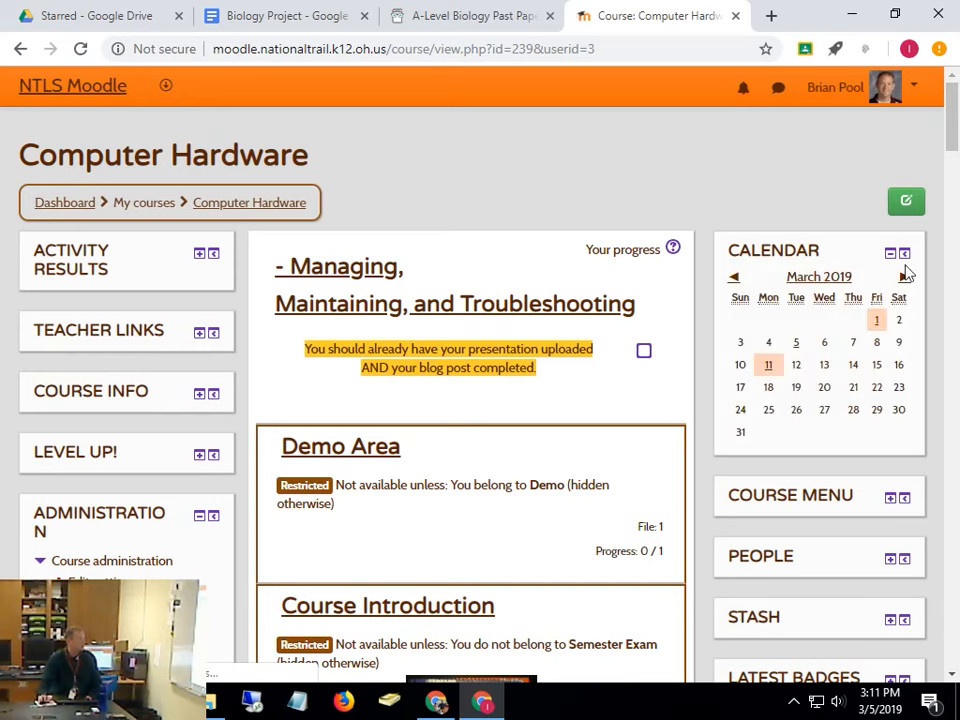
Turn course editing on and start adding a URL resource to the Demo Area section
click(915, 208)
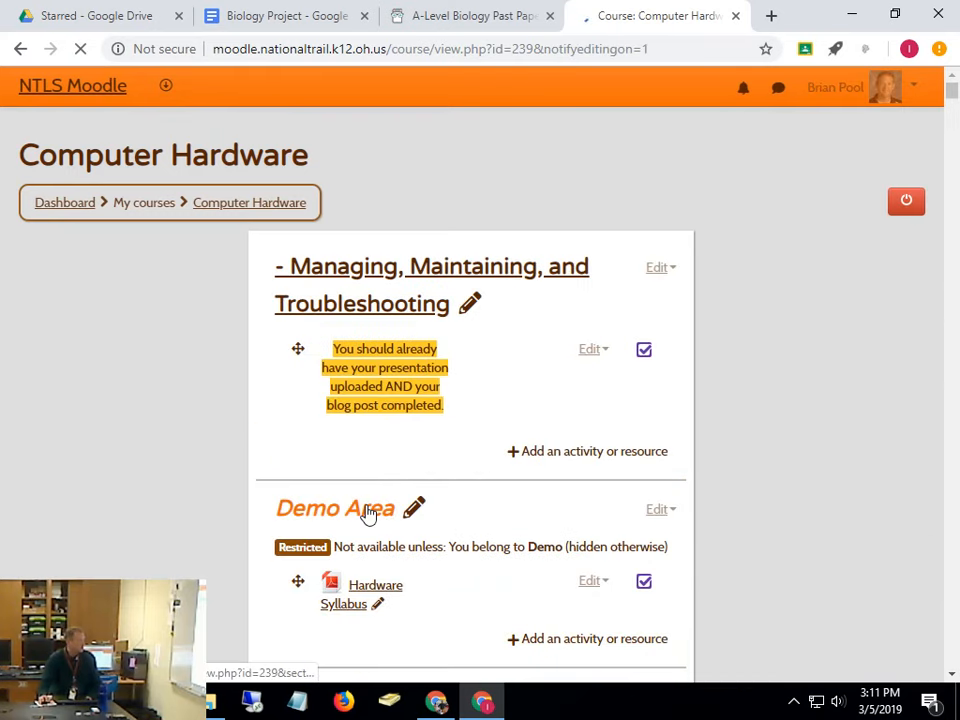
click(367, 514)
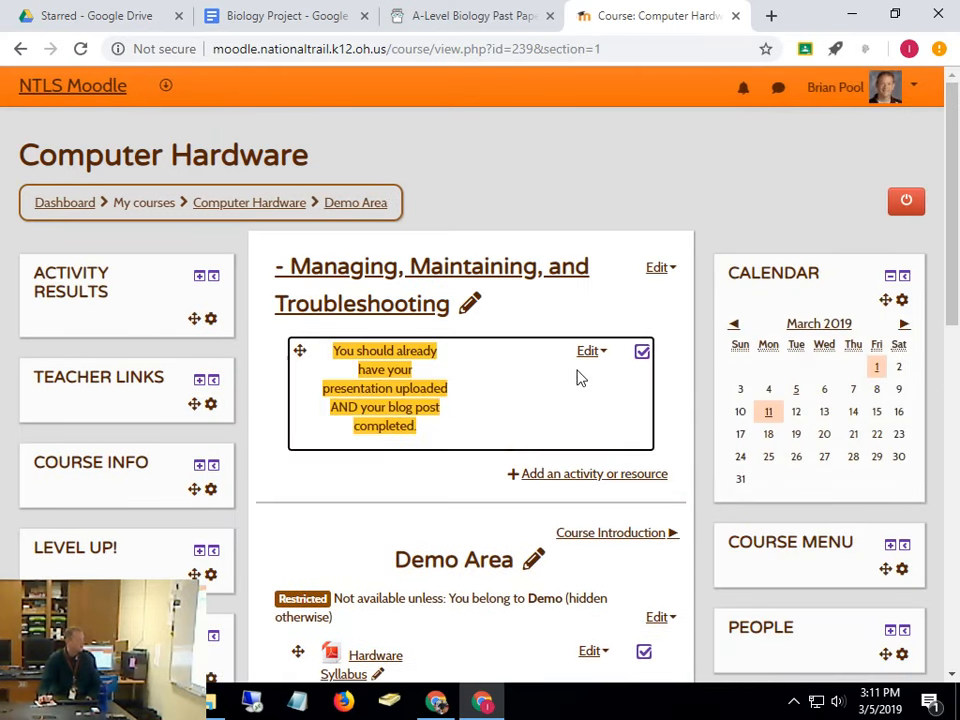
scroll(574, 375, down, 4)
click(597, 318)
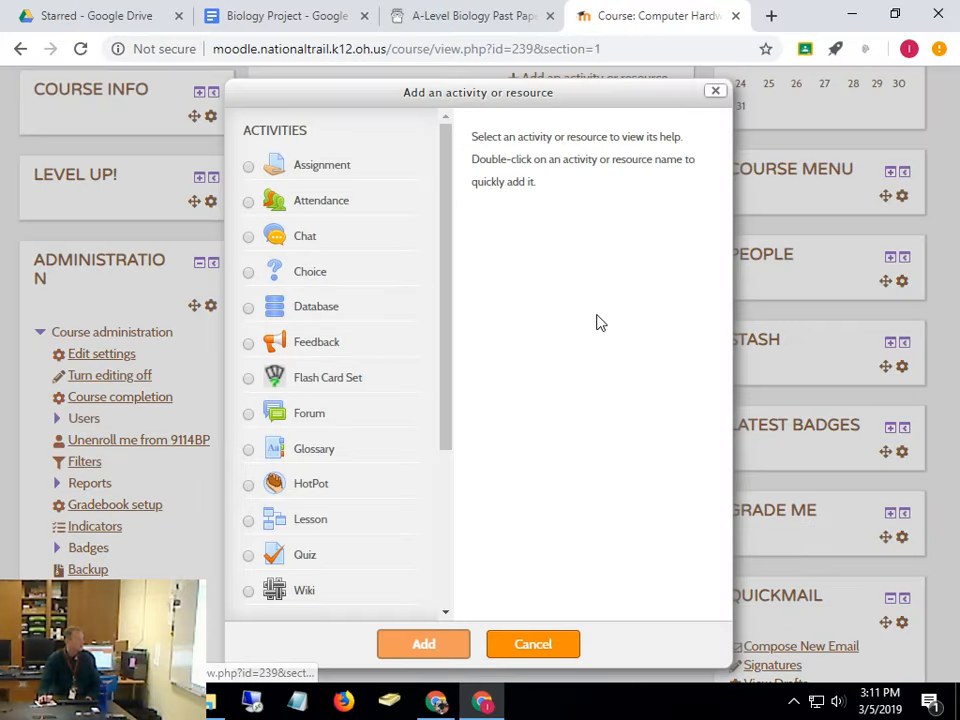
scroll(375, 556, down, 3)
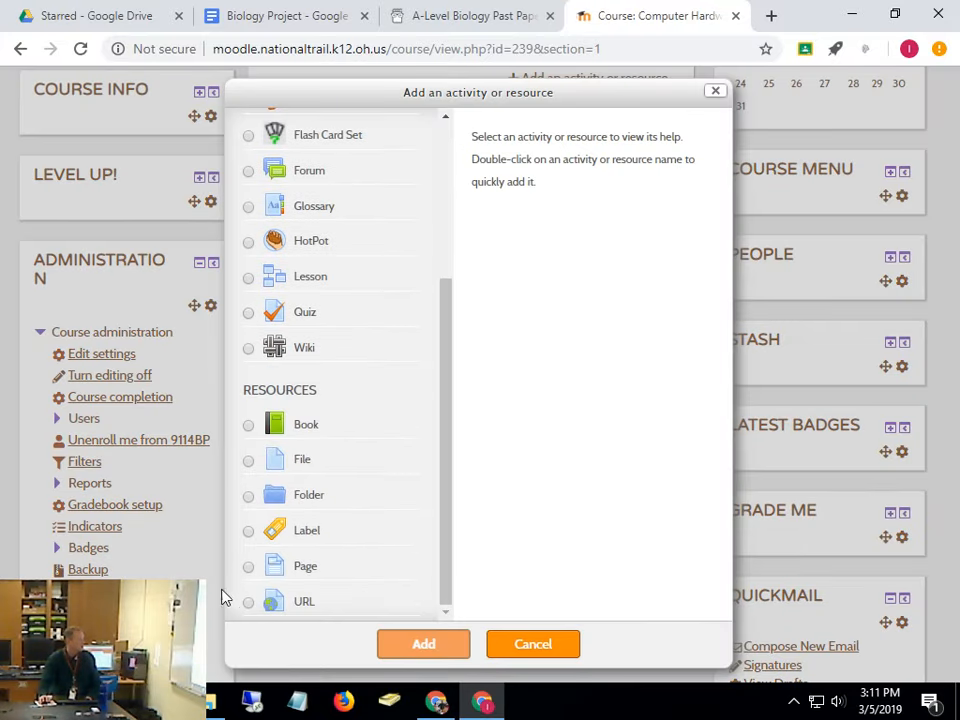
click(257, 604)
click(435, 652)
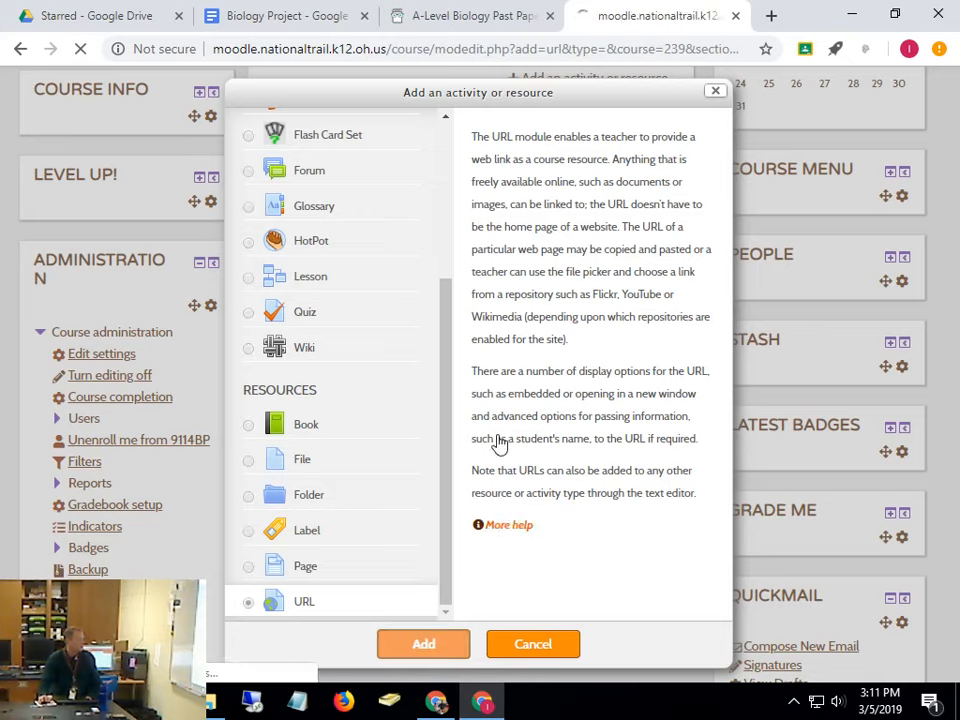
Paste the Google Docs link, name it 'Here is your paper starter', then save and display it
click(413, 502)
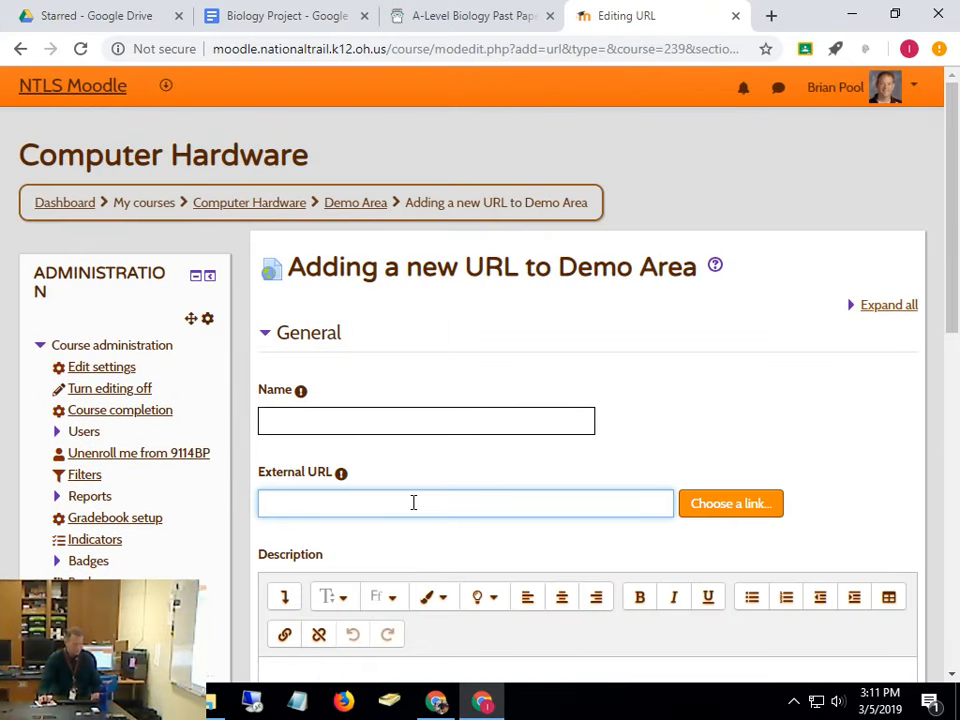
click(352, 425)
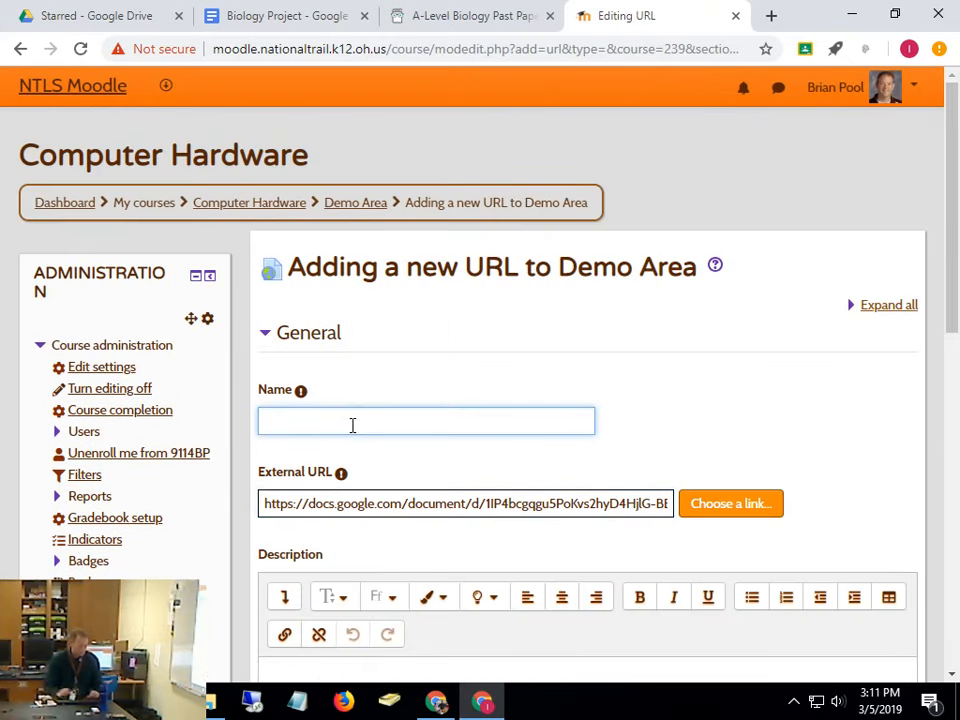
text(Here is y)
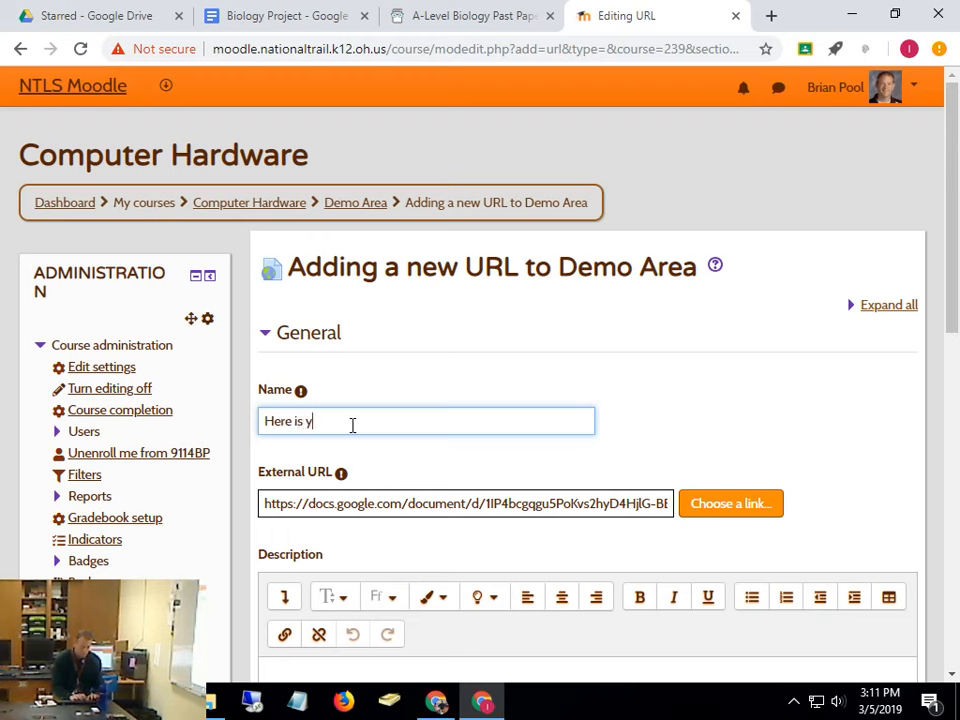
text(our paper star)
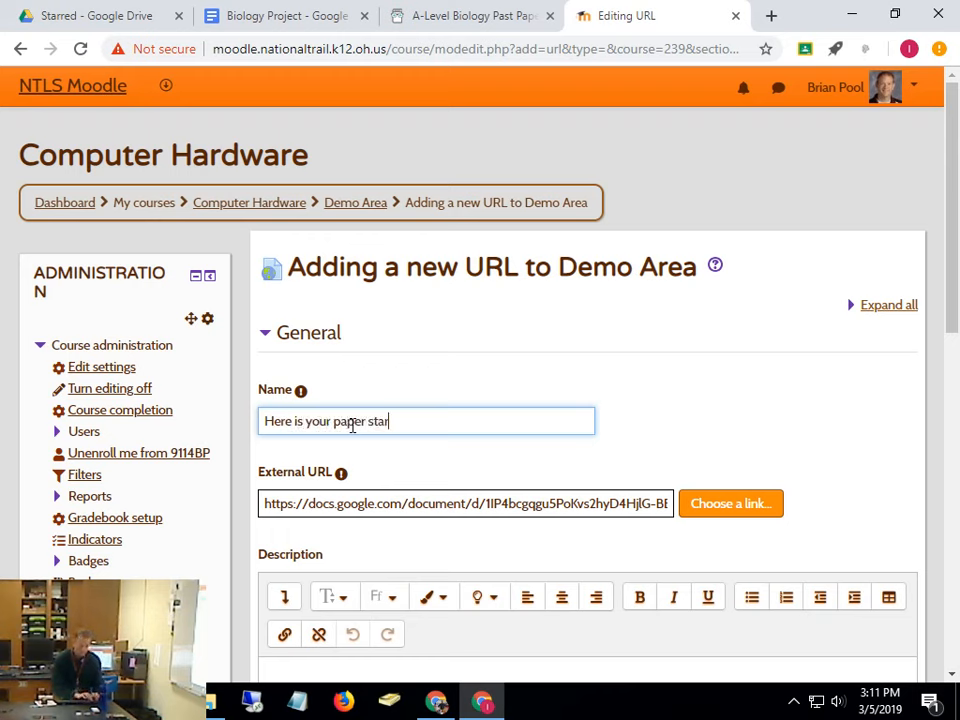
text(ter)
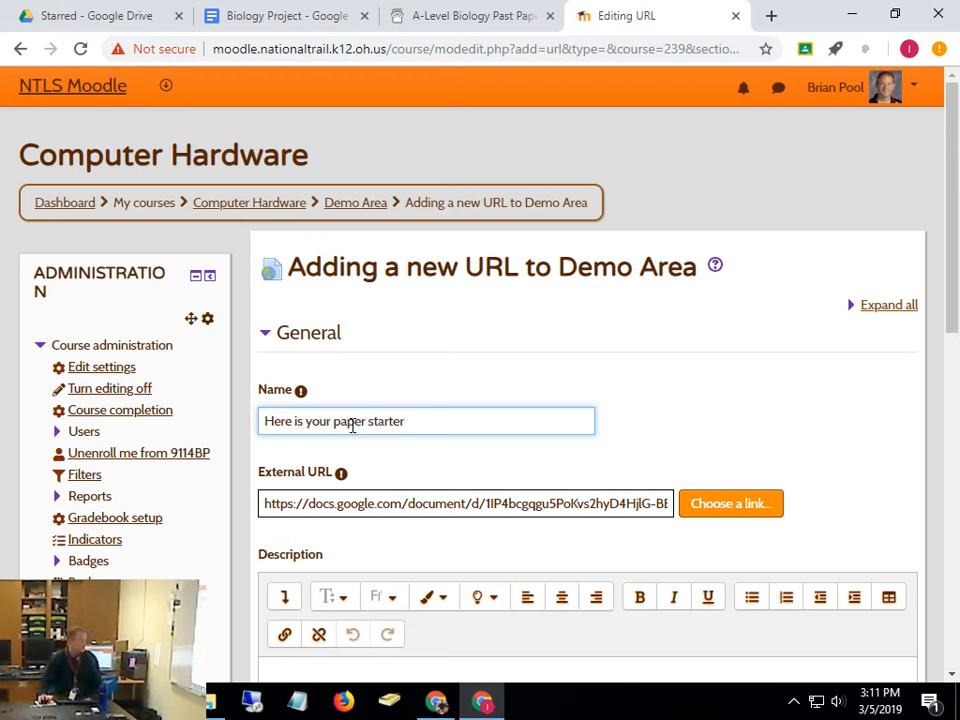
scroll(561, 535, down, 10)
click(527, 675)
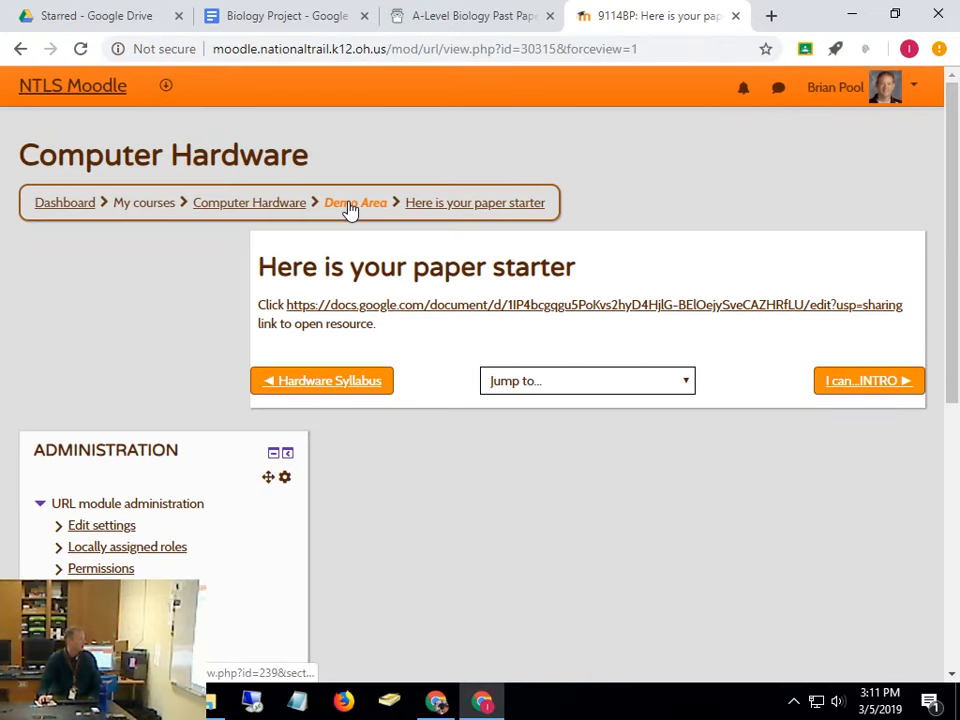
click(352, 204)
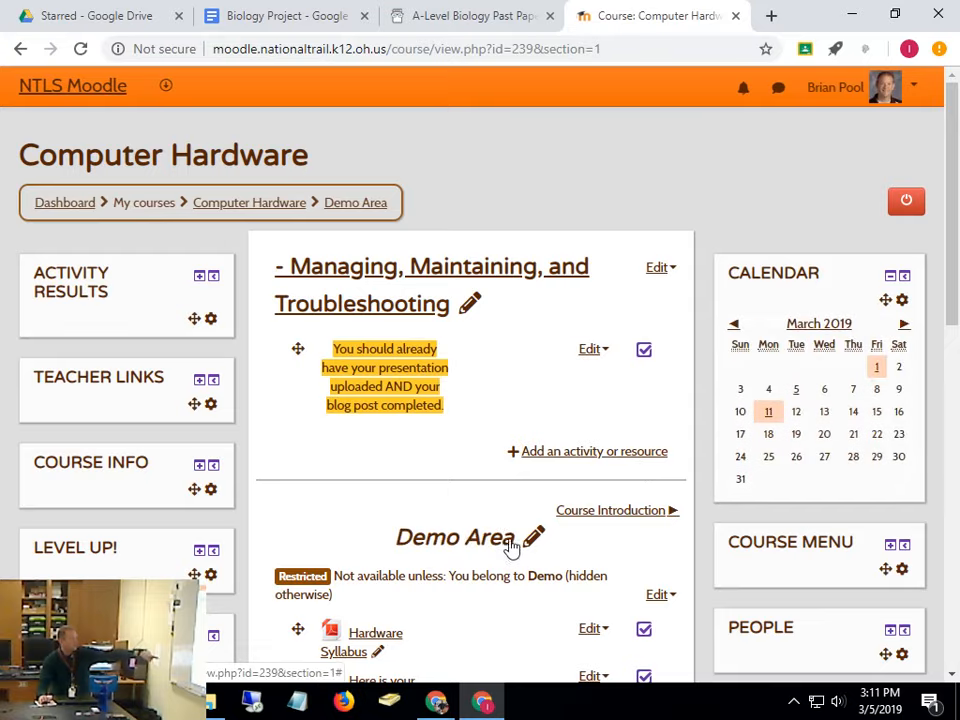
Switch course editing off and follow 'Here is your paper starter' to the Biology Project doc
scroll(500, 530, down, 4)
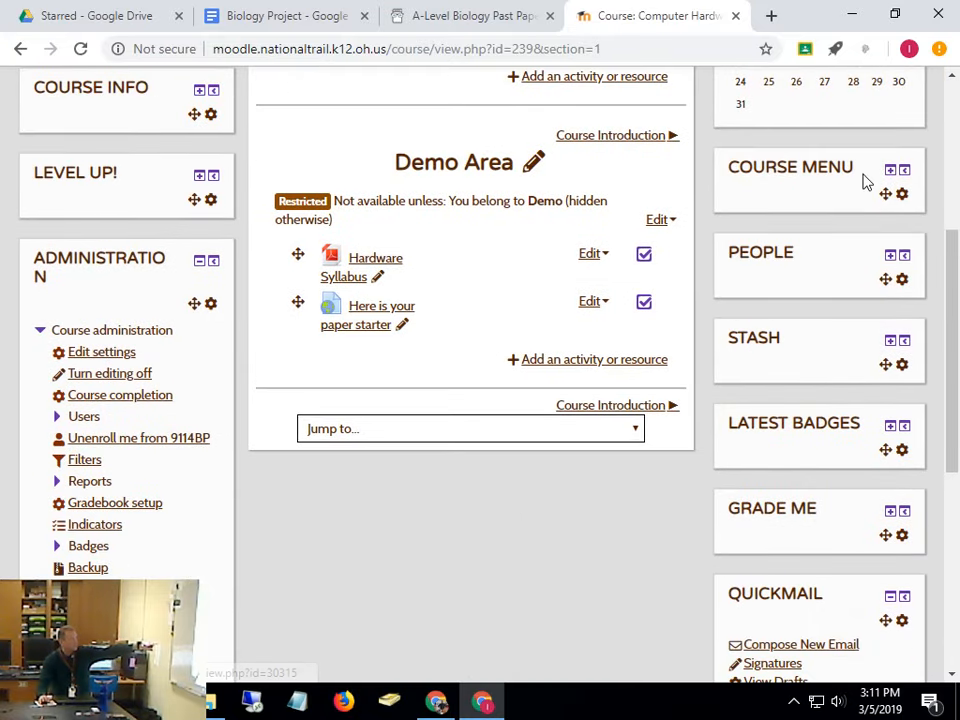
scroll(881, 193, up, 4)
click(915, 210)
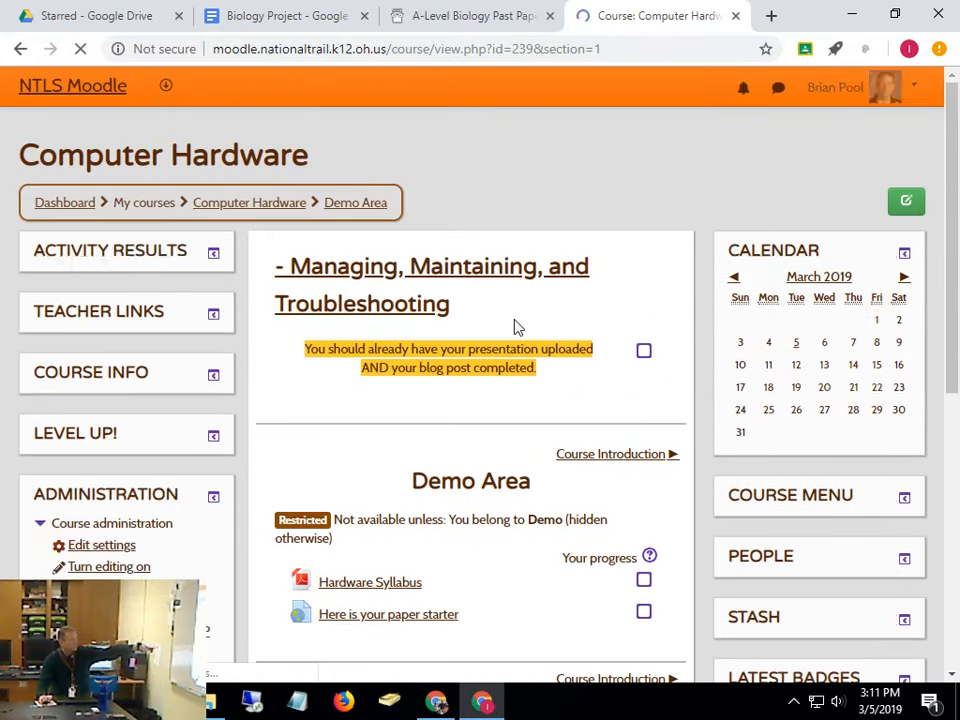
scroll(514, 326, down, 3)
click(453, 335)
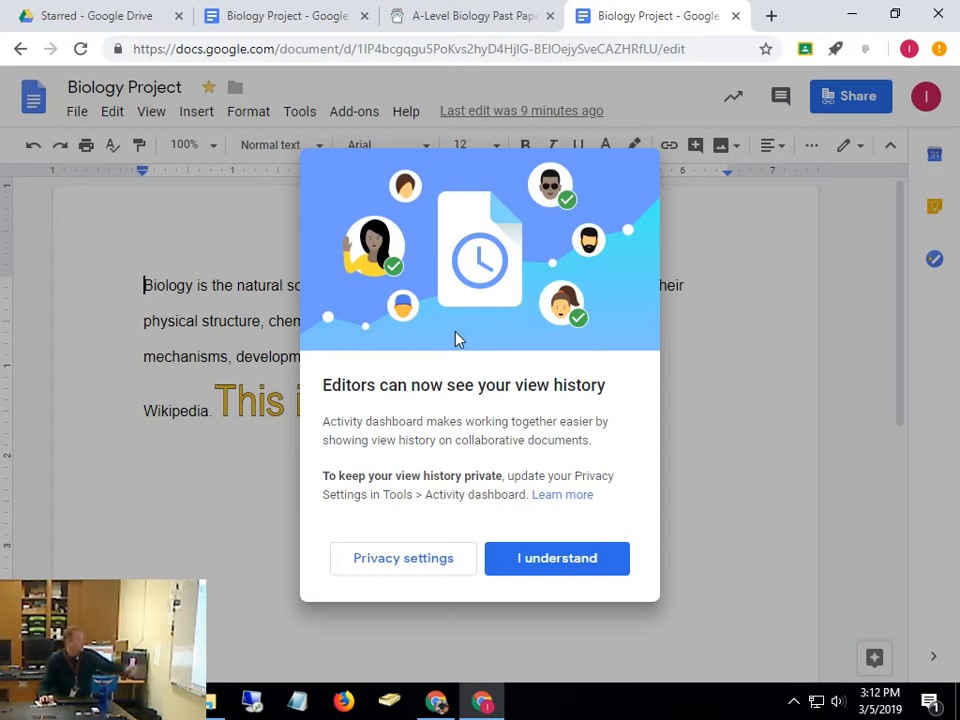
Dismiss the view history notice and bring up the File menu to reach sharing
click(516, 568)
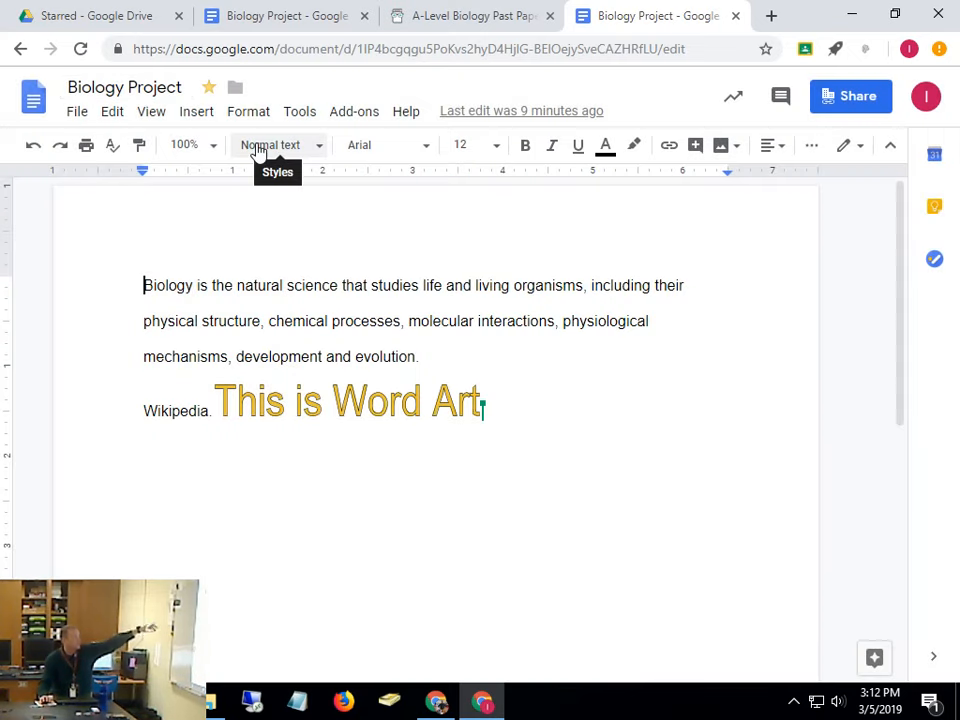
click(82, 115)
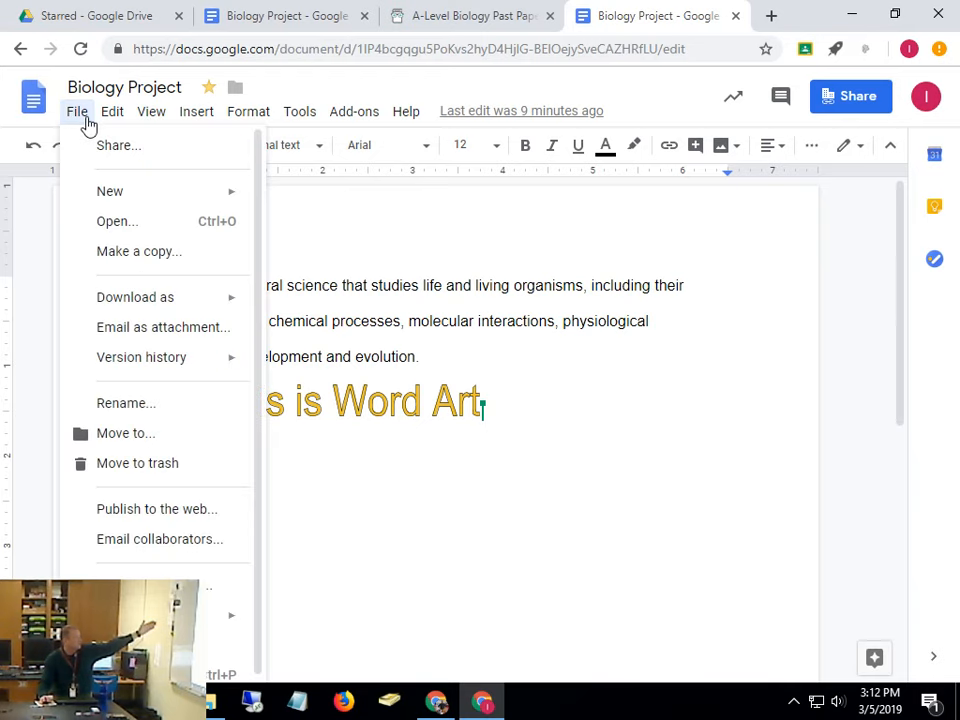
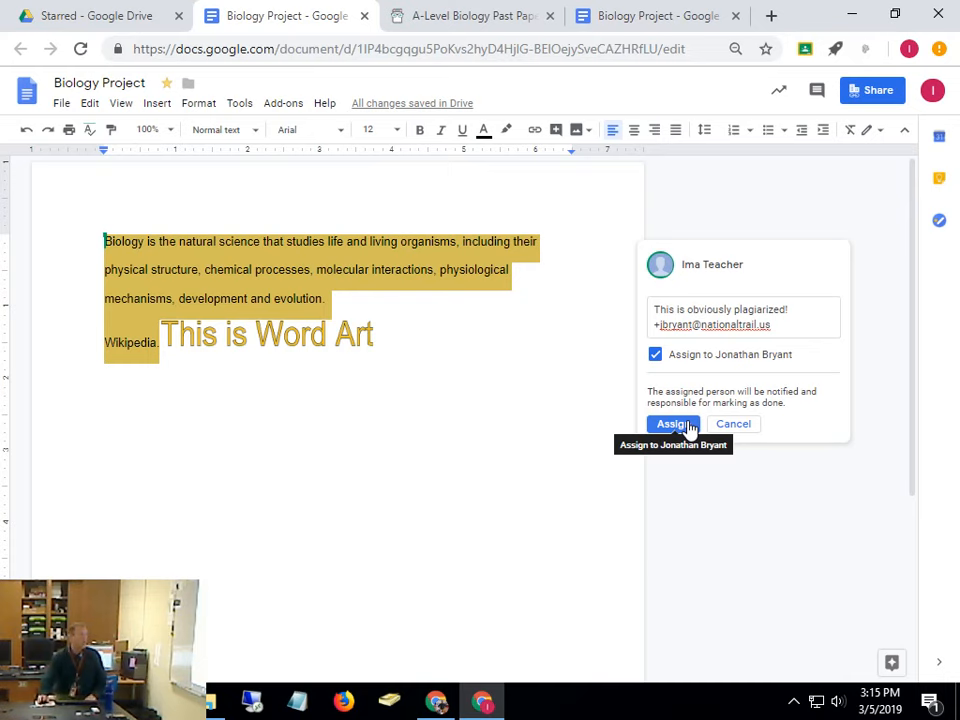
Discard the unposted draft and start a new 'Plagarized!' comment on the biology paragraph
click(742, 426)
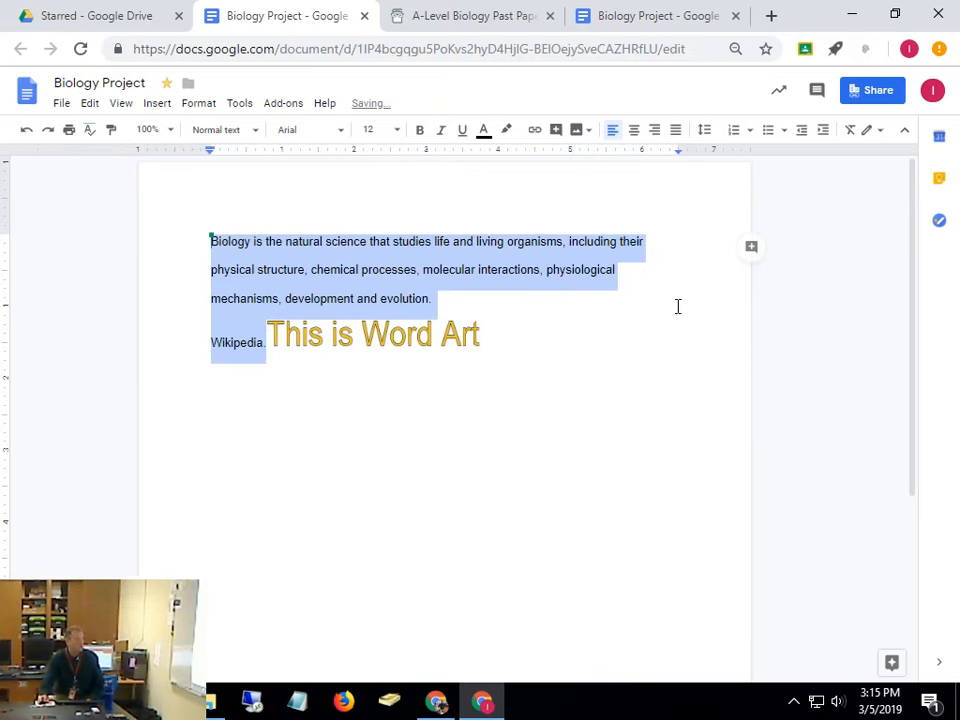
click(751, 247)
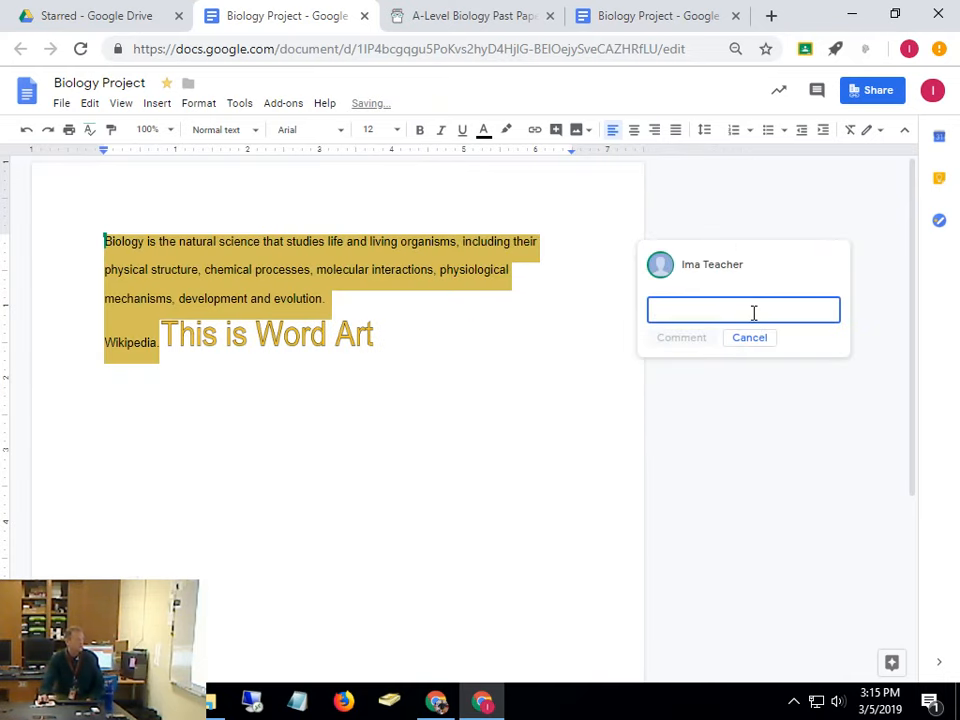
text(Plagarized)
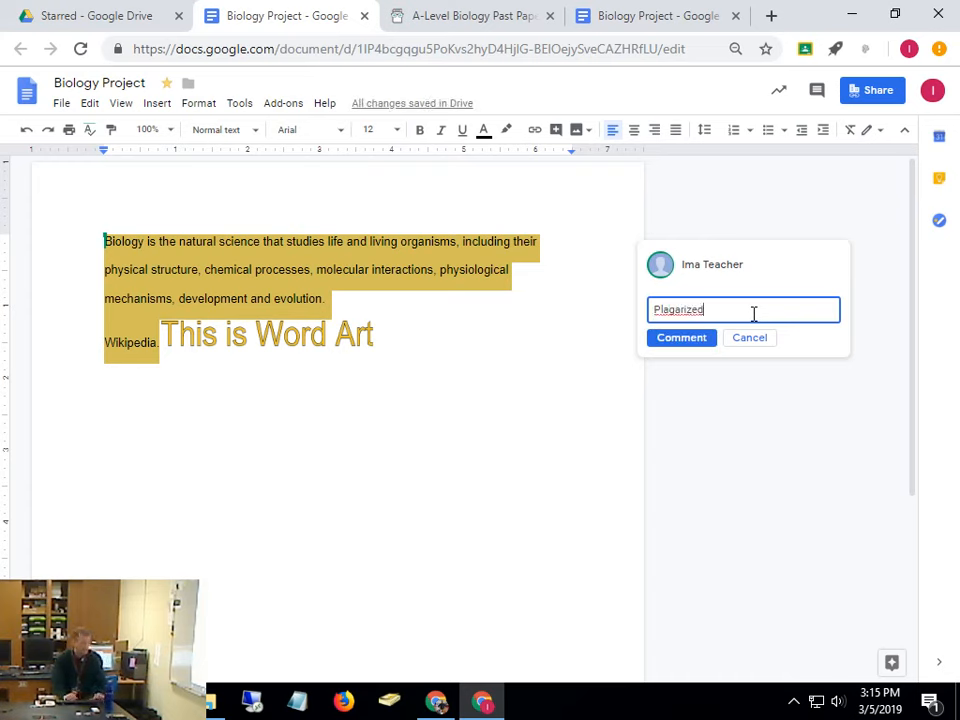
text(!)
key(Return)
Add a + mention of the student on the comment's second line
text(+)
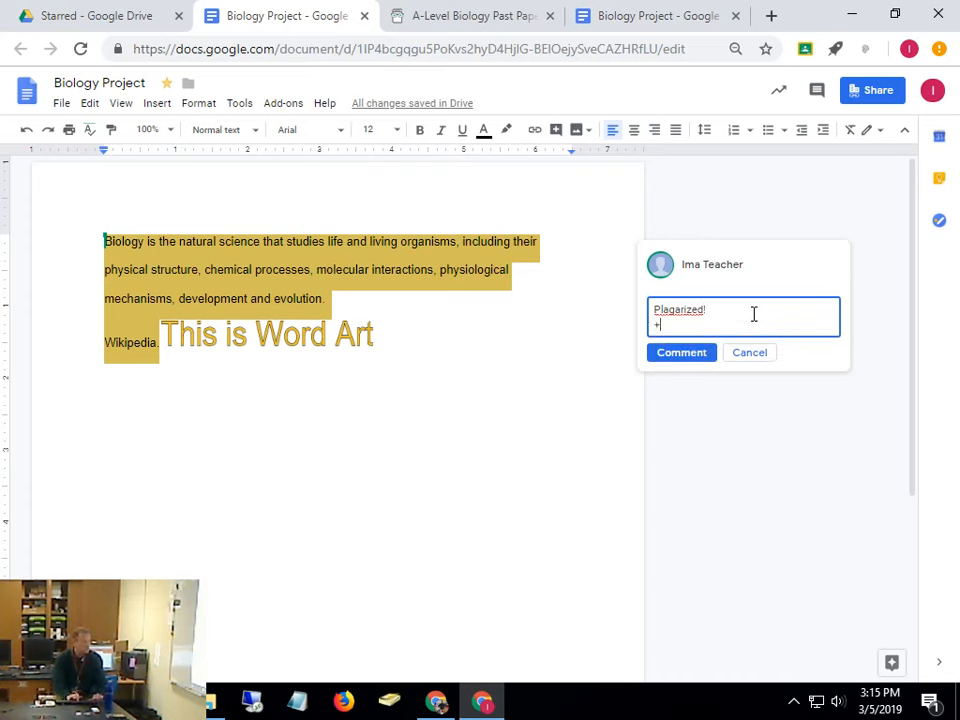
text(jbr)
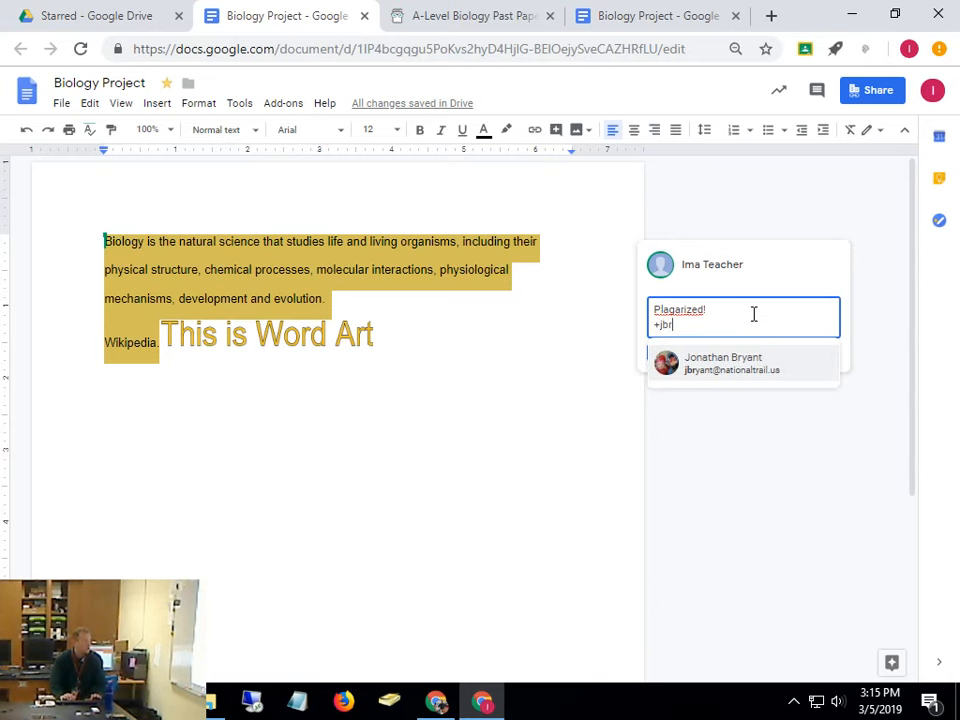
click(752, 378)
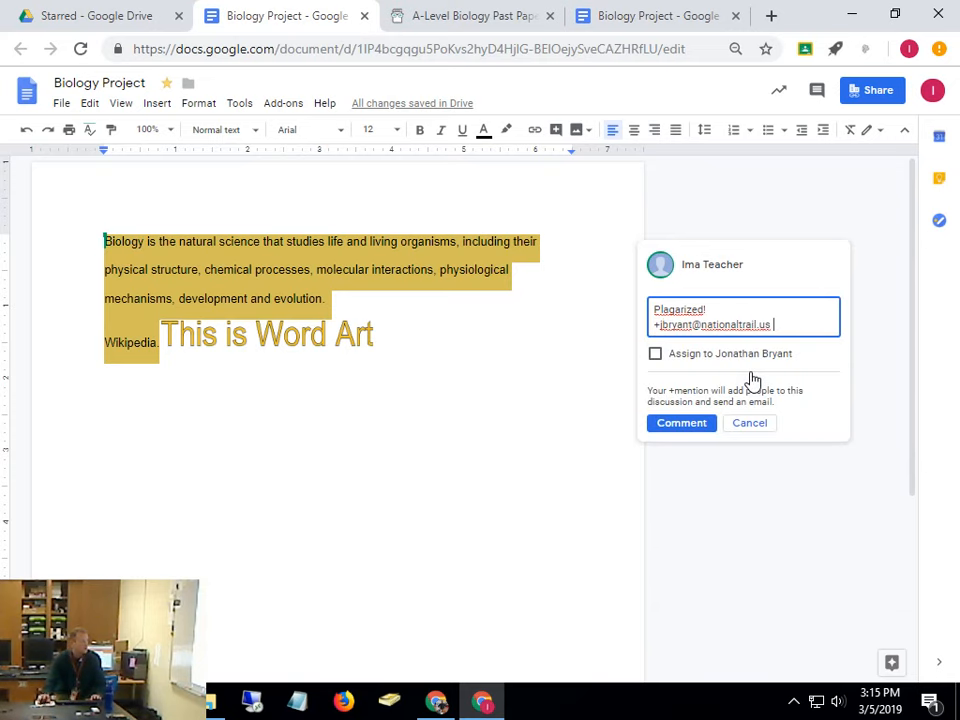
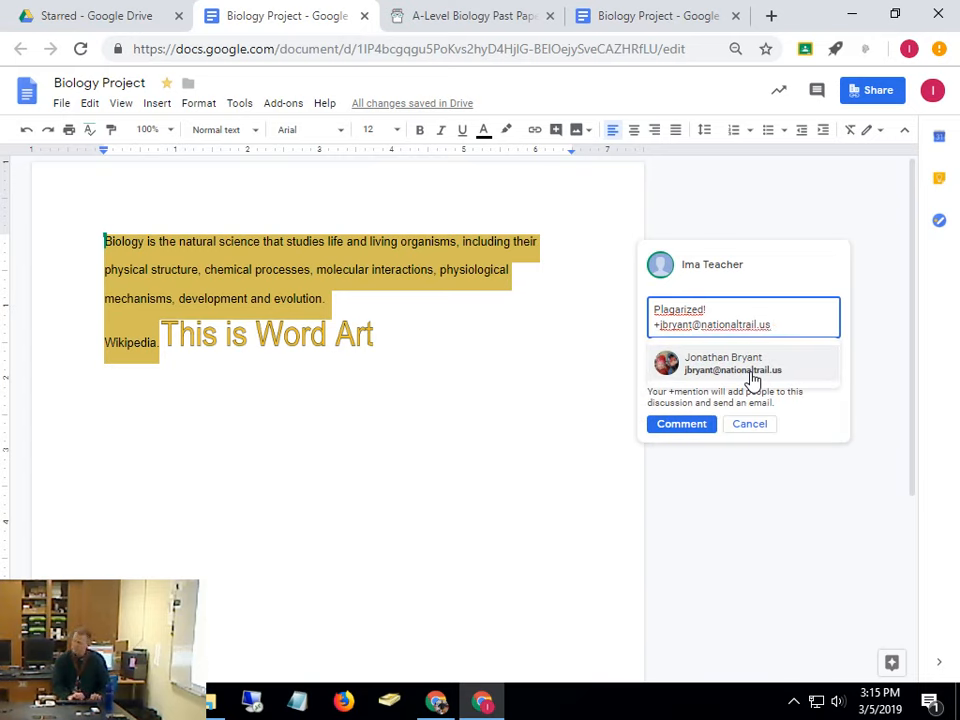
click(752, 380)
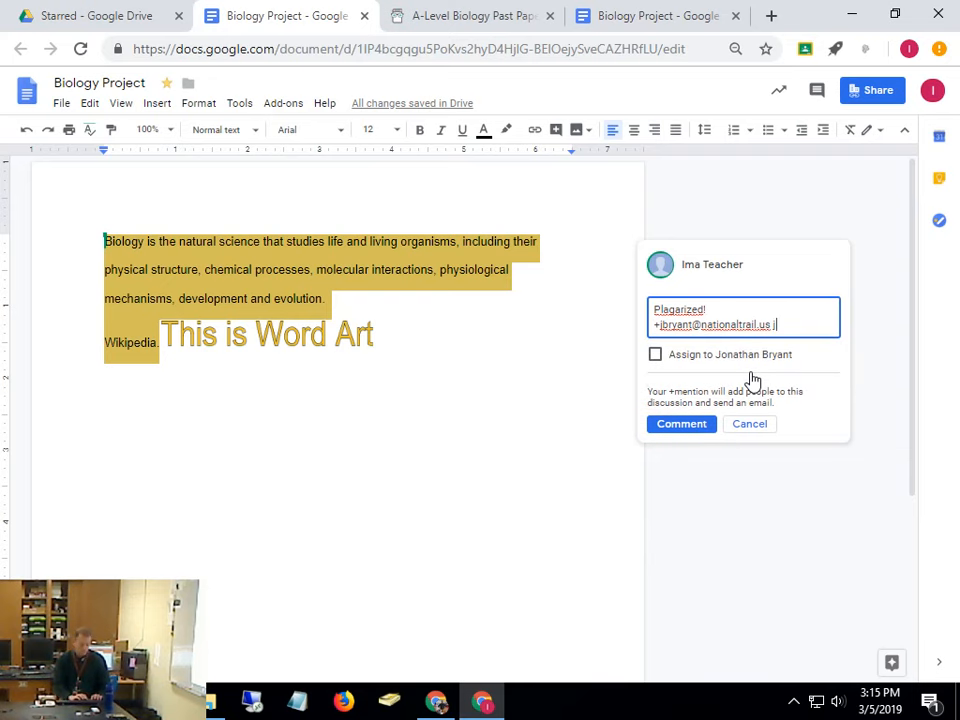
Clean up stray mention text and tick the option to assign the comment to the student
text(jbr)
key(BackSpace)
key(BackSpace)
key(BackSpace)
key(BackSpace)
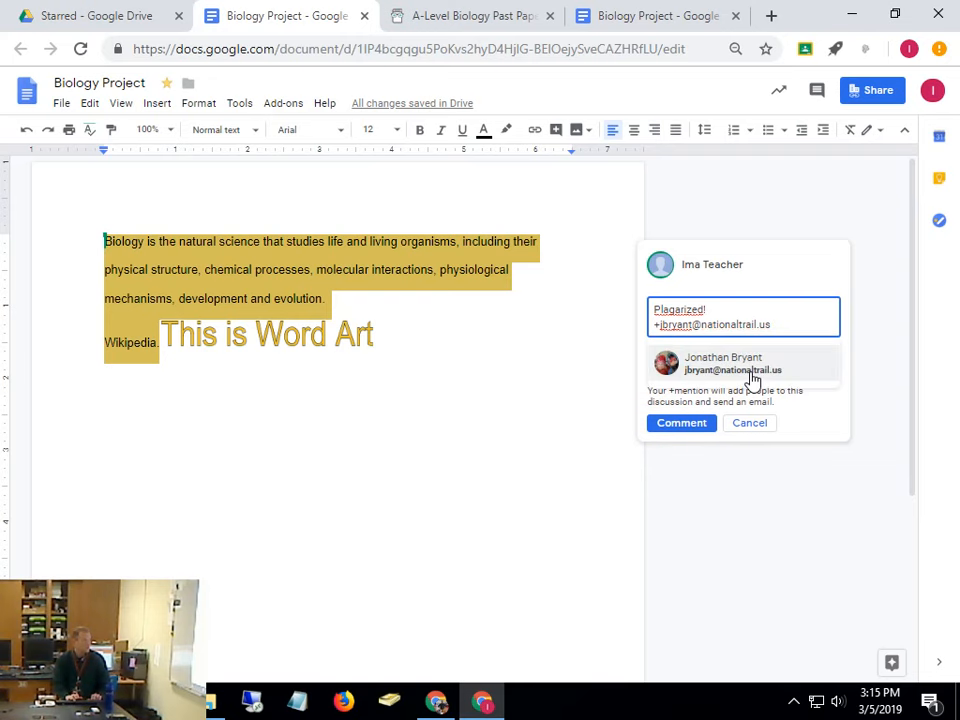
click(752, 380)
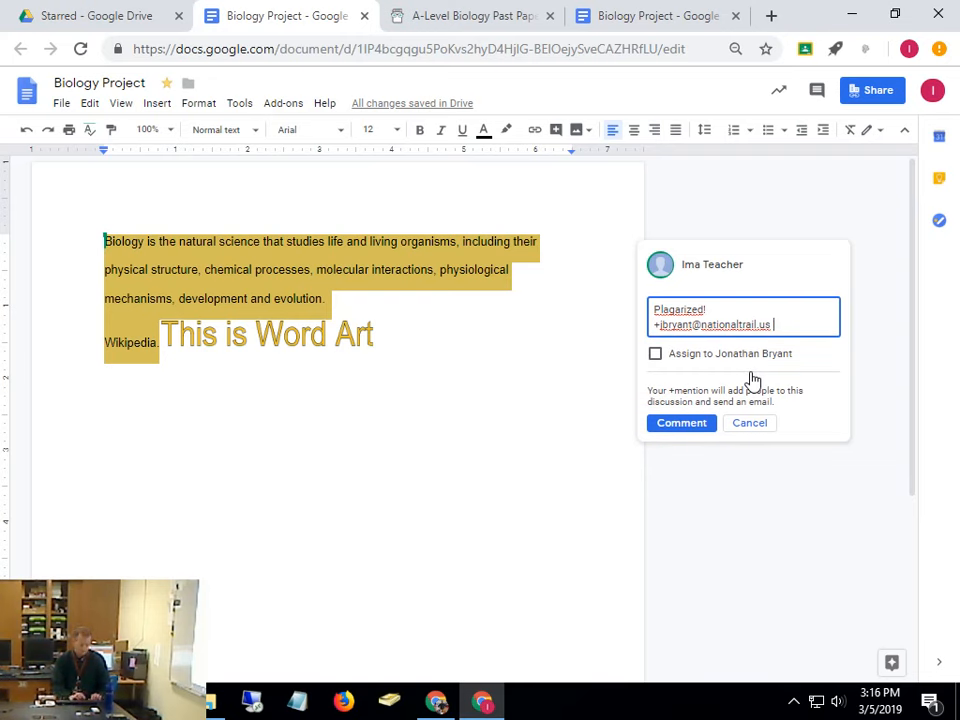
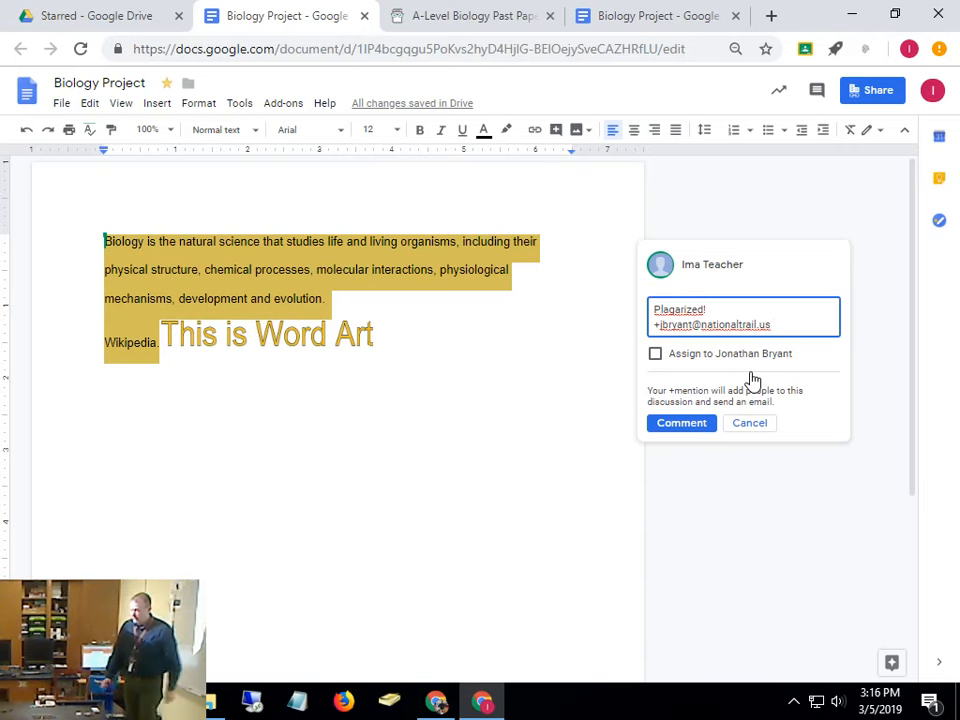
click(656, 356)
Post 'Plagarized!' as a task assigned to the mentioned student, then deselect the text
click(672, 425)
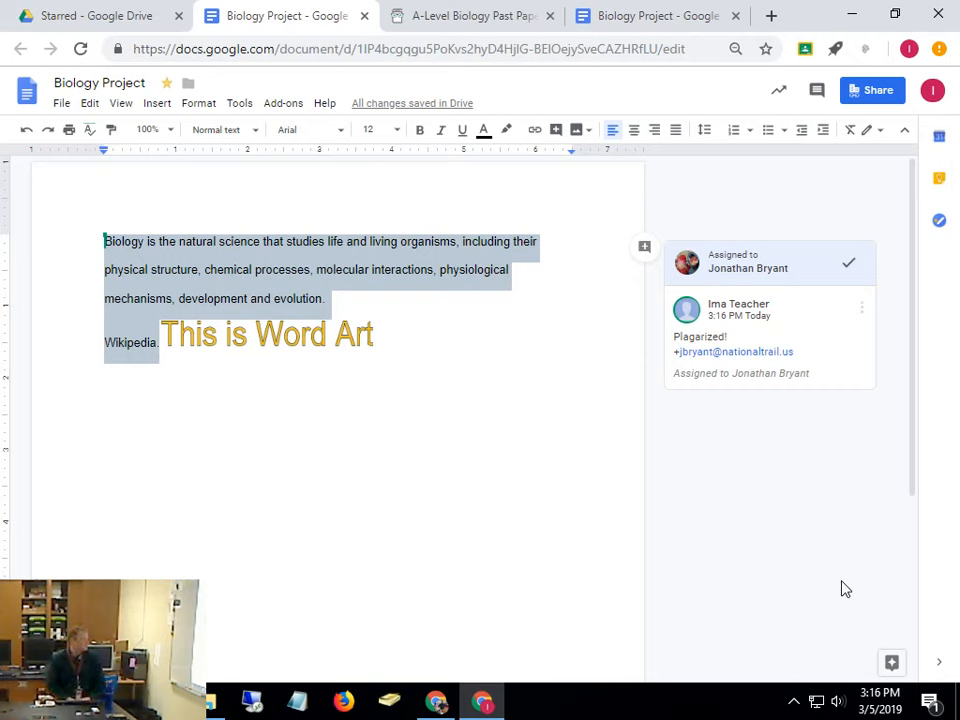
click(716, 451)
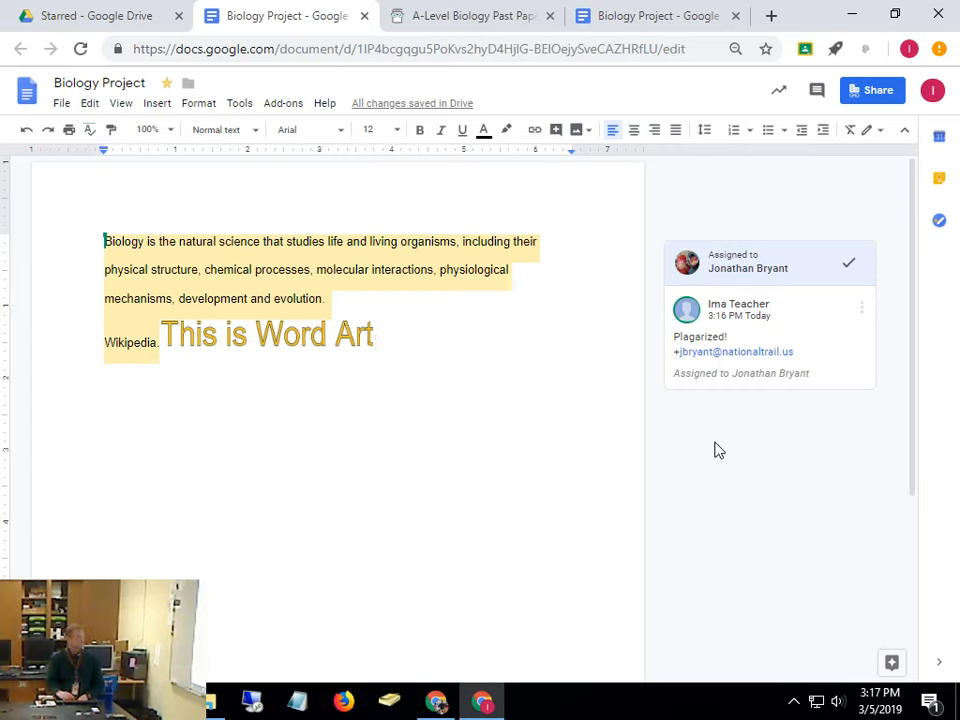
click(875, 663)
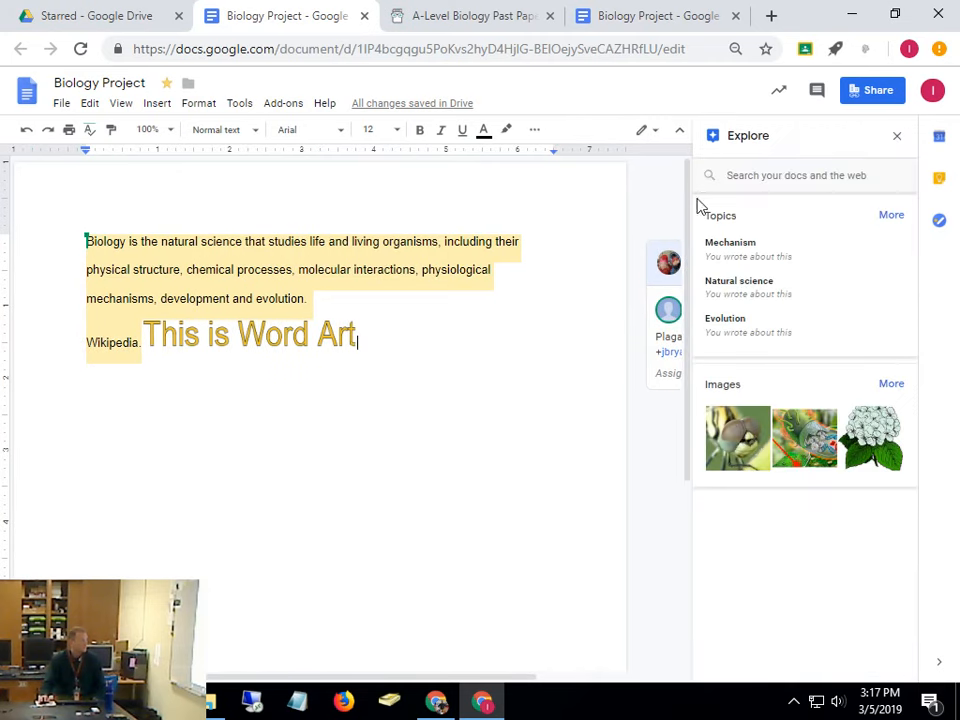
click(778, 172)
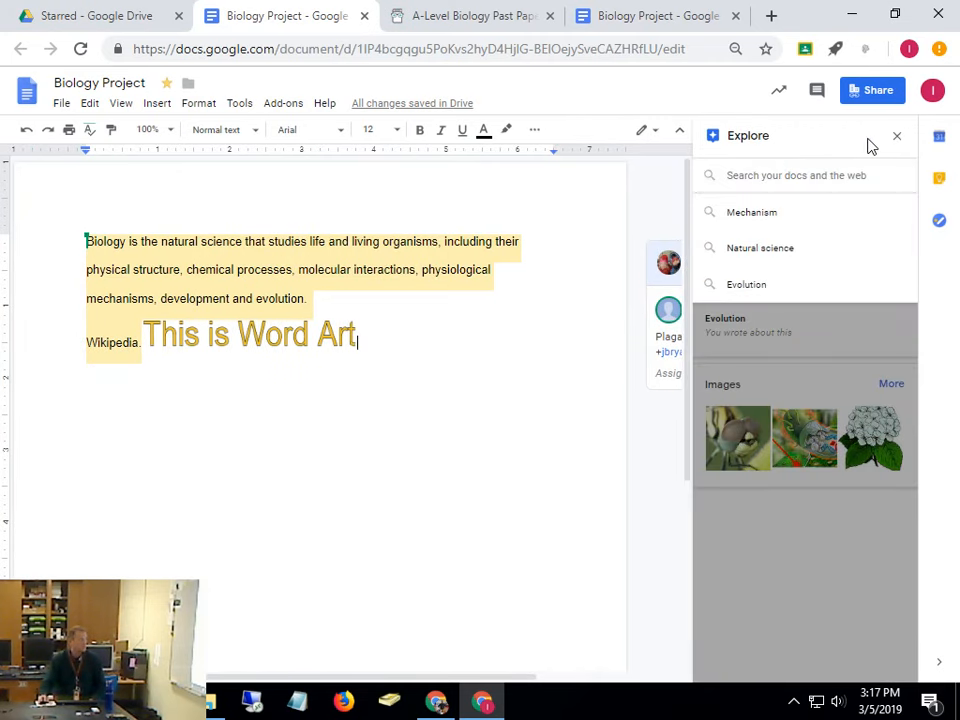
click(898, 137)
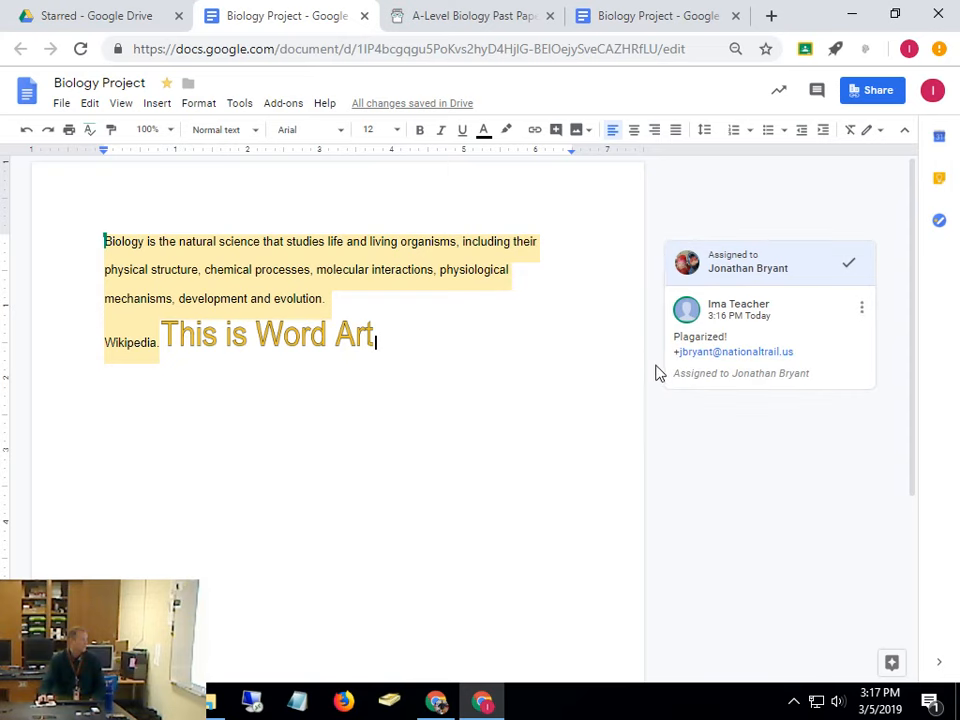
click(368, 336)
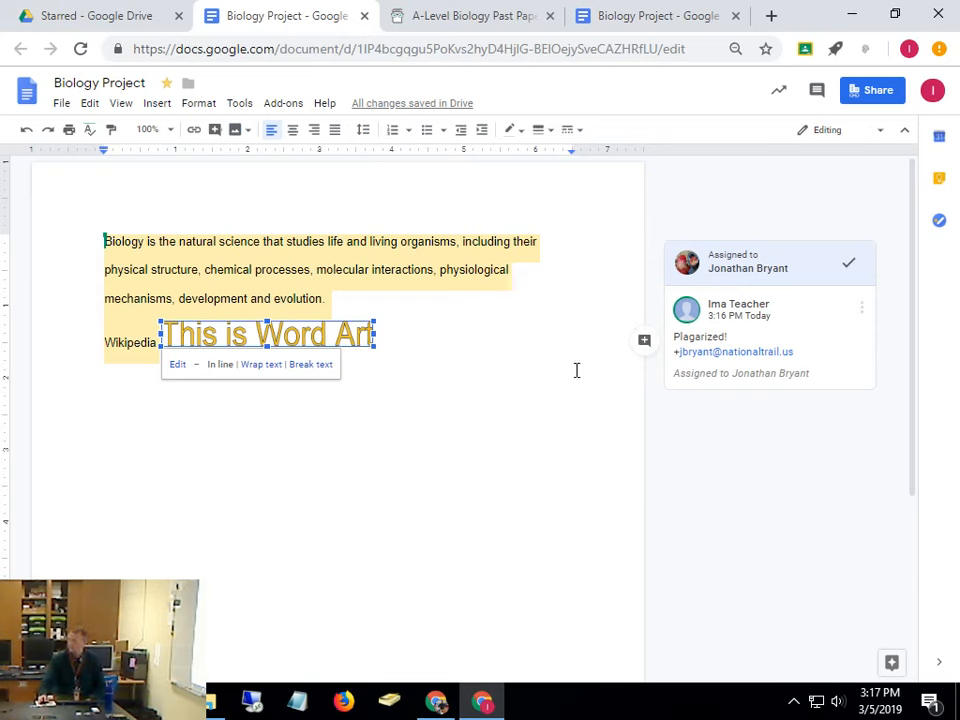
Add two empty lines below the Word Art in the Biology Project
click(497, 340)
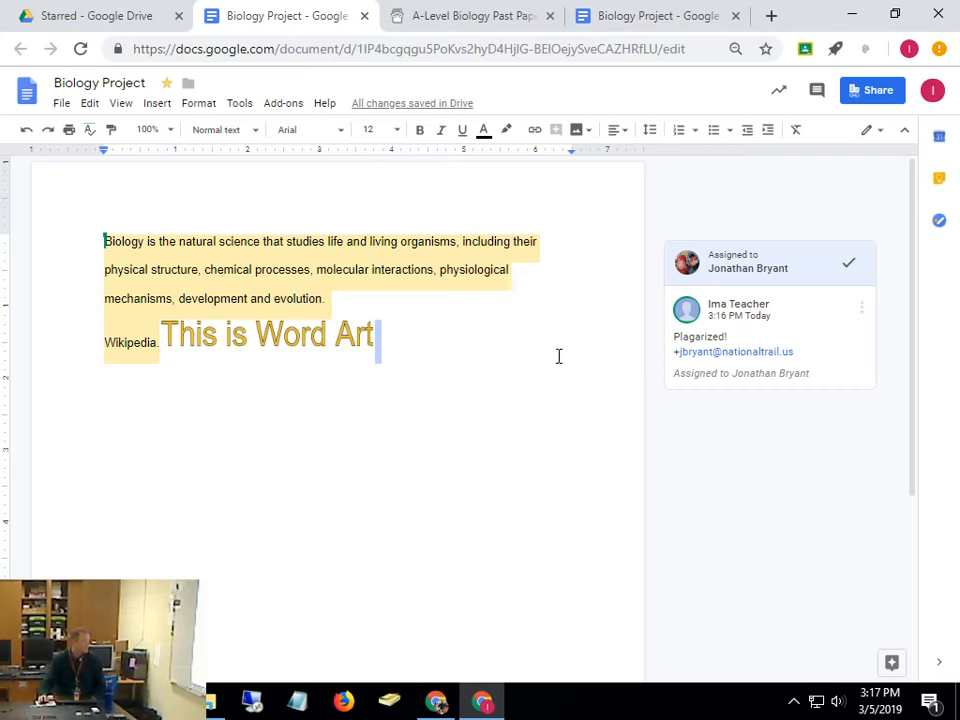
click(574, 300)
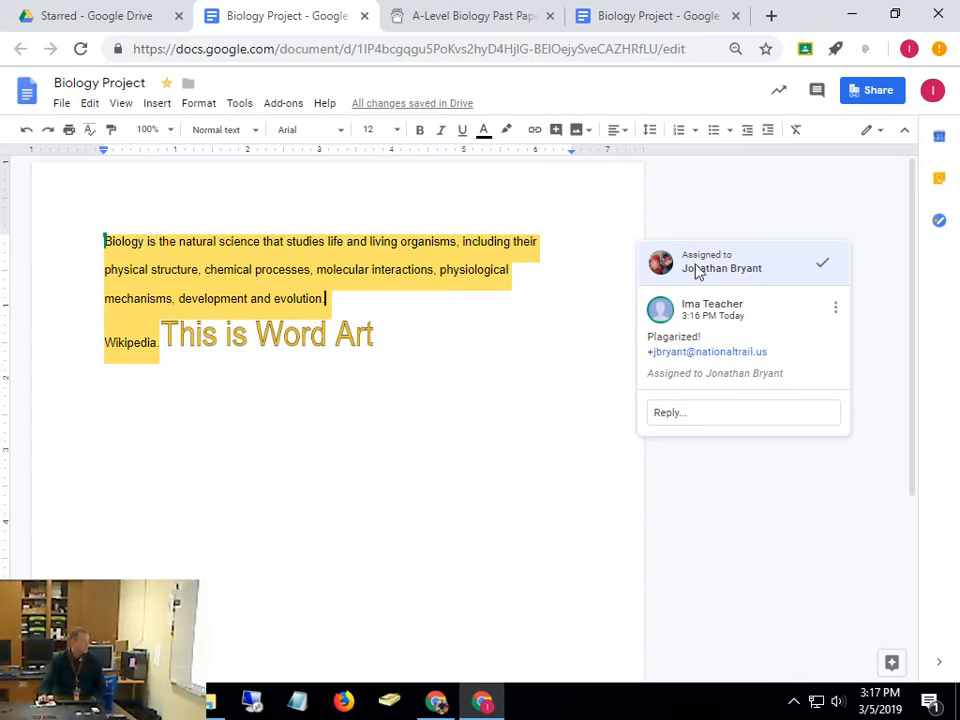
click(386, 538)
key(Return)
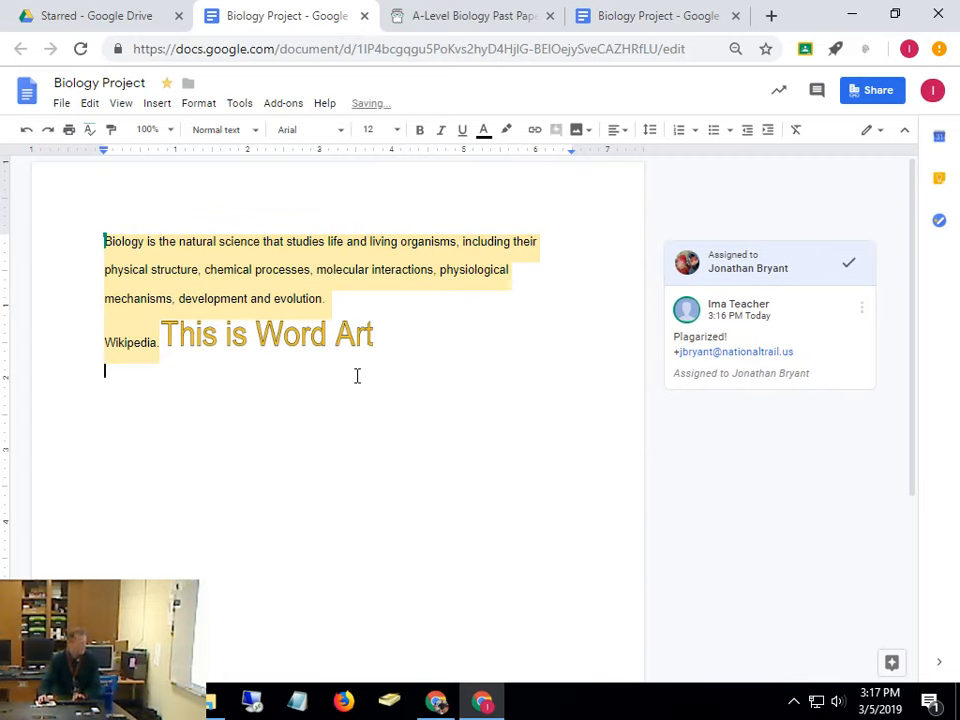
key(Return)
key(Return)
key(Return)
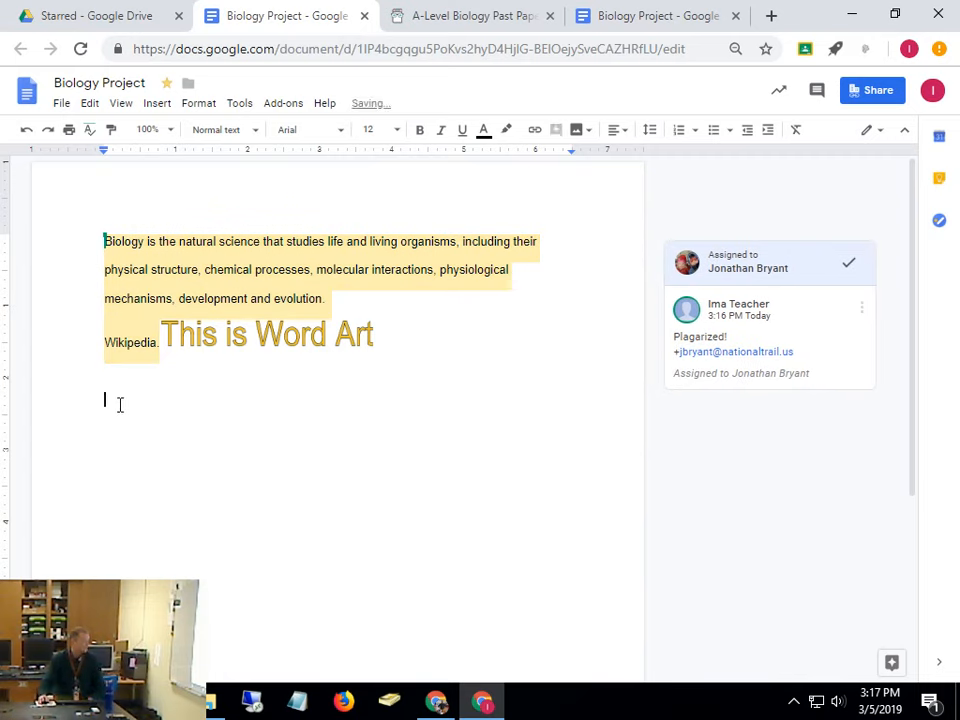
double_click(120, 405)
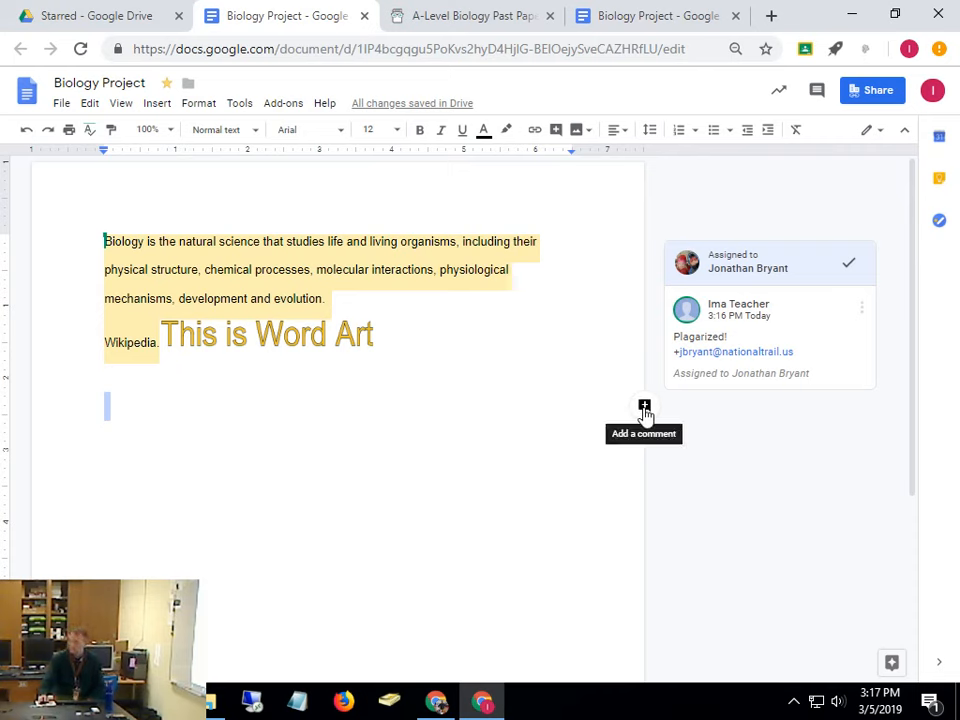
Return from File Explorer, select the blank line, and open the Editing/Suggesting/Viewing menu
click(205, 702)
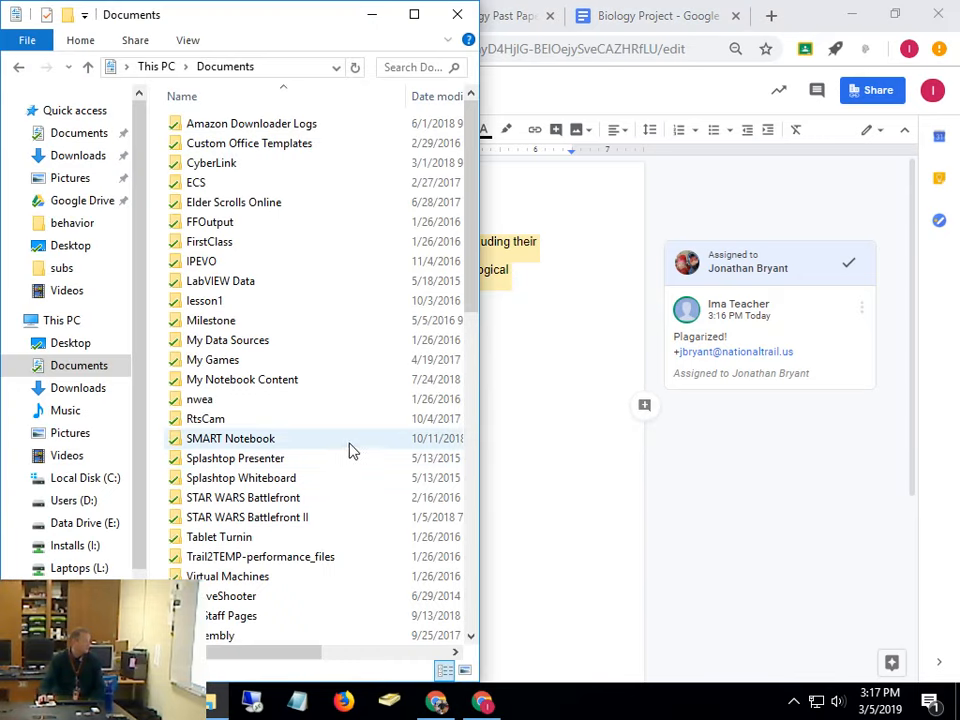
click(506, 429)
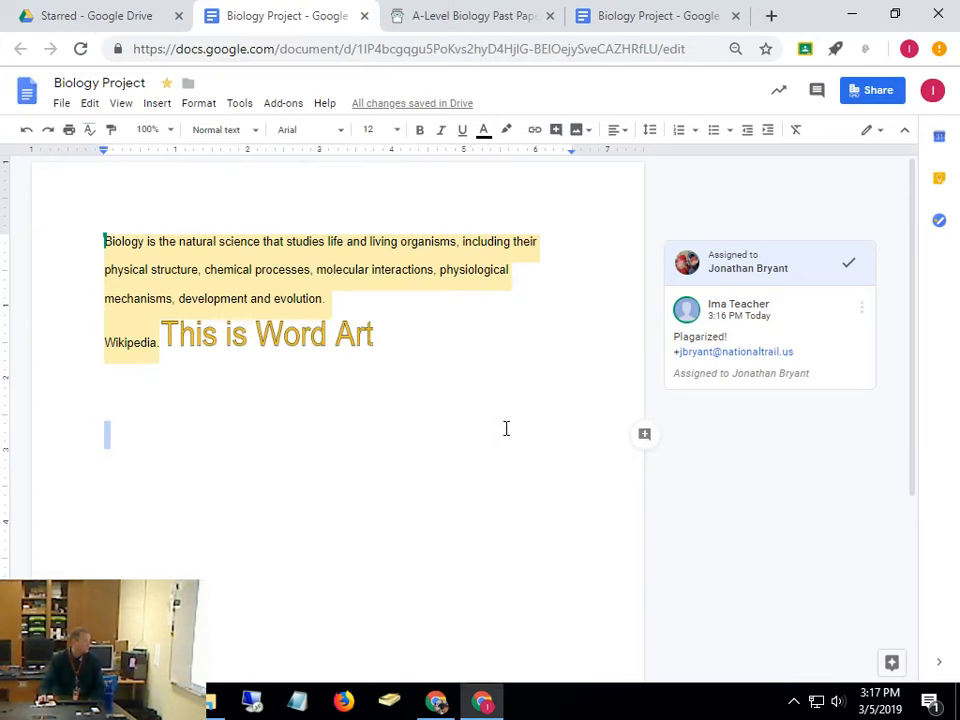
double_click(106, 428)
click(867, 133)
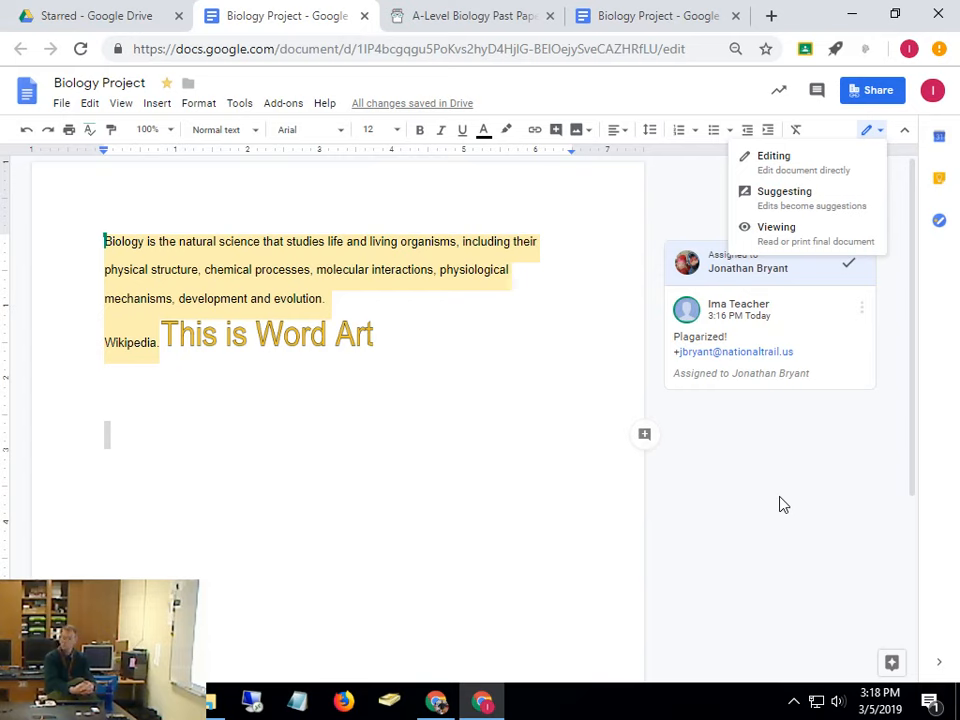
In Suggesting mode, add 'This really needs to be fixed.' after 'evolution.' and accept it
click(767, 208)
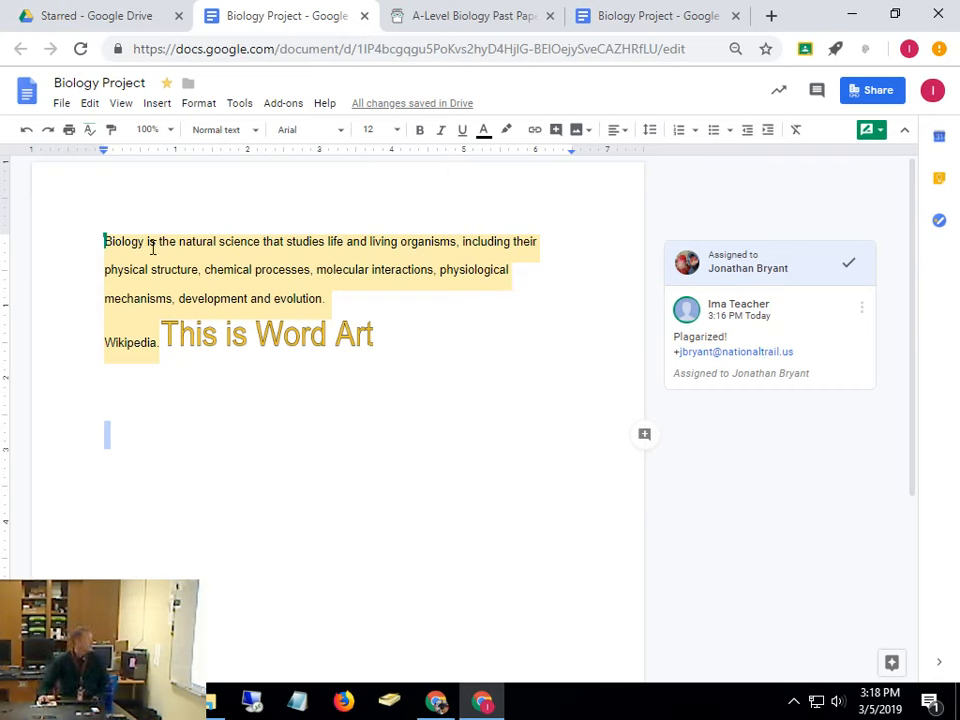
click(346, 299)
text(This tre)
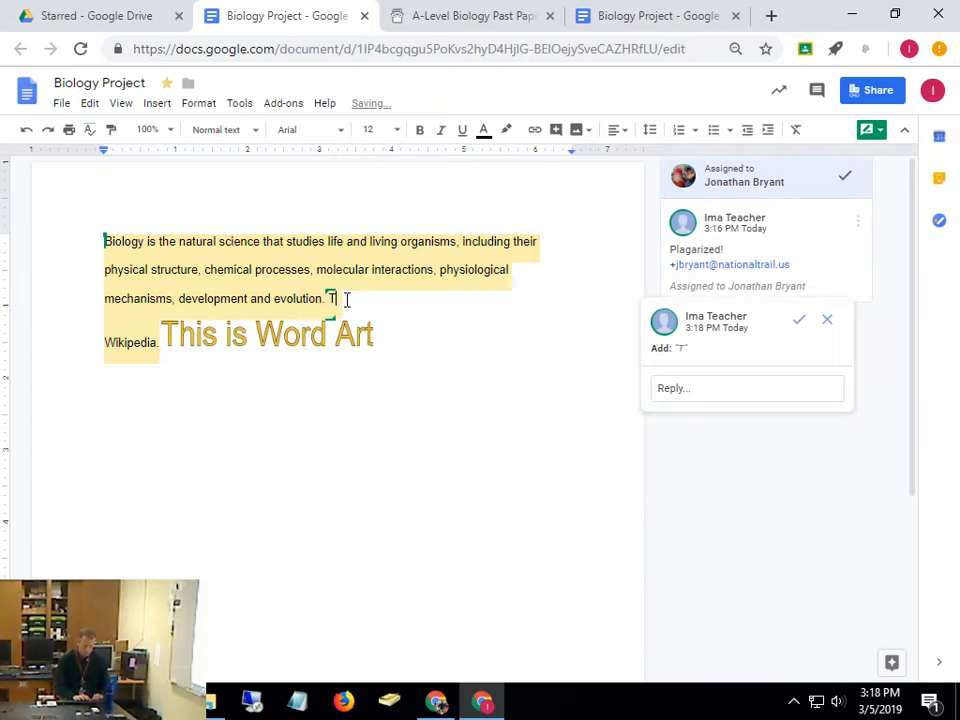
key(BackSpace)
key(BackSpace)
key(BackSpace)
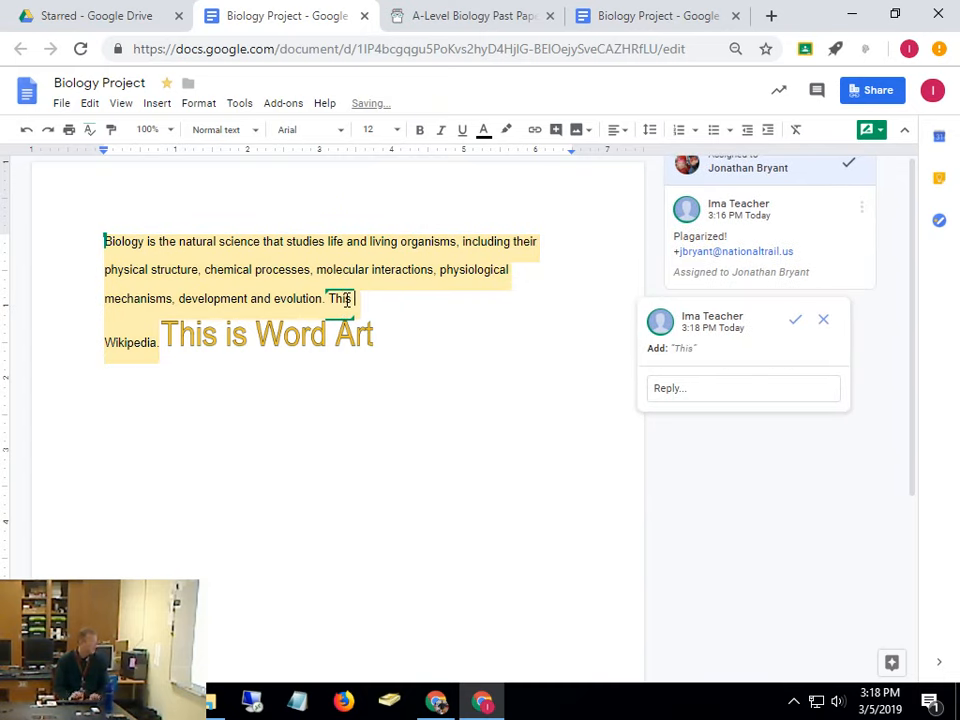
text(really )
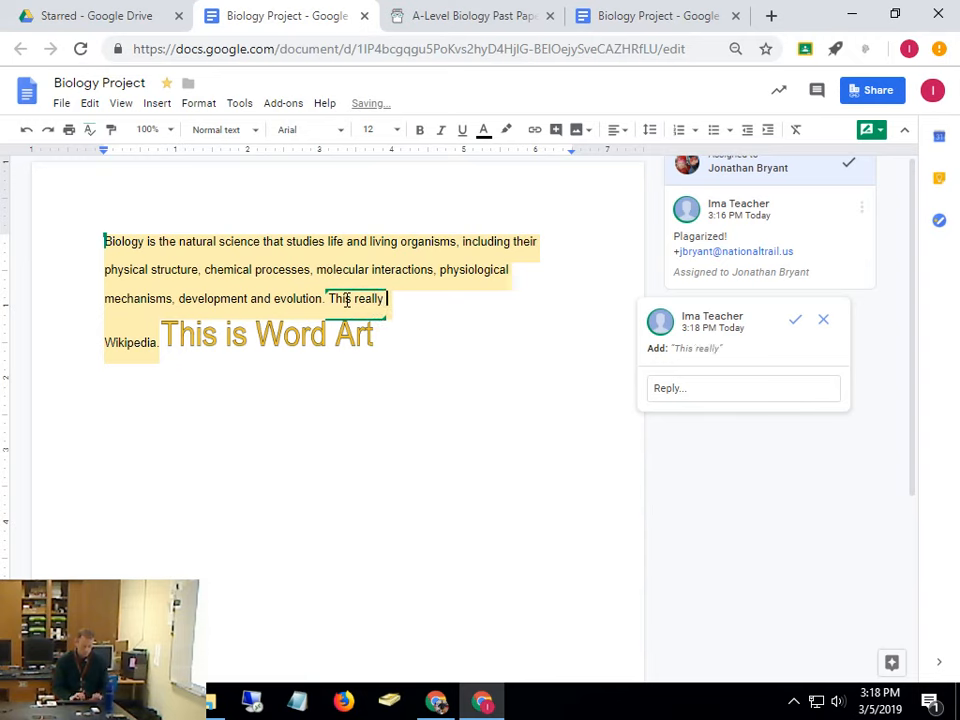
text(needs to be )
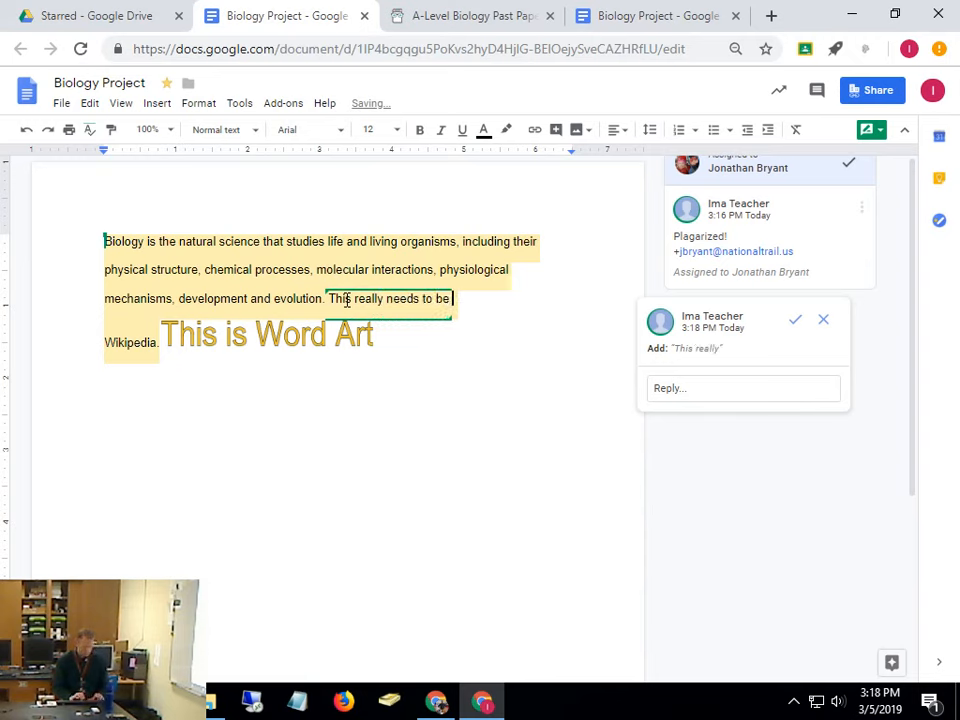
text(fixed.)
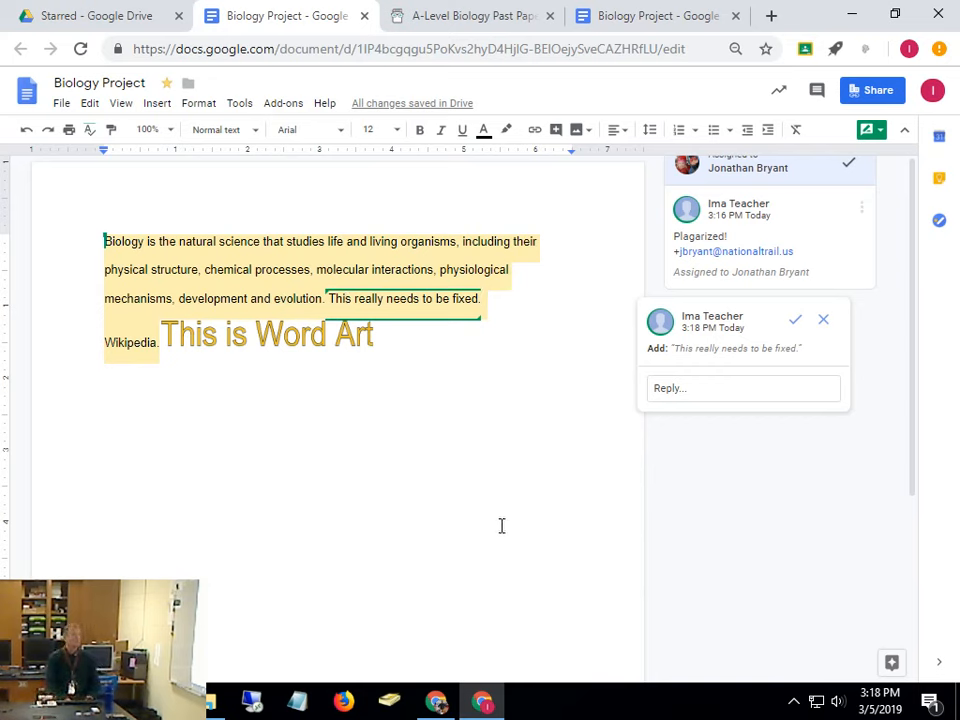
click(797, 323)
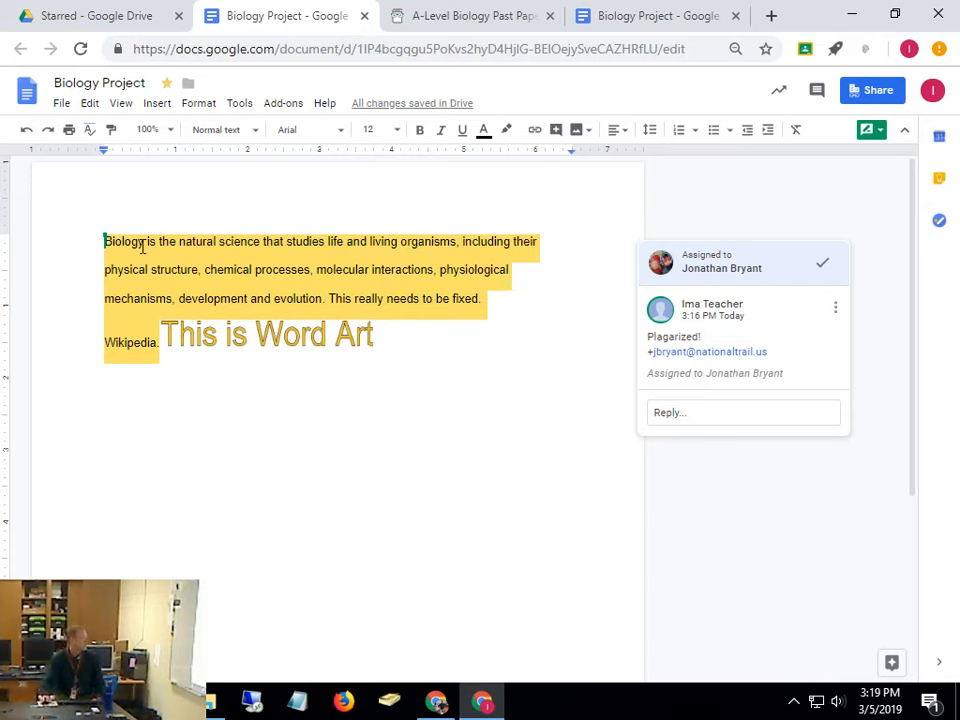
drag(146, 243, 176, 243)
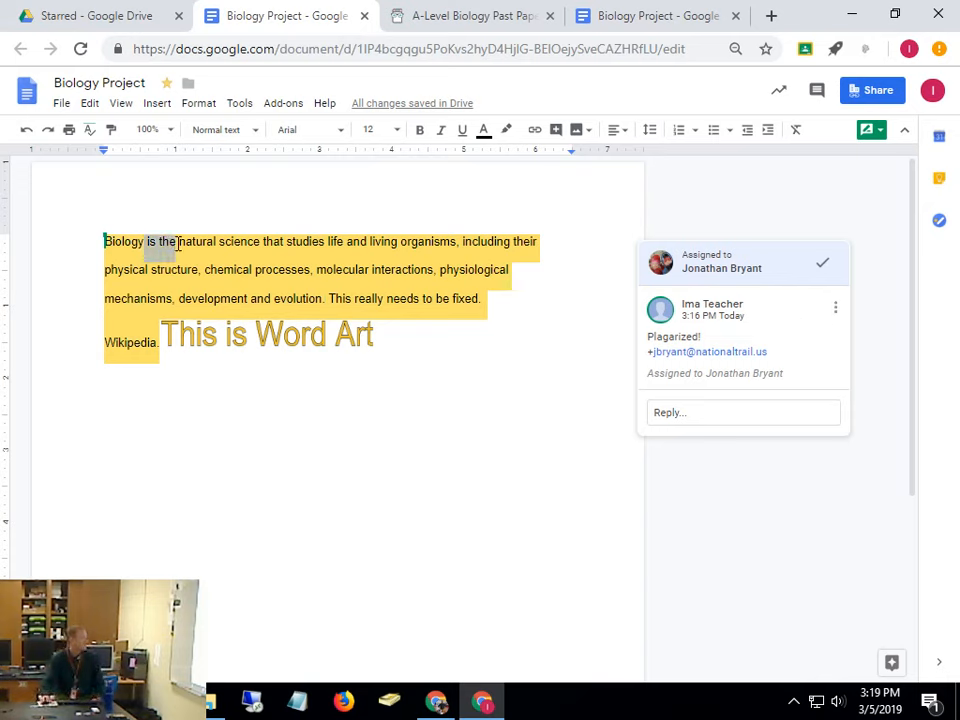
click(882, 134)
click(805, 212)
text(is no)
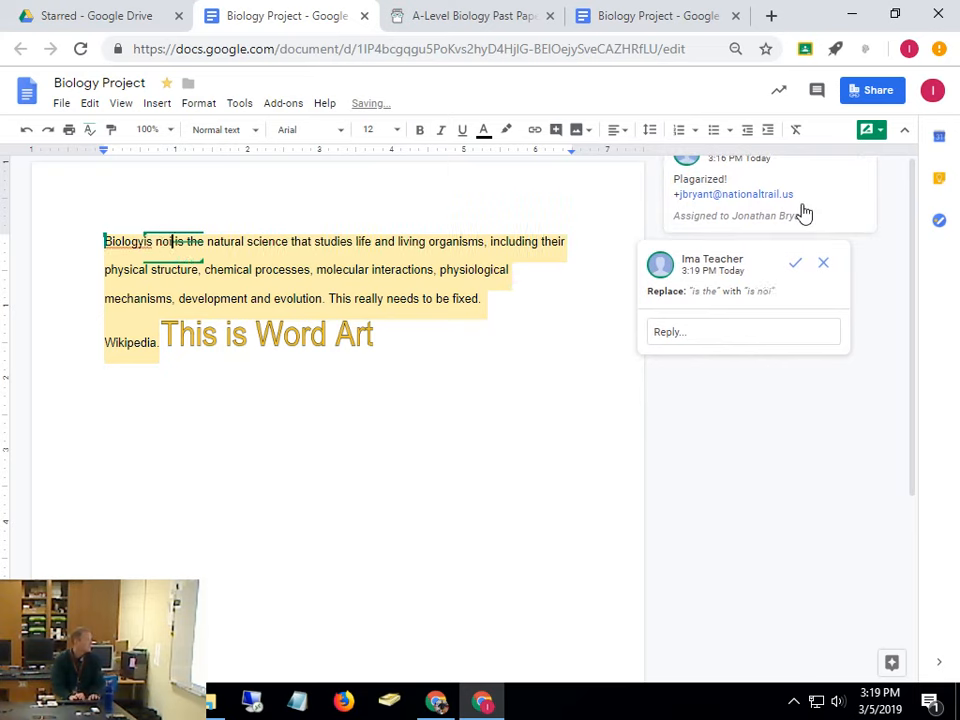
key(BackSpace)
key(BackSpace)
key(BackSpace)
key(BackSpace)
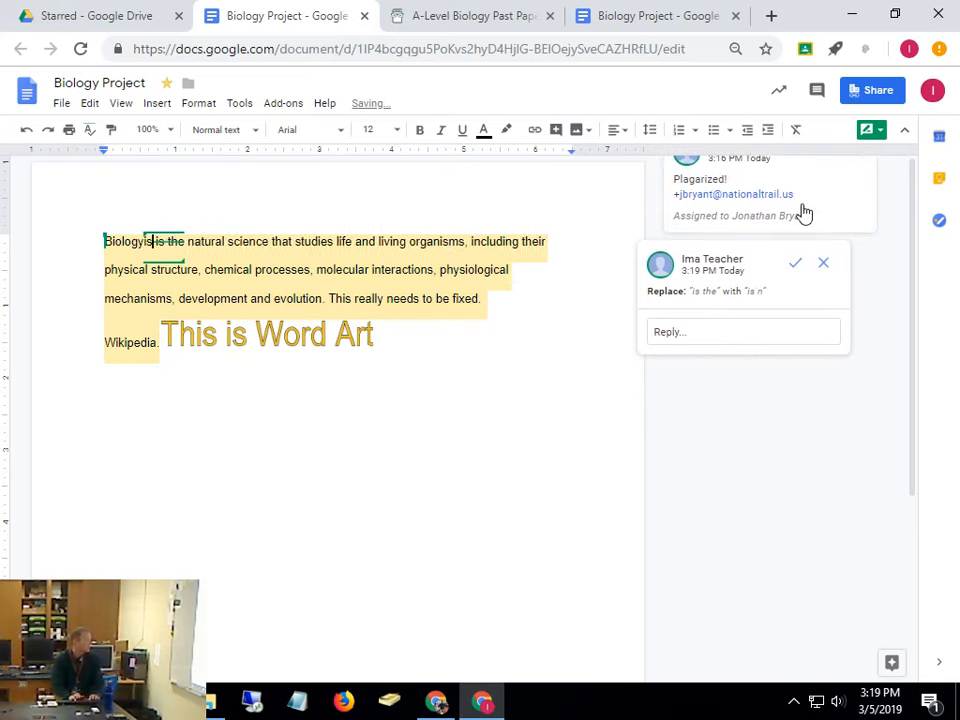
text(is not the)
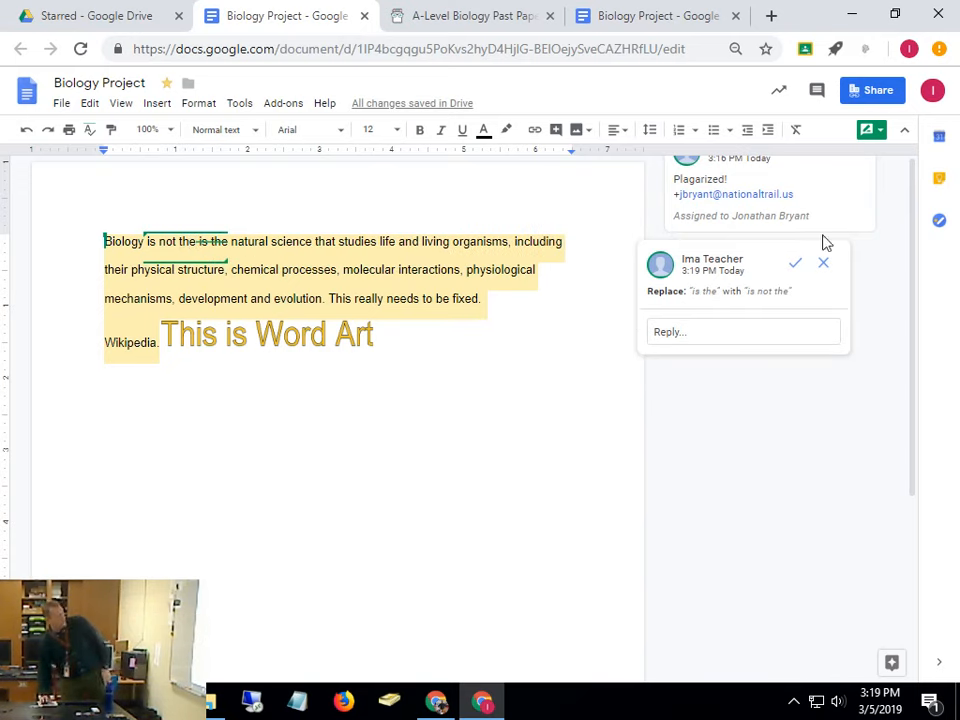
click(829, 271)
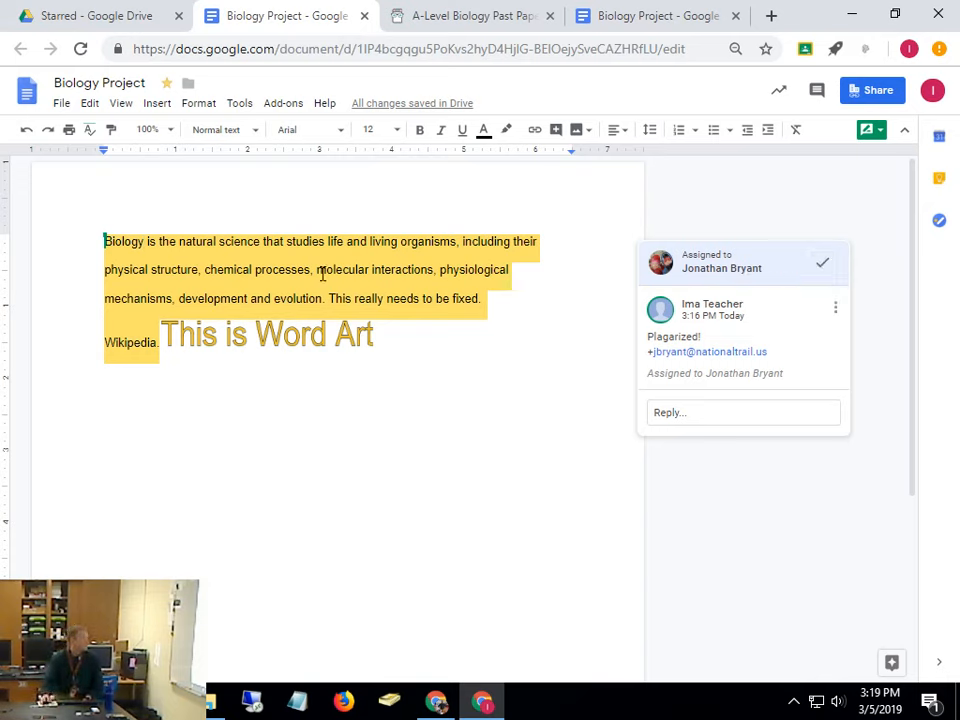
Switch to Suggesting, suggest deleting 'chemical processes,' on the second line, and accept it
click(872, 141)
click(846, 158)
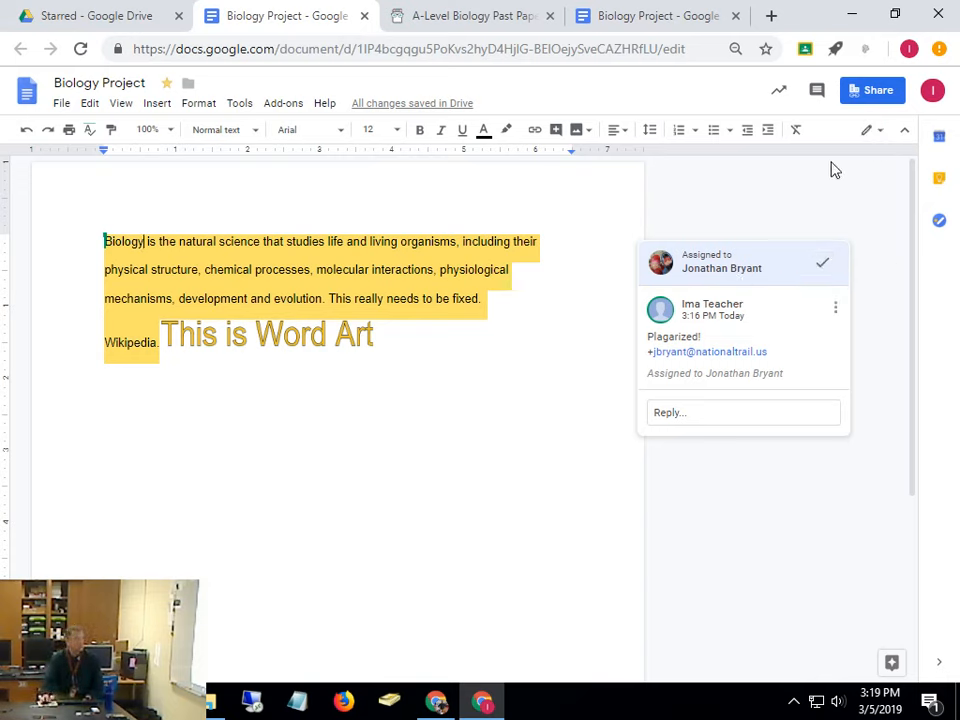
click(876, 141)
click(840, 198)
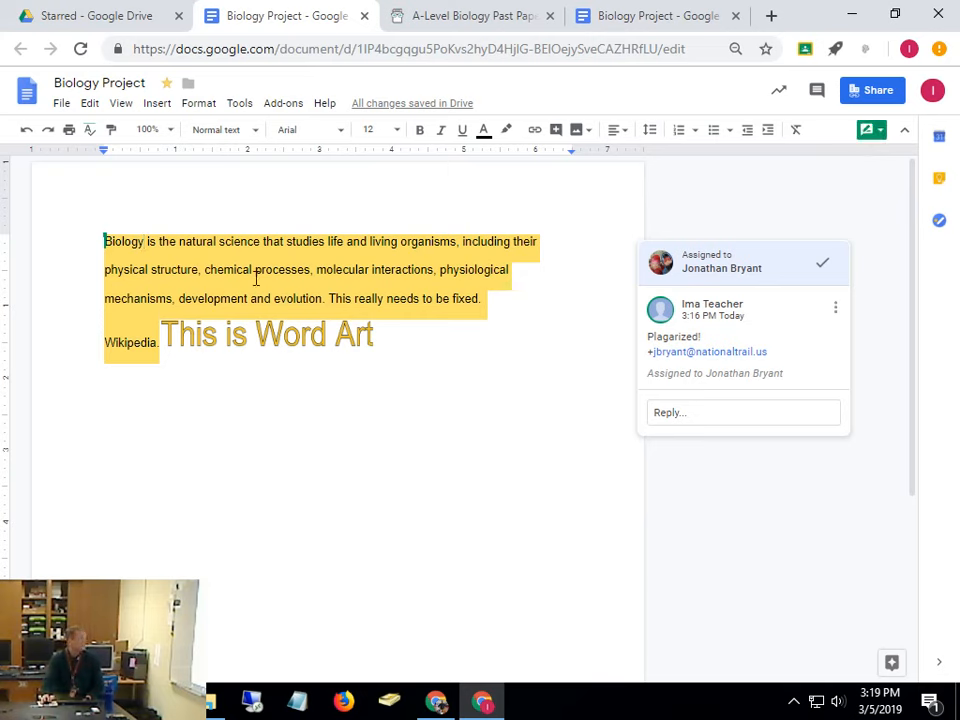
drag(204, 270, 316, 278)
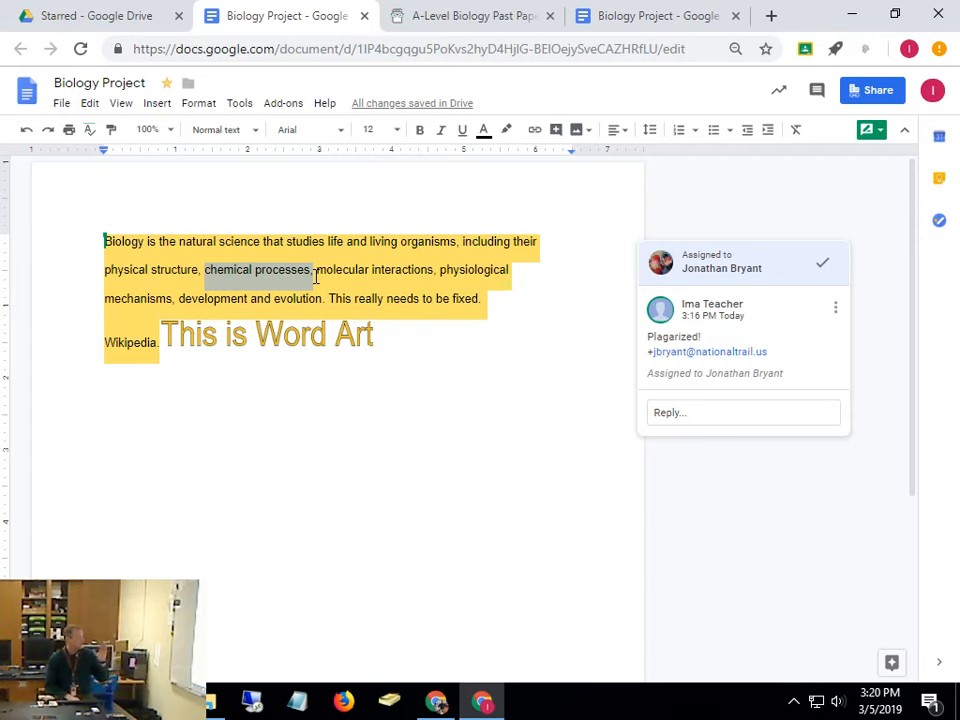
key(Delete)
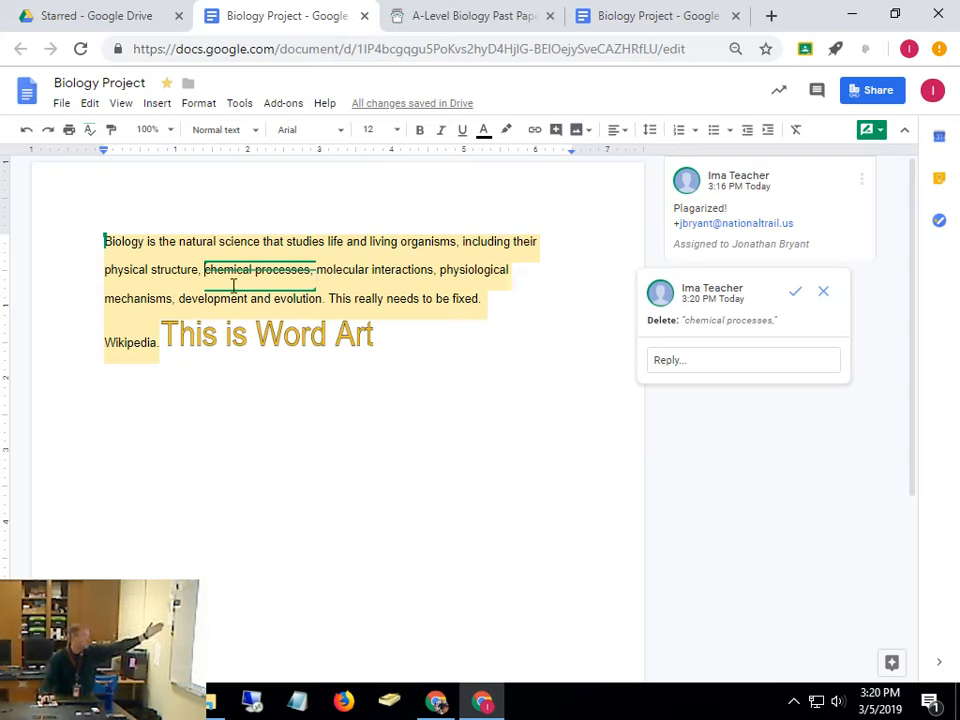
click(794, 292)
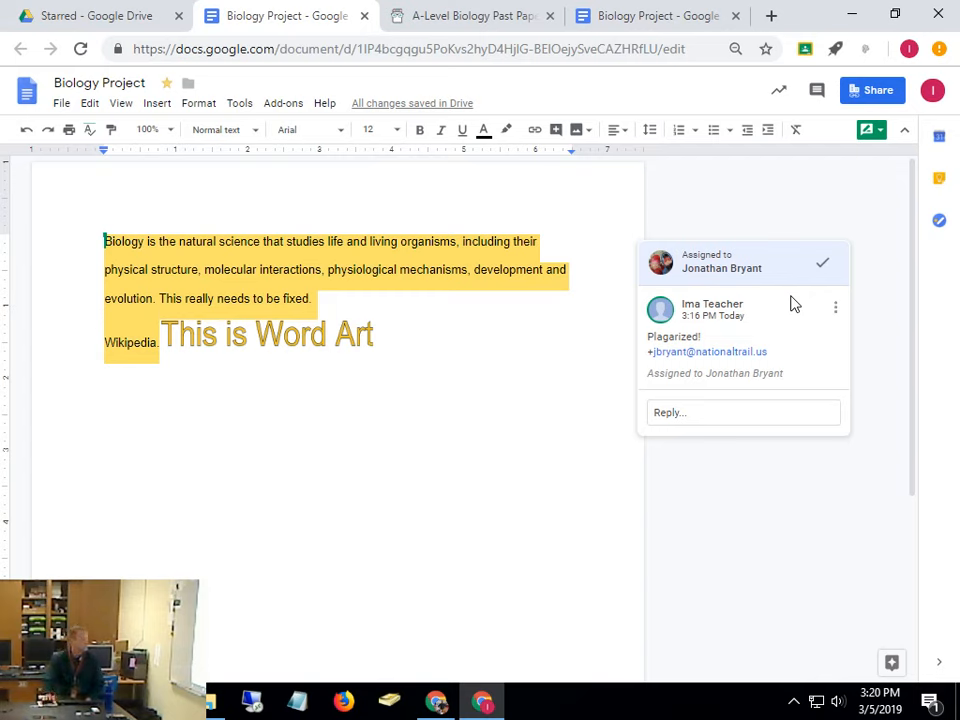
Open the comment history and scroll through its accepted and rejected suggestions
click(815, 94)
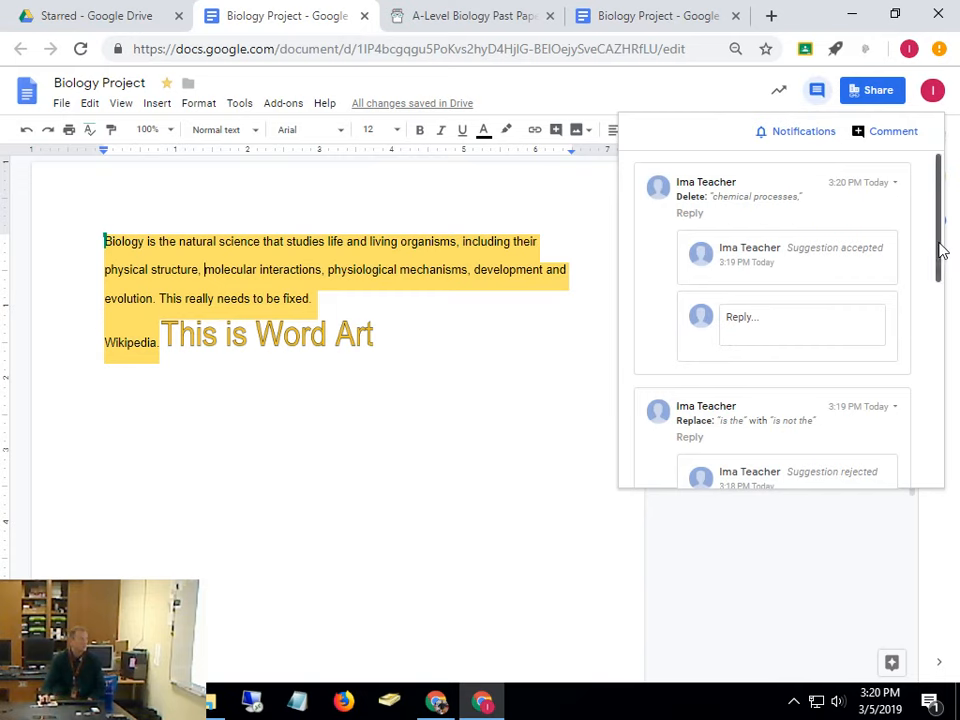
drag(938, 248, 938, 322)
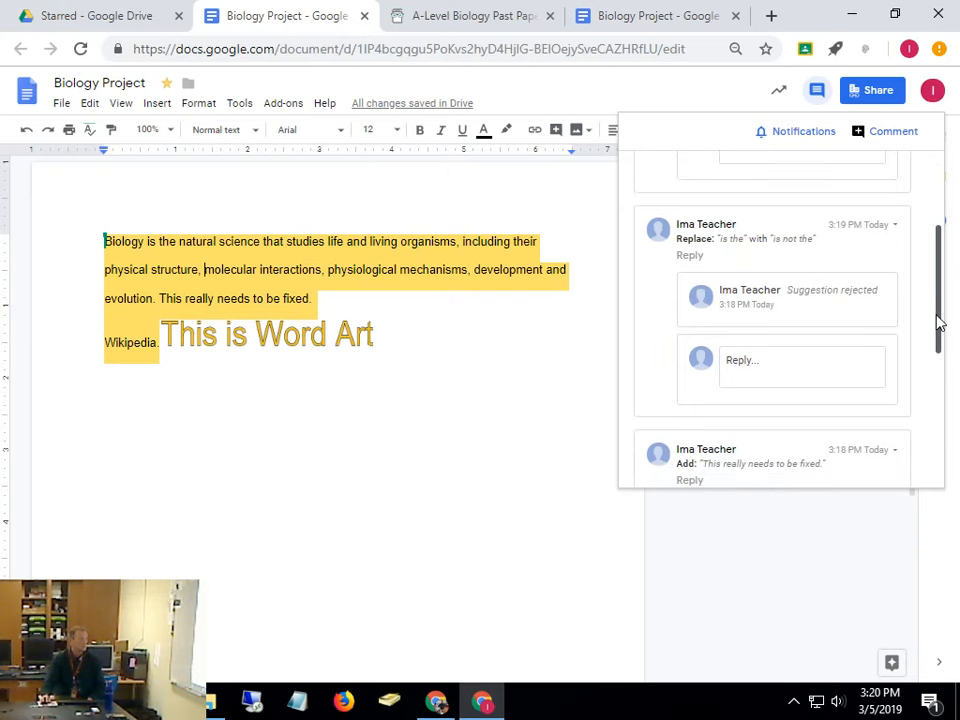
drag(938, 322, 935, 215)
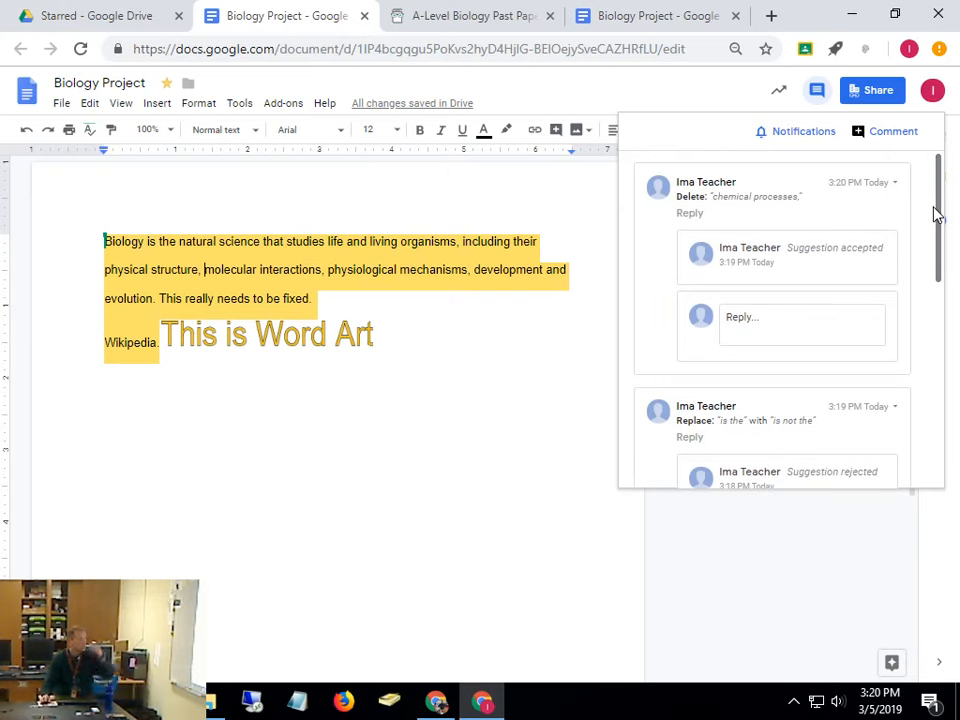
Post a 'Hello!' comment on 'molecular' and reopen the comment history
click(885, 133)
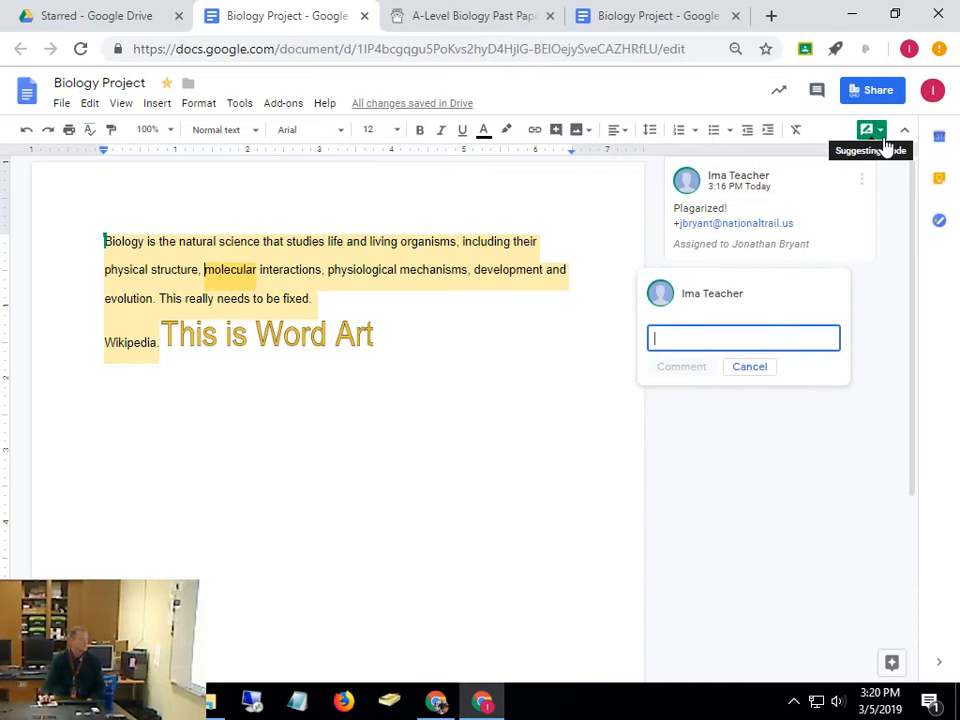
text(He)
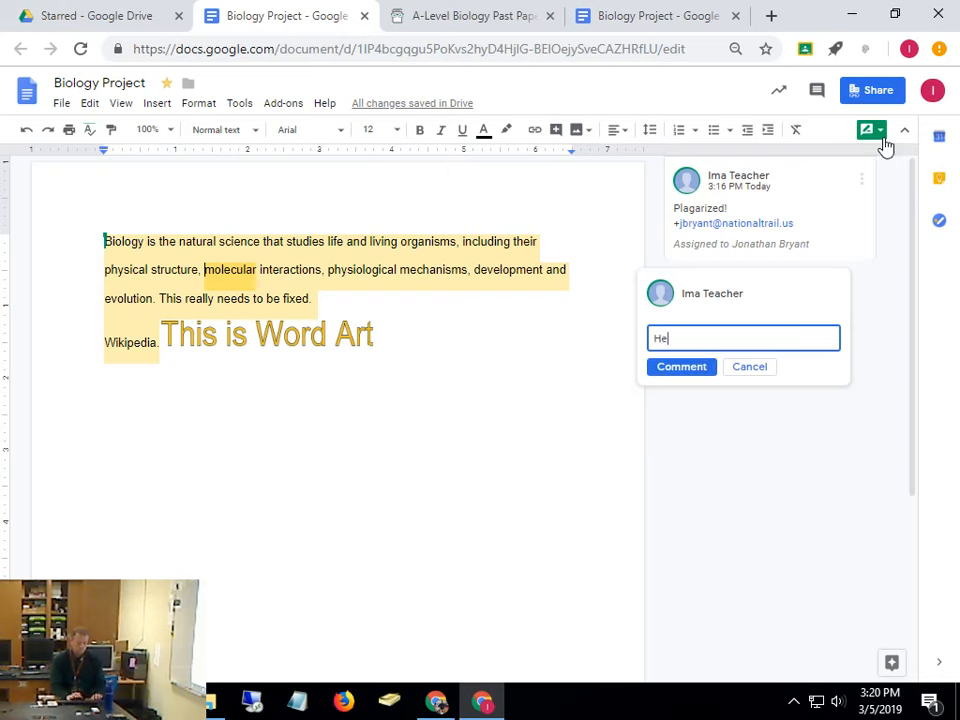
text(llo!)
key(Return)
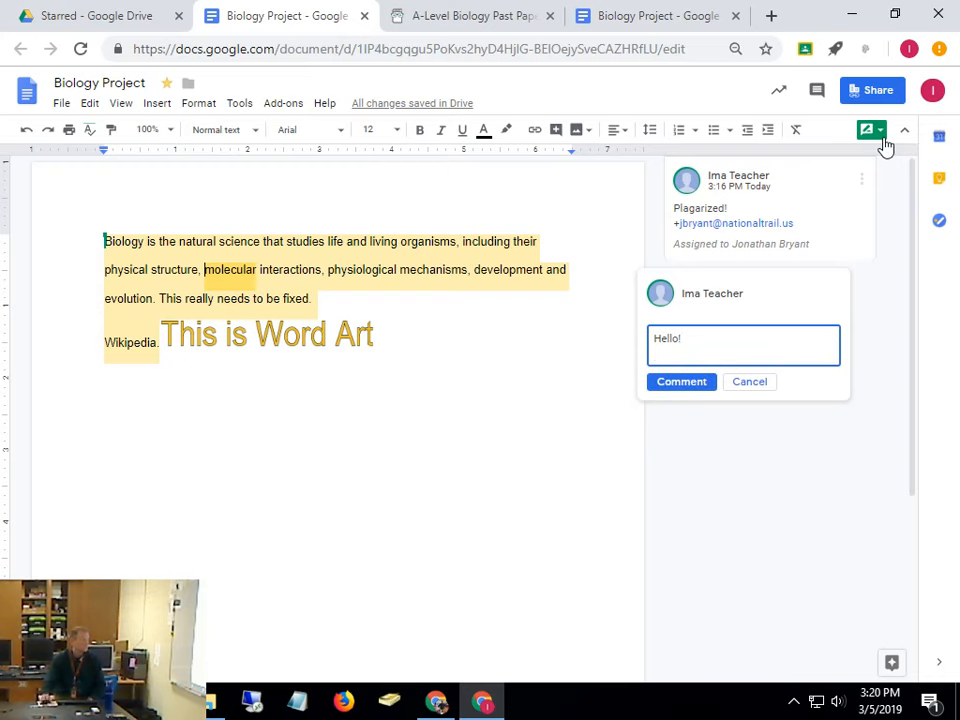
click(672, 388)
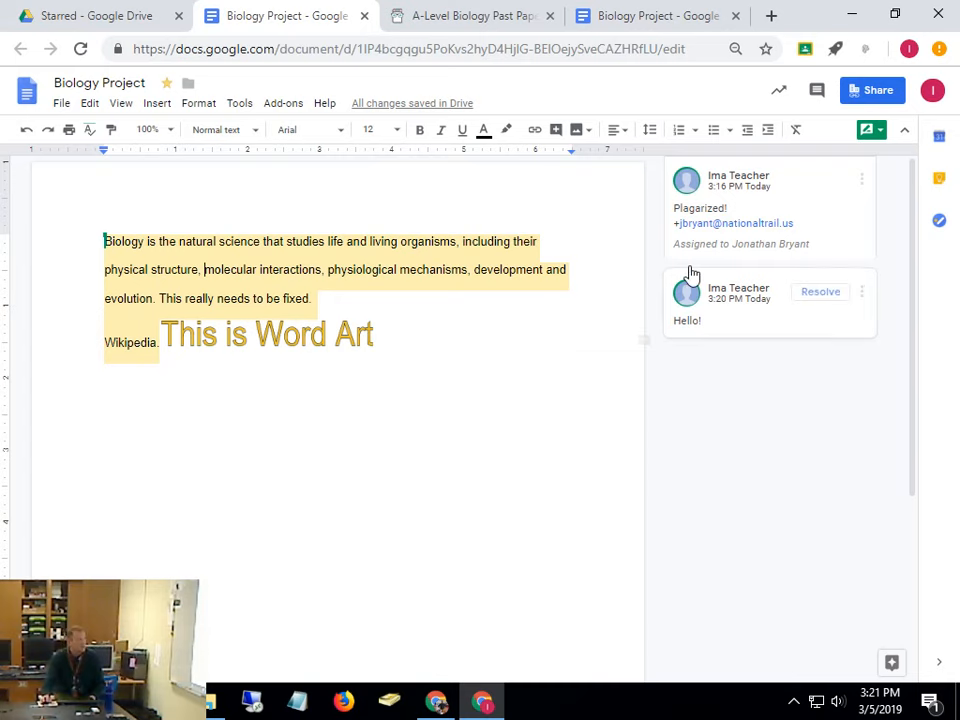
click(816, 91)
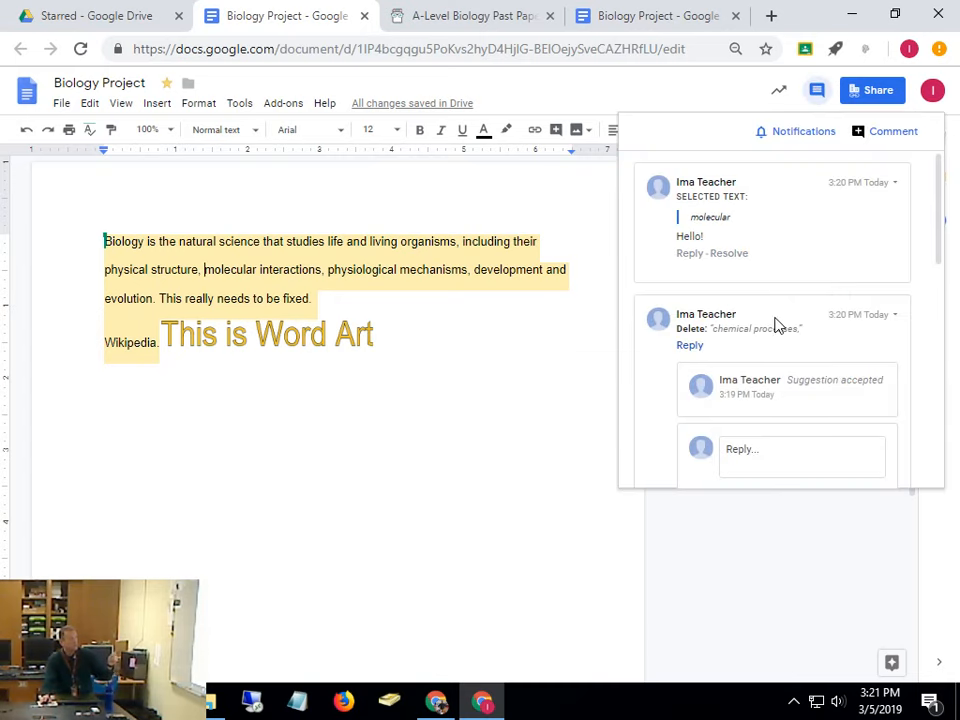
Reply 'I really think that was better' on the rejected suggestion, then close the comment history
scroll(778, 326, down, 10)
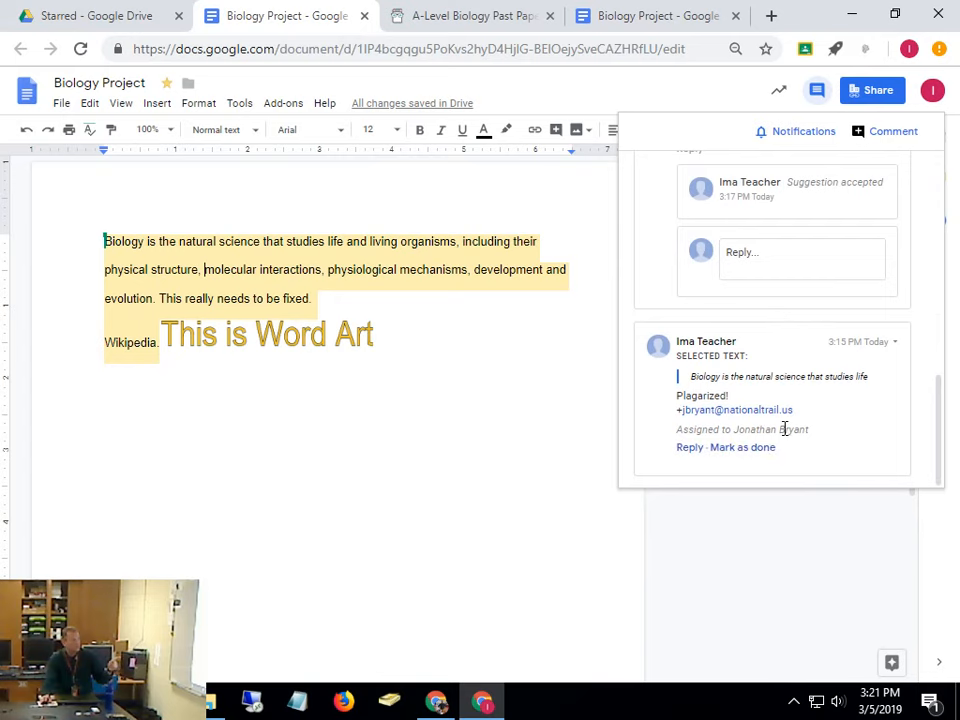
scroll(784, 428, up, 5)
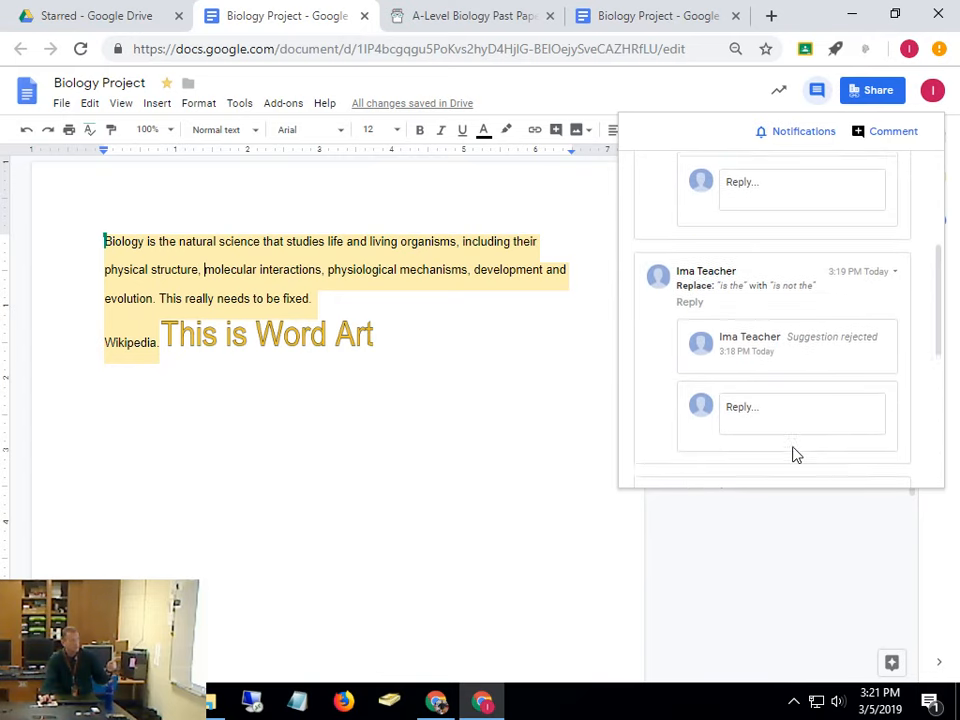
scroll(793, 454, up, 2)
scroll(793, 452, down, 2)
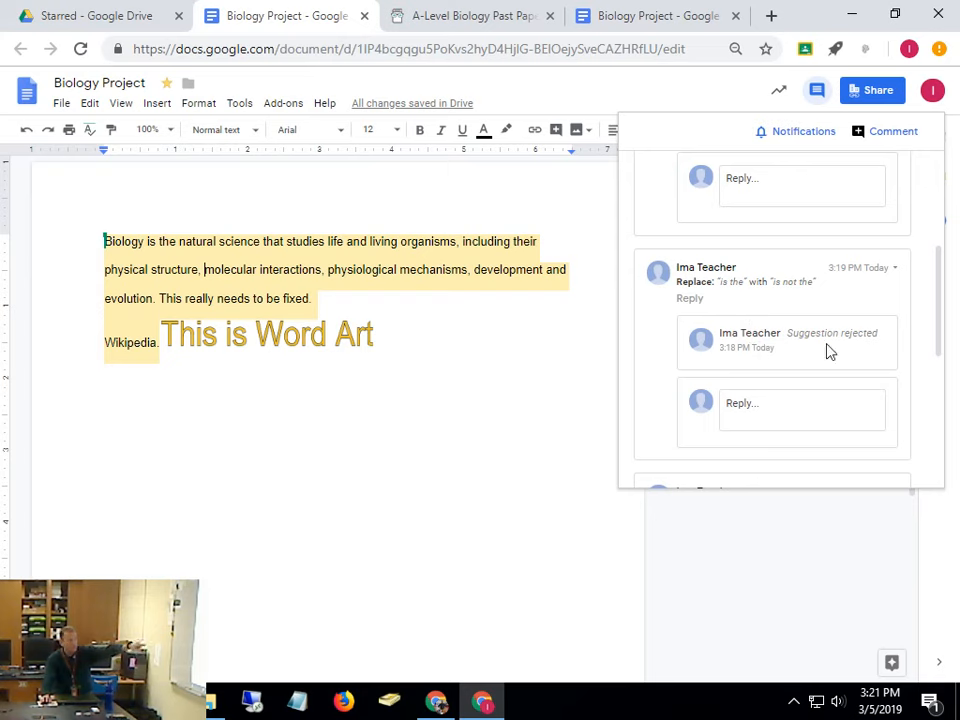
click(755, 404)
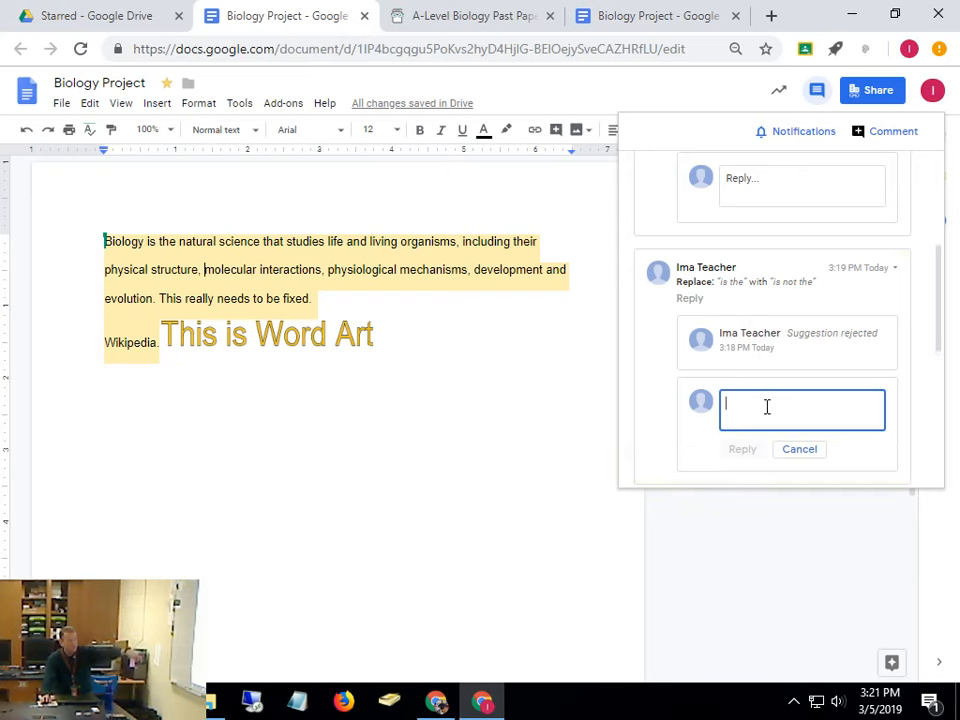
text(I reall)
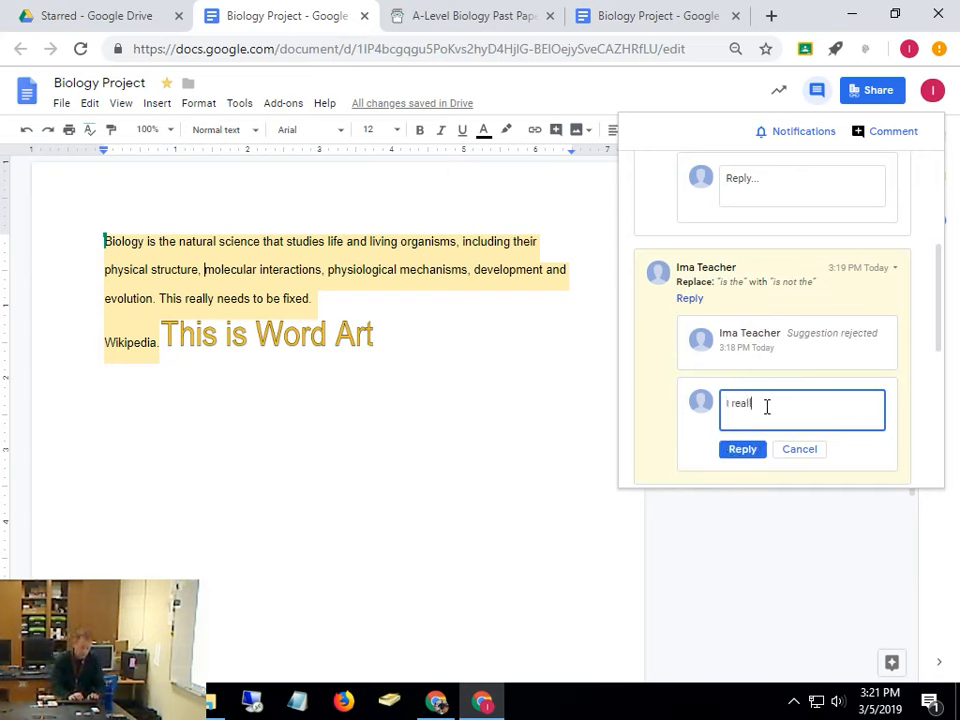
text(y think that was better!)
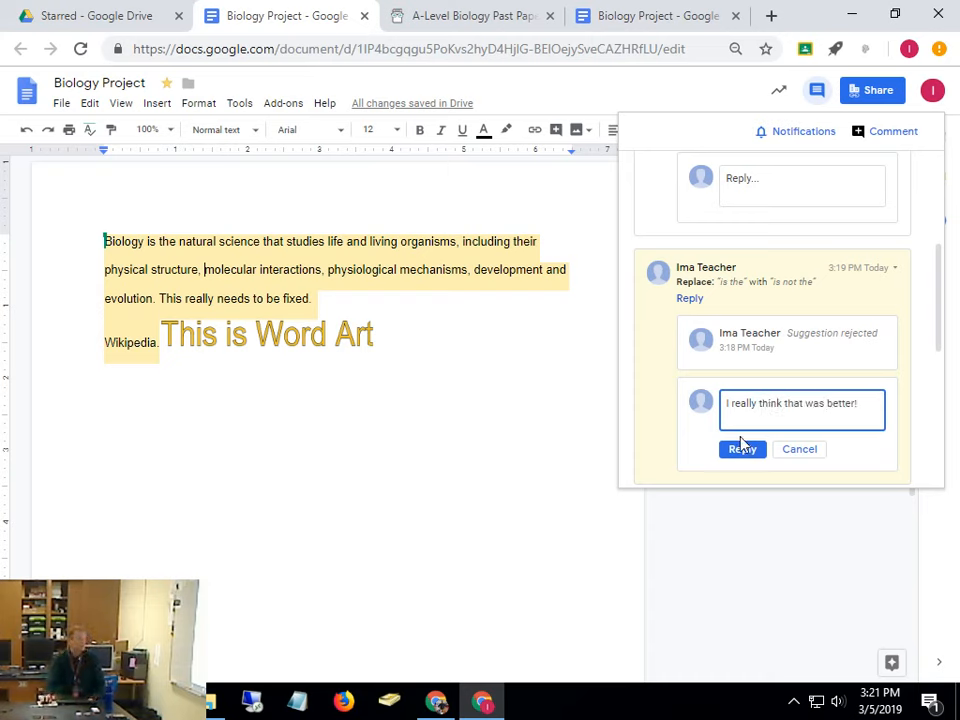
click(741, 449)
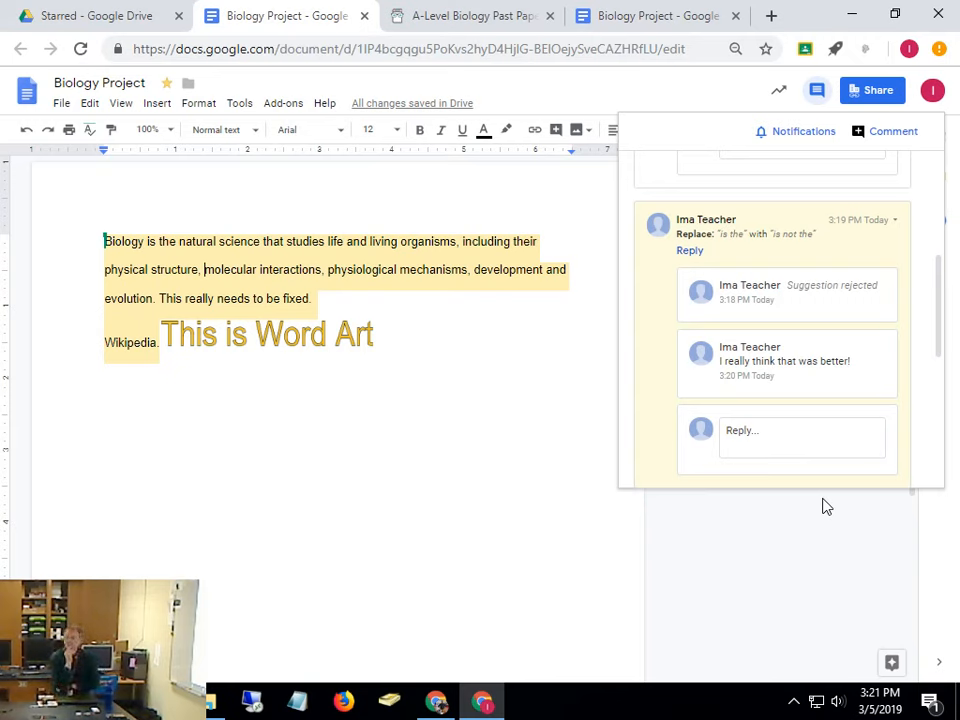
click(627, 527)
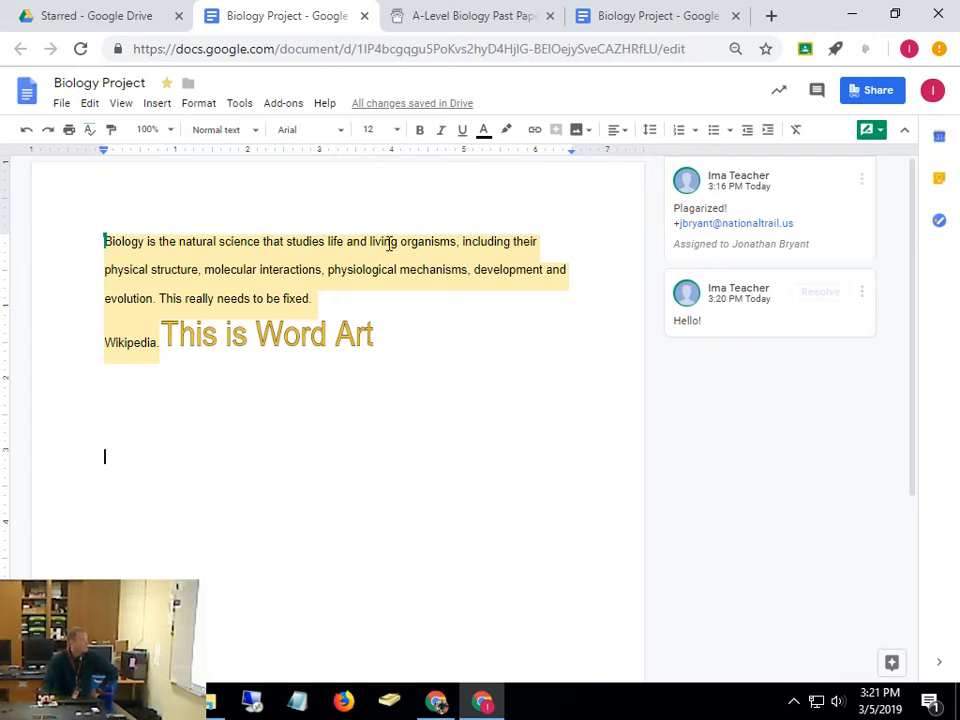
drag(385, 244, 565, 285)
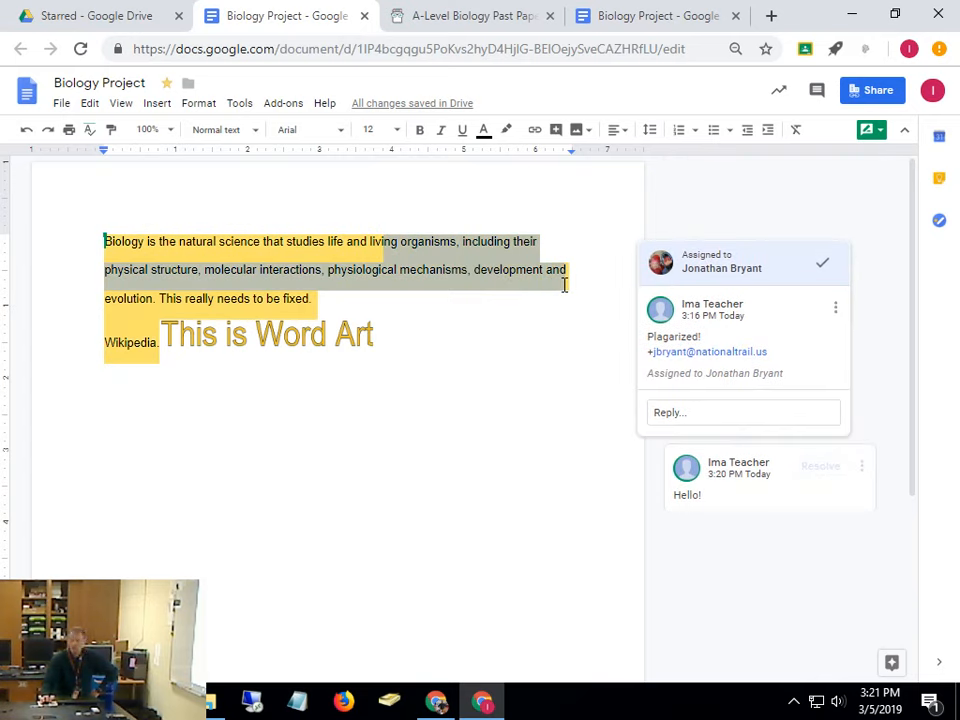
click(559, 396)
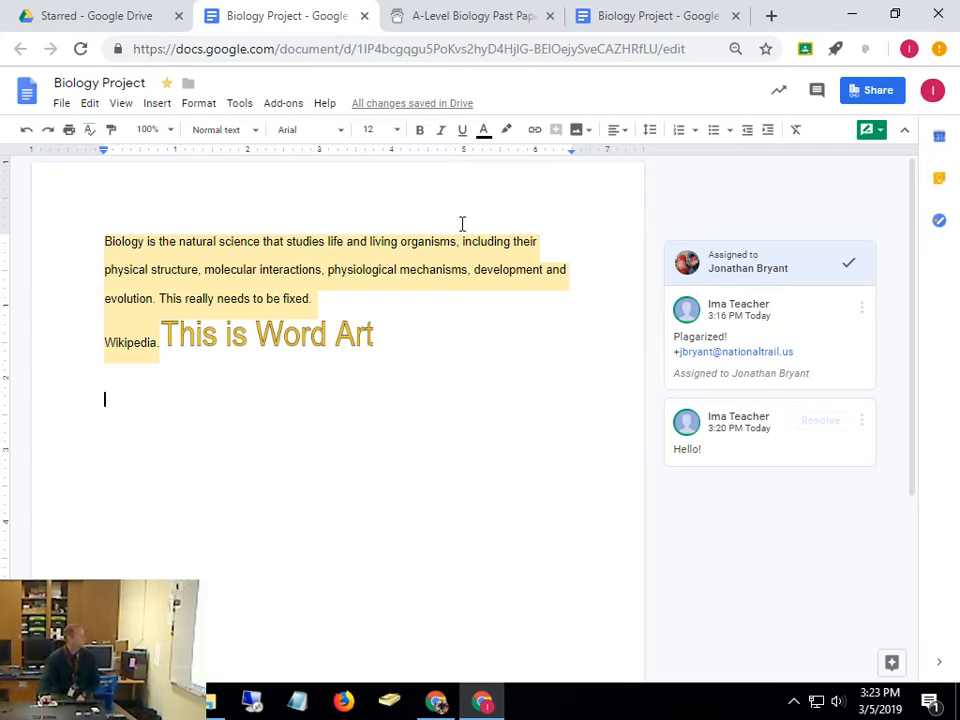
Open File > Version history, dismiss the naming tip, and show the 3:19 PM version's options
click(60, 104)
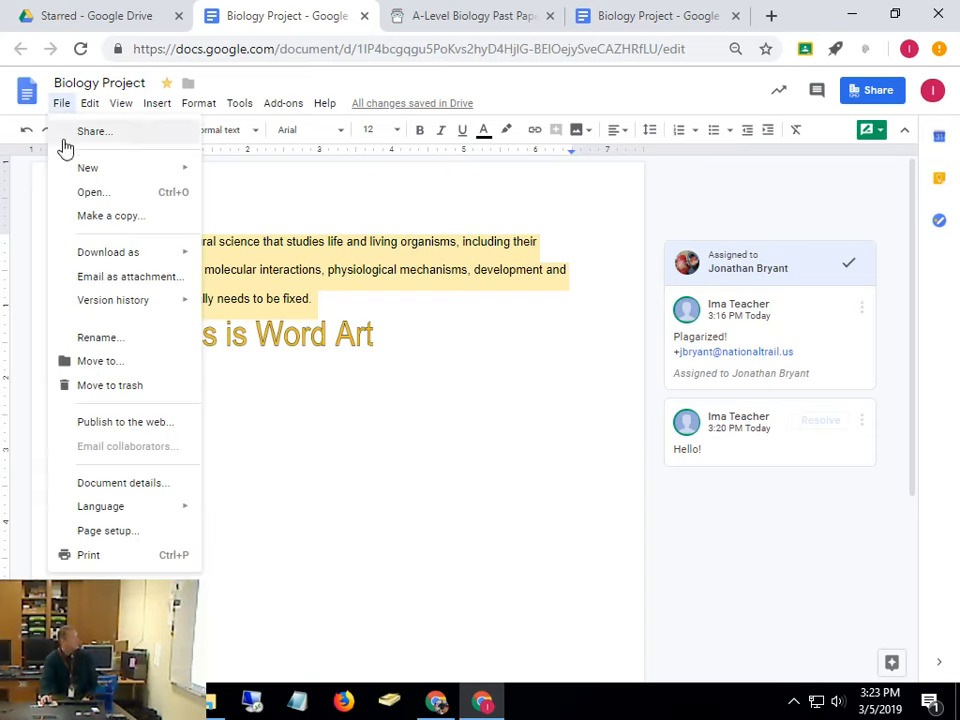
mouse_move(106, 305)
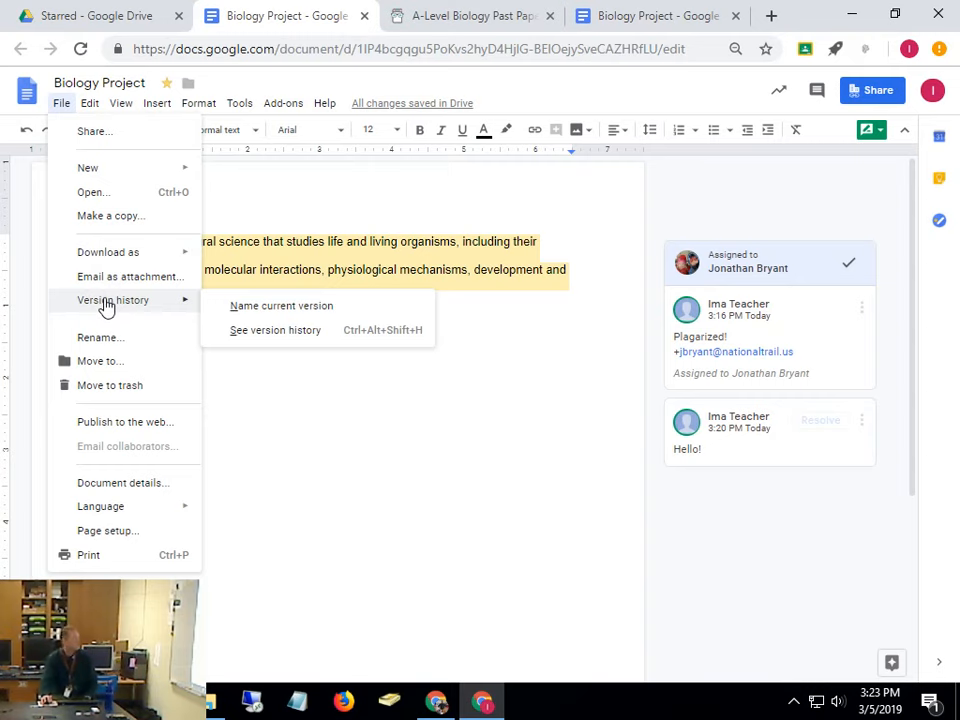
click(335, 335)
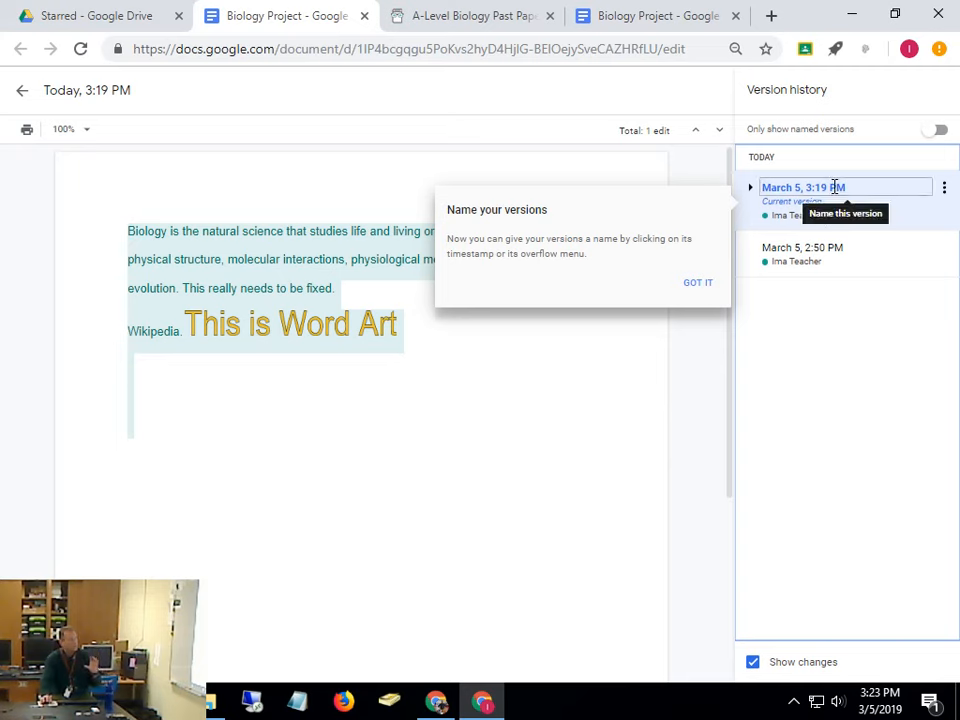
click(702, 287)
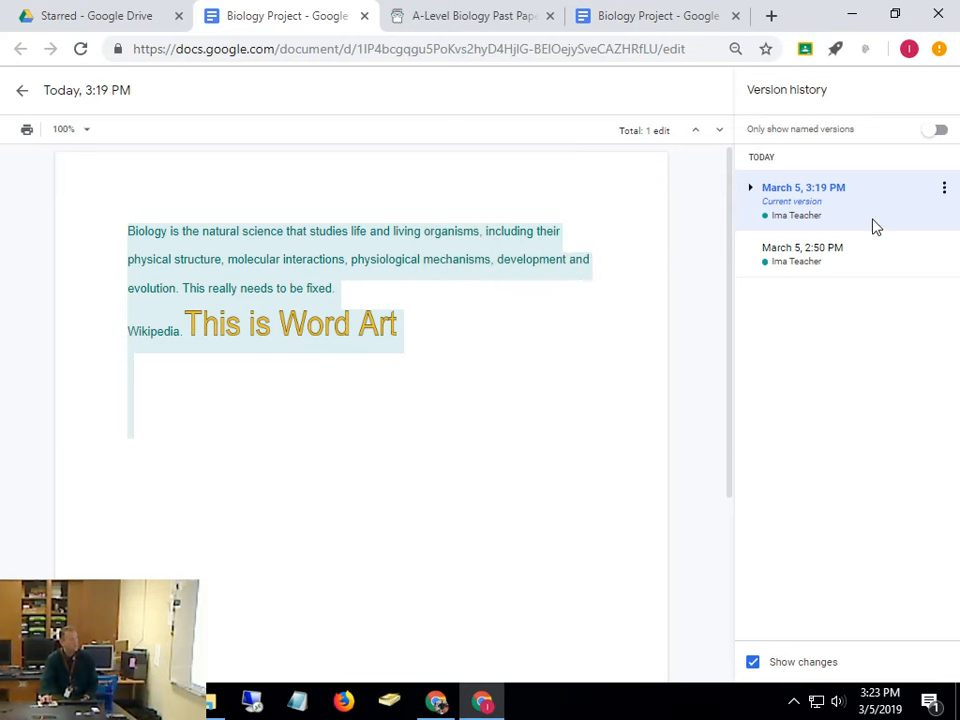
click(941, 191)
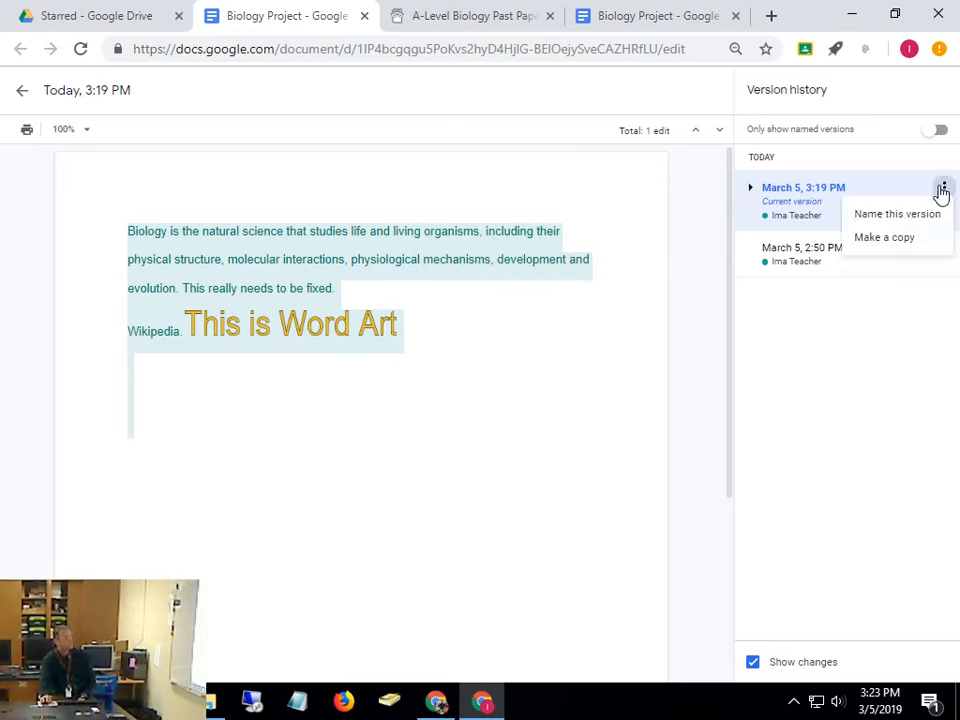
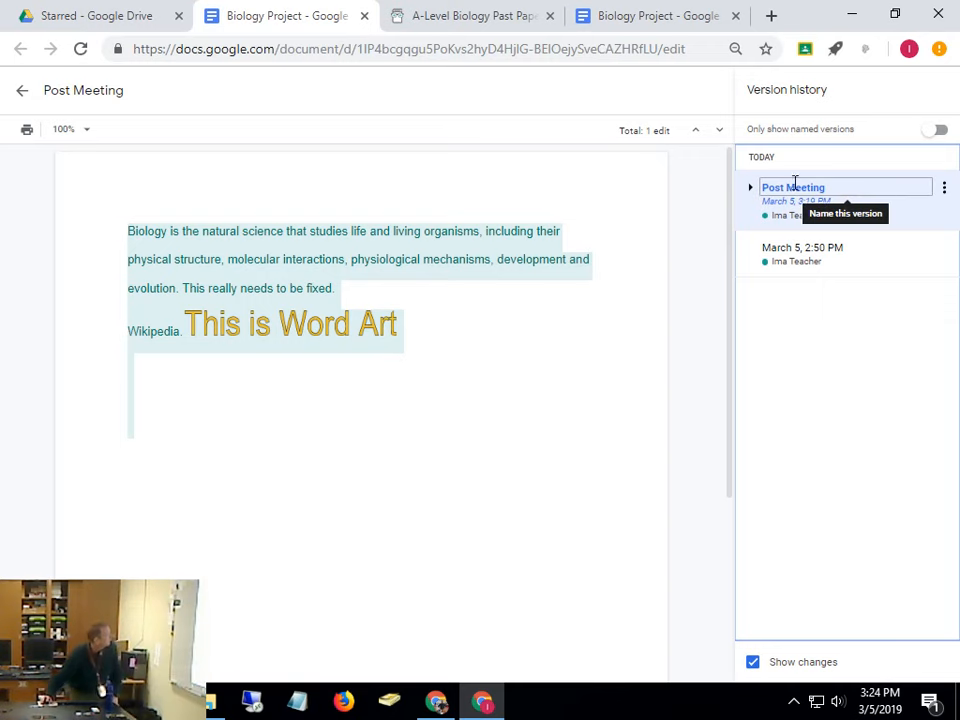
Leave Version history and return to editing the Biology Project document
click(20, 93)
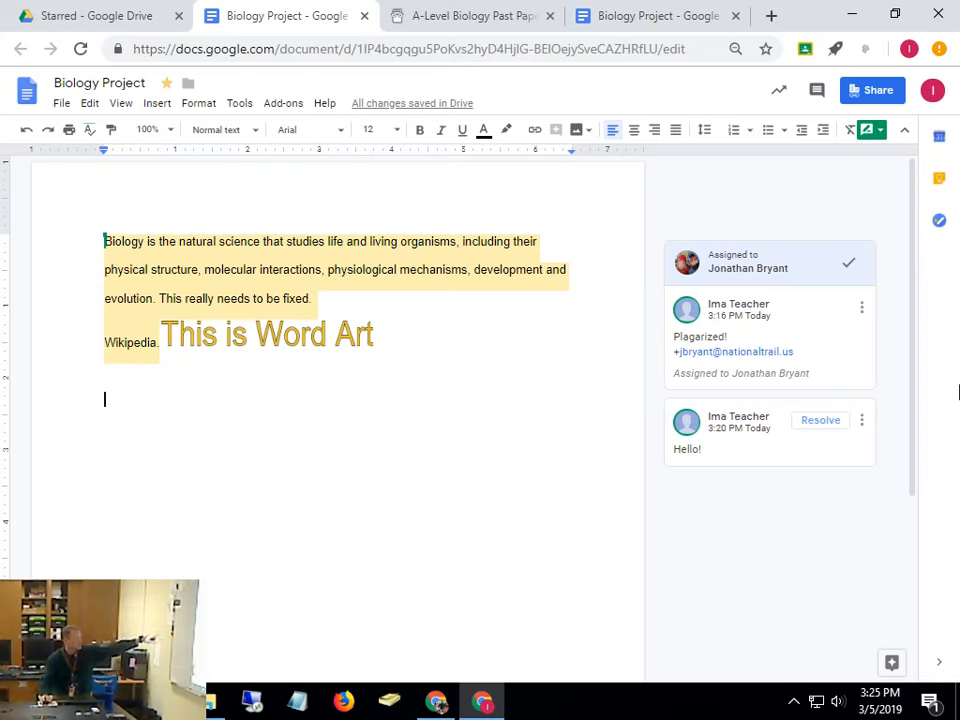
click(61, 103)
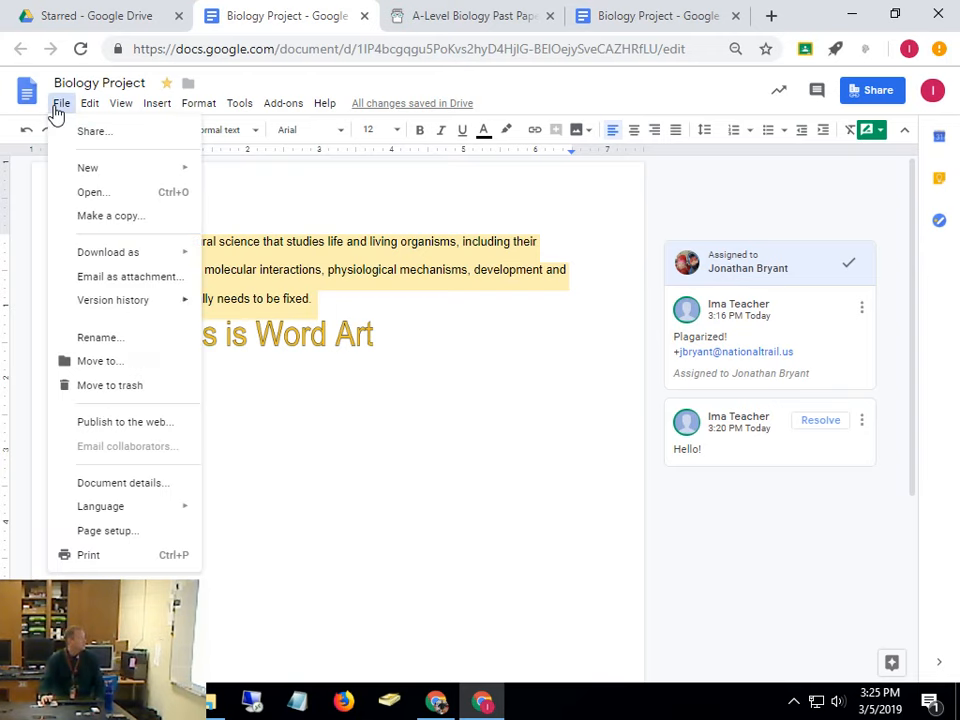
mouse_move(94, 302)
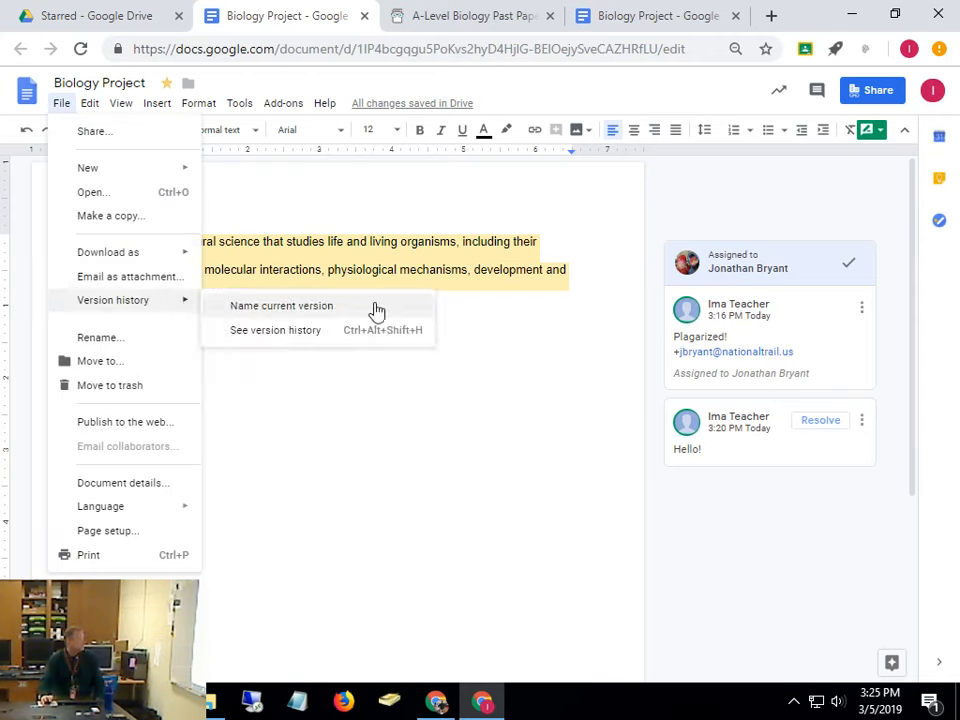
click(420, 340)
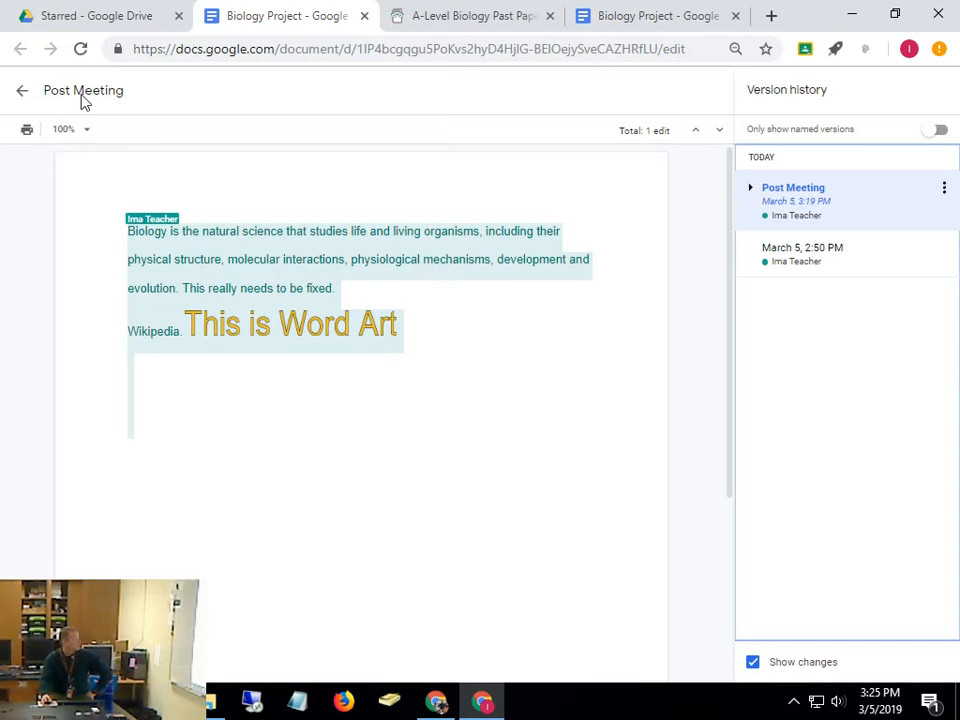
click(21, 91)
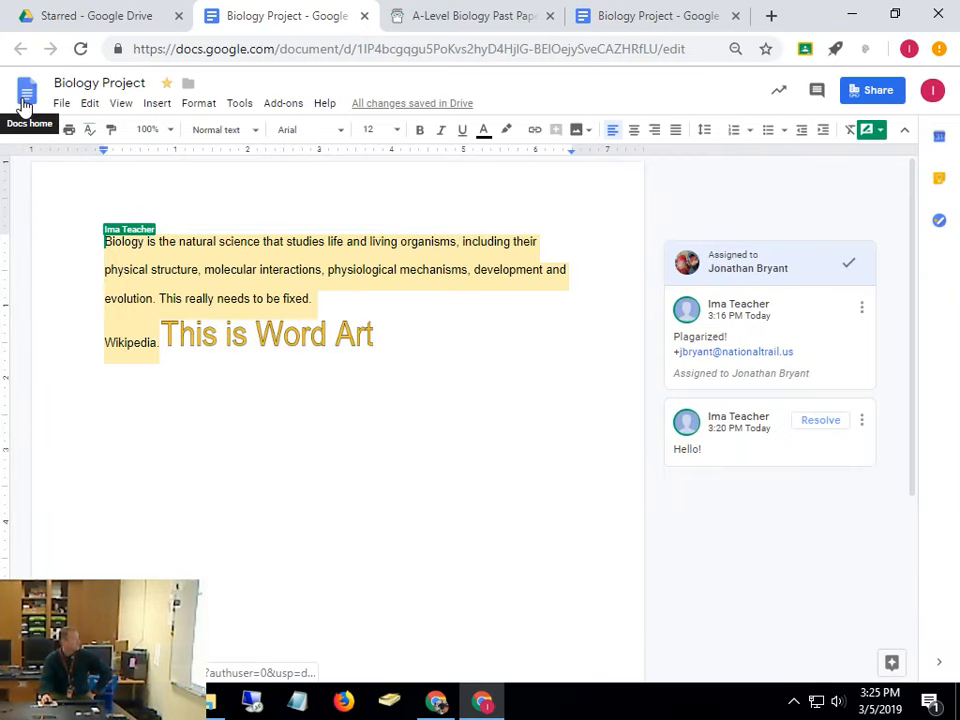
Open the Tools > Activity dashboard to see who viewed the document and when
click(246, 105)
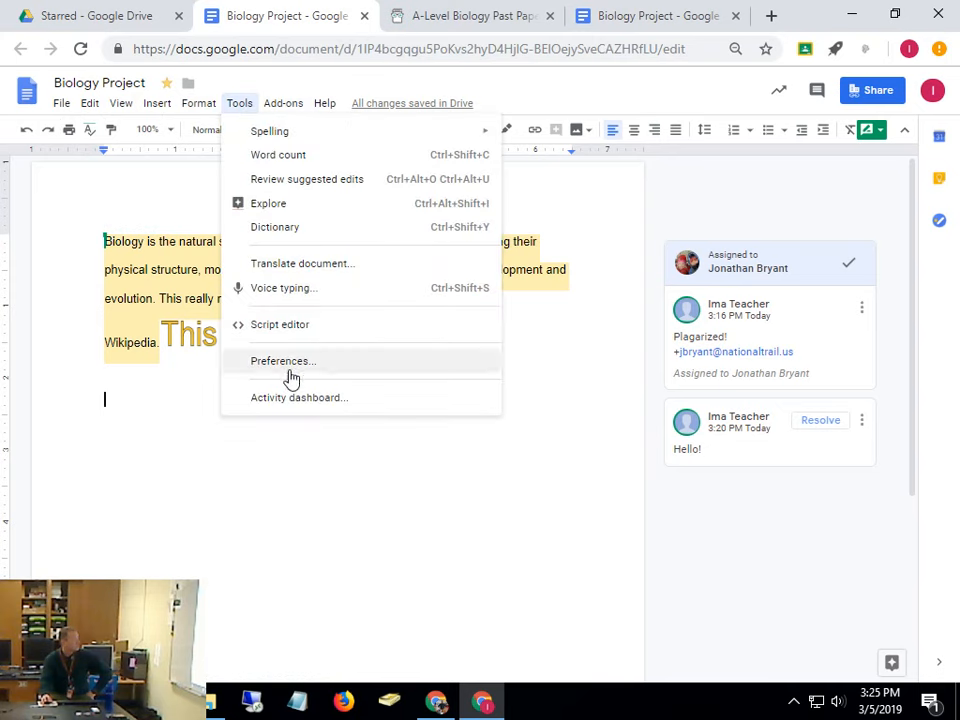
click(292, 402)
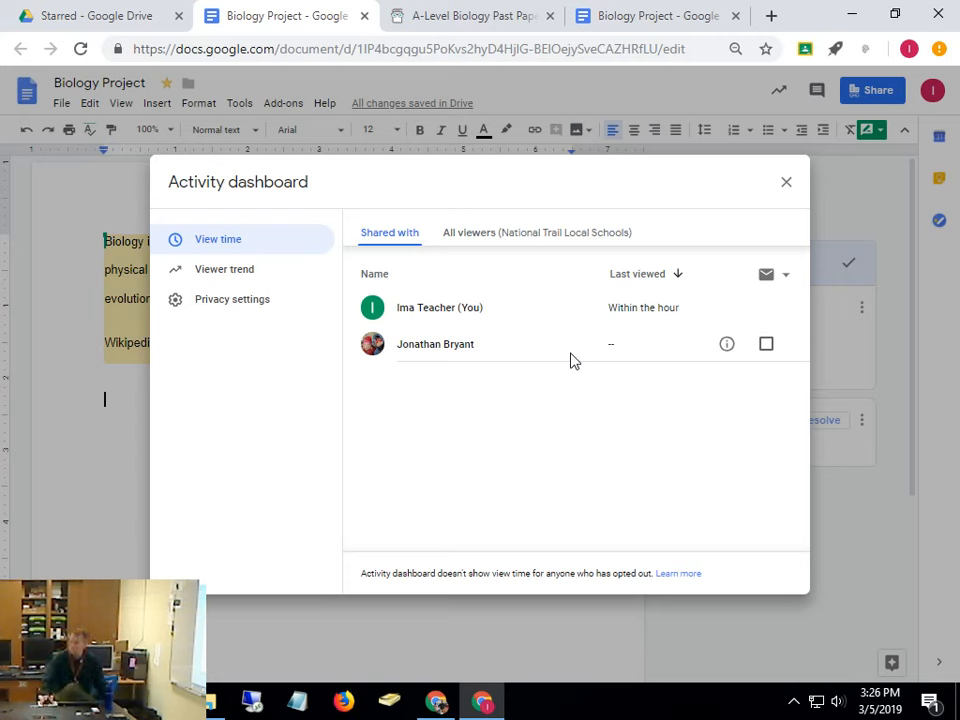
Close the Activity dashboard and share the document with a teacher colleague by sending an invitation
click(787, 182)
click(878, 91)
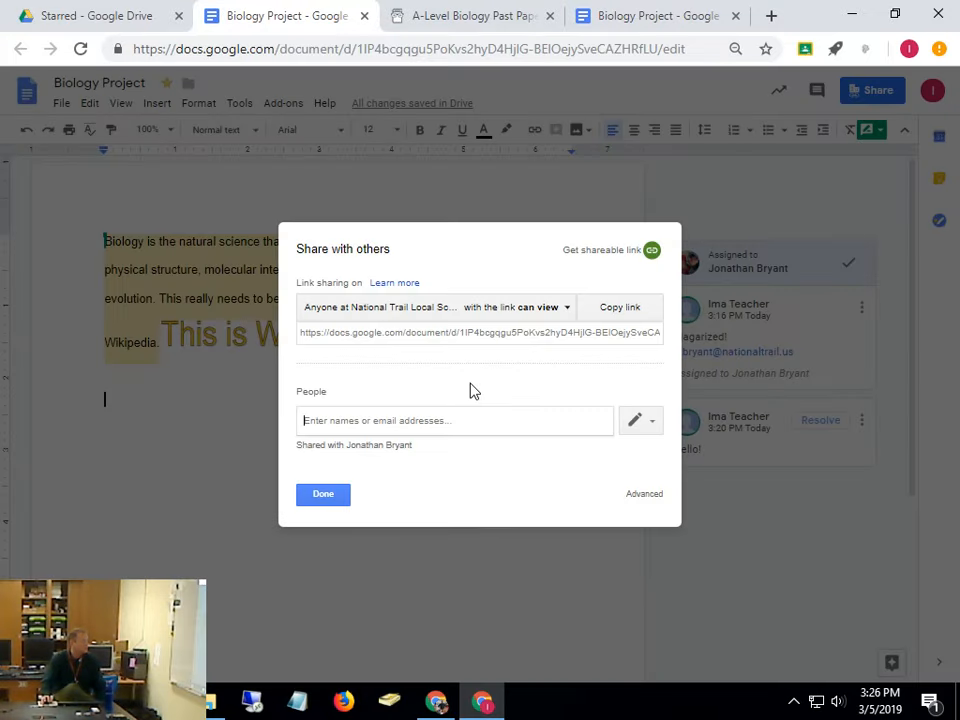
text(dstu)
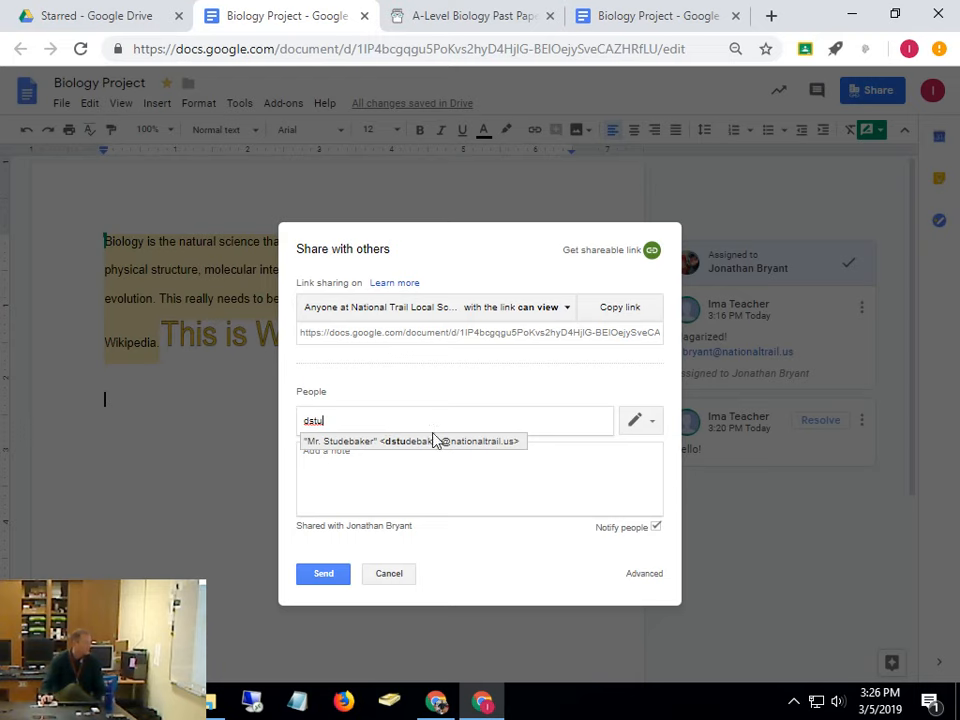
click(441, 443)
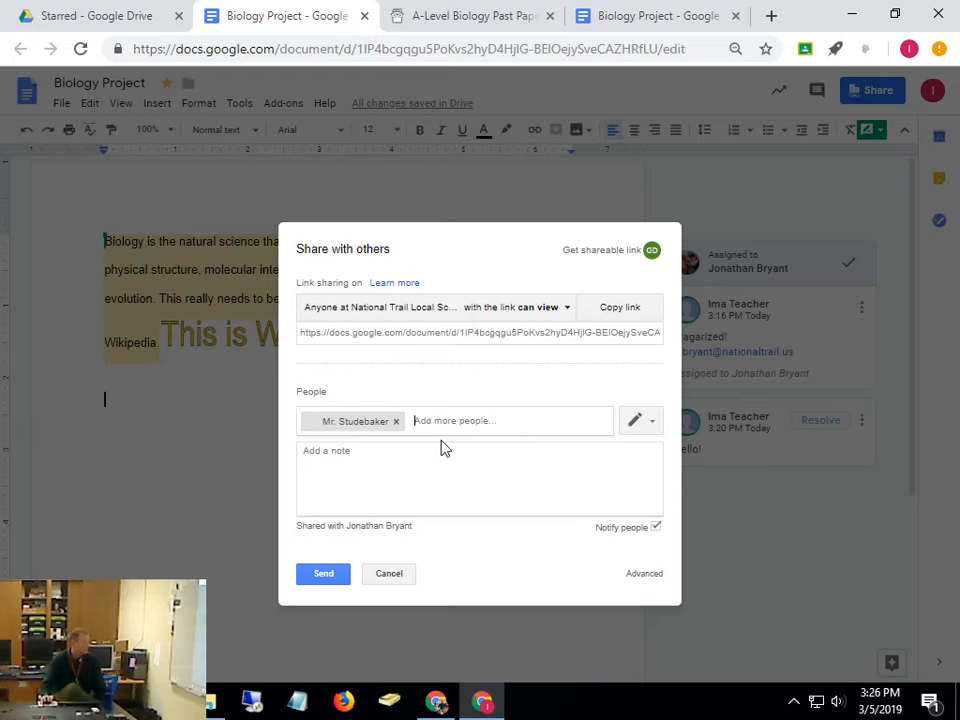
click(316, 579)
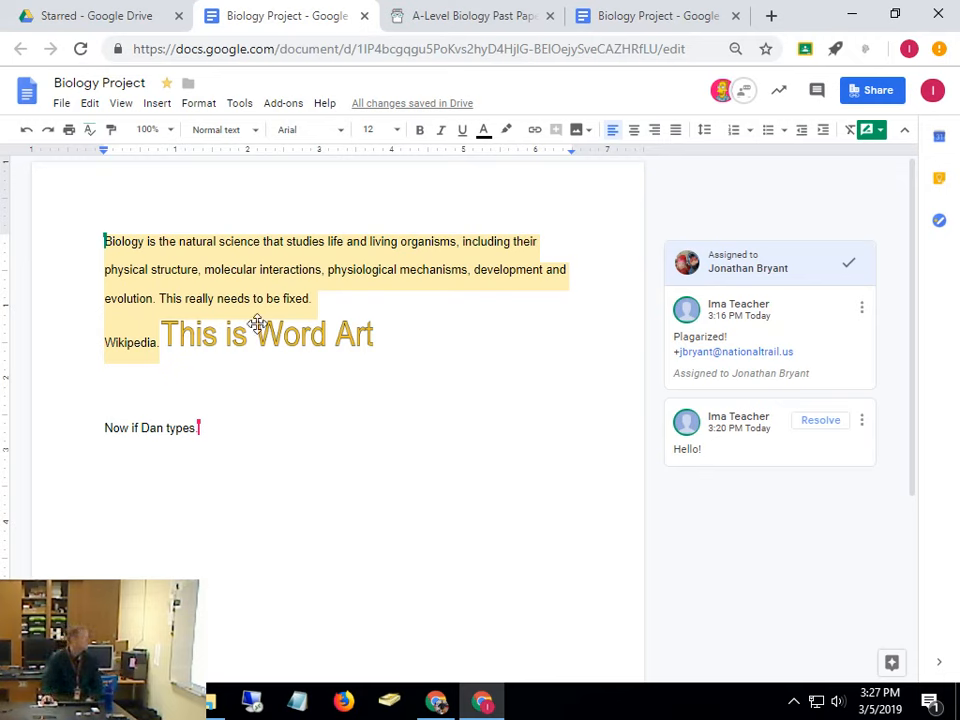
Undo the suggested Word Art deletion and switch the document from Suggesting to Editing mode
click(163, 342)
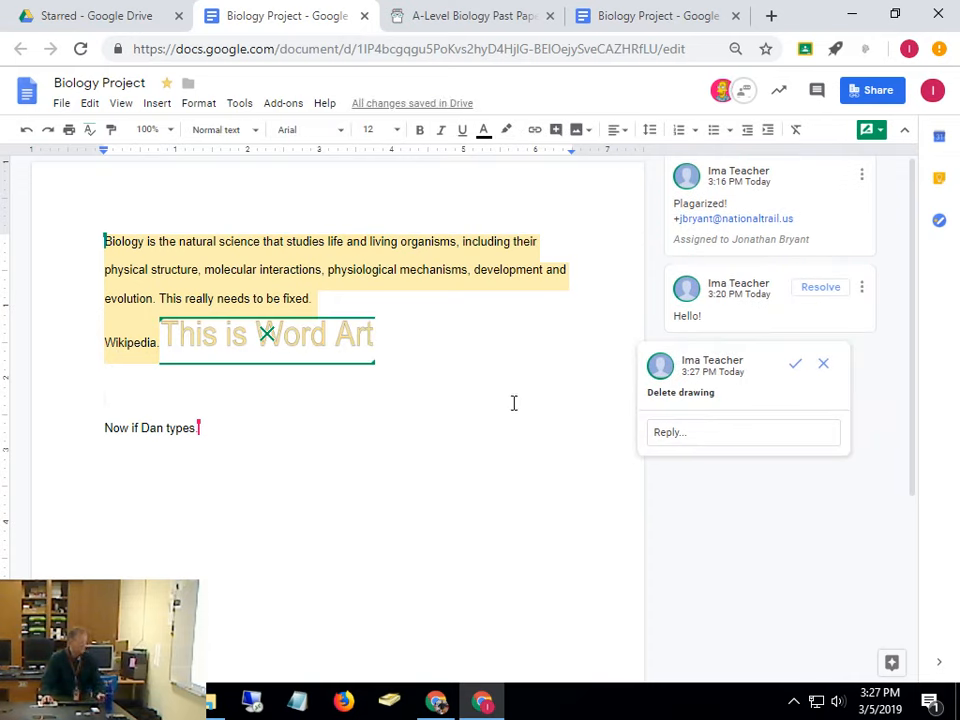
key(ctrl+z)
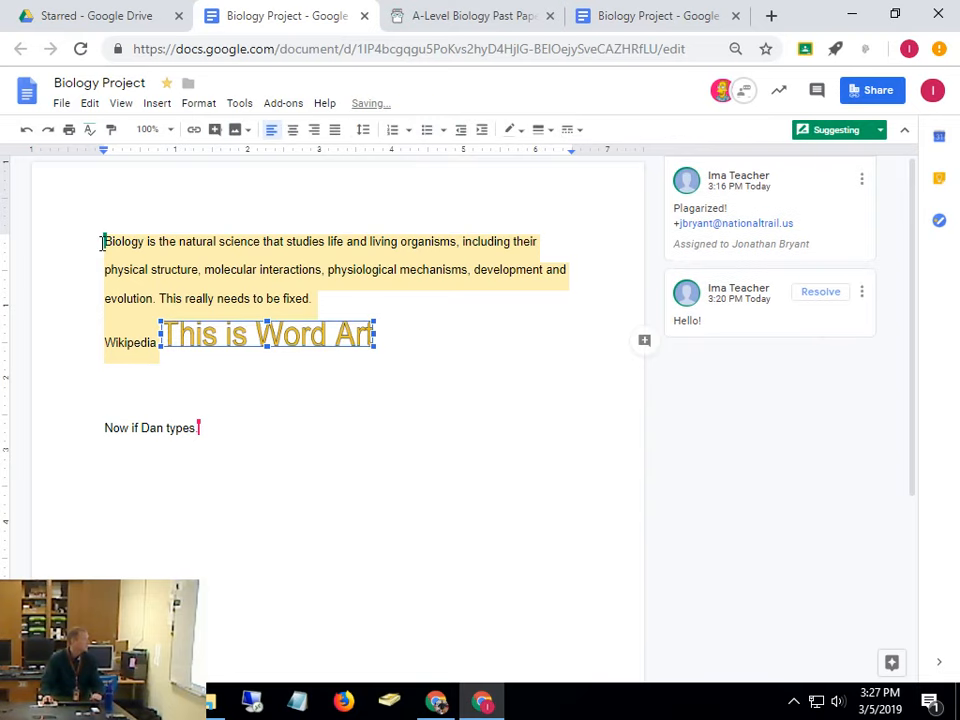
drag(111, 242, 162, 357)
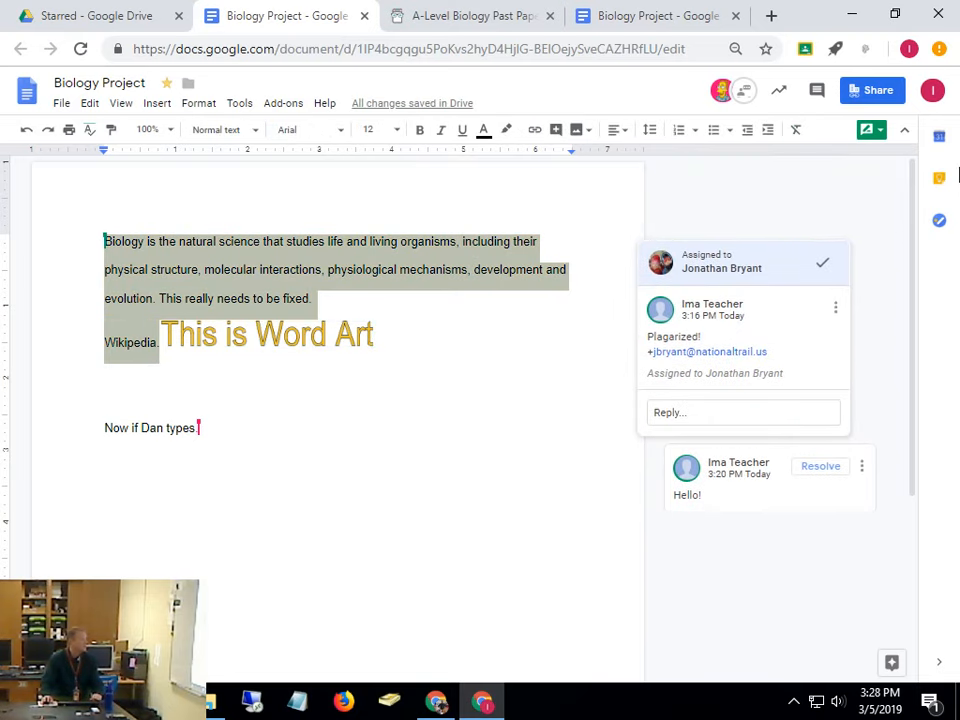
click(878, 131)
click(834, 165)
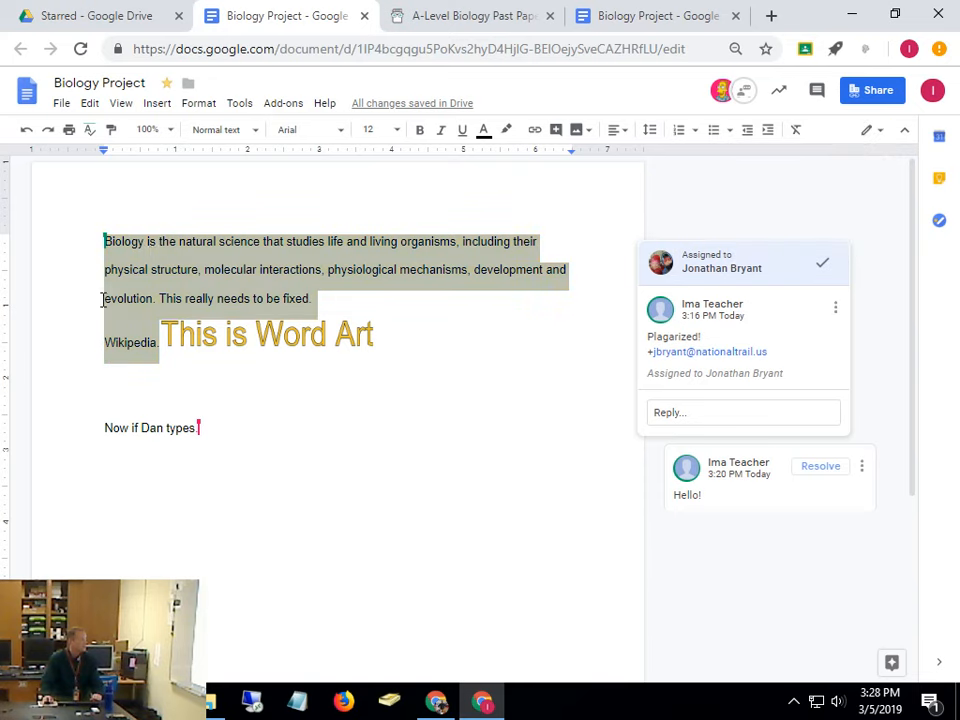
Insert a footnote beginning with 'T', then return to the body text
drag(104, 242, 161, 343)
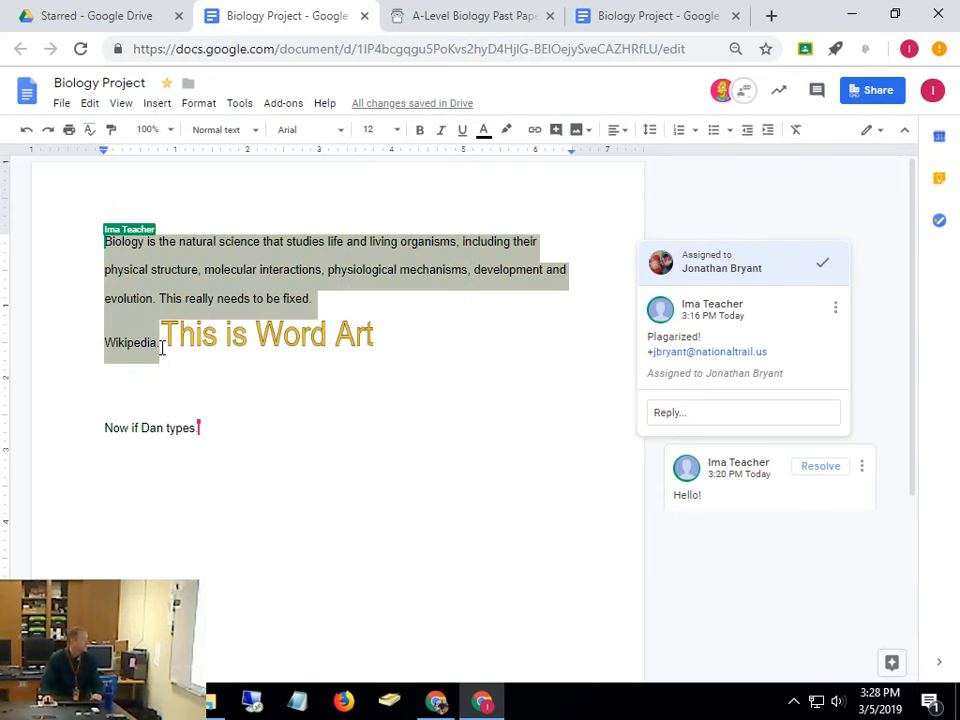
right_click(183, 278)
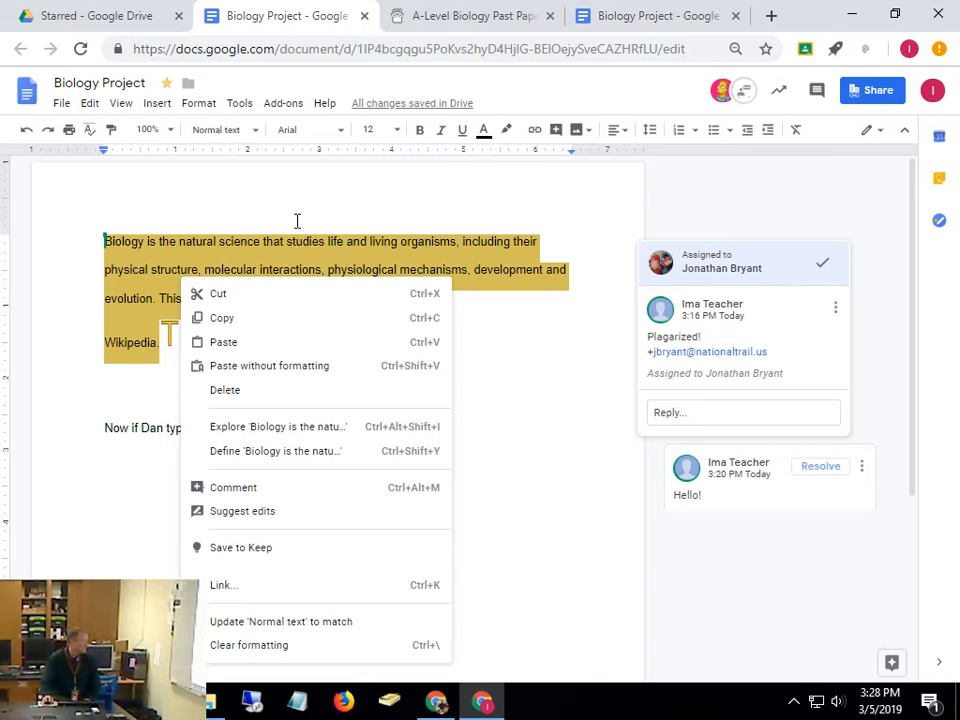
click(155, 104)
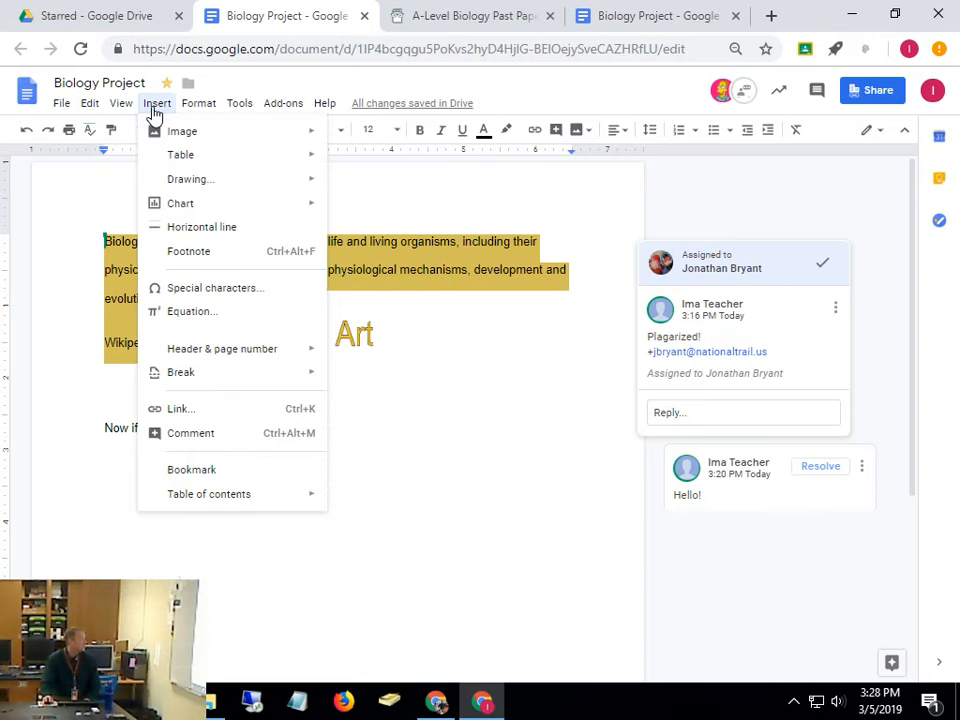
mouse_move(156, 140)
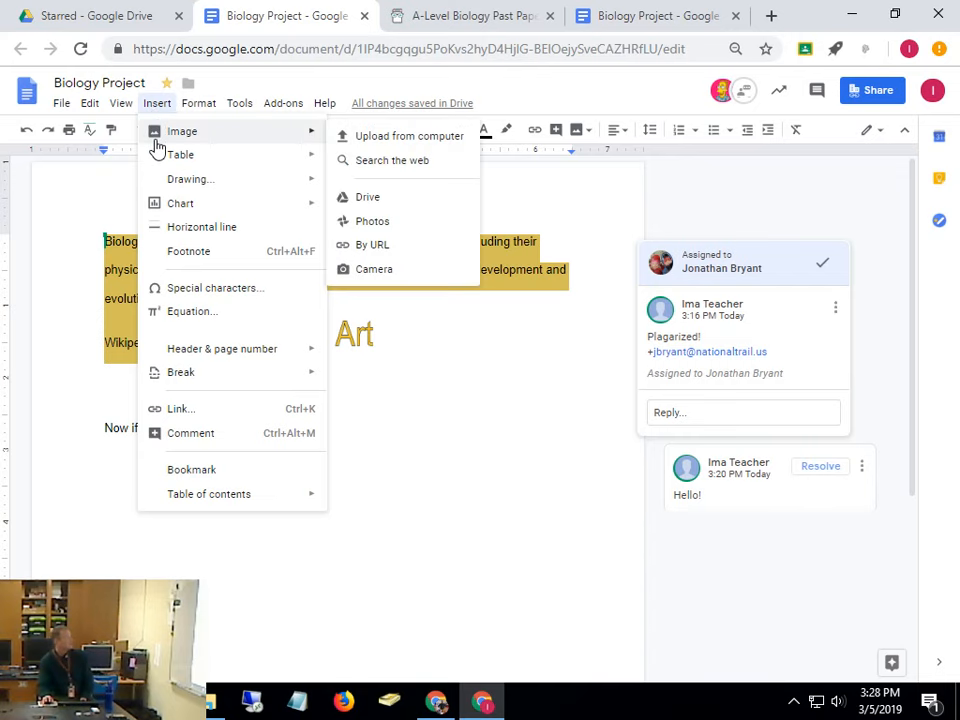
click(180, 251)
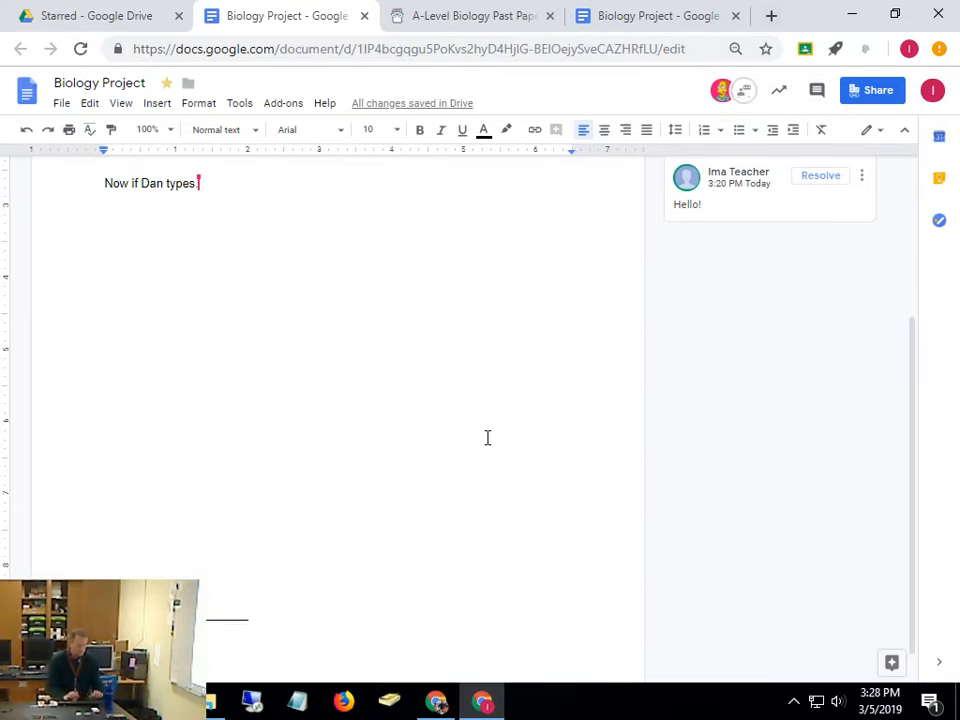
text(T)
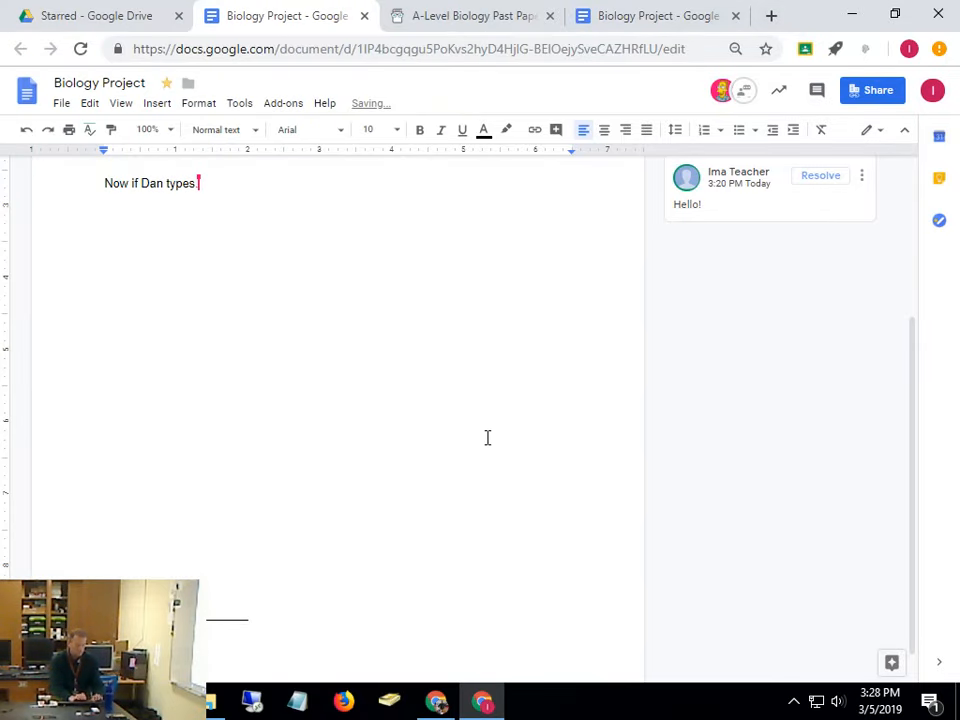
key(Return)
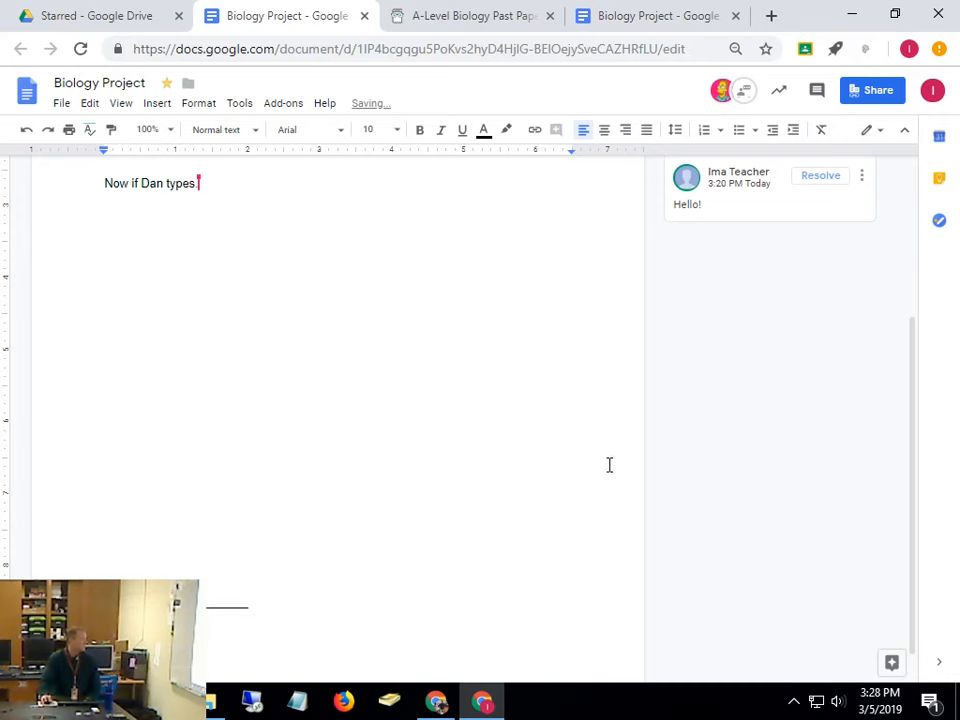
click(333, 351)
scroll(333, 351, up, 3)
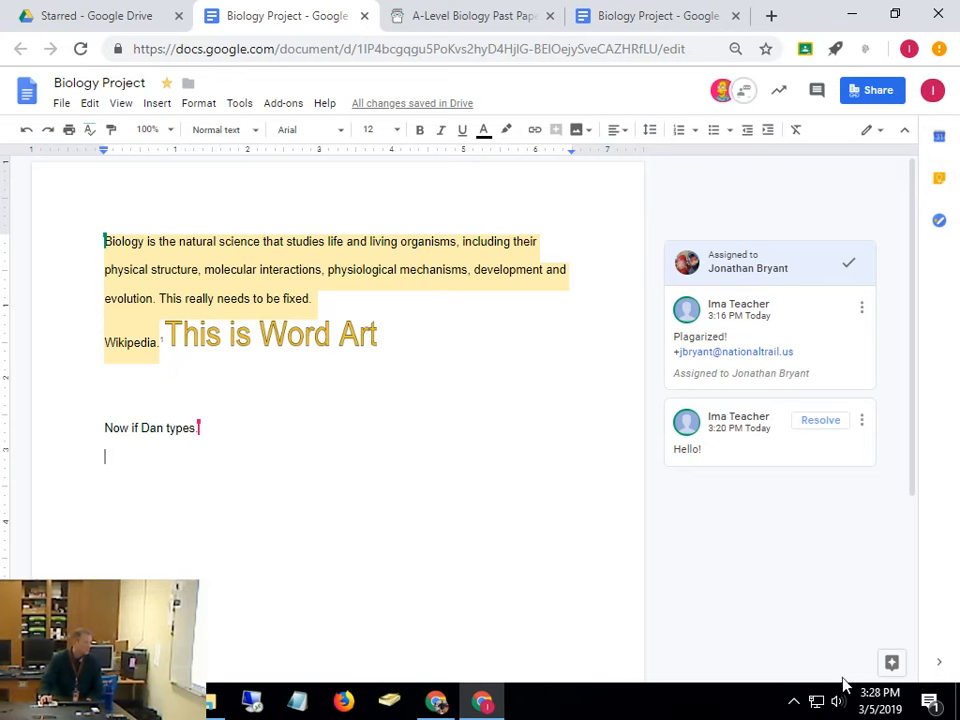
Open Explore to see suggested topics Mechanism, Natural science, Evolution and related images
click(891, 662)
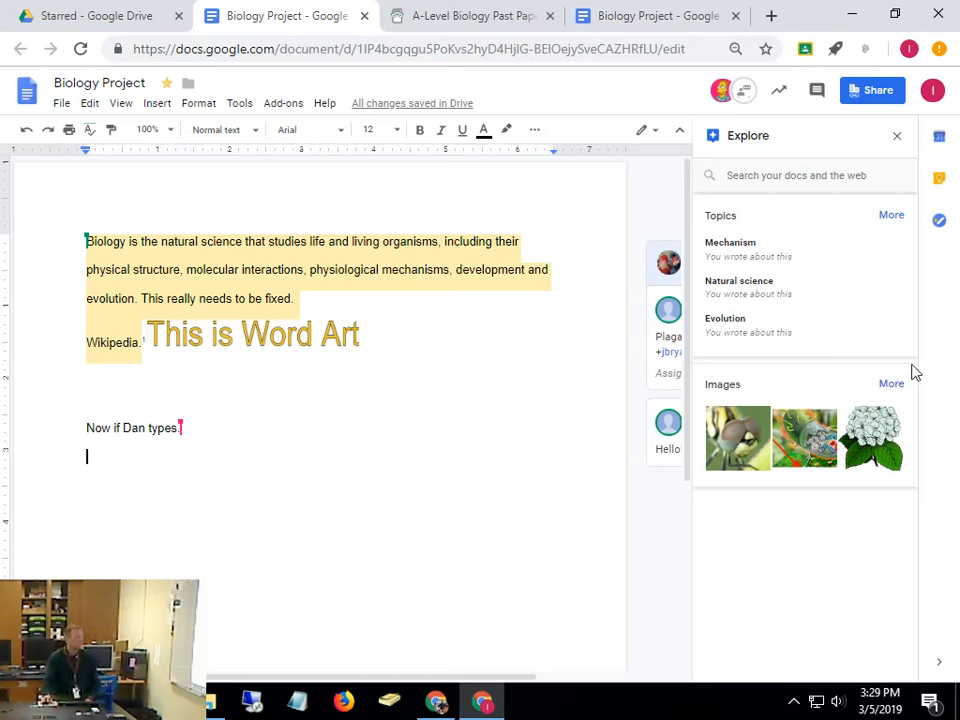
Search Explore for 'biology high school teacher salary' and open the Glassdoor result
click(898, 135)
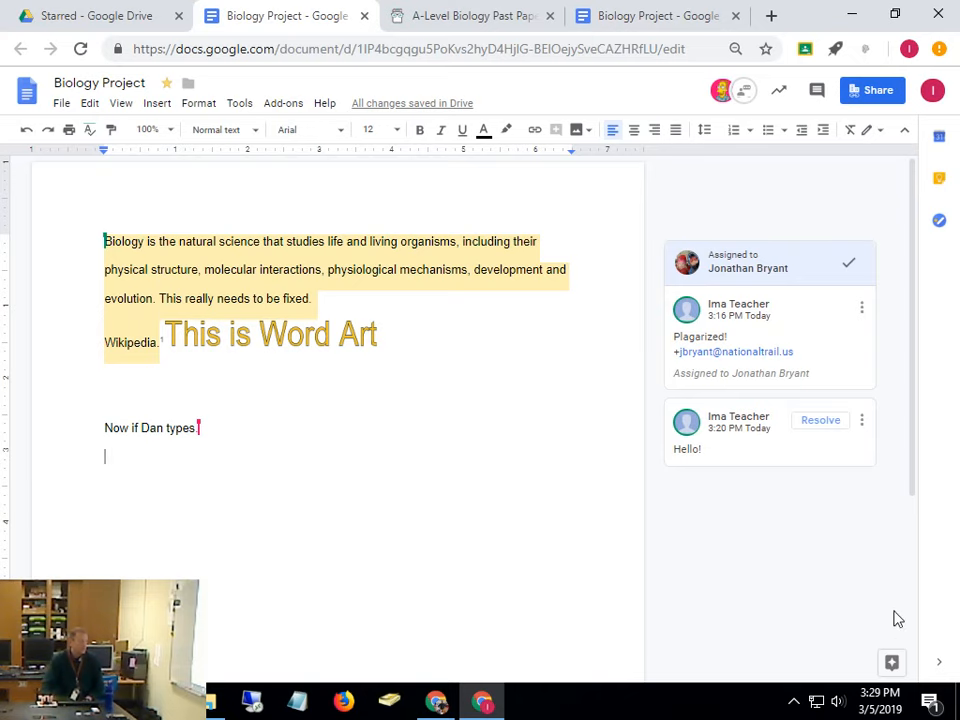
click(891, 665)
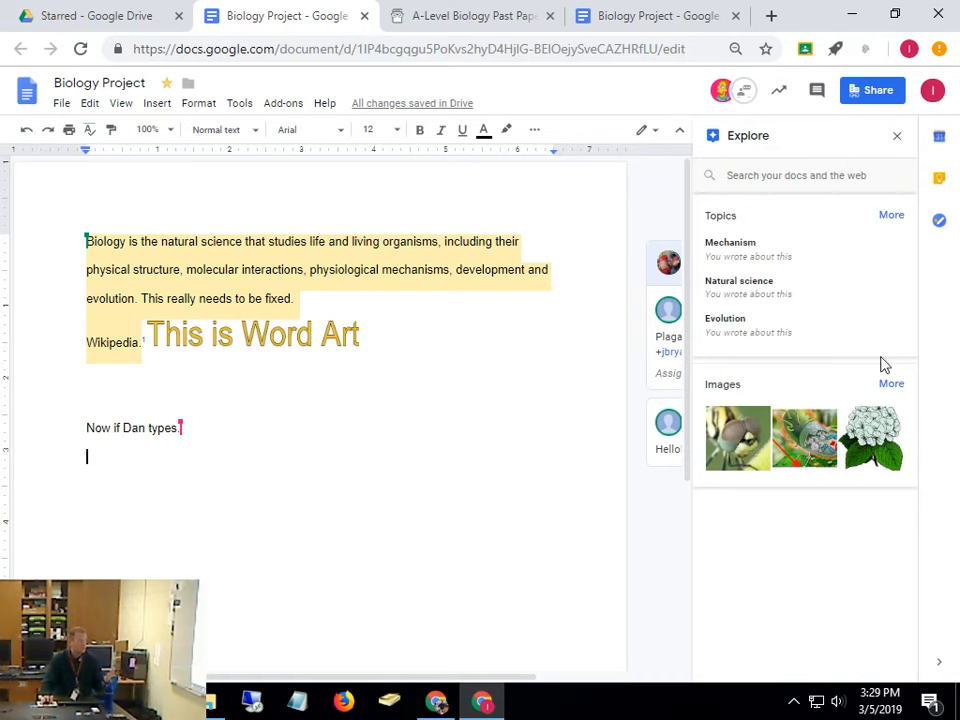
click(778, 175)
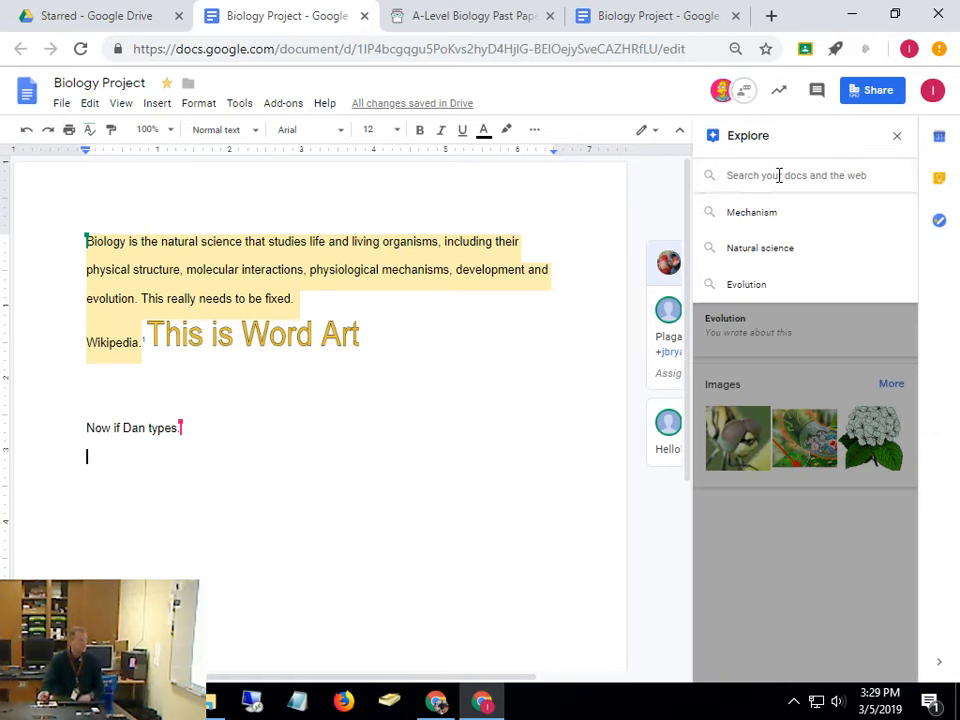
text(biolo)
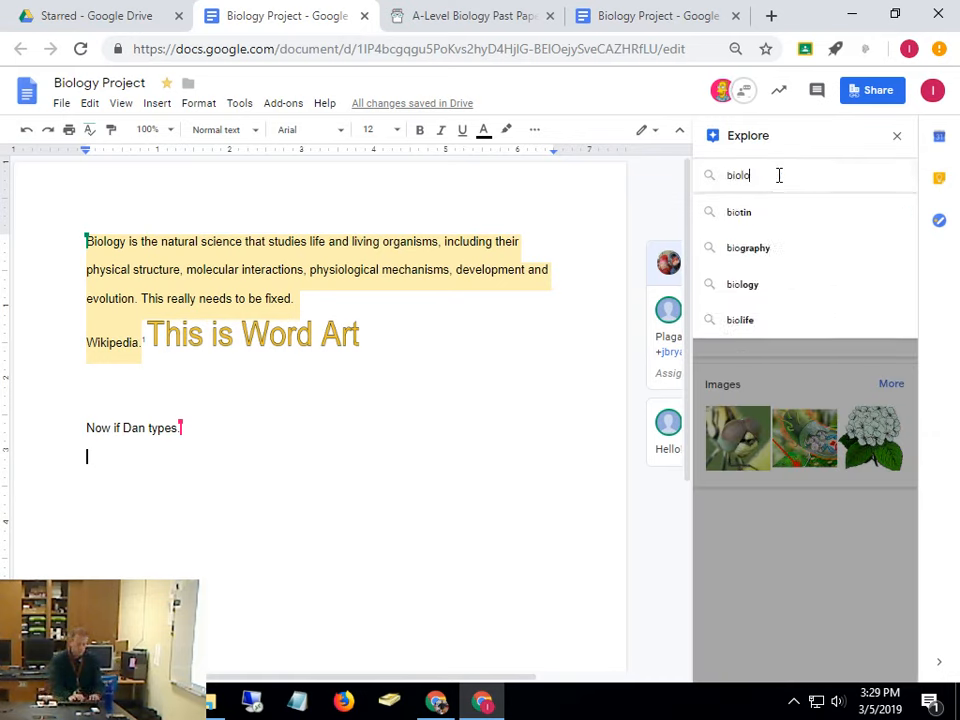
text(gy high school)
key(Down)
key(Down)
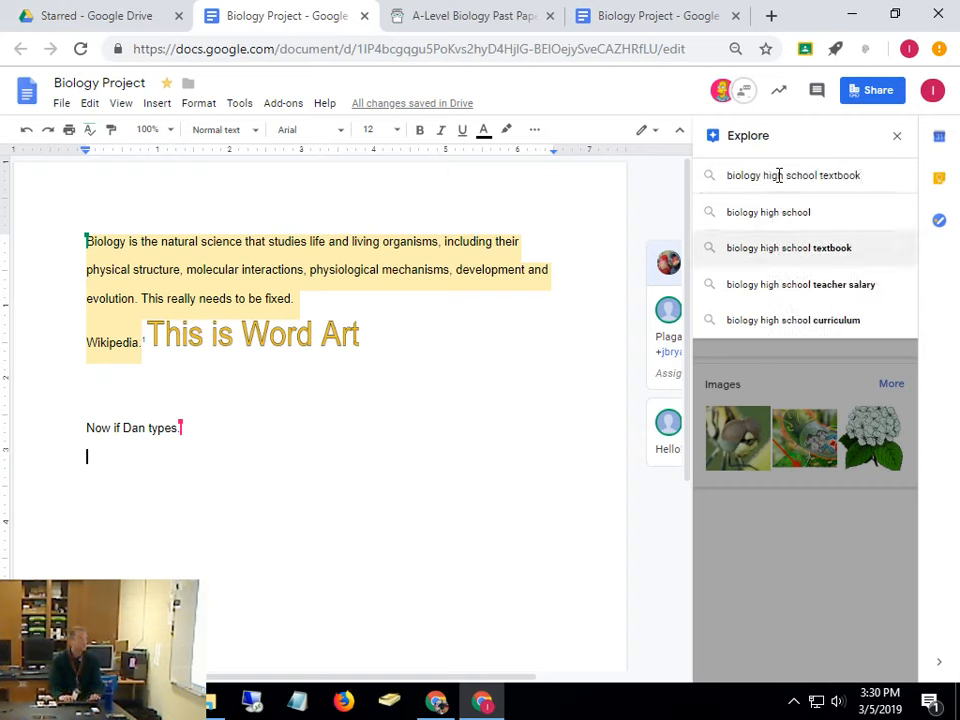
key(Down)
key(Return)
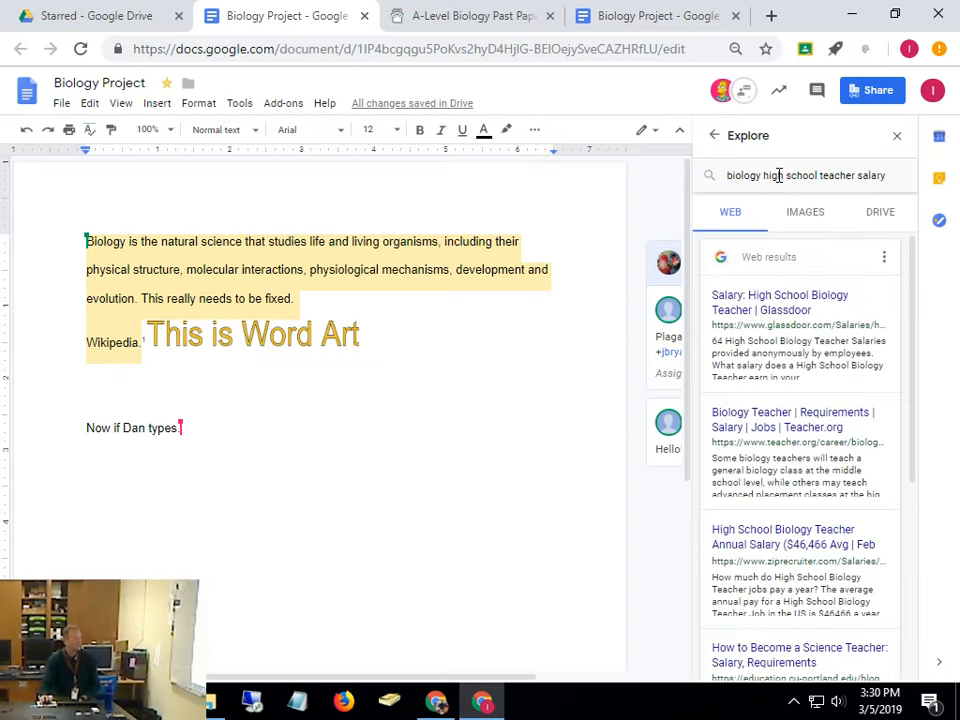
click(780, 296)
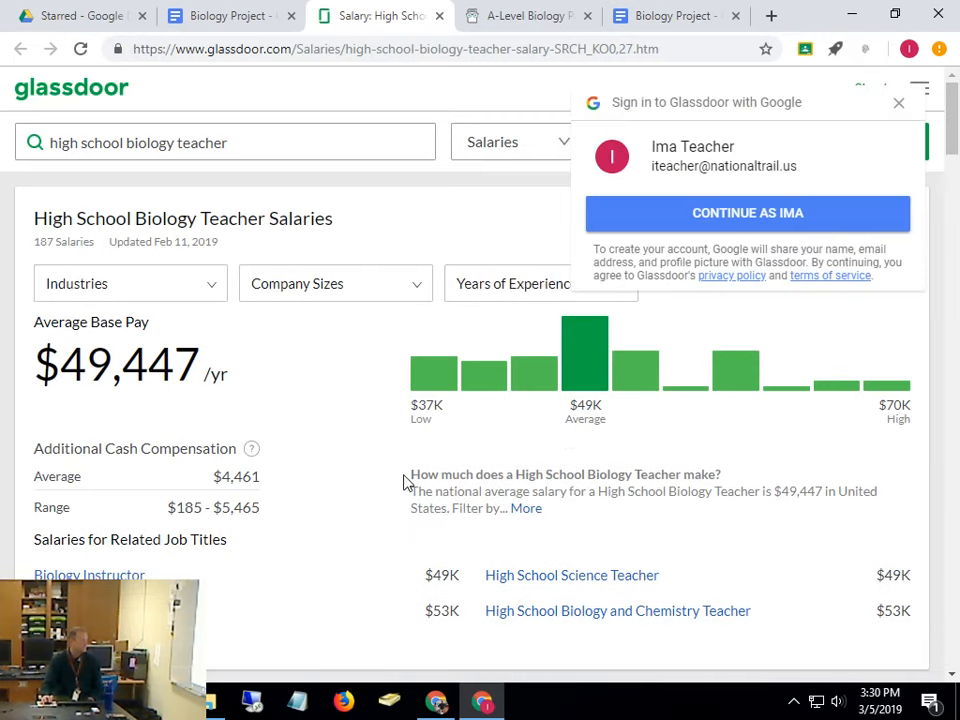
Highlight Glassdoor's average salary answer, then go back to the Biology Project tab
drag(404, 482, 871, 516)
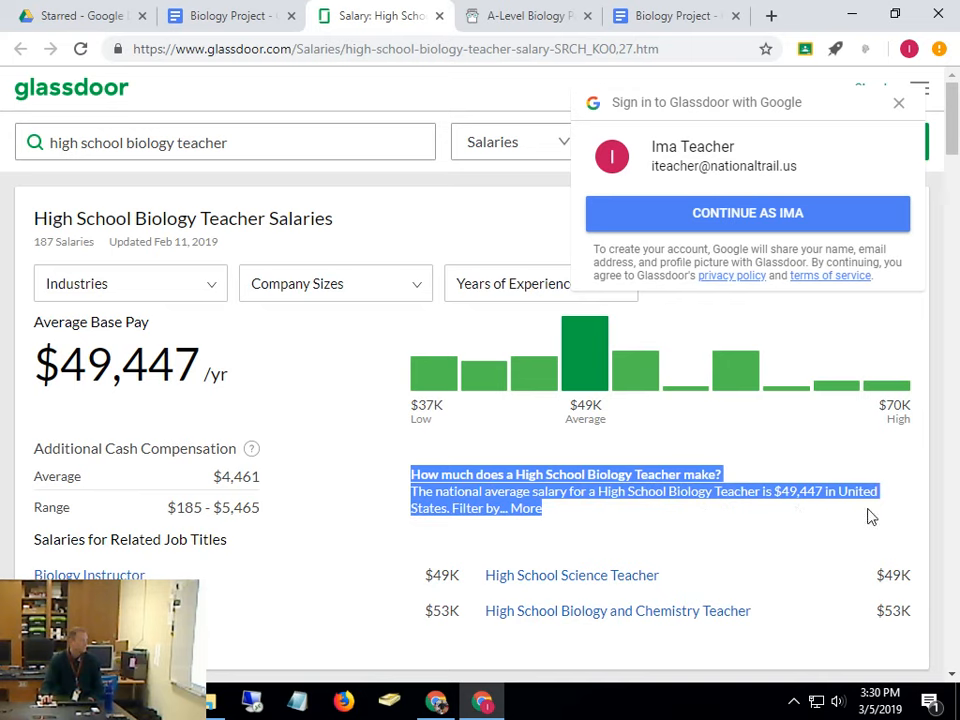
click(776, 456)
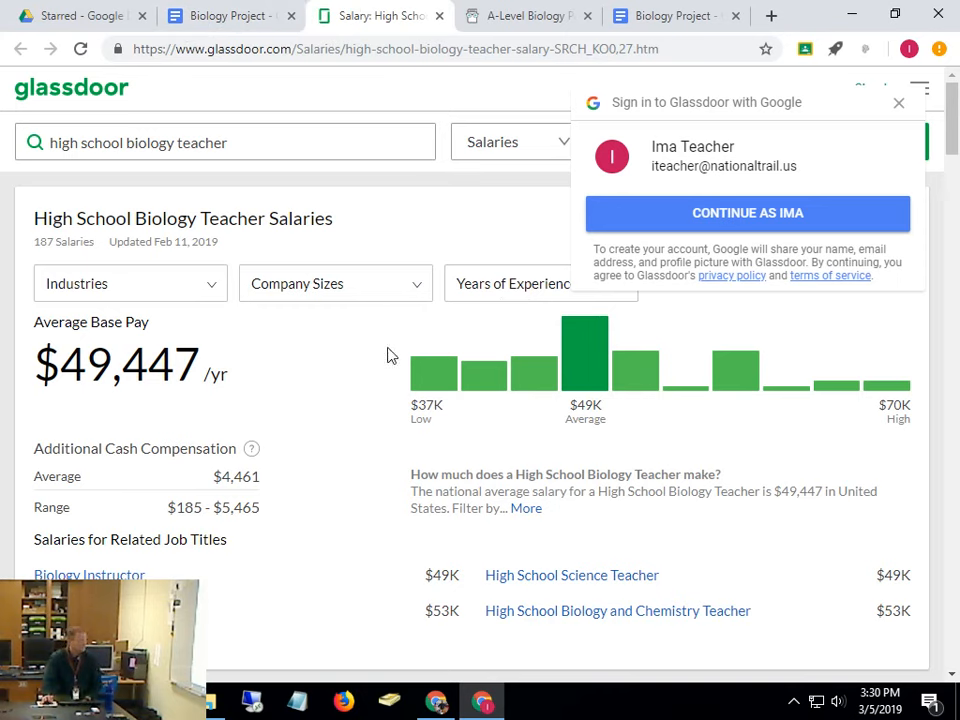
click(217, 18)
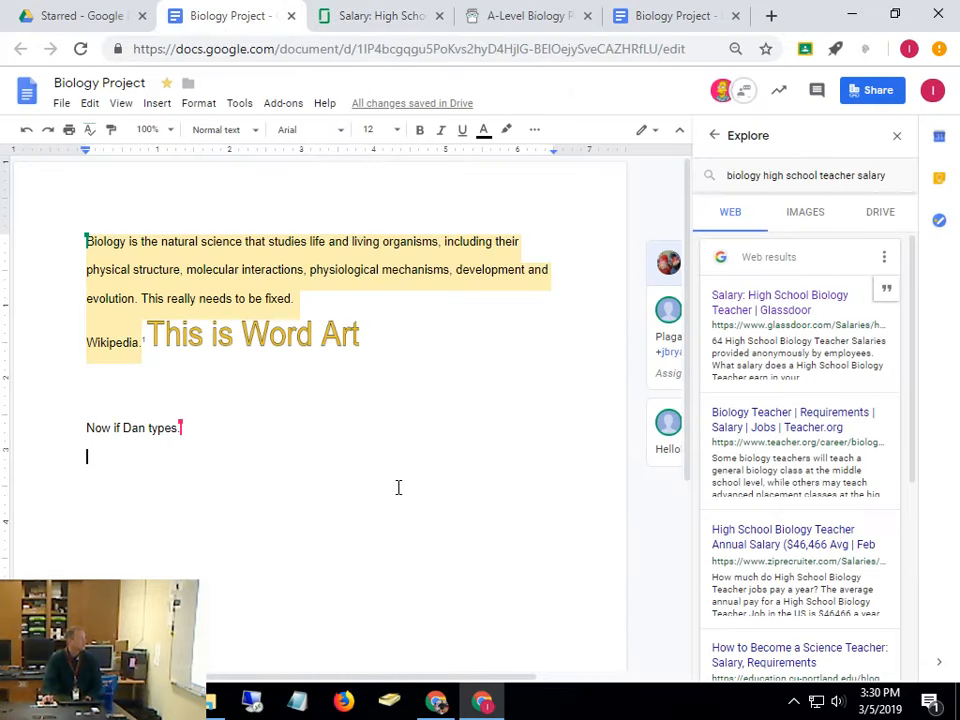
Close the Explore panel and scroll through the document alongside its two comment threads
click(896, 137)
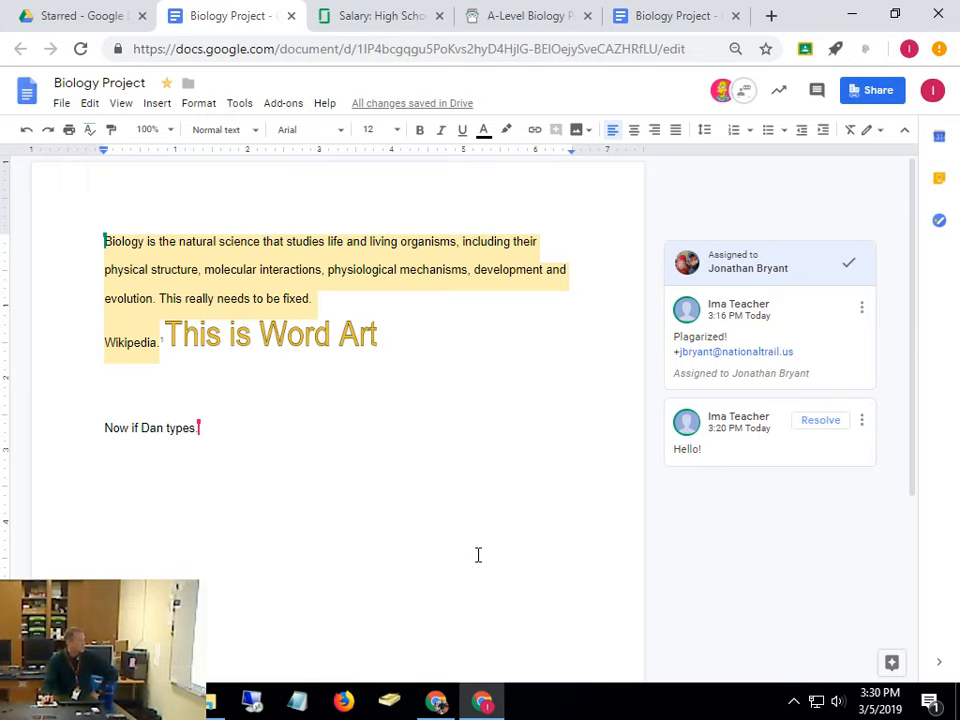
scroll(478, 555, down, 5)
scroll(478, 555, up, 5)
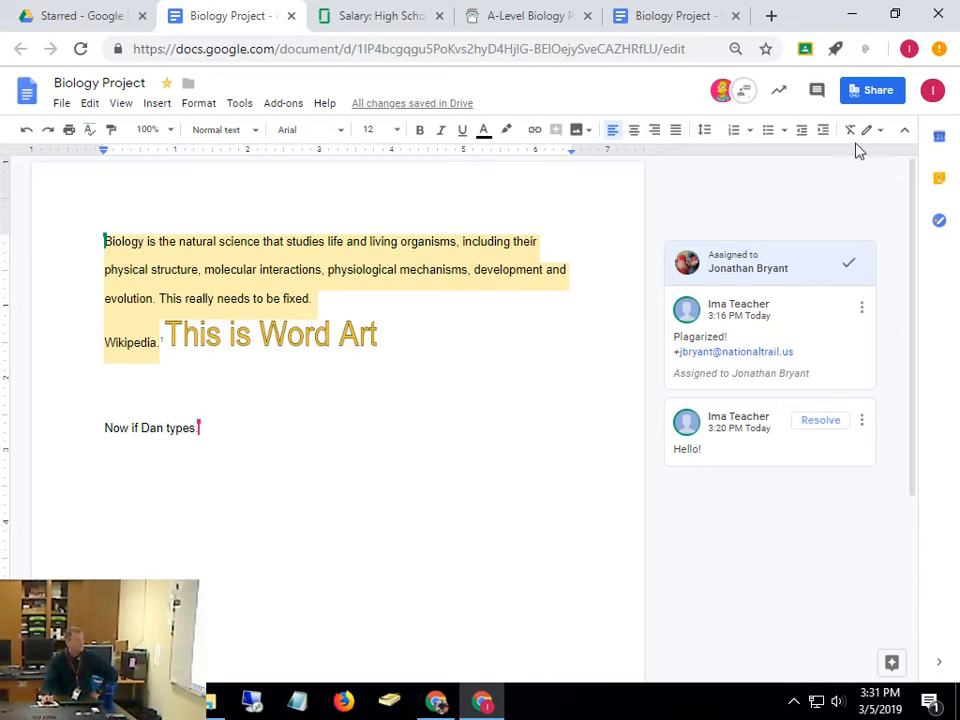
From the Drive Starred page, create a new folder named 'Biology Project'
click(85, 20)
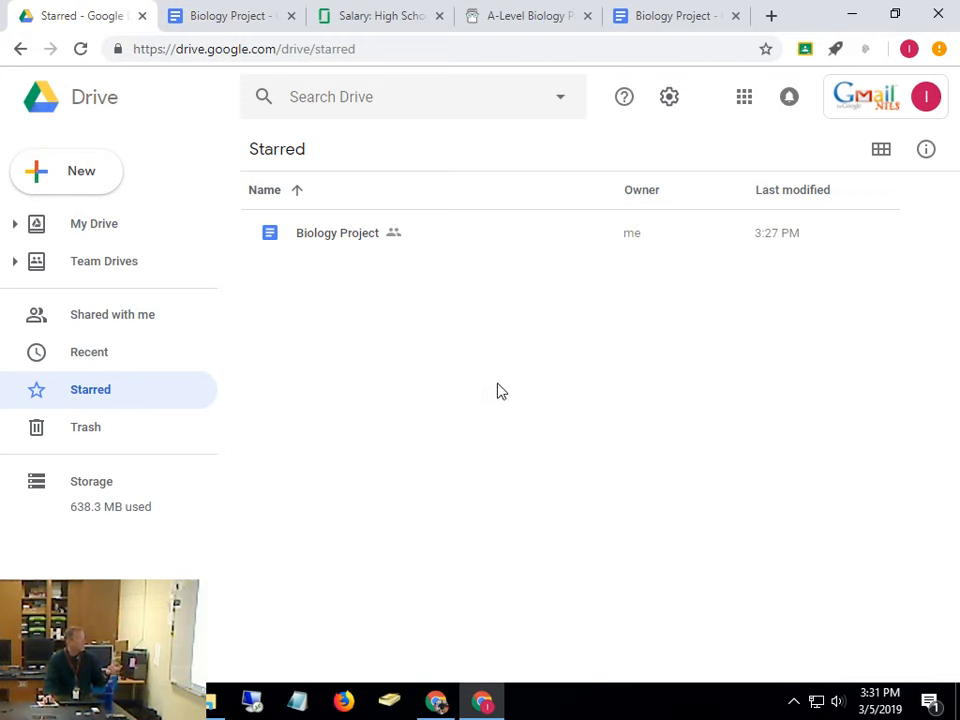
click(55, 177)
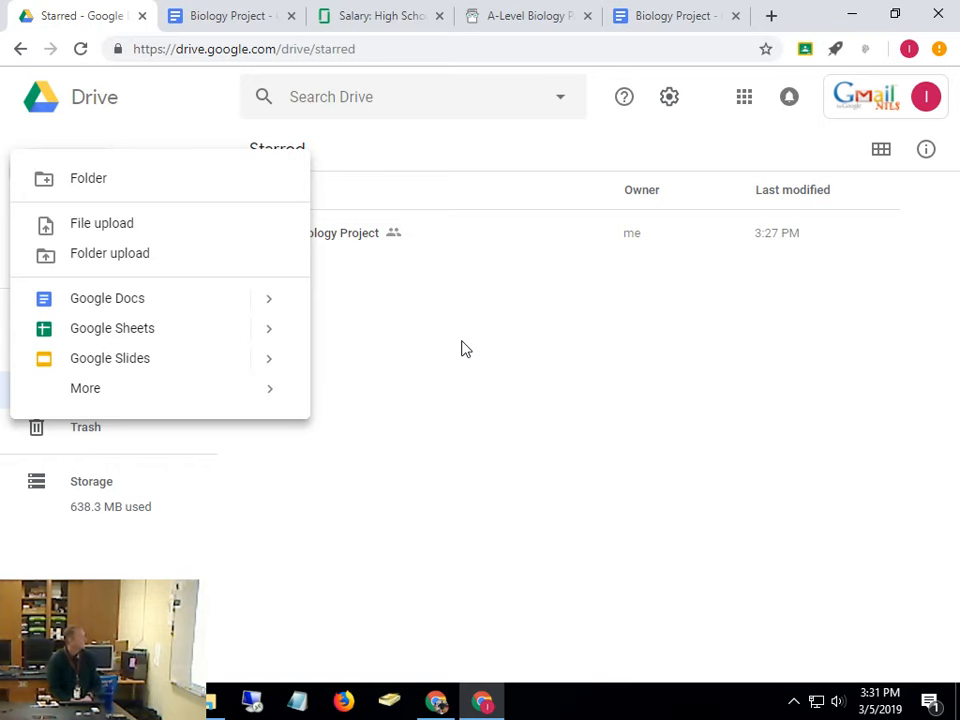
click(104, 186)
text(Bio)
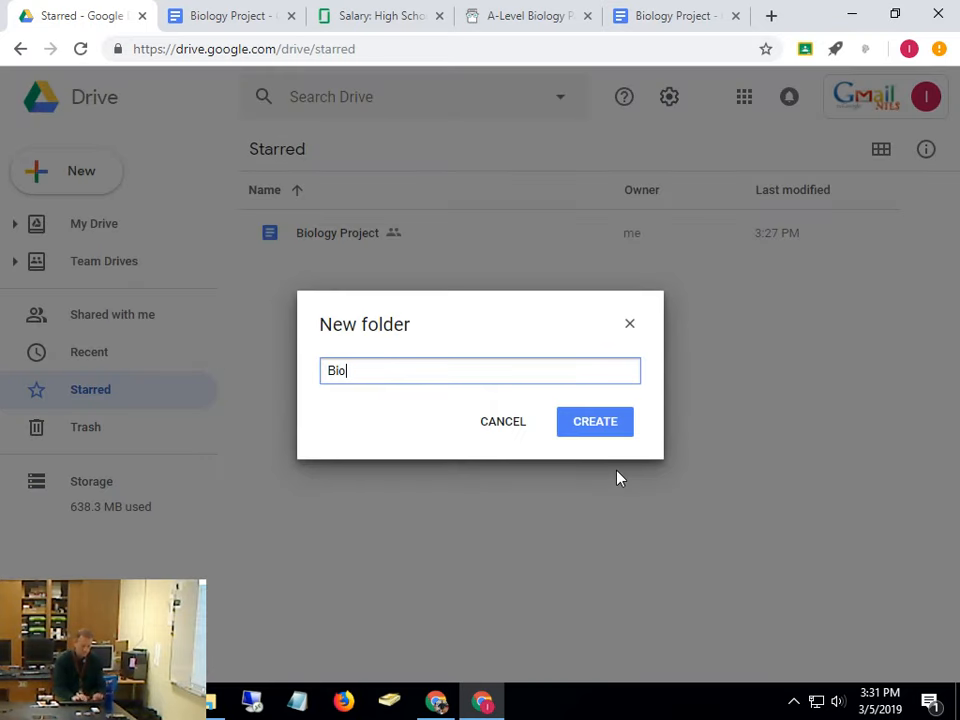
text(logy Project)
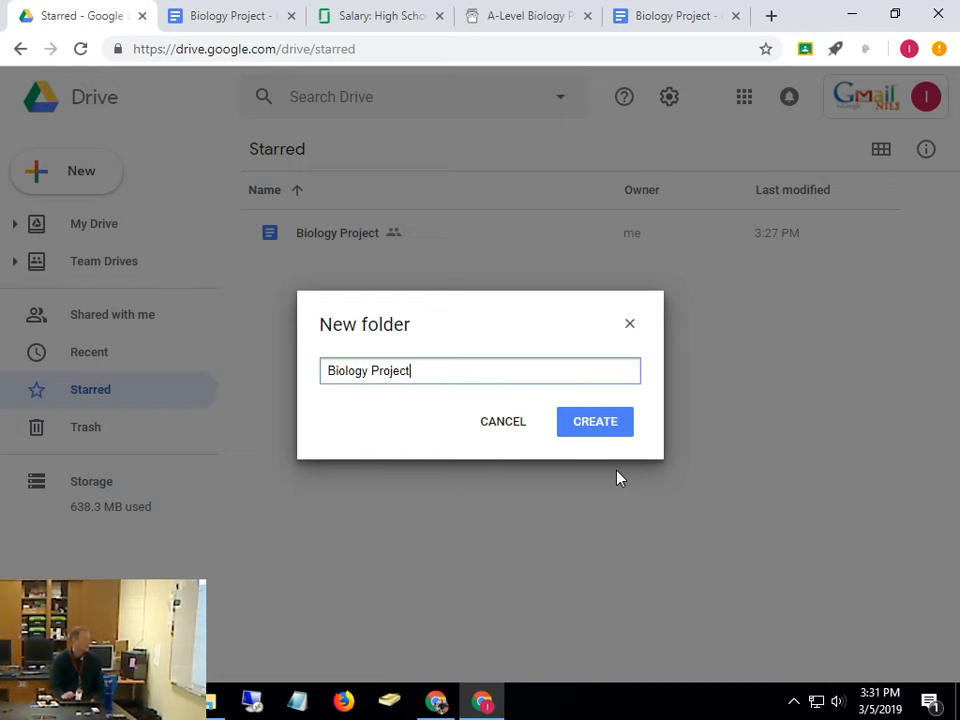
click(610, 427)
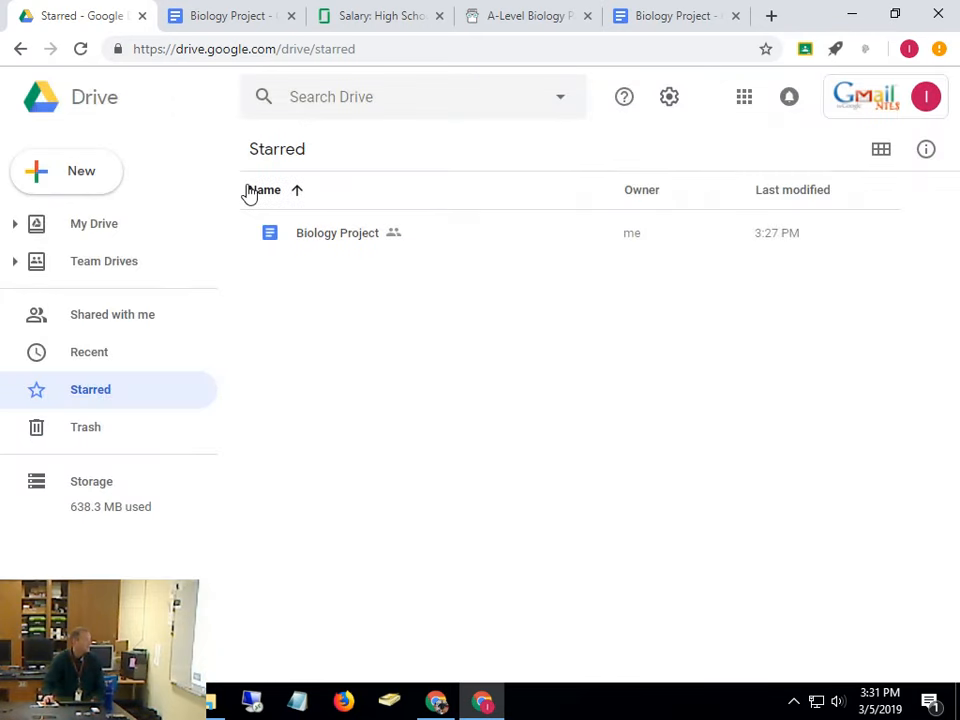
In My Drive, move the Biology Project doc into the Biology Project folder
click(98, 225)
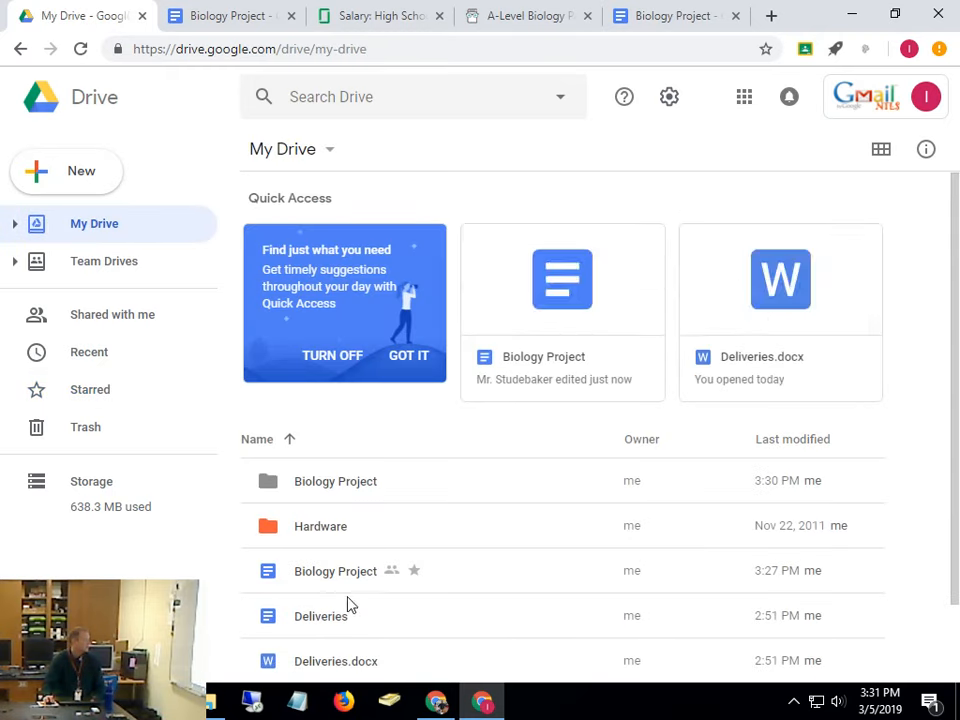
drag(350, 578, 349, 491)
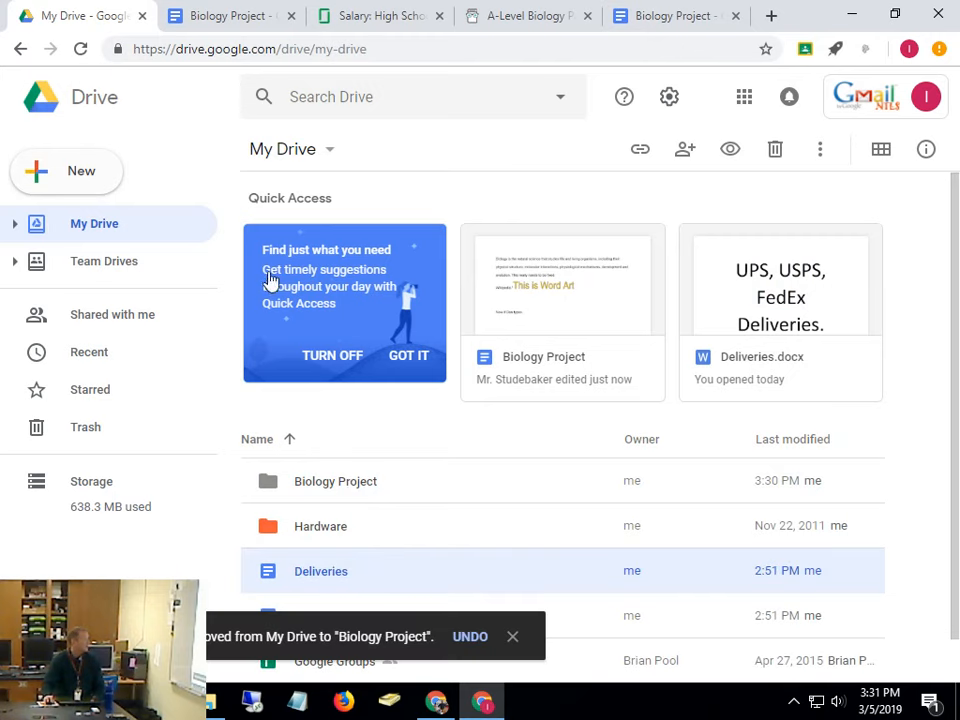
click(108, 226)
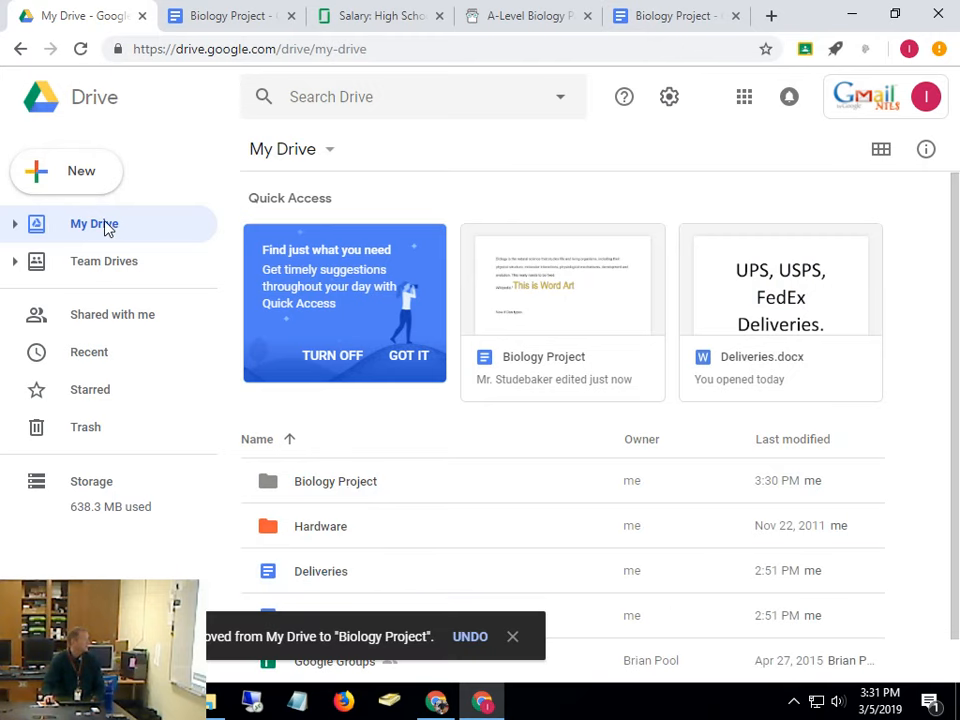
Create a 'Freshman Class Projects' folder, then open the Biology Project folder
click(94, 167)
click(68, 179)
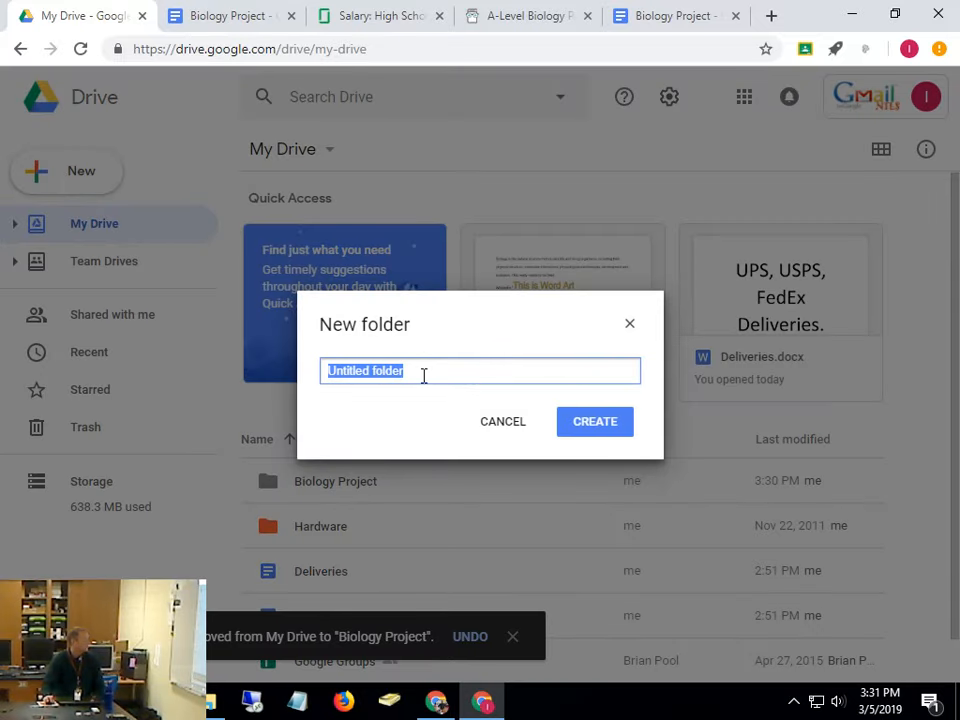
text(Freshman Classe)
key(BackSpace)
key(BackSpace)
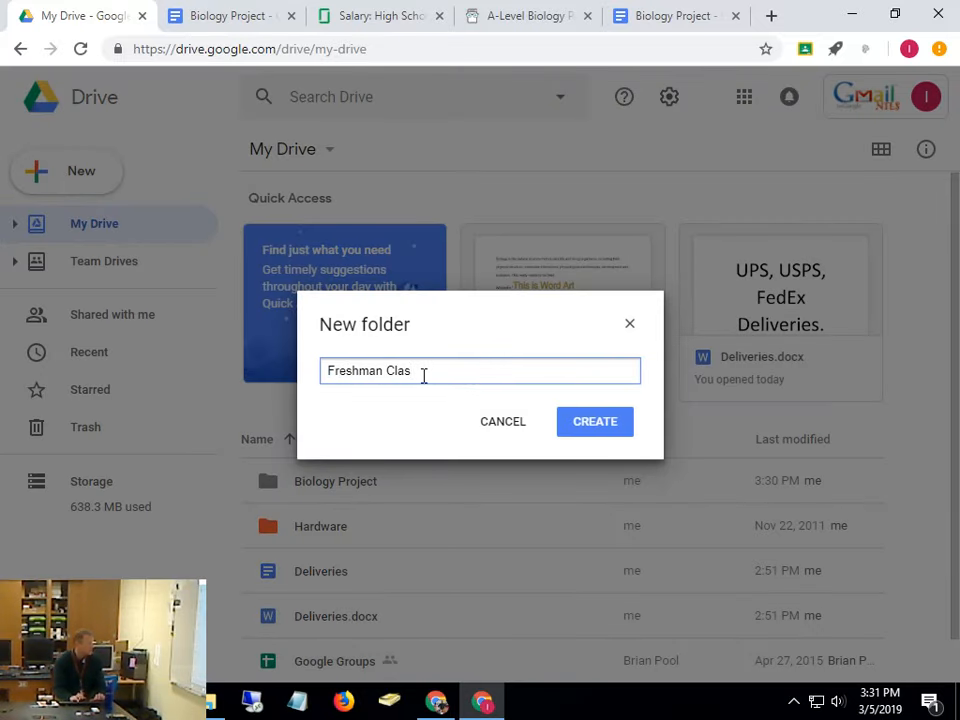
text(s Pr)
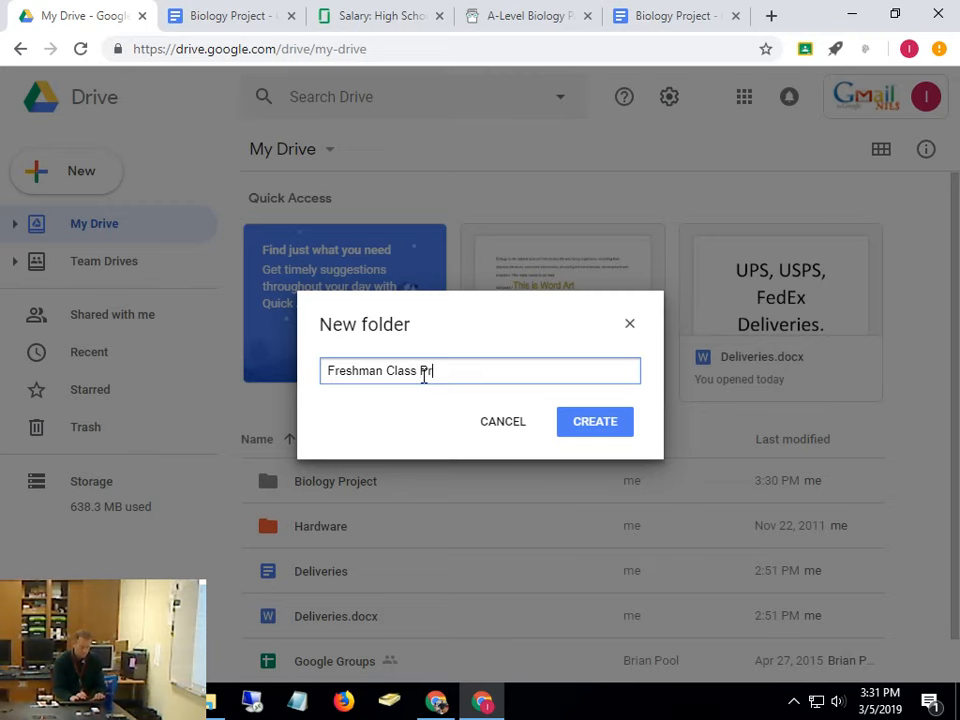
text(ojects)
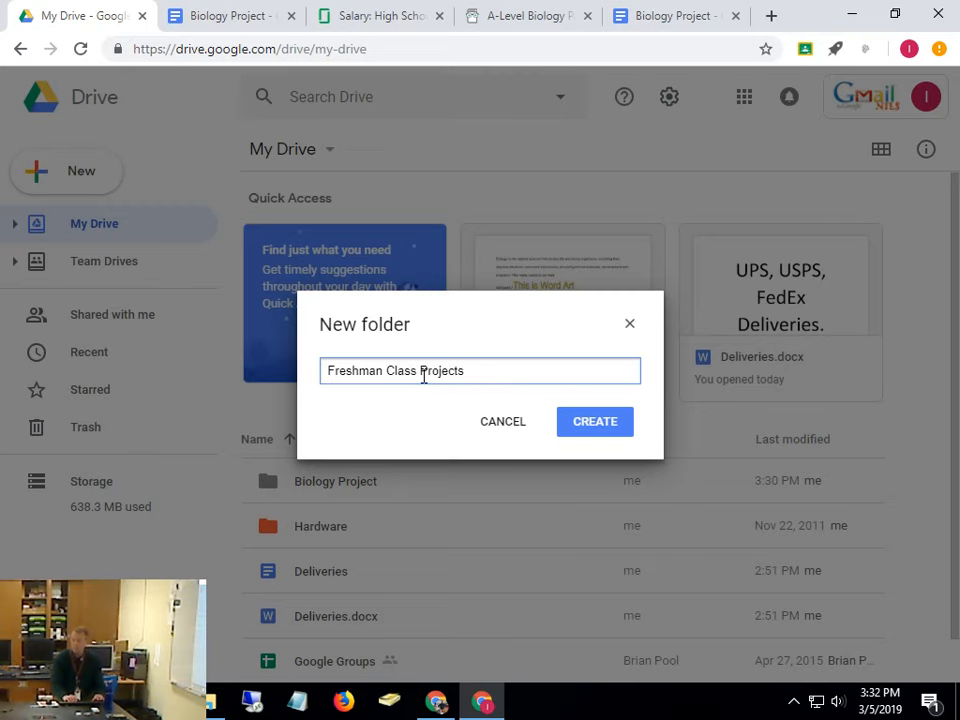
key(Return)
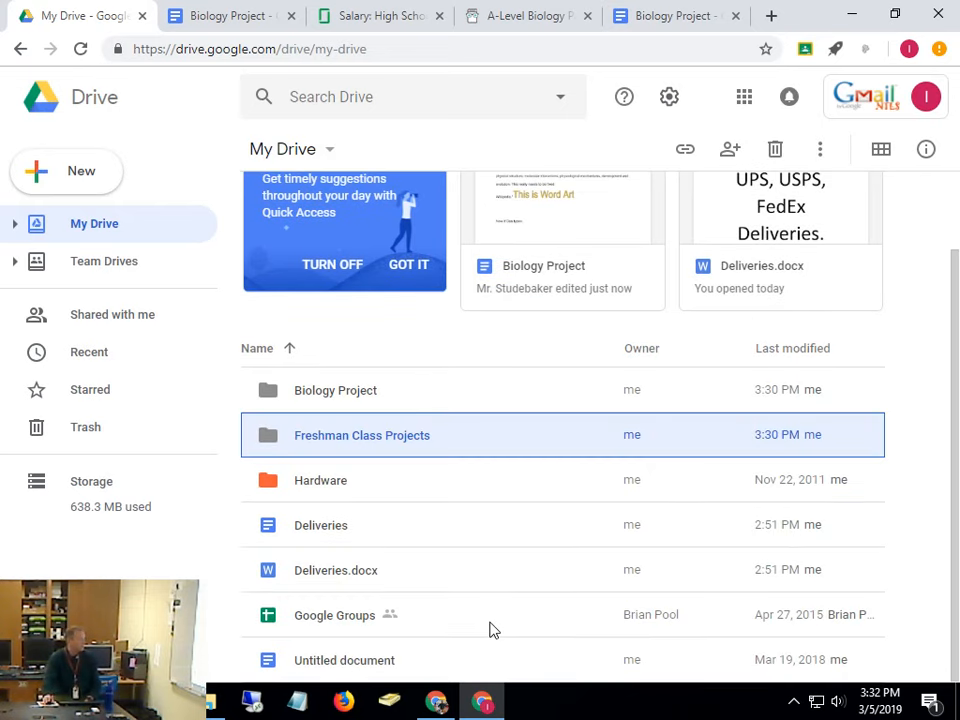
double_click(366, 396)
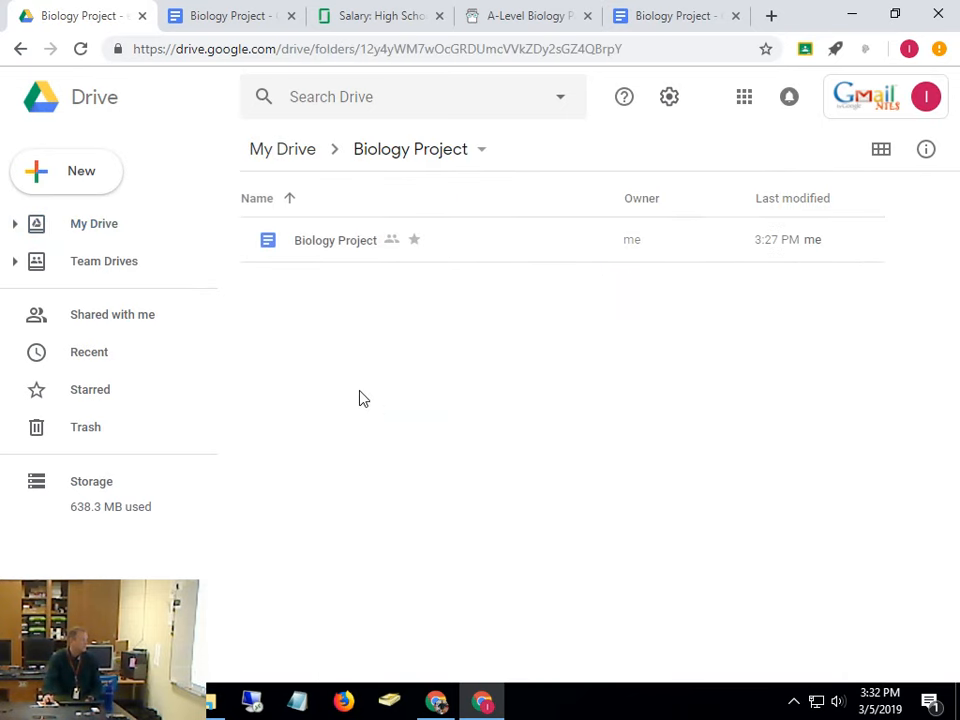
Use Move to on the Biology Project doc, go back to My Drive, and add it to Freshman Class Projects
right_click(351, 250)
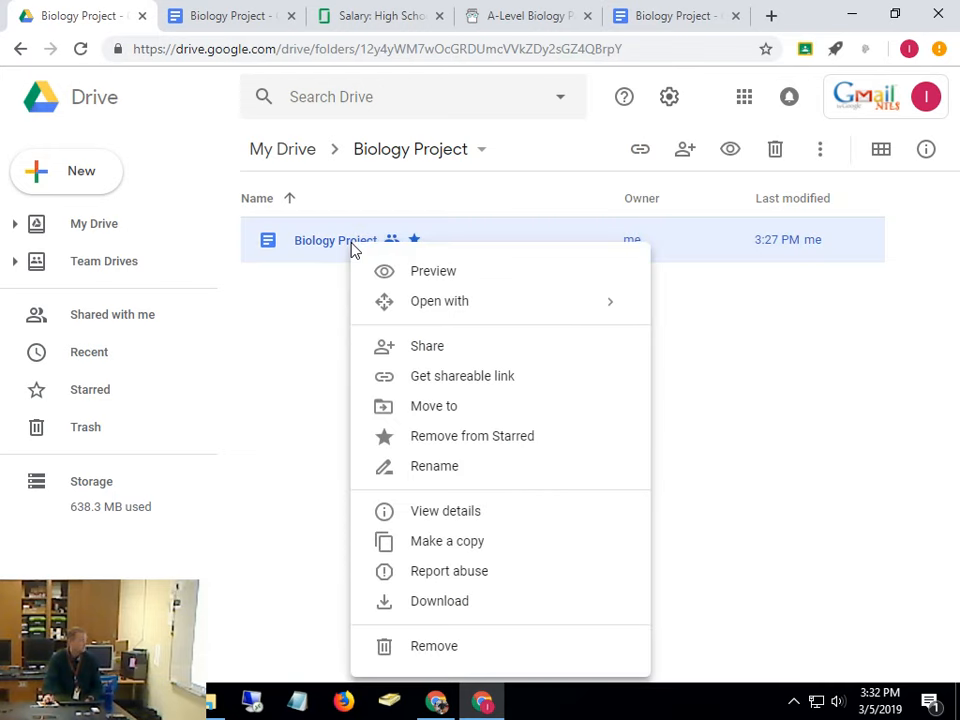
click(471, 408)
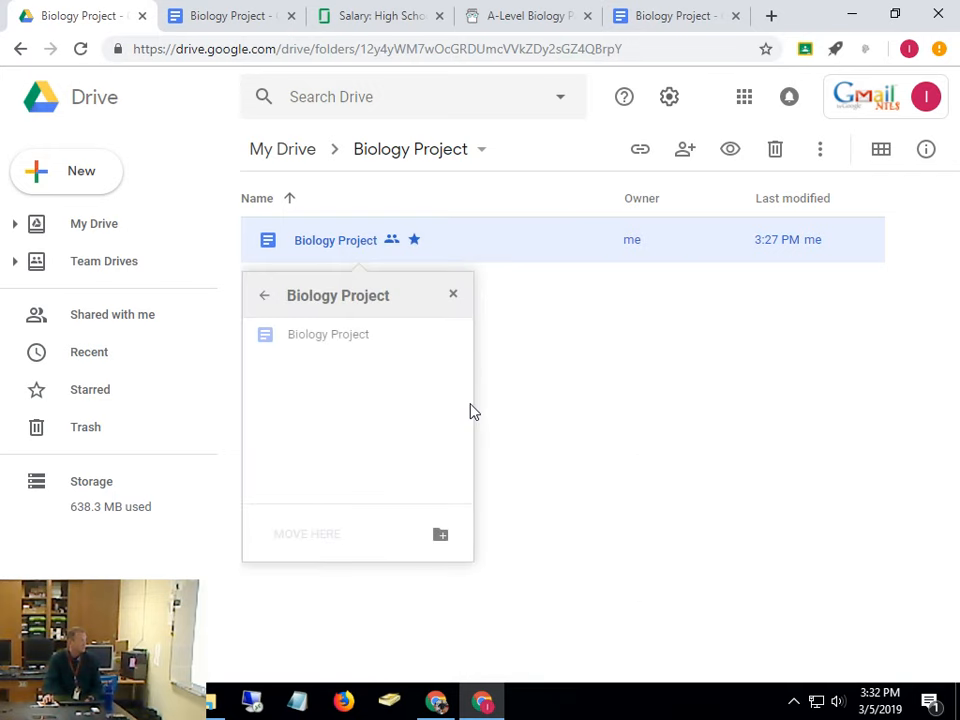
click(337, 532)
click(330, 544)
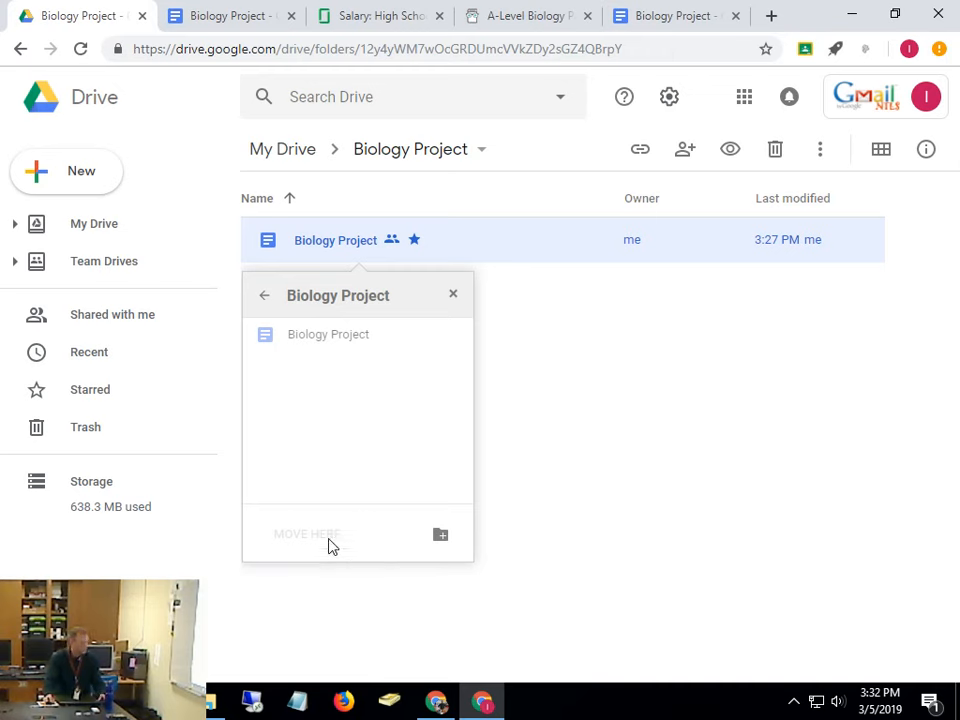
click(330, 544)
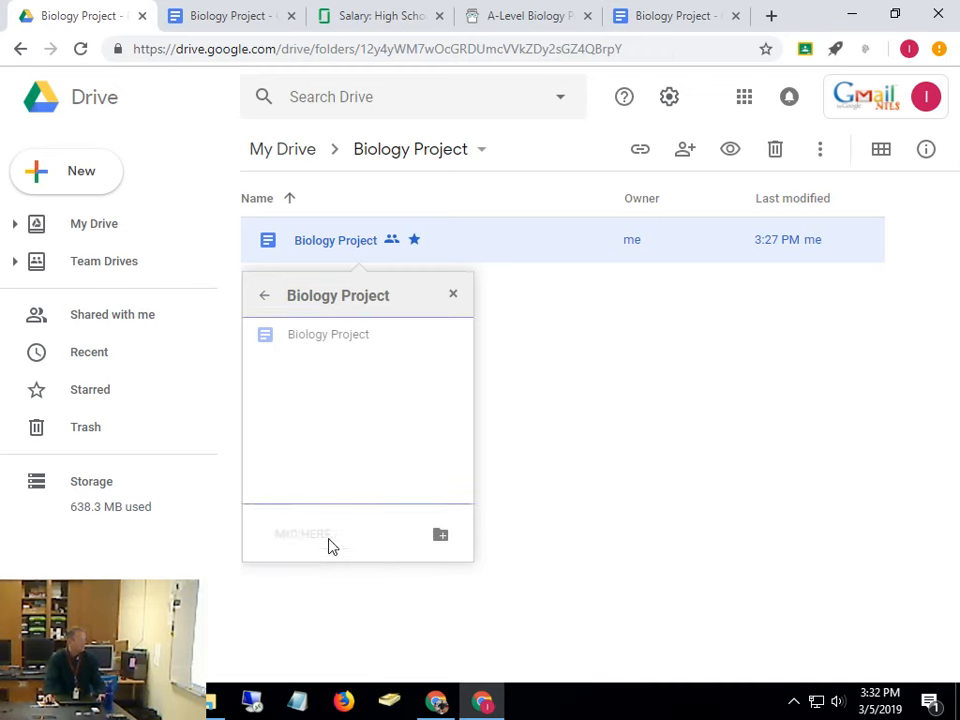
click(440, 535)
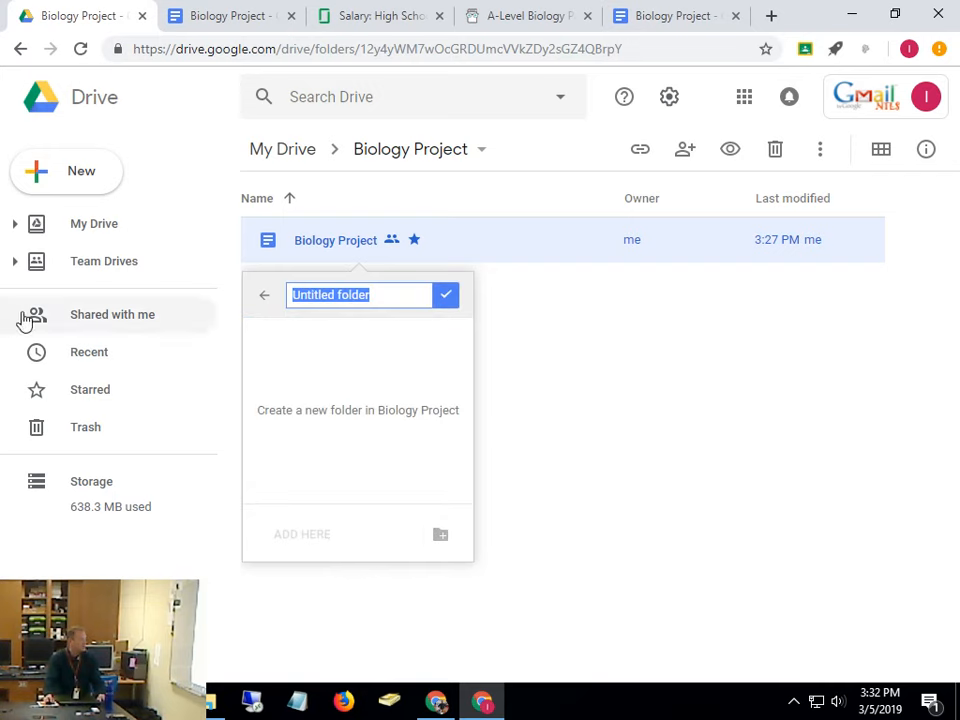
click(261, 304)
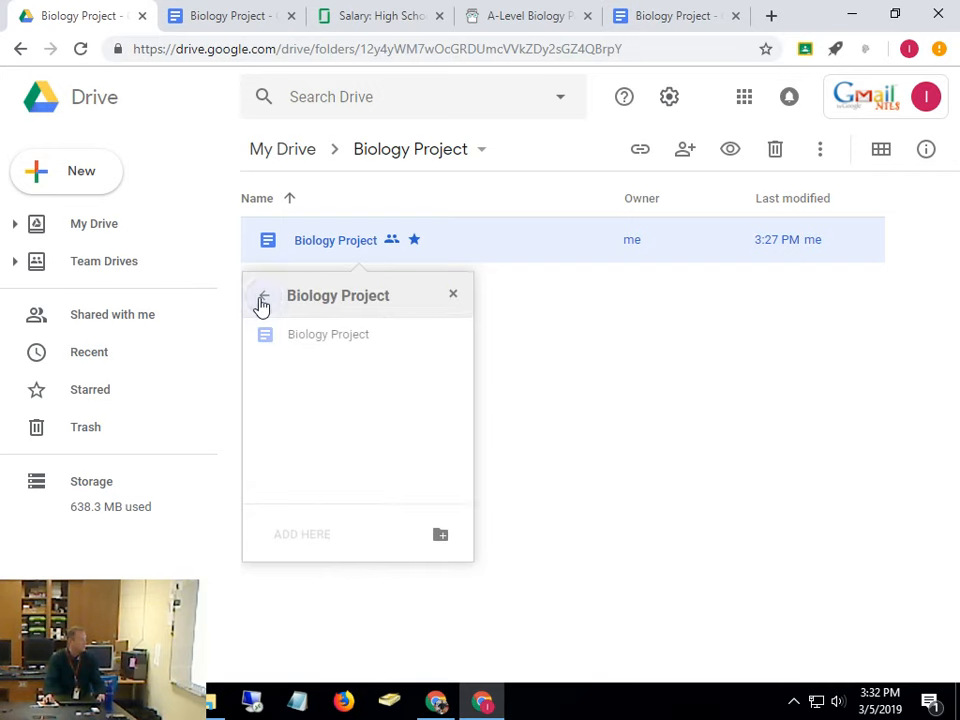
click(260, 298)
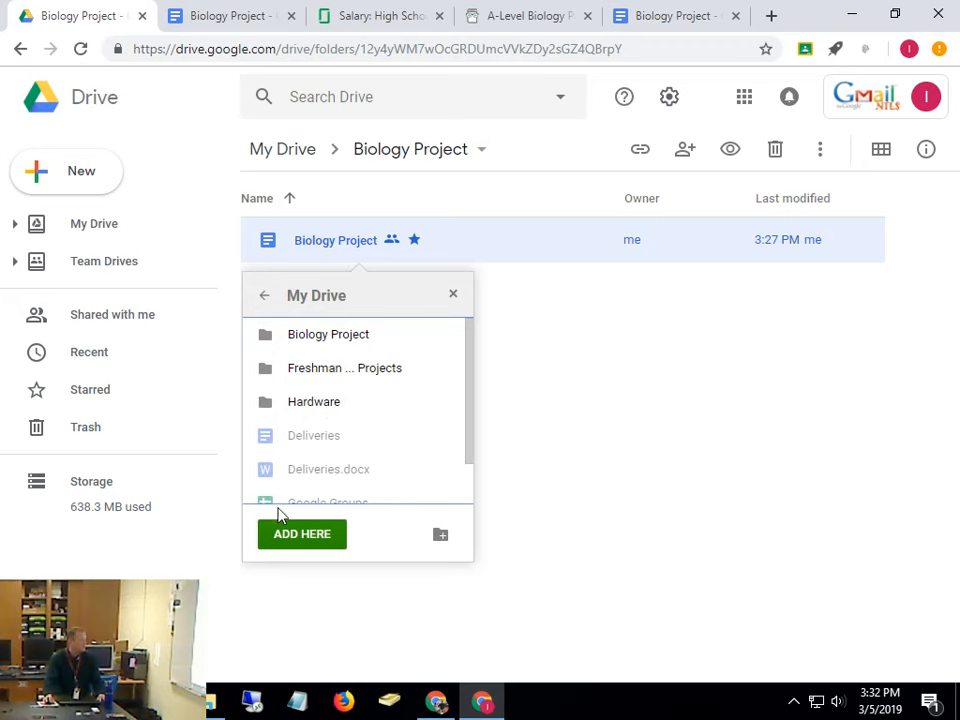
click(328, 370)
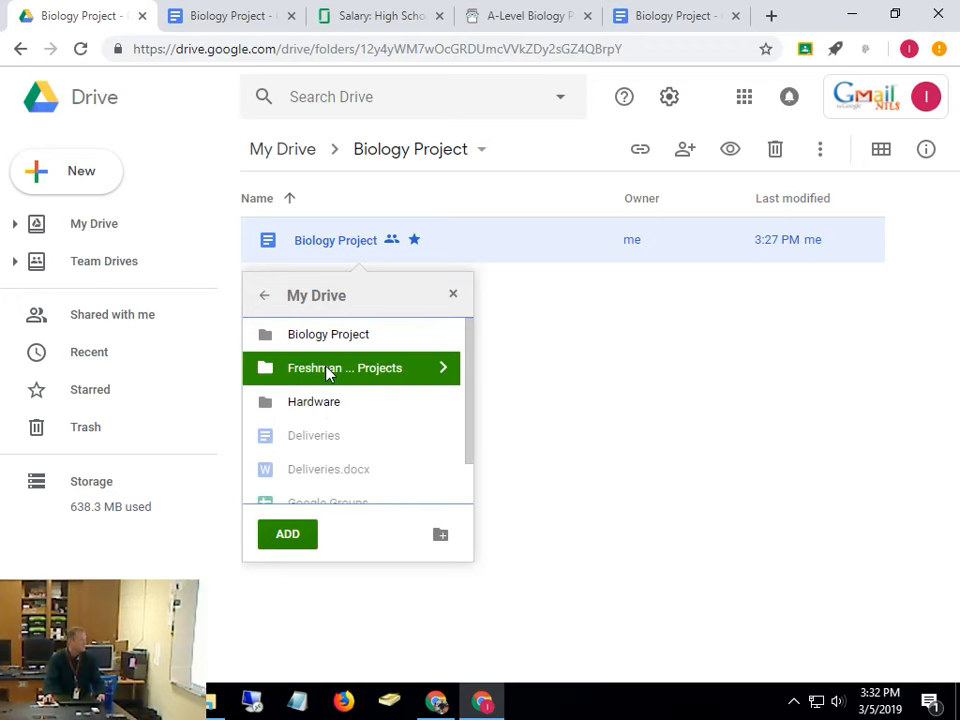
click(287, 536)
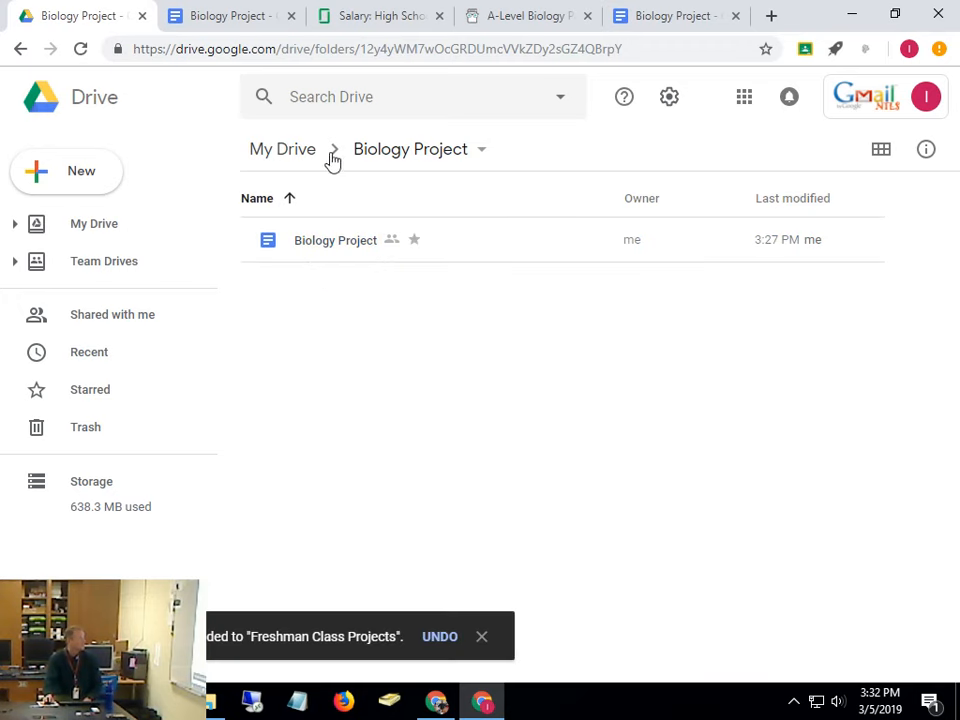
Open Freshman Class Projects, then the Biology Project folder, to confirm the doc appears in each
click(278, 160)
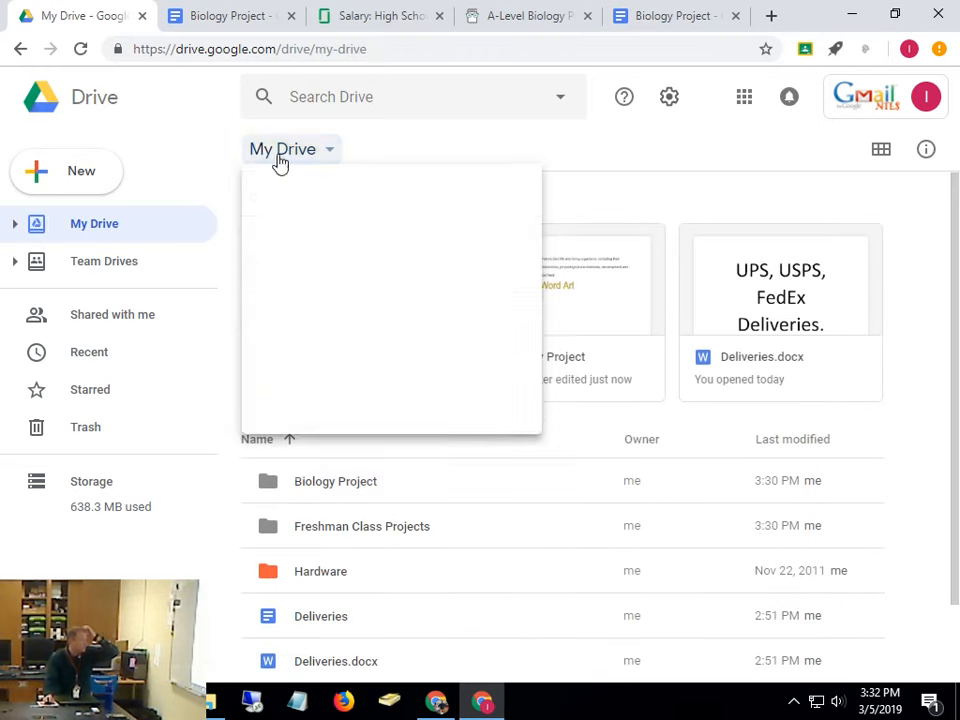
click(372, 537)
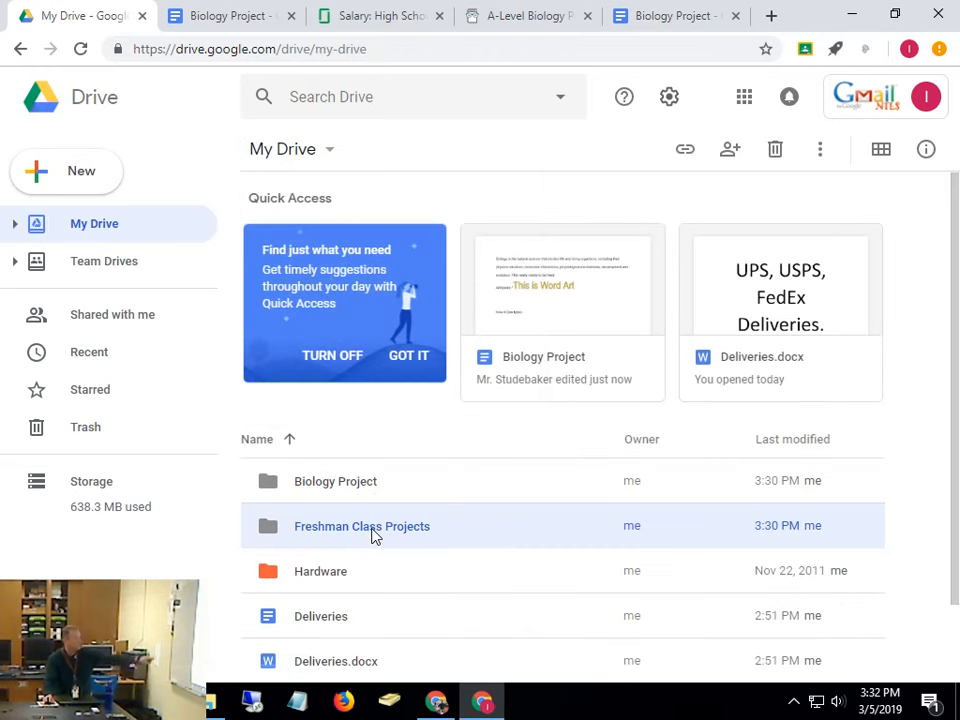
double_click(372, 537)
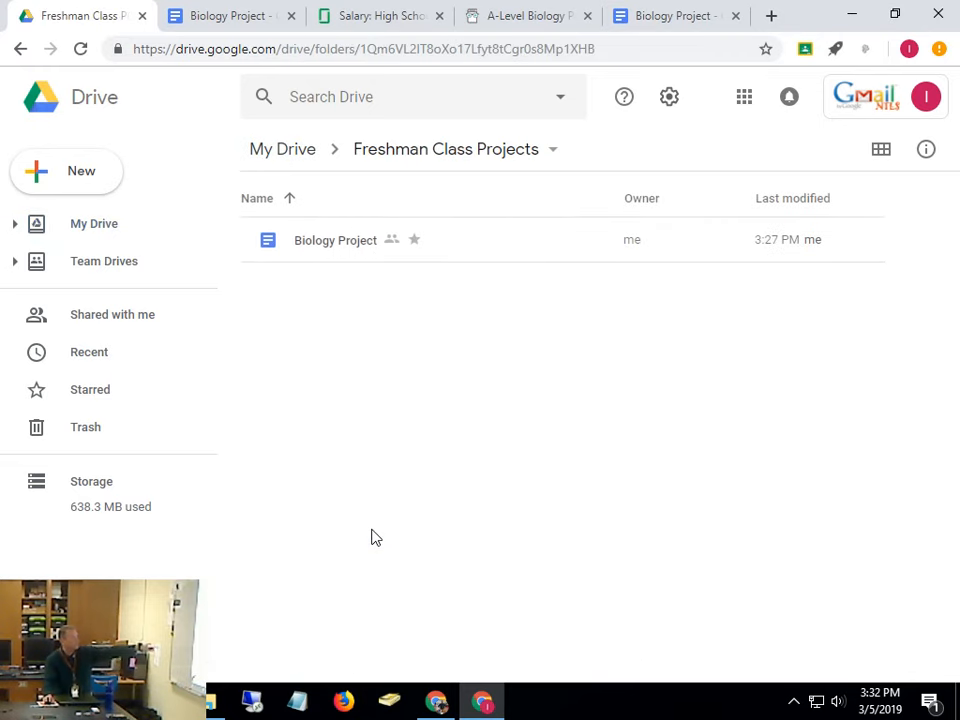
click(285, 149)
click(348, 487)
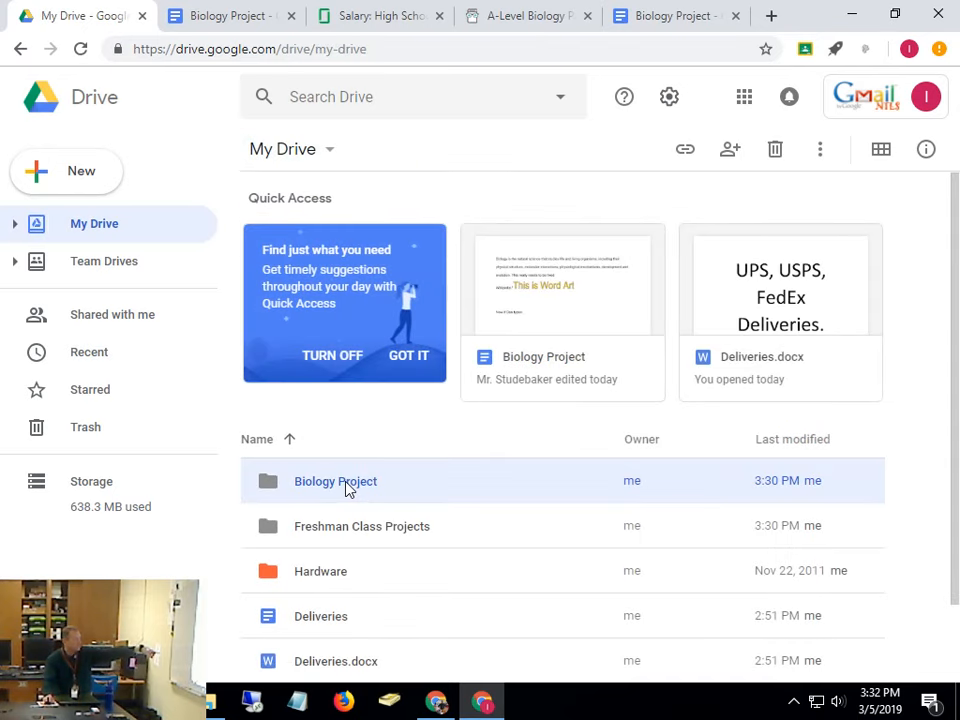
double_click(348, 487)
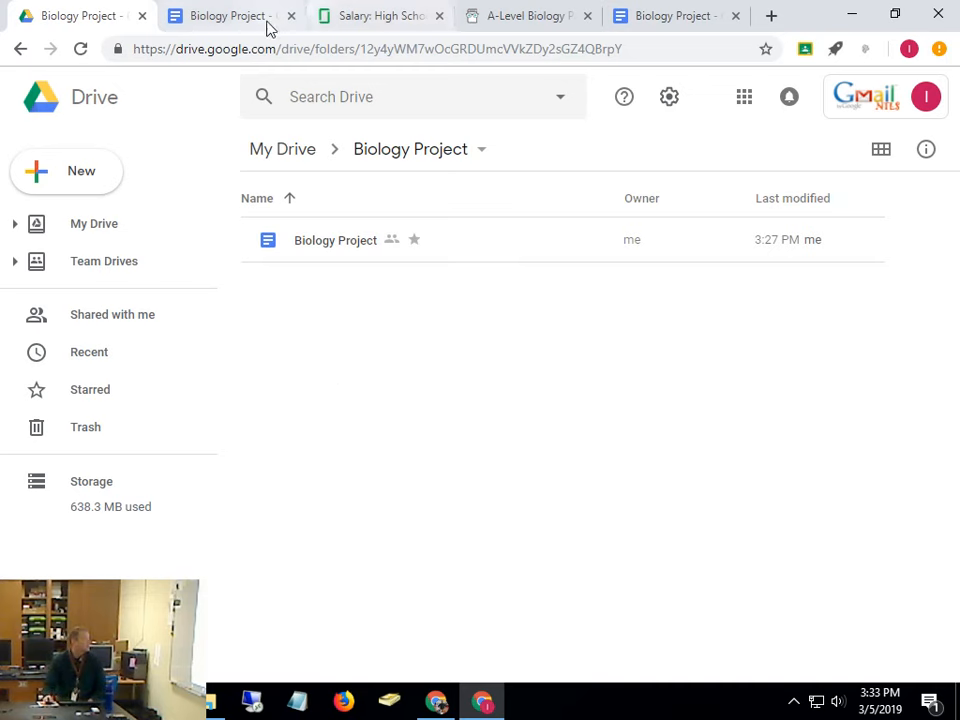
Show the Biology Project doc's details: Google Docs type, 0 bytes used, and its locations
right_click(333, 250)
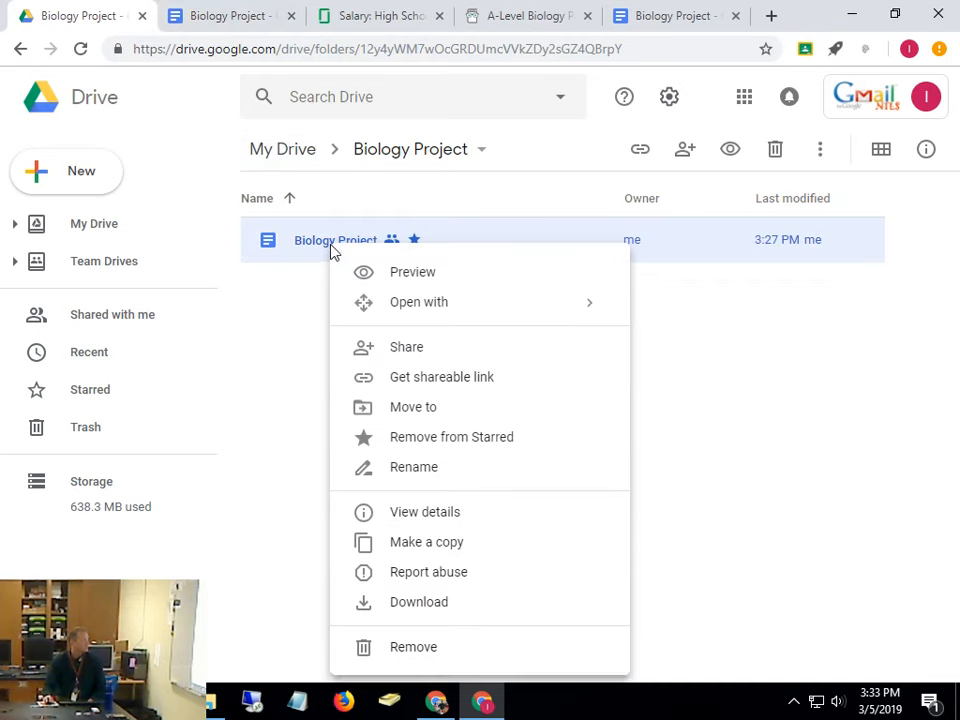
click(328, 255)
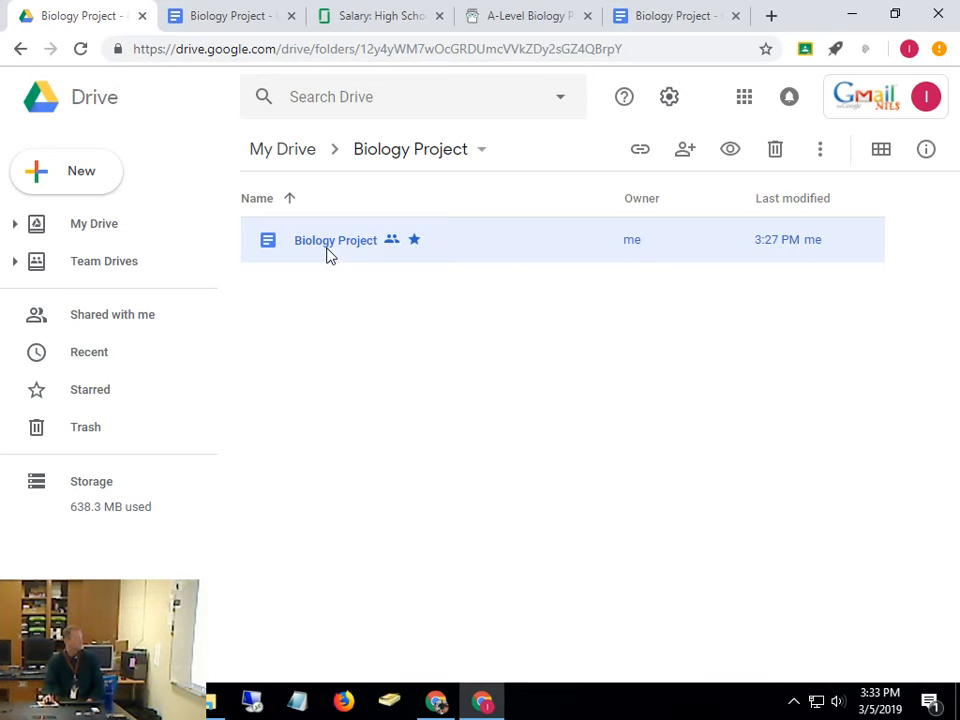
right_click(327, 254)
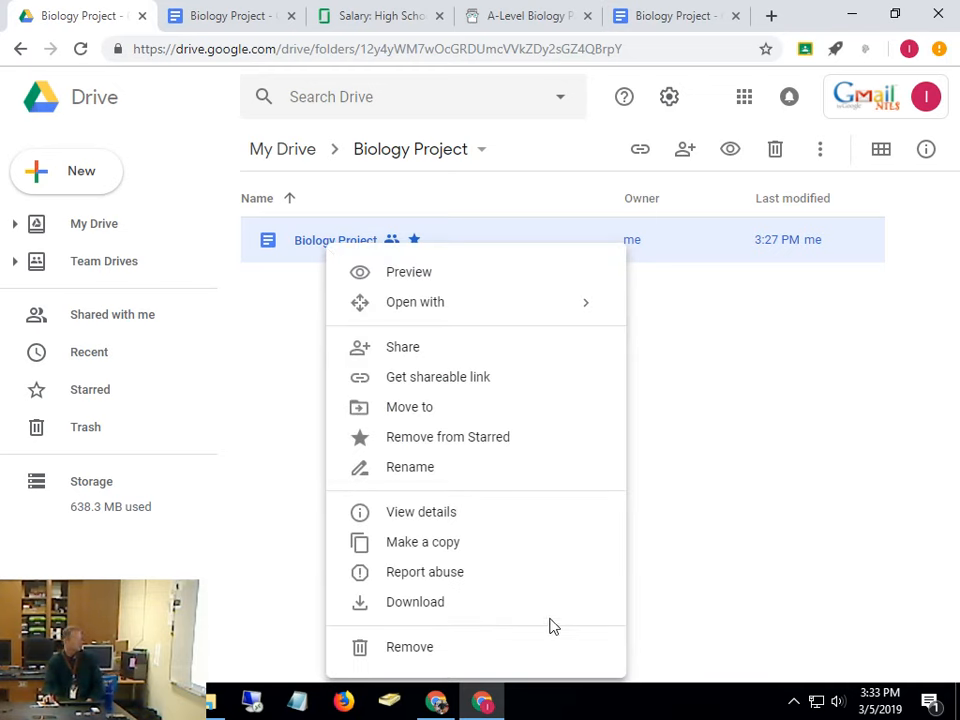
click(458, 512)
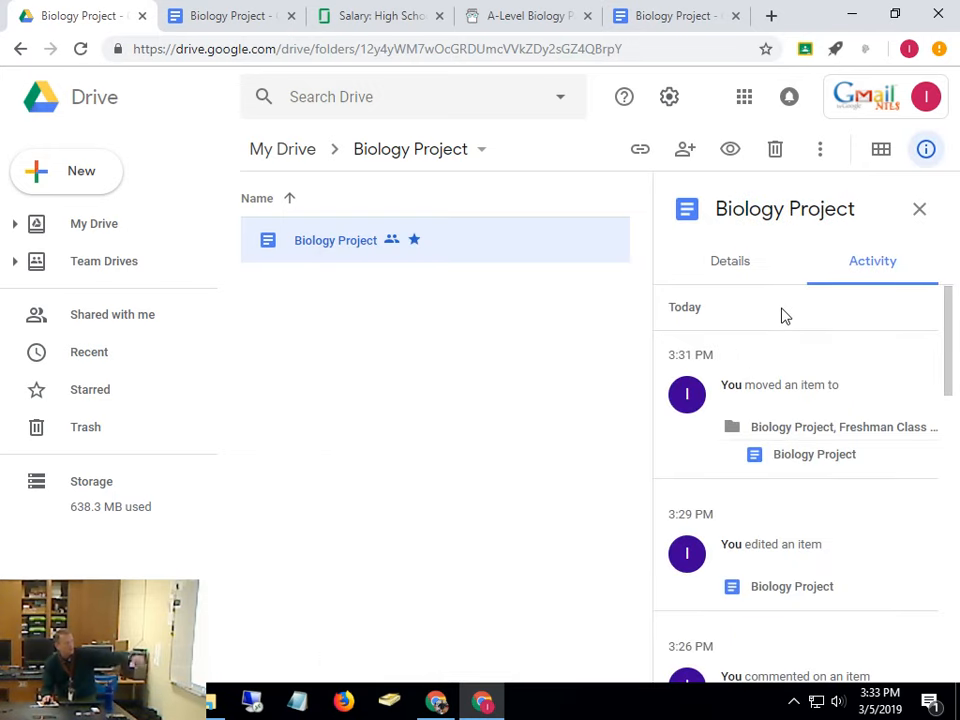
click(728, 276)
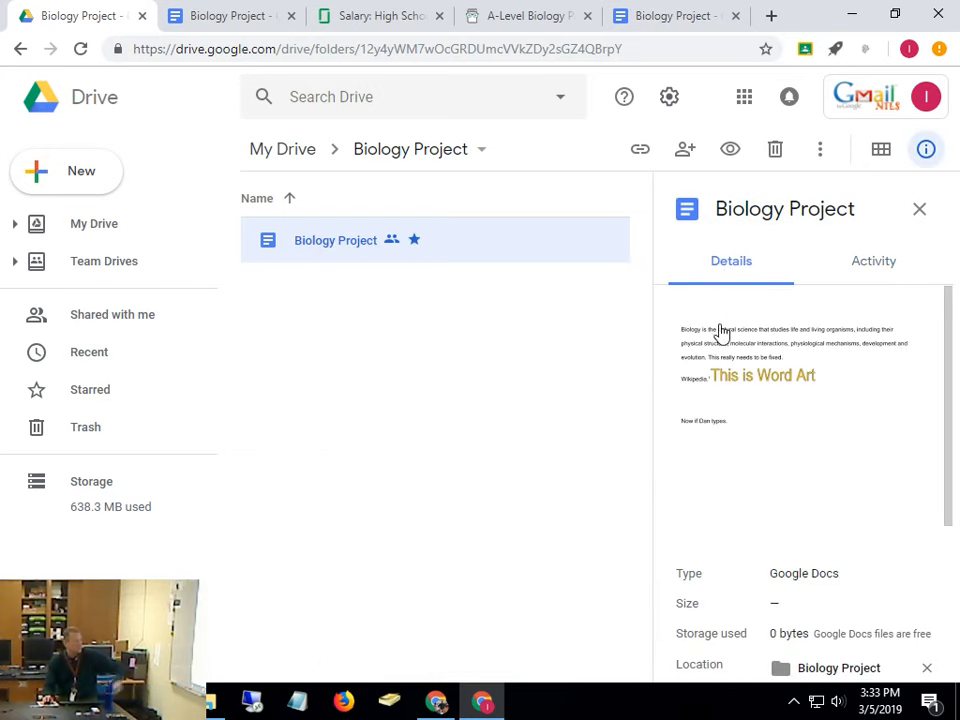
scroll(729, 343, down, 3)
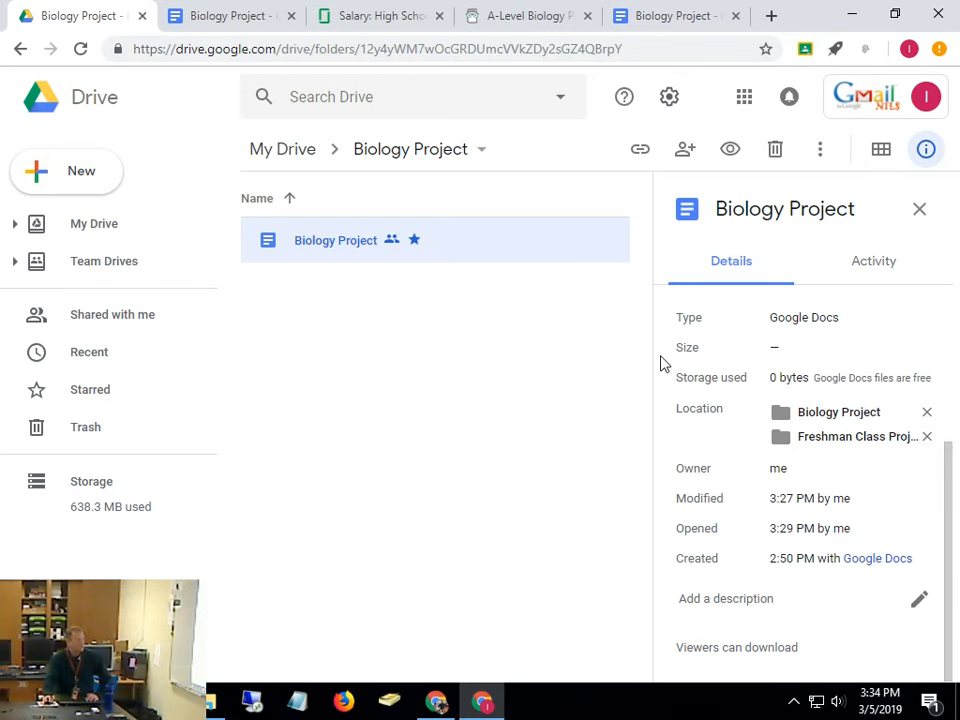
Remove Freshman Class Projects from the doc's Location list in the details panel
click(925, 440)
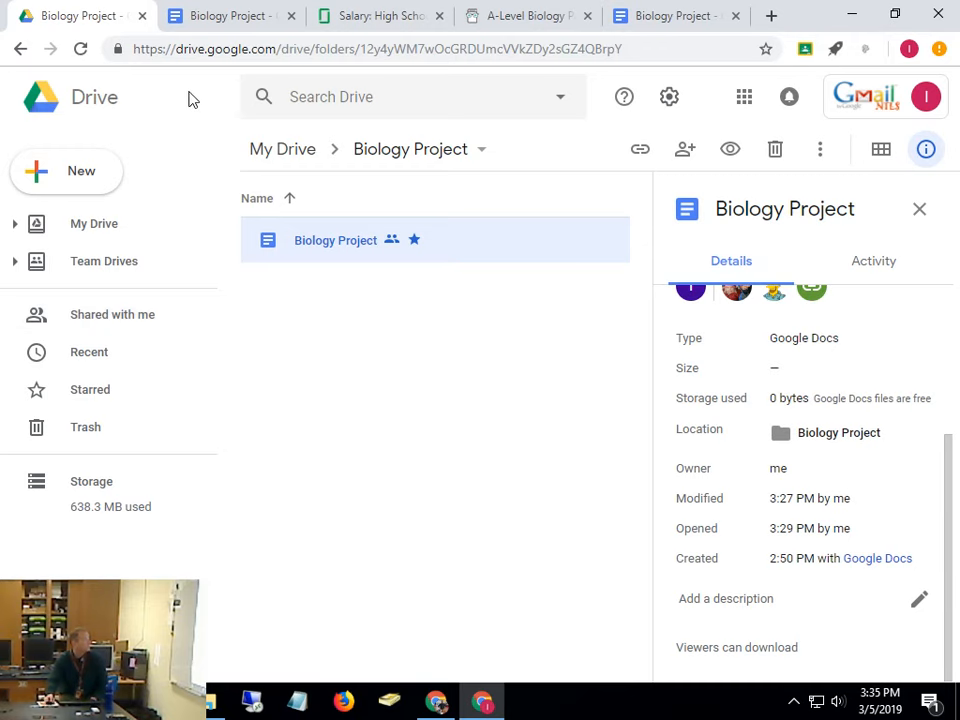
Reload the Drive page so the details panel describes the Biology Project folder
click(79, 50)
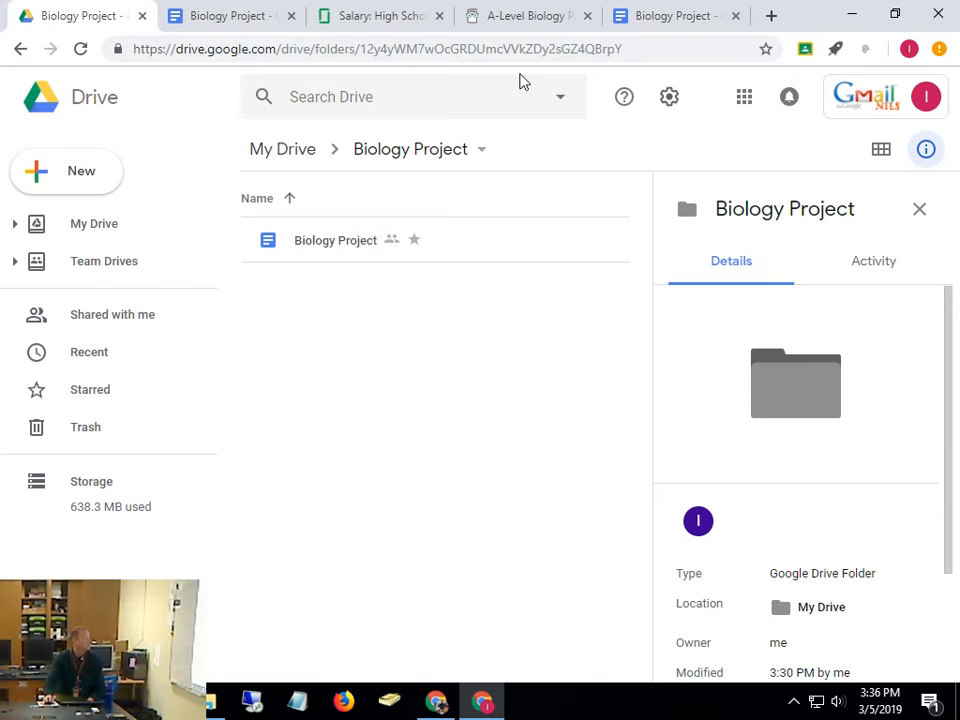
In a new tab, try goo.gl, then search 'goo gl' and open the Google URL Shortener result
click(772, 16)
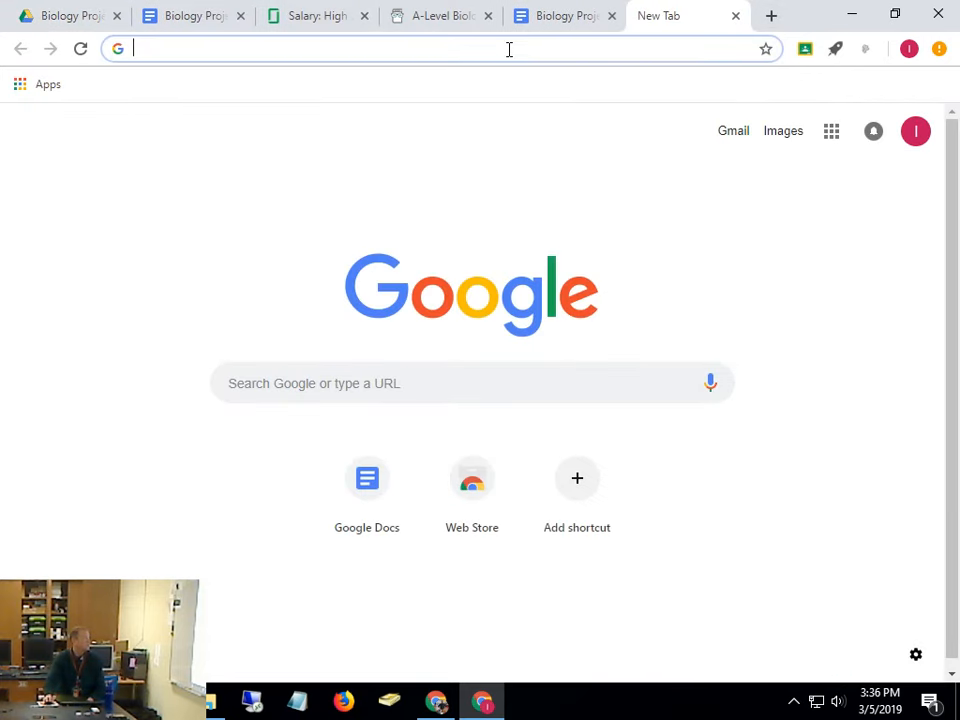
text(go)
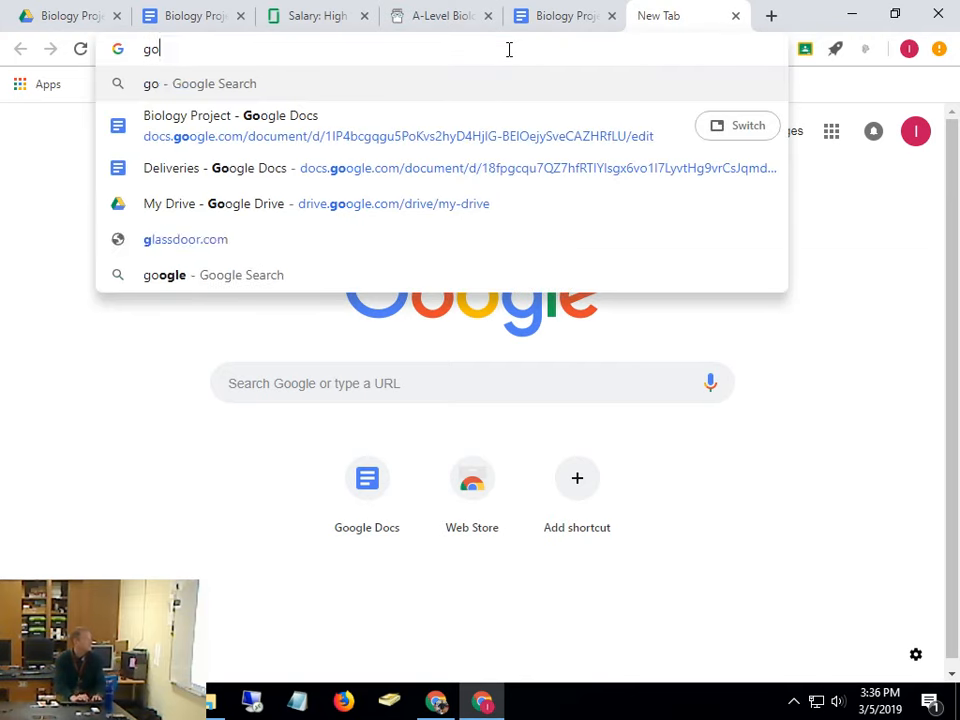
text(o.gl)
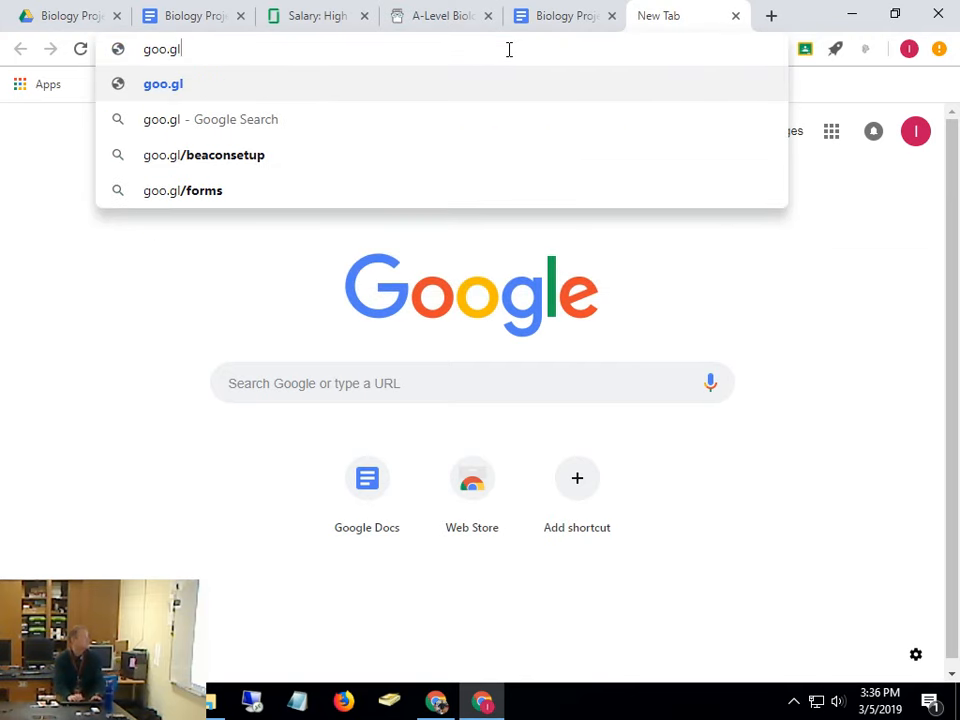
key(Return)
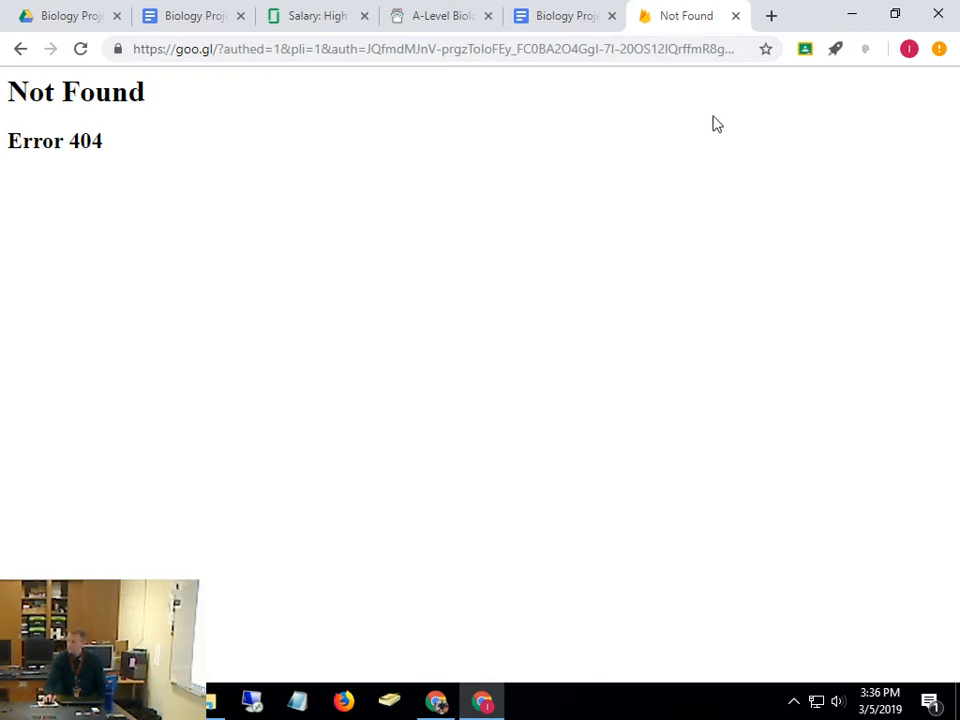
click(717, 51)
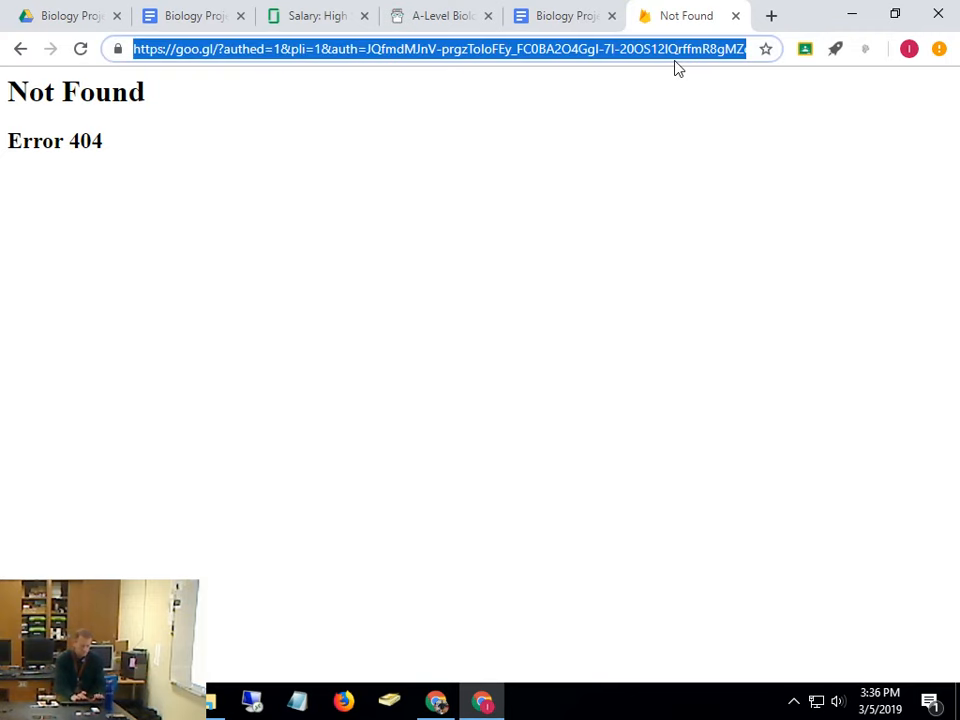
text(goo )
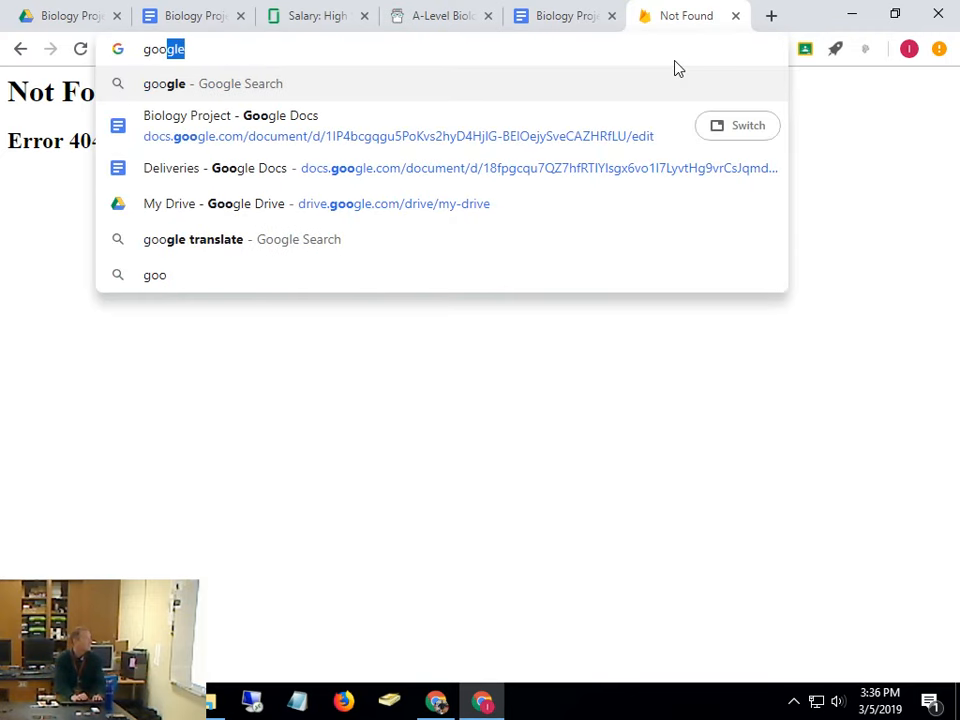
text(gl)
key(Return)
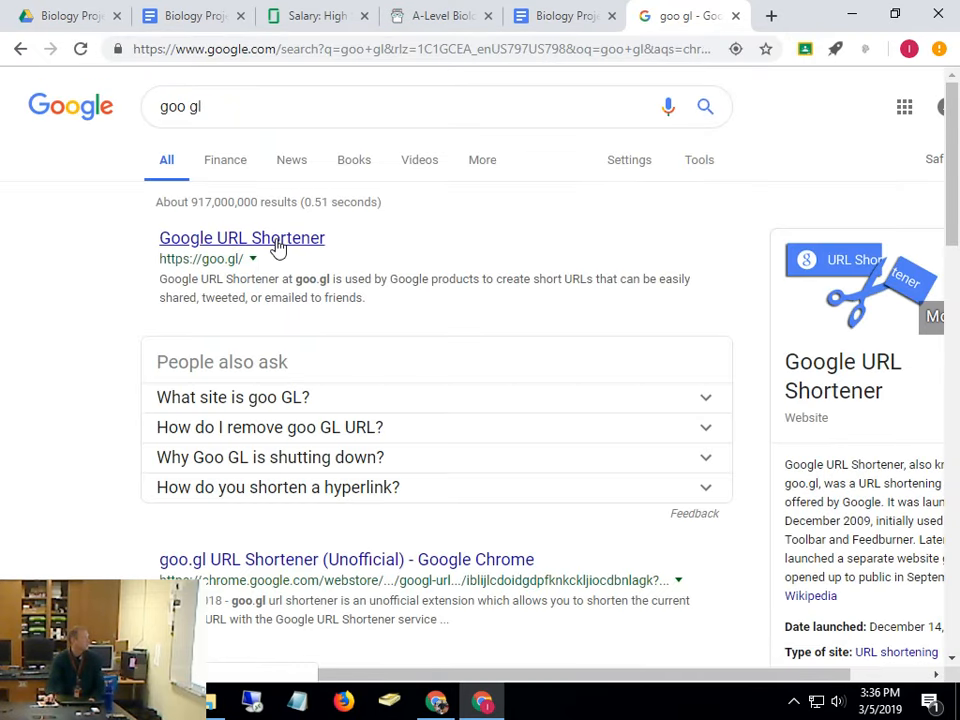
click(277, 245)
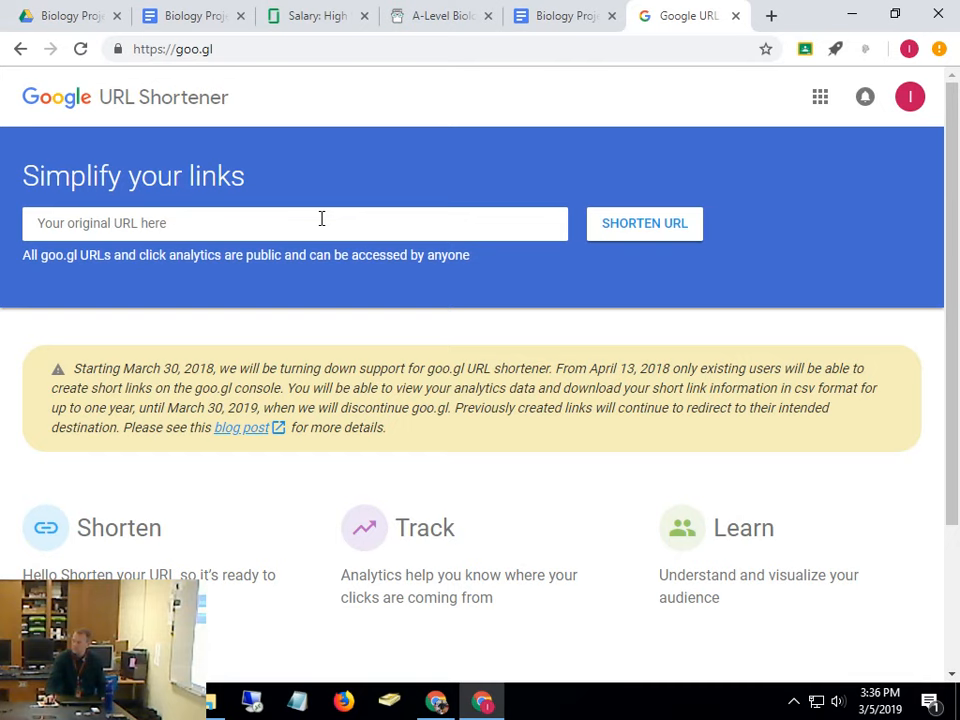
Paste the Google Docs link into the URL field and retry SHORTEN URL after it fails
click(171, 222)
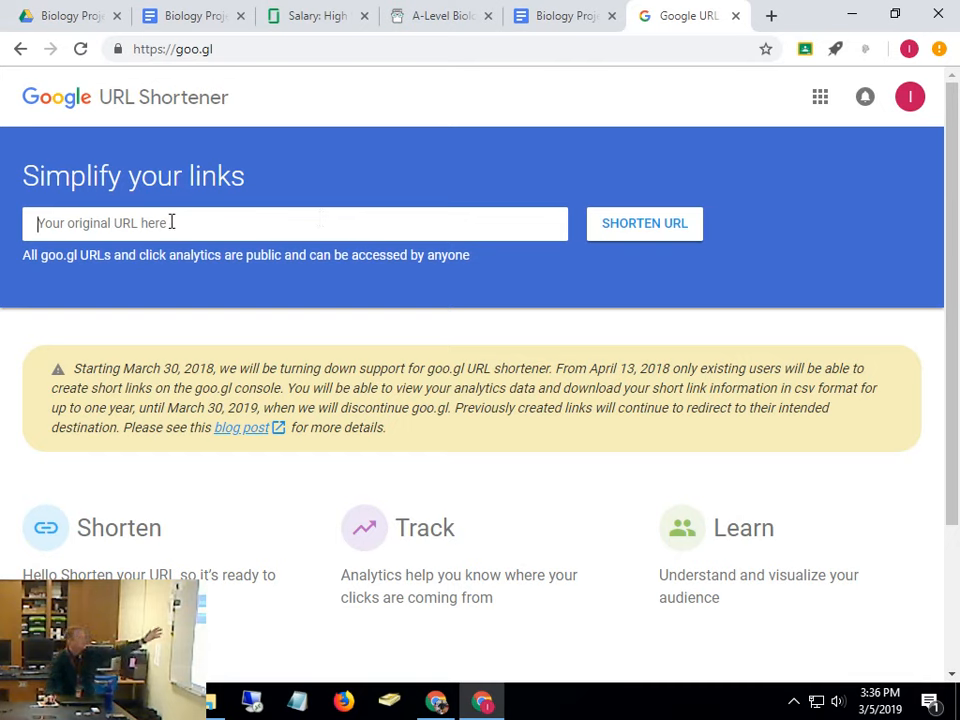
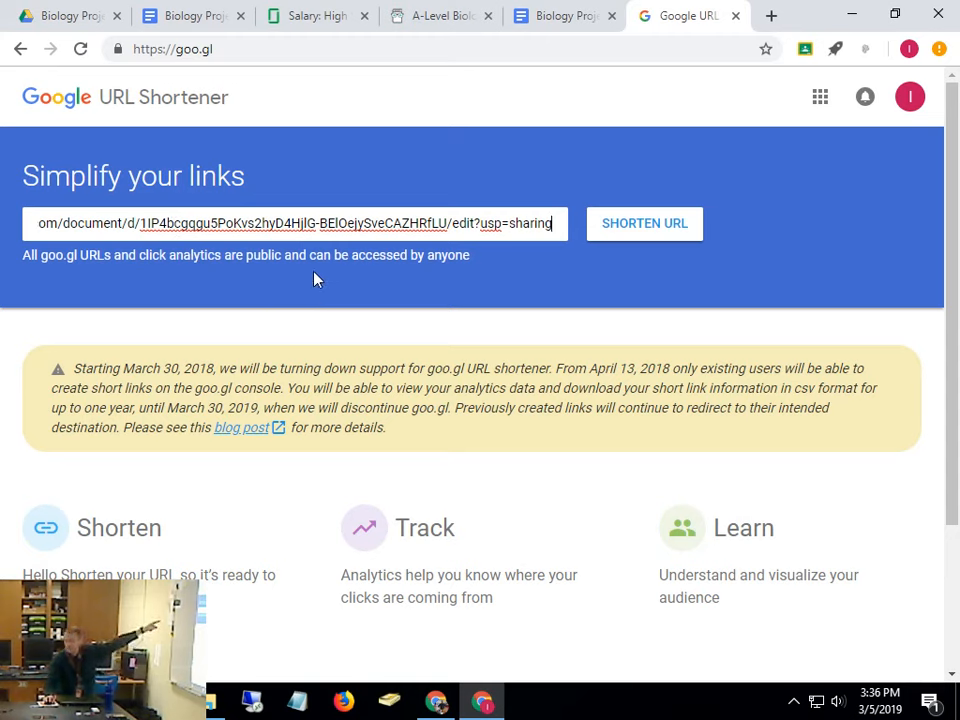
click(630, 229)
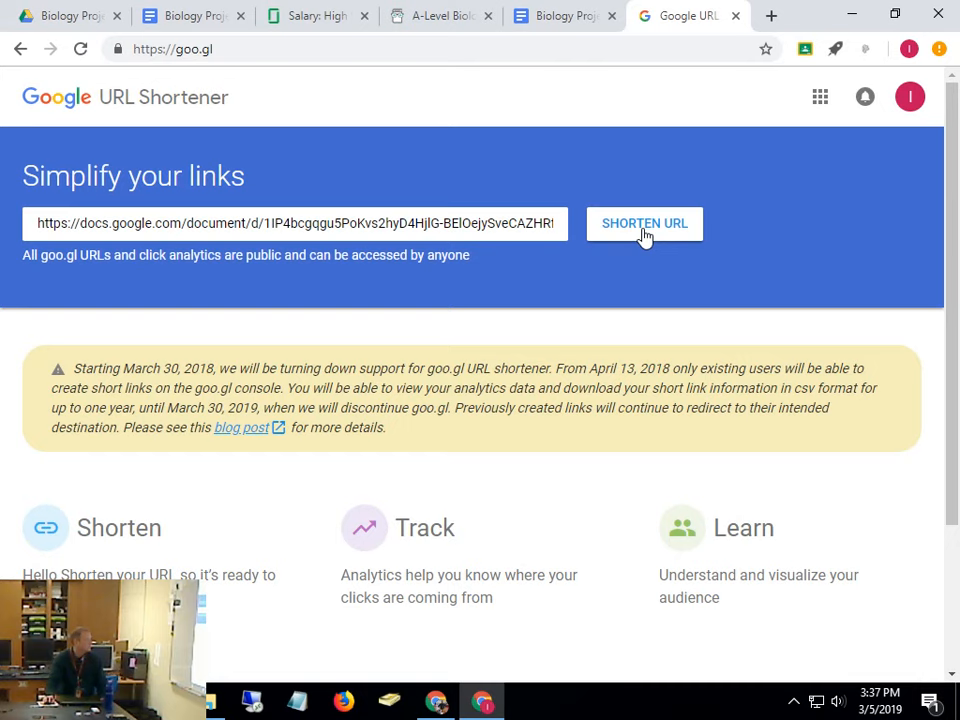
click(645, 224)
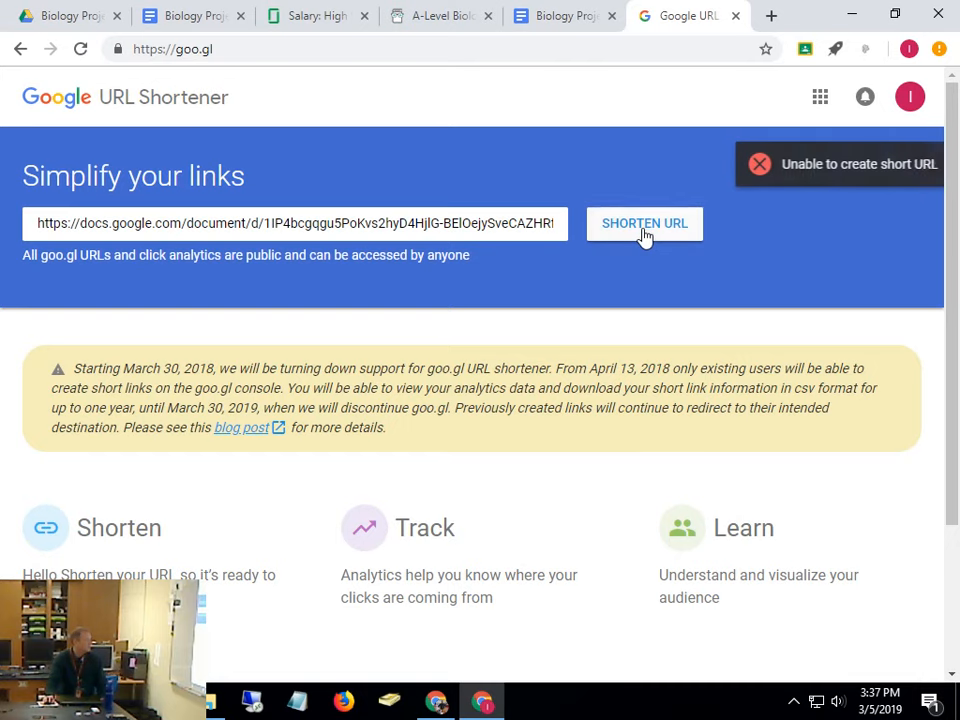
drag(401, 224, 660, 232)
click(660, 232)
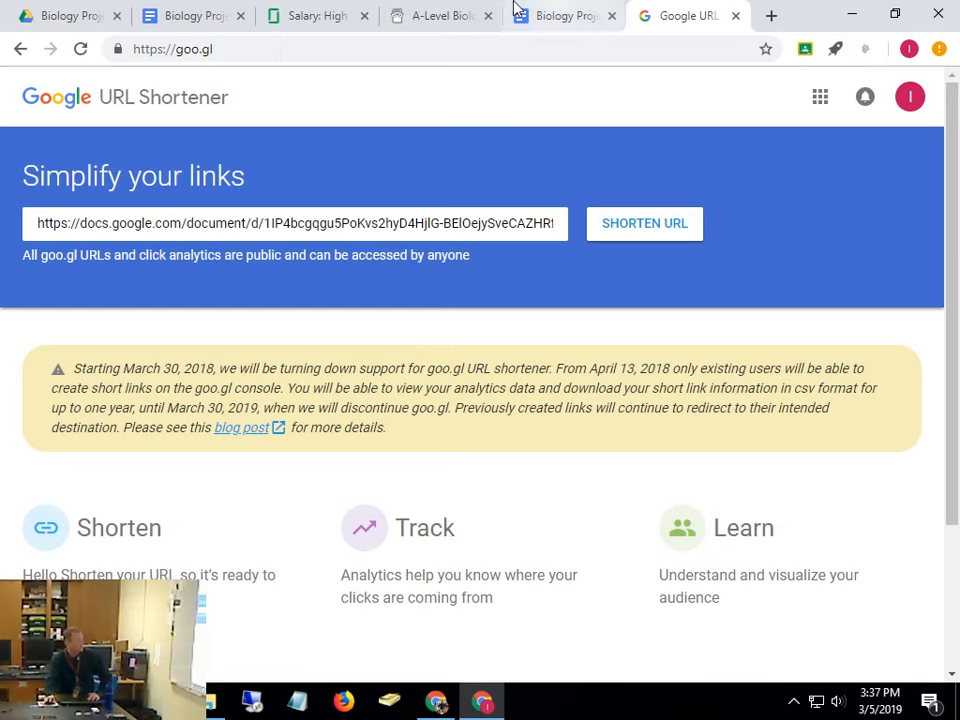
Return to the Drive tab's Biology Project folder and select the Biology Project document
click(150, 17)
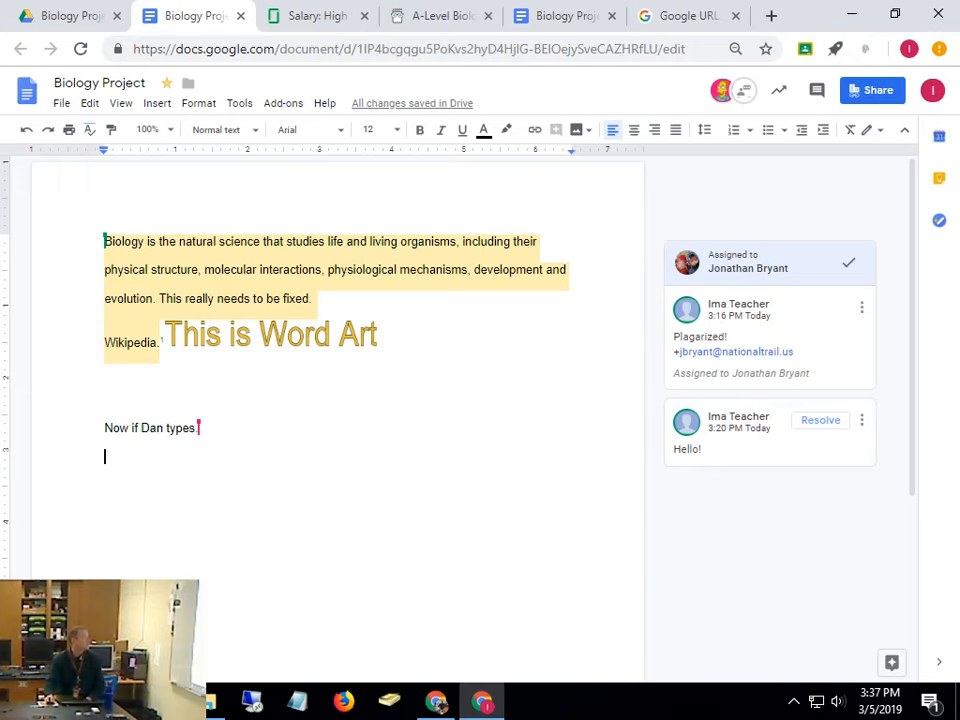
click(58, 15)
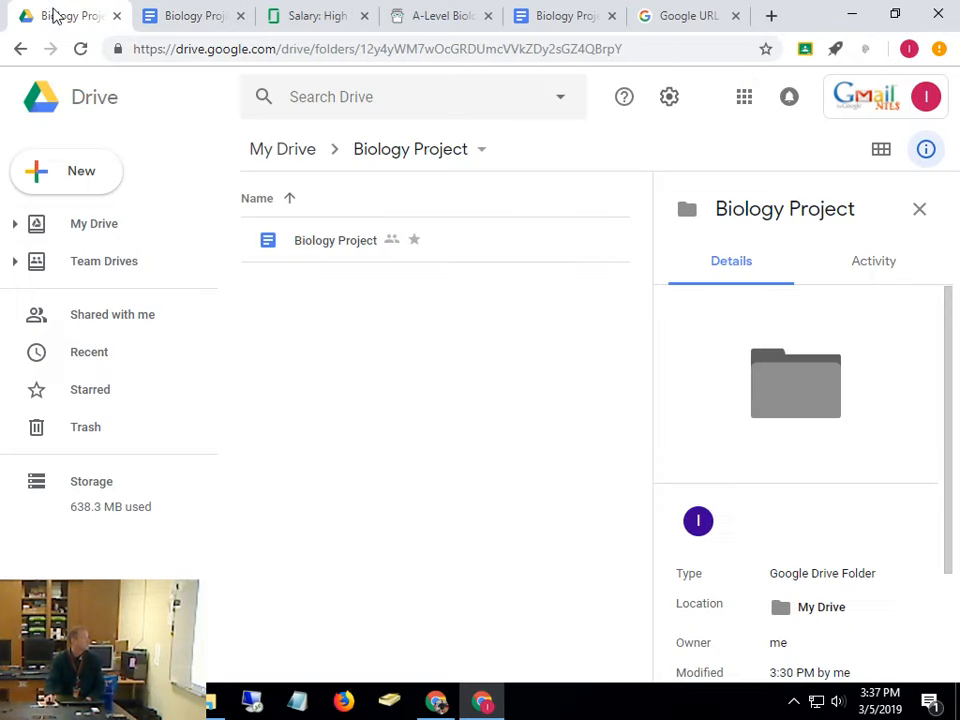
click(333, 243)
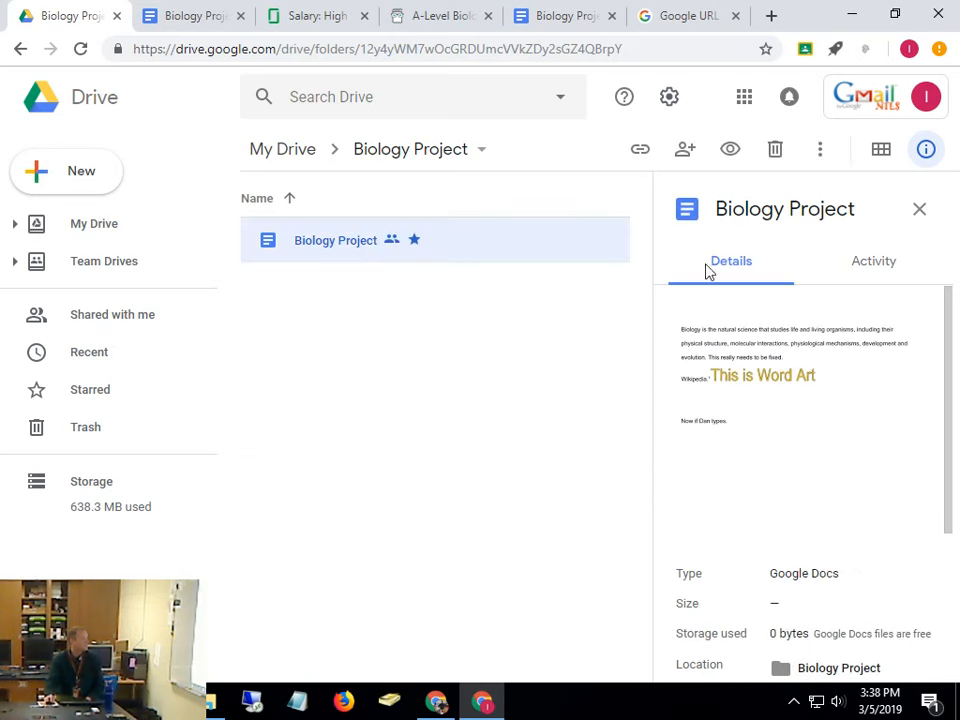
click(920, 210)
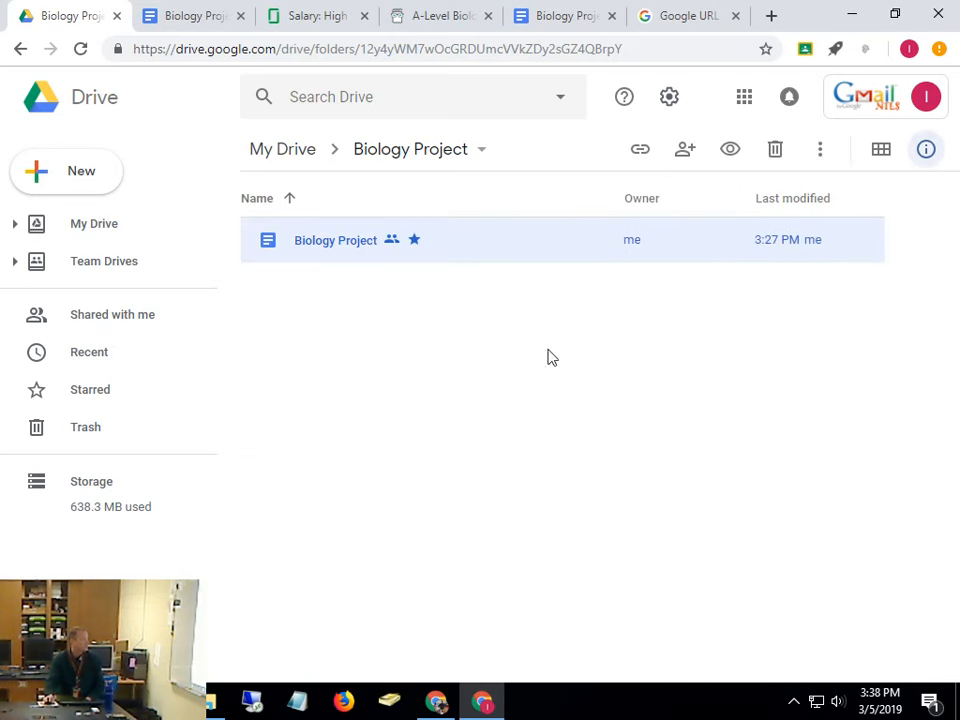
Check the document's details and its Move to location, then close both panels
right_click(336, 249)
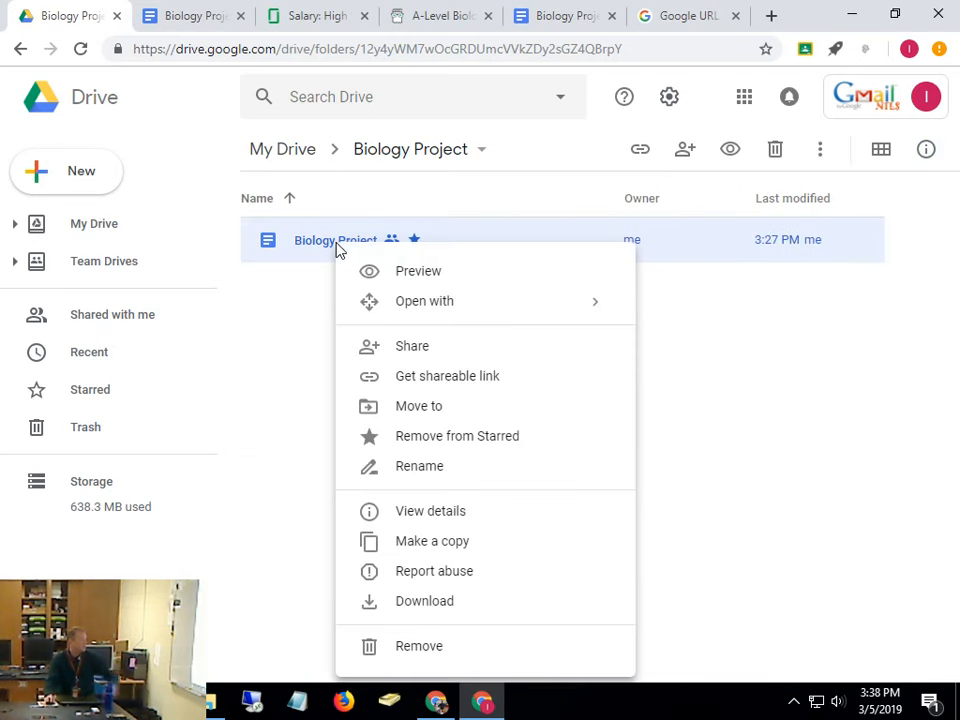
click(432, 513)
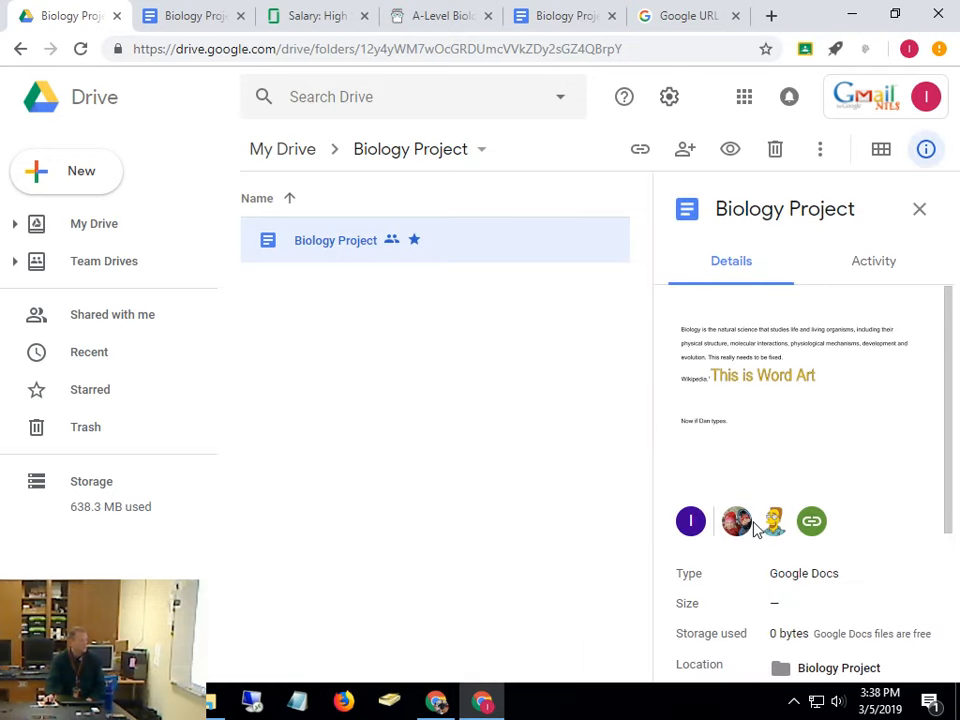
scroll(757, 527, down, 3)
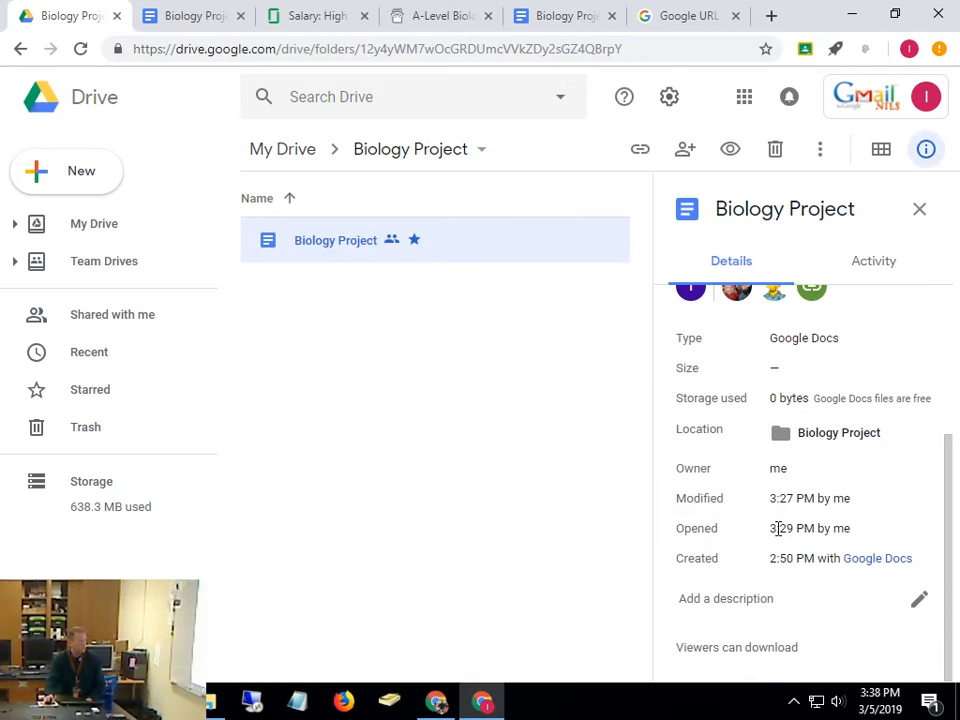
scroll(763, 590, up, 3)
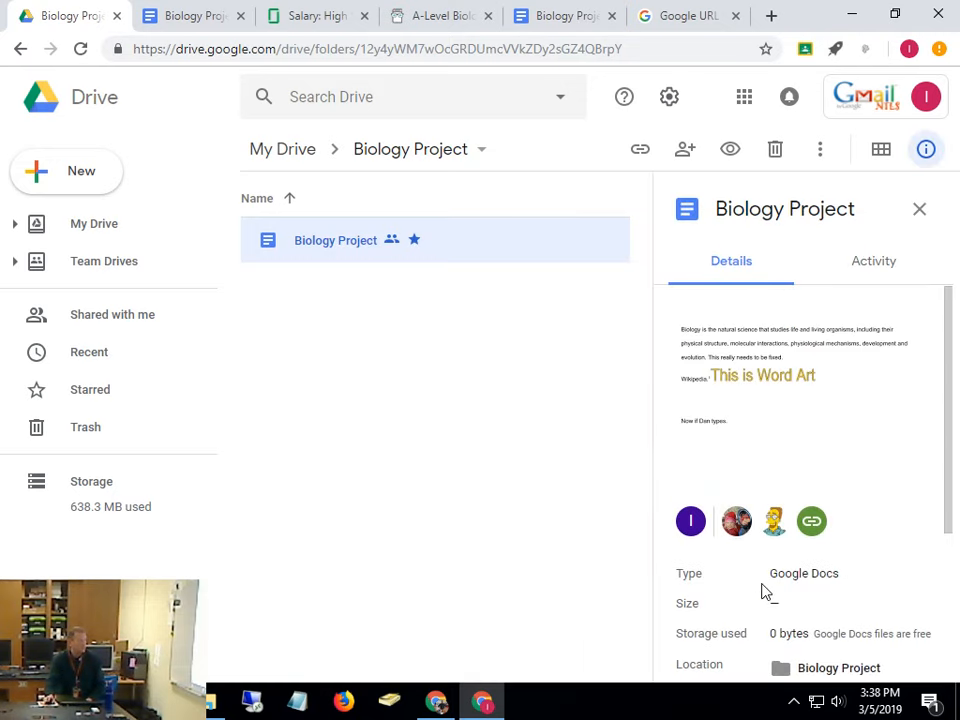
right_click(338, 256)
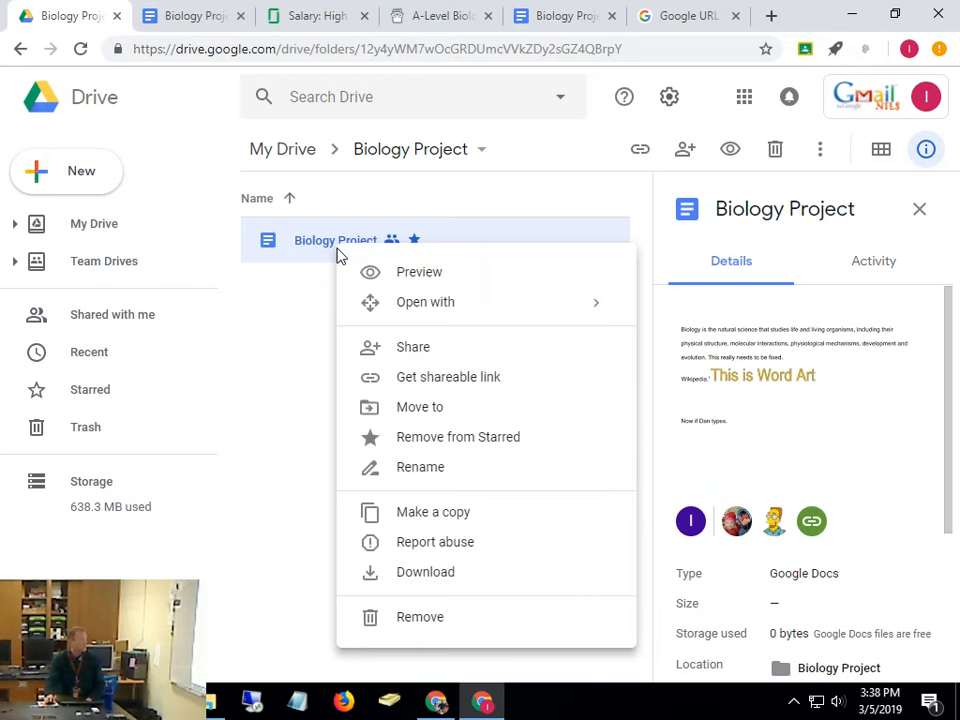
click(437, 417)
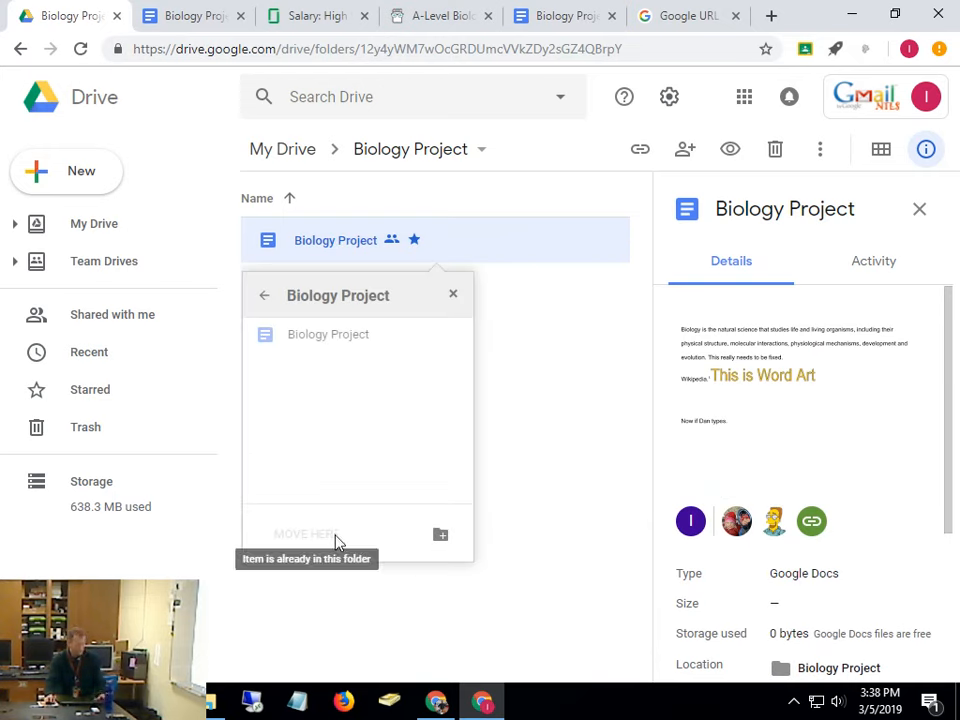
key(ctrl)
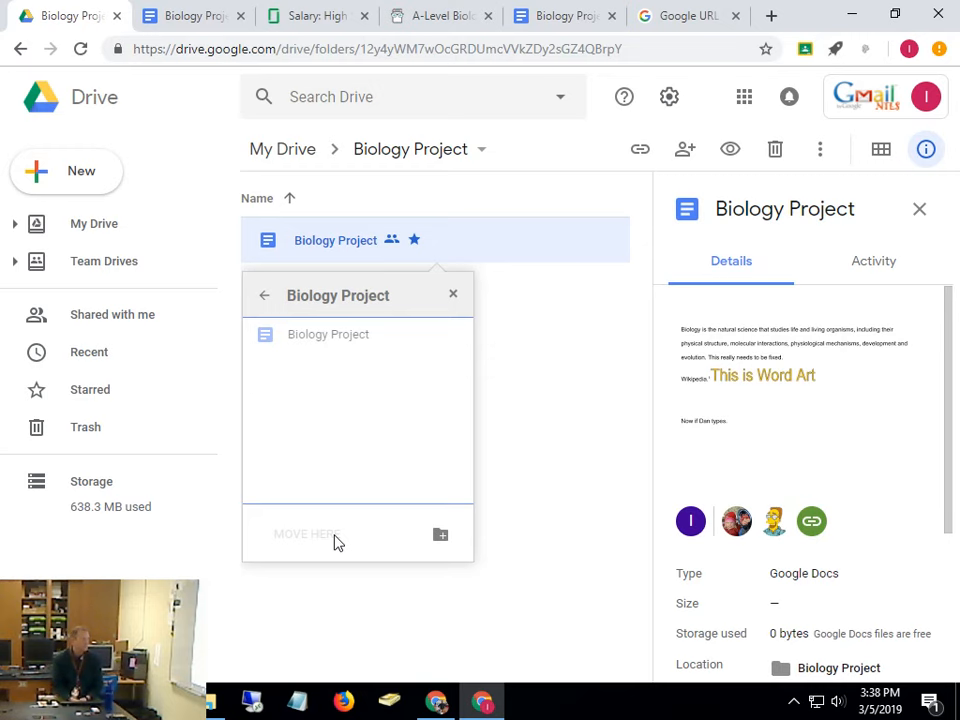
click(917, 210)
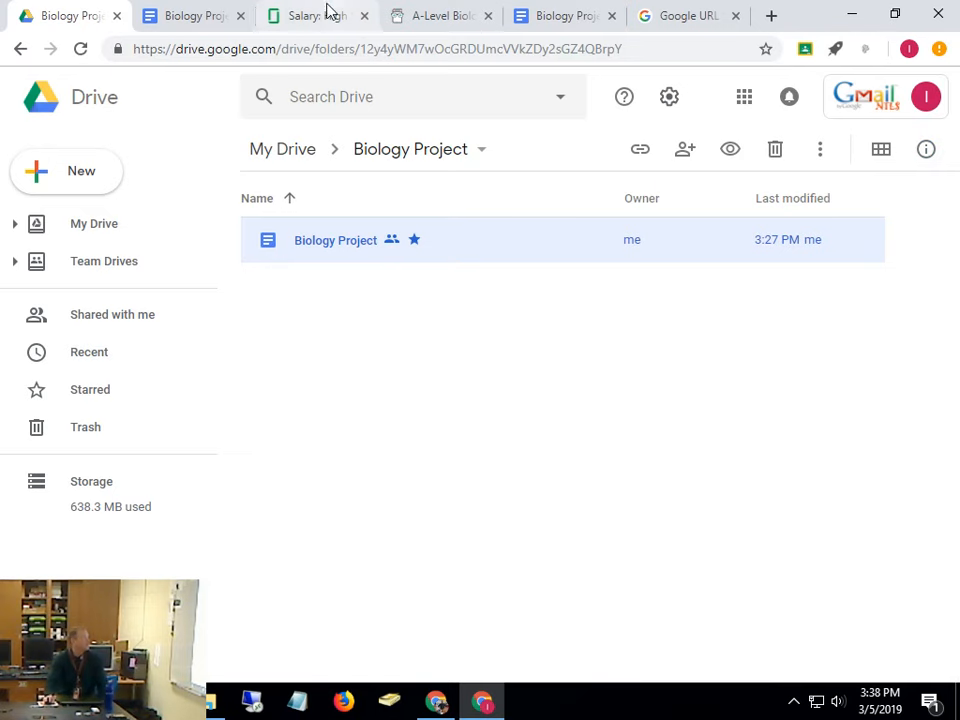
Stretch the 'This is Word Art' drawing nearly across the text width, then open Explore
click(189, 17)
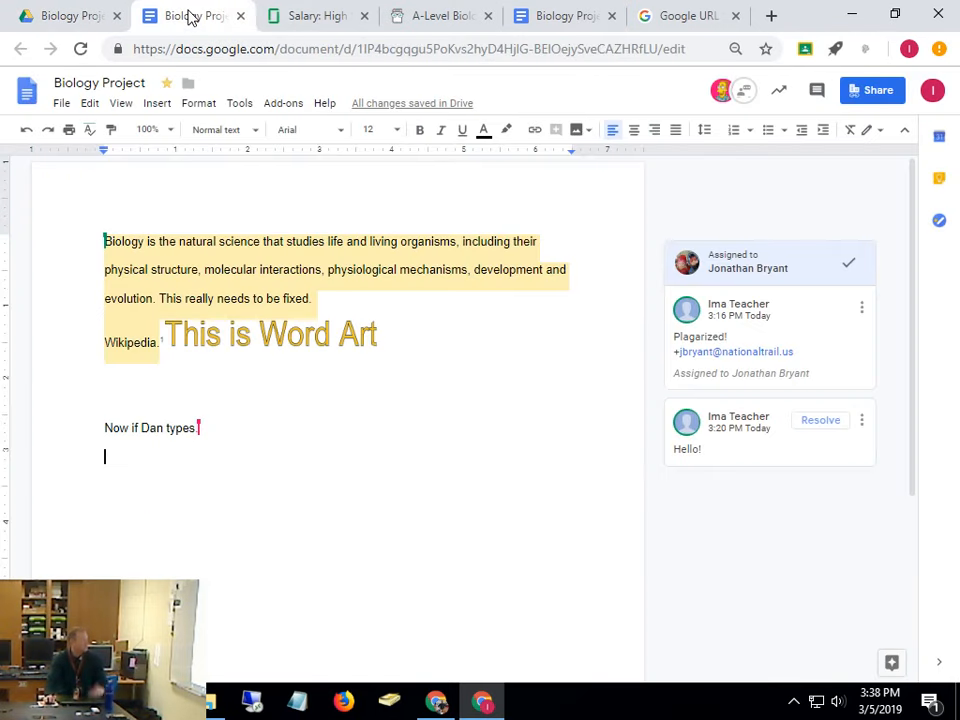
click(355, 339)
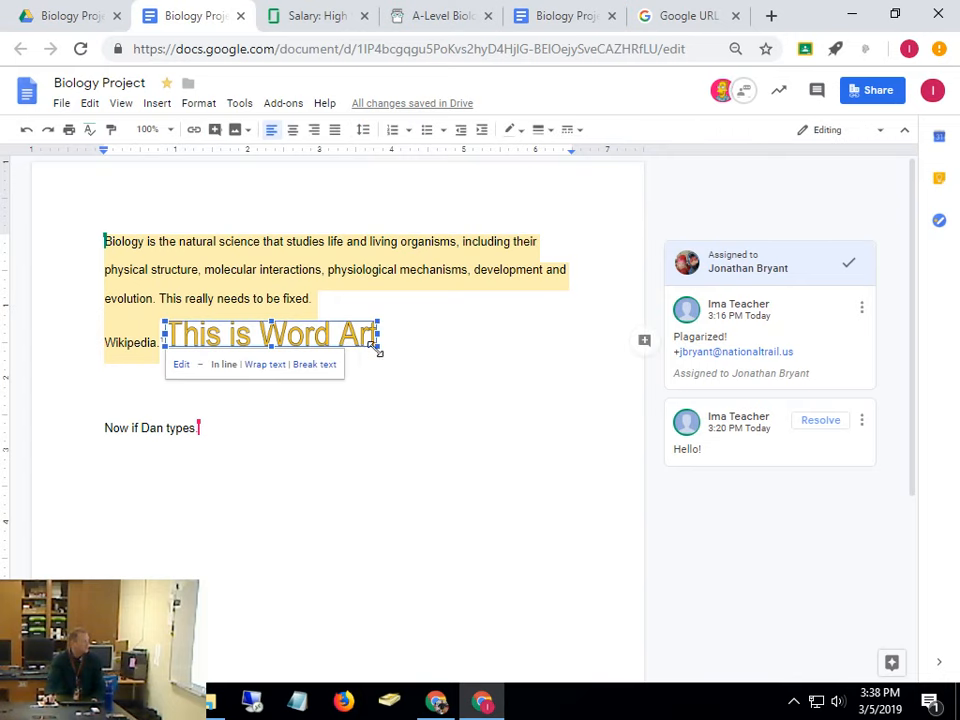
mouse_move(378, 345)
mouse_down()
mouse_move(529, 448)
mouse_move(409, 369)
mouse_move(416, 373)
mouse_up()
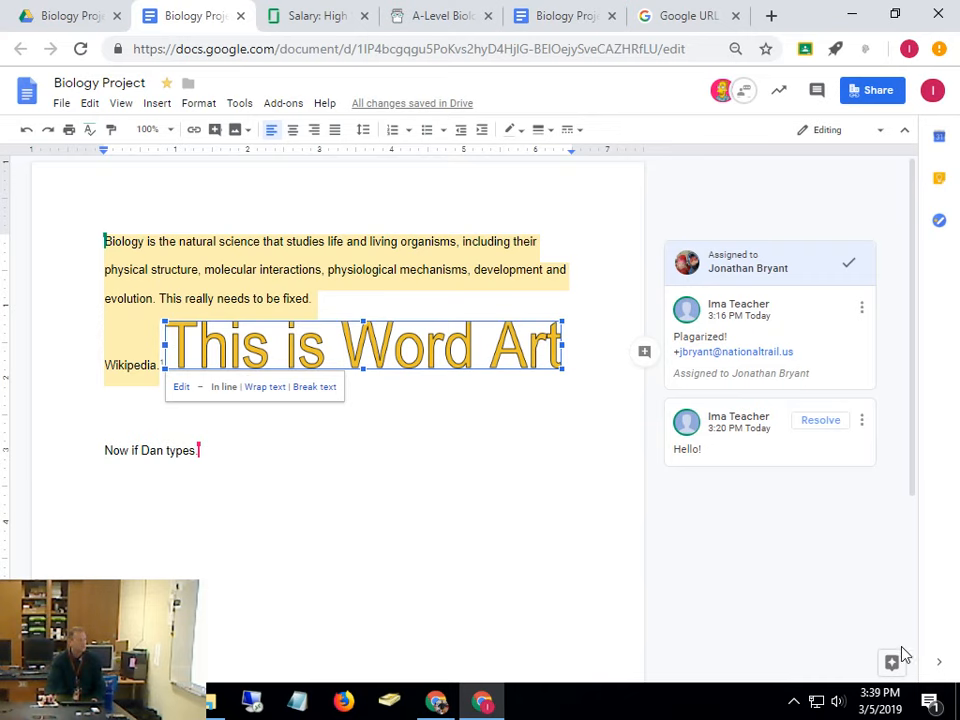
click(939, 662)
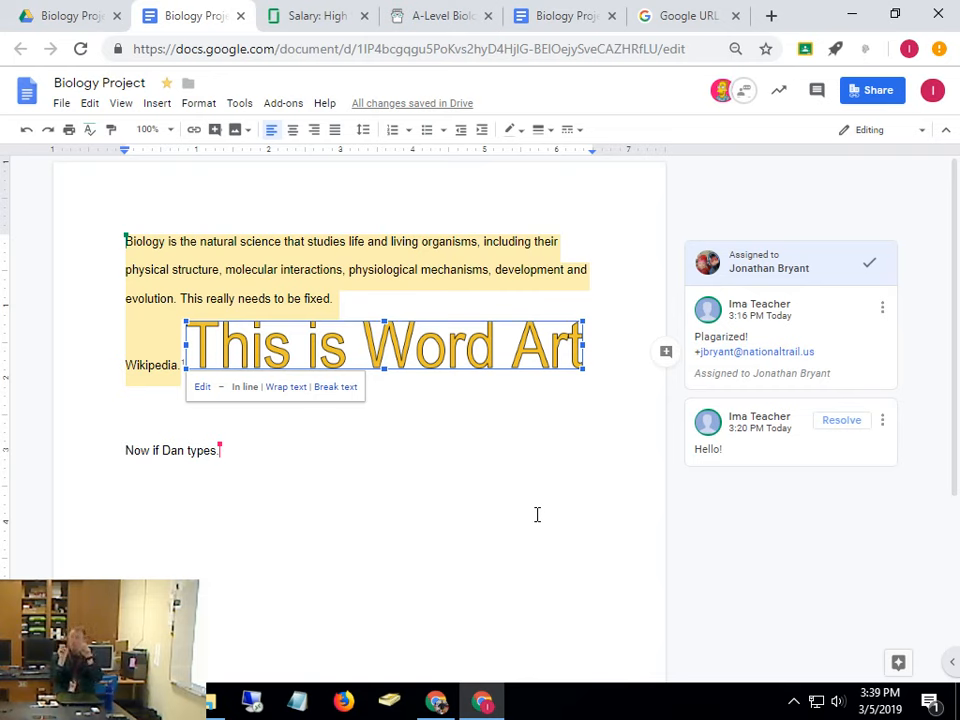
click(899, 666)
Search Explore images for 'flower', insert the white dahlia photo, and shrink it to a thumbnail
click(814, 174)
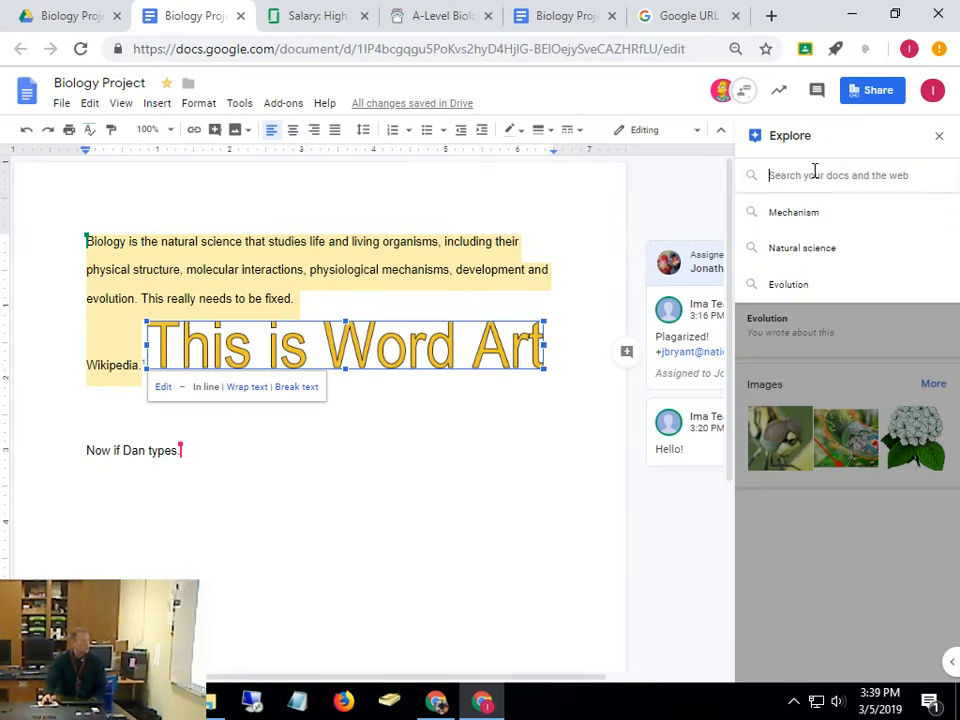
text(flower)
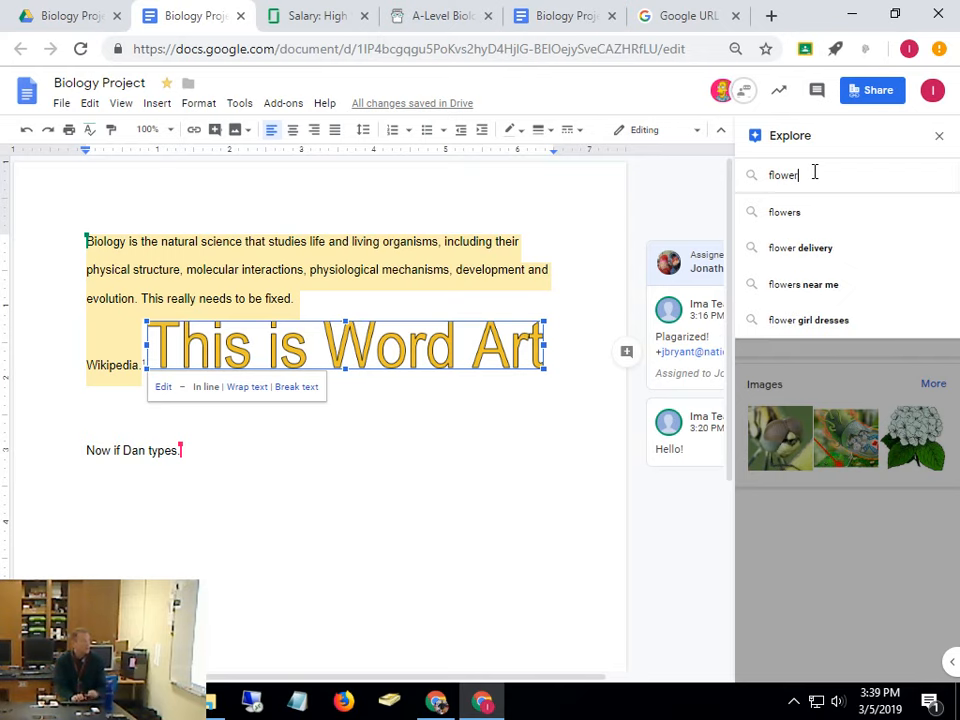
key(Return)
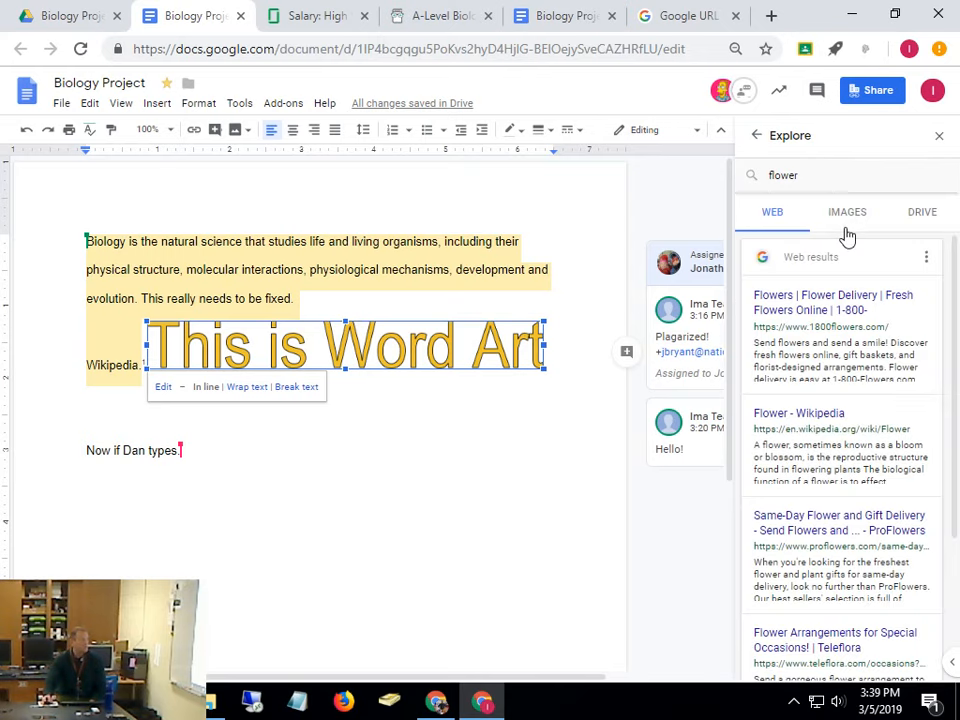
click(847, 214)
drag(782, 311, 377, 514)
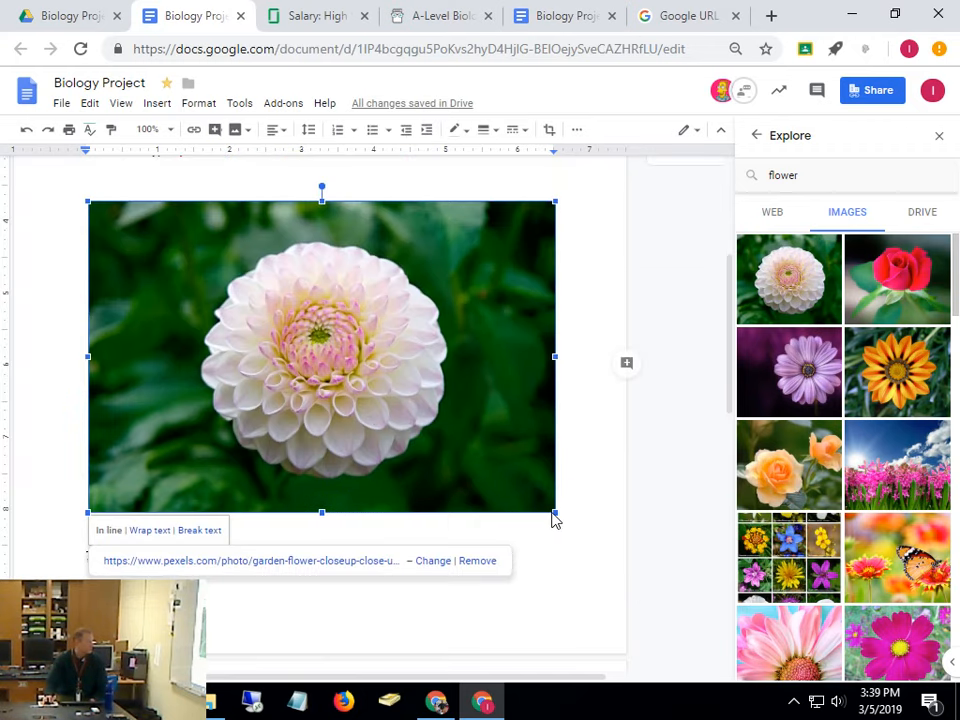
drag(553, 513, 187, 272)
Scroll the document to check the inserted flower image, then open a new Chrome tab
scroll(840, 420, down, 10)
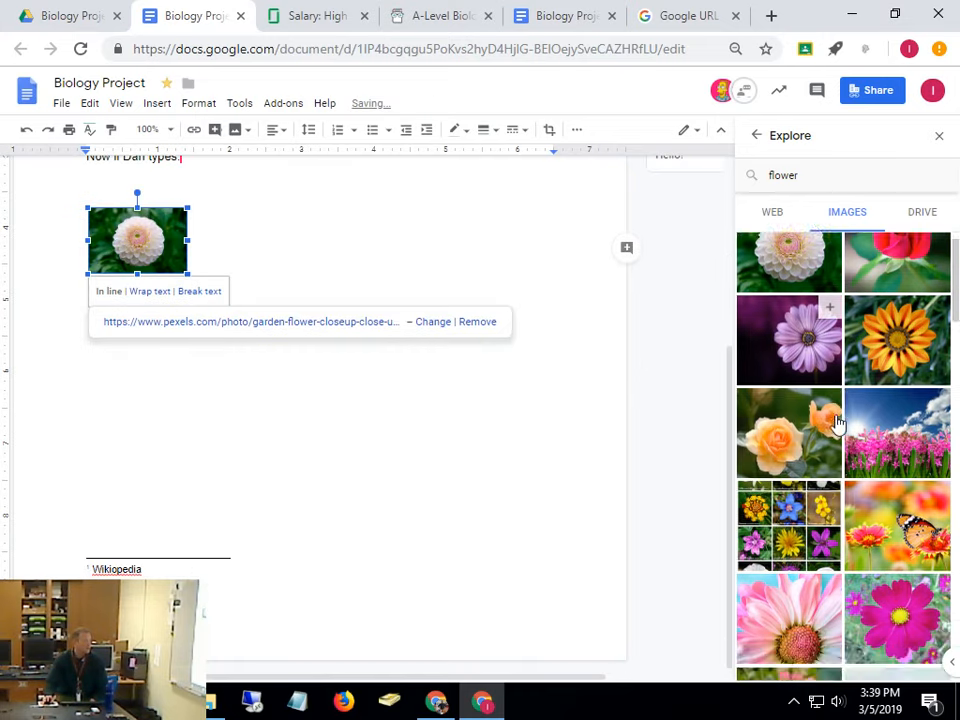
scroll(850, 460, down, 10)
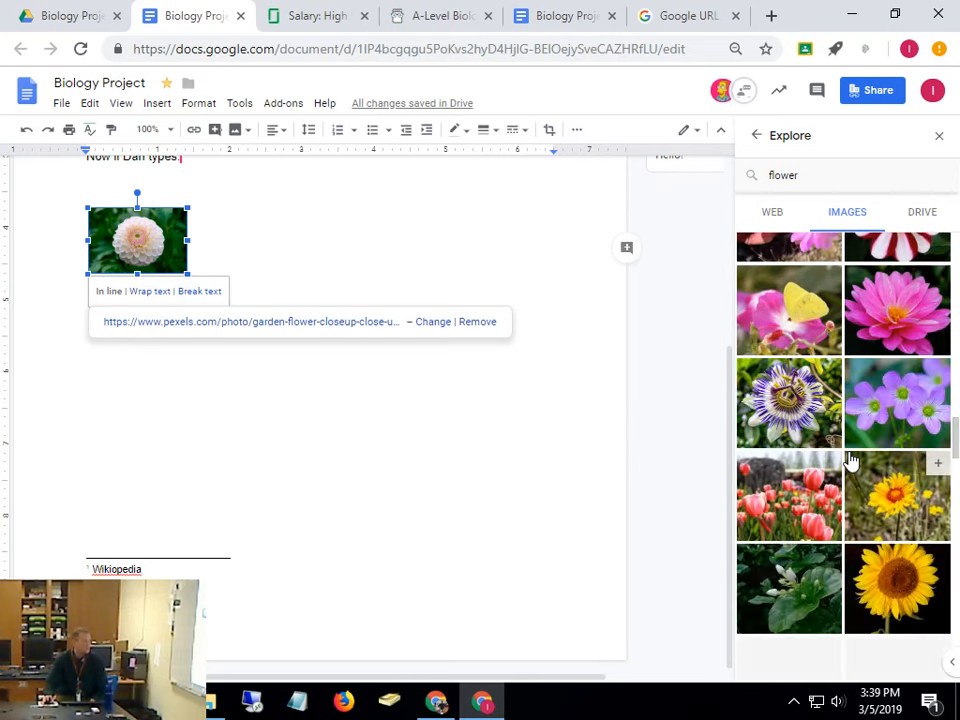
scroll(850, 460, up, 2)
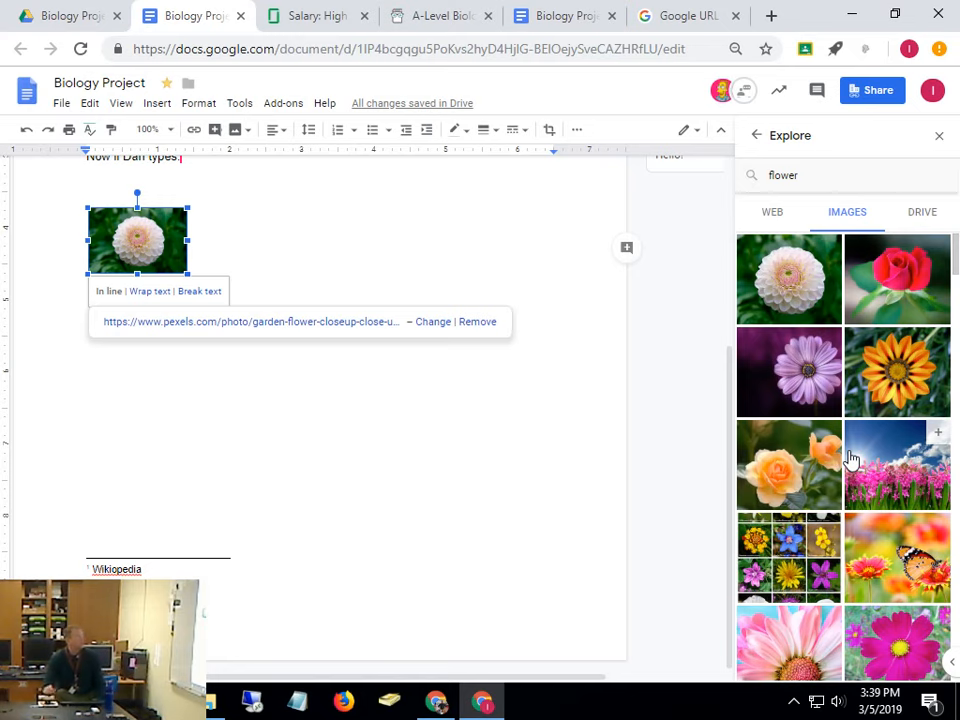
click(771, 15)
Run a Google search for 'flower'
click(559, 386)
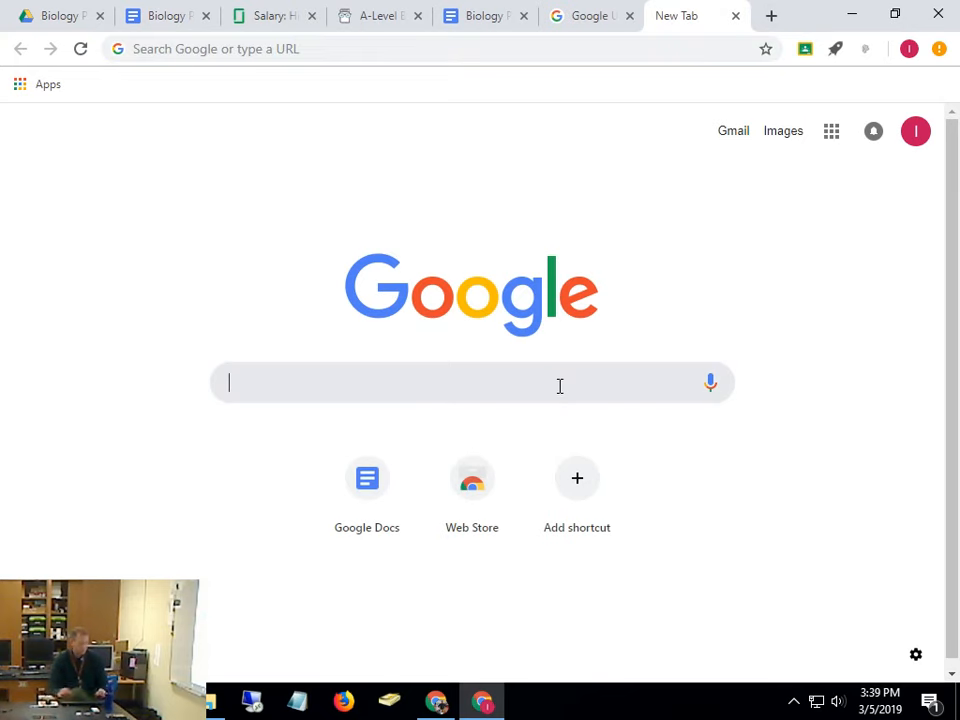
text(flower)
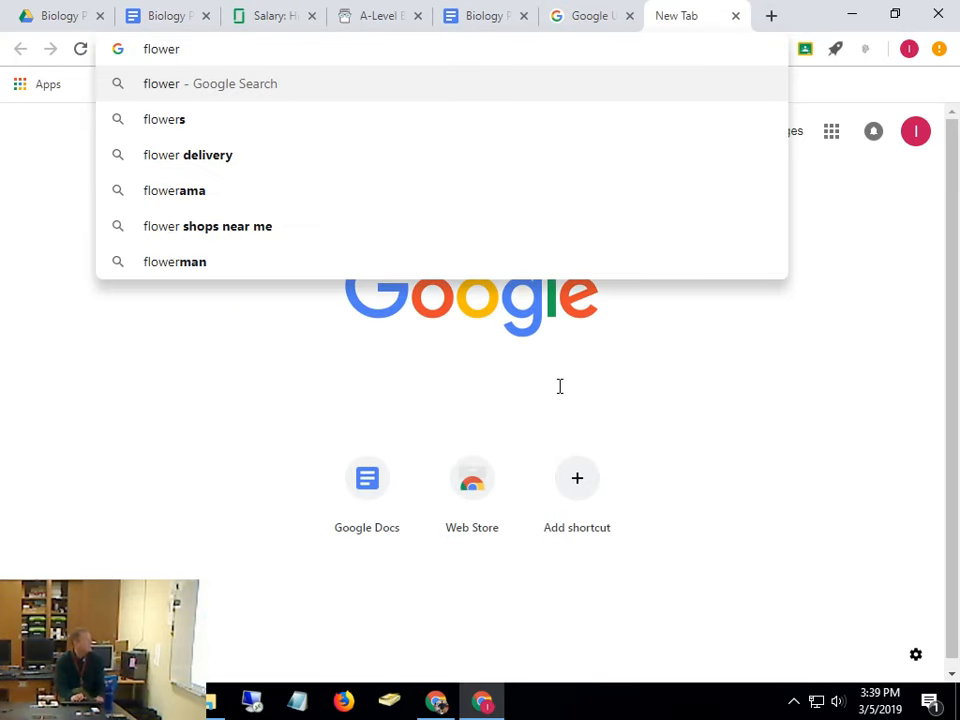
key(Return)
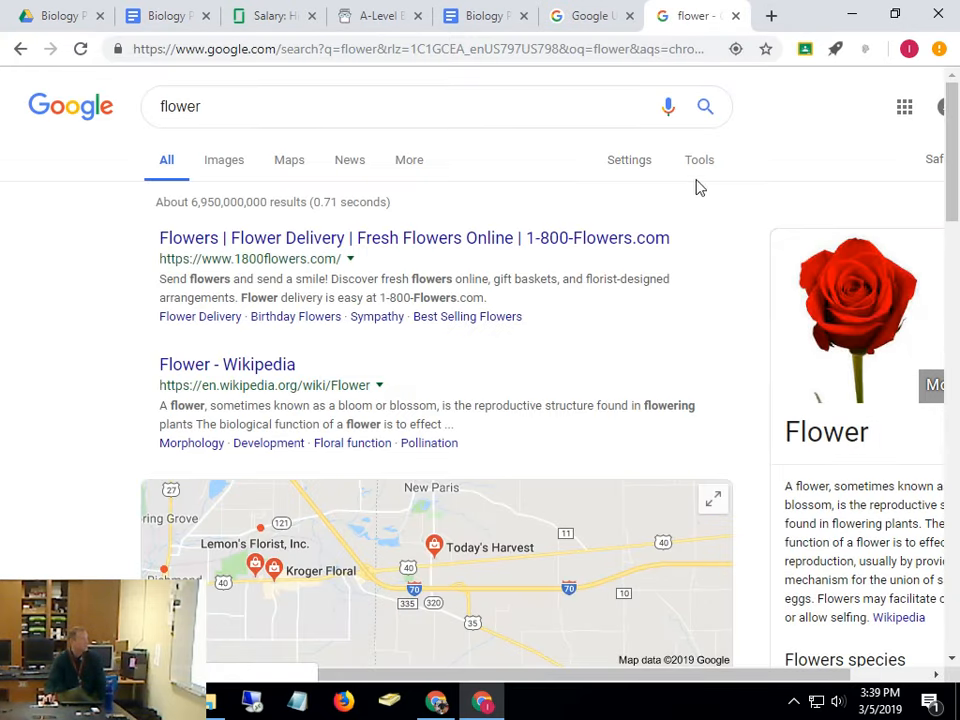
Use Advanced Search to limit the flower results to usage rights 'free to use or share'
click(698, 168)
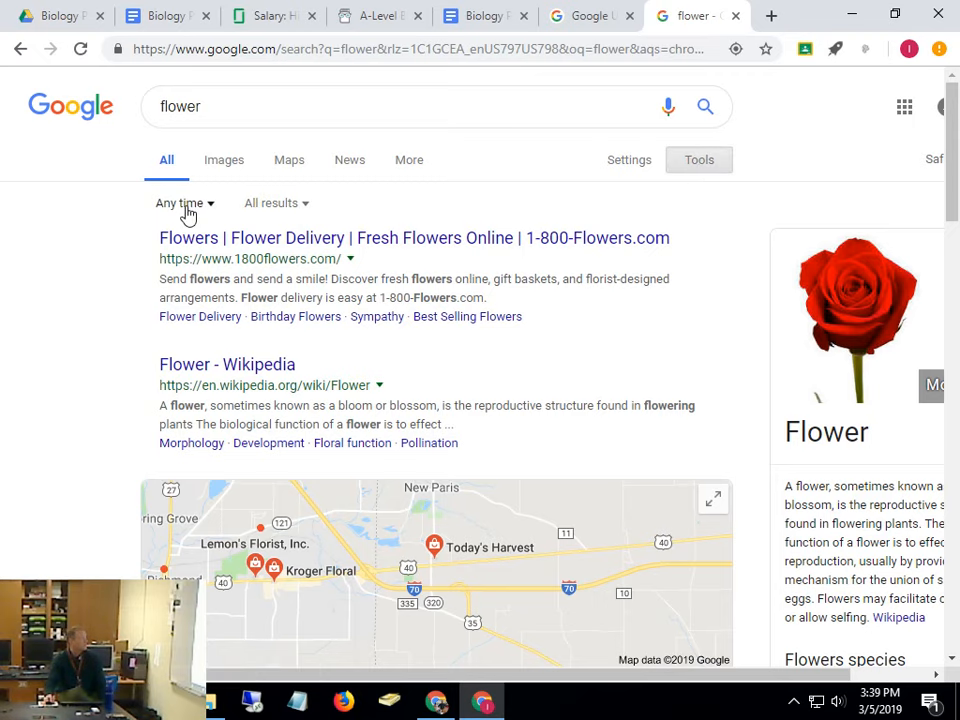
click(631, 163)
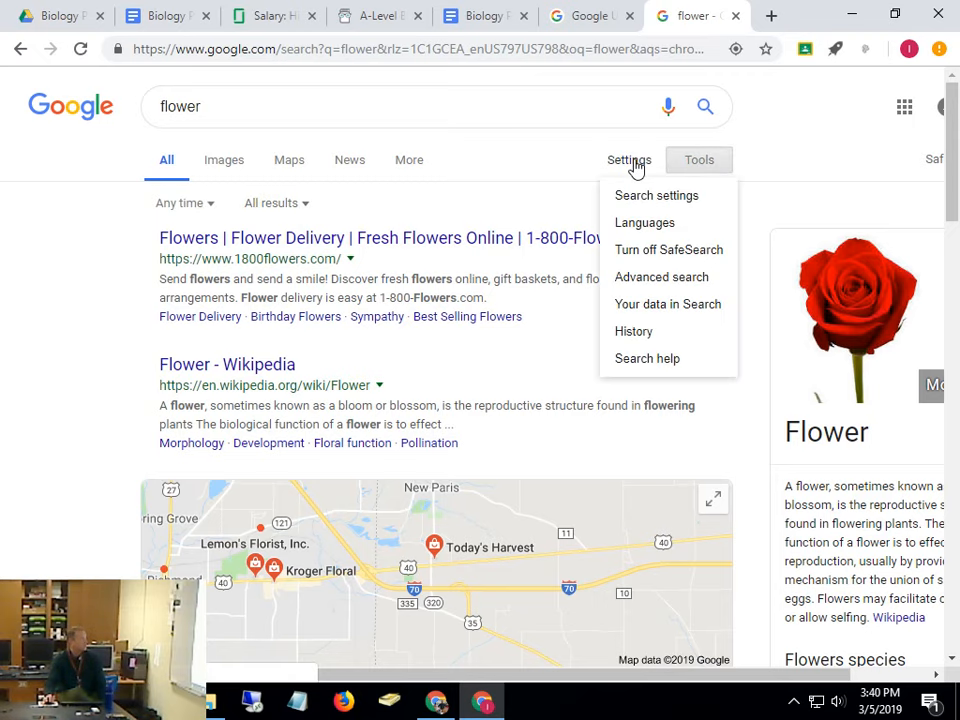
click(671, 281)
scroll(500, 250, down, 3)
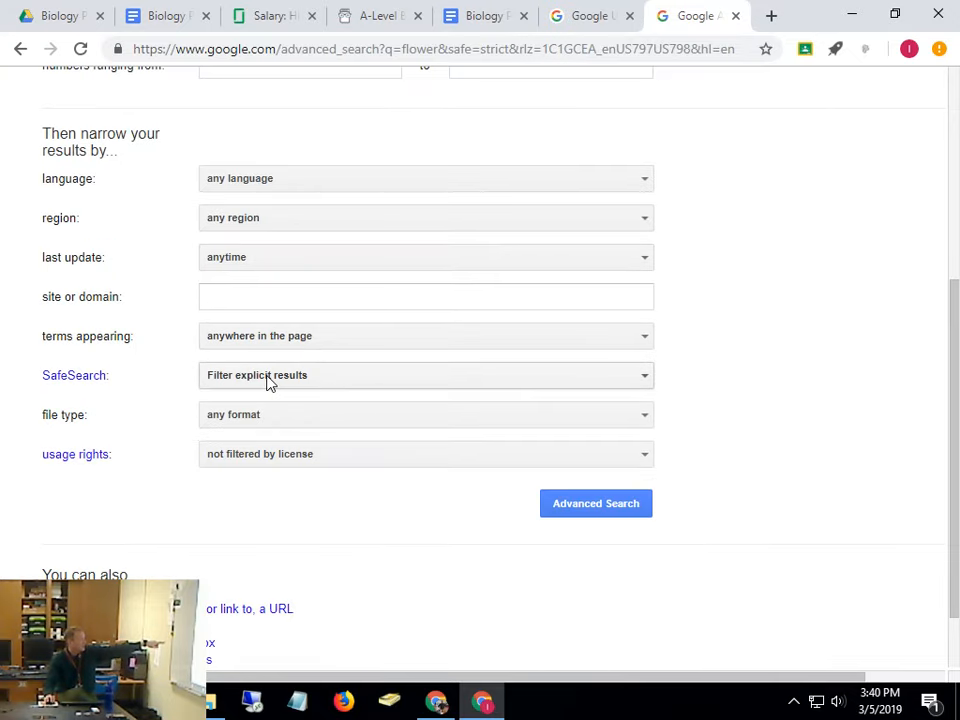
click(266, 458)
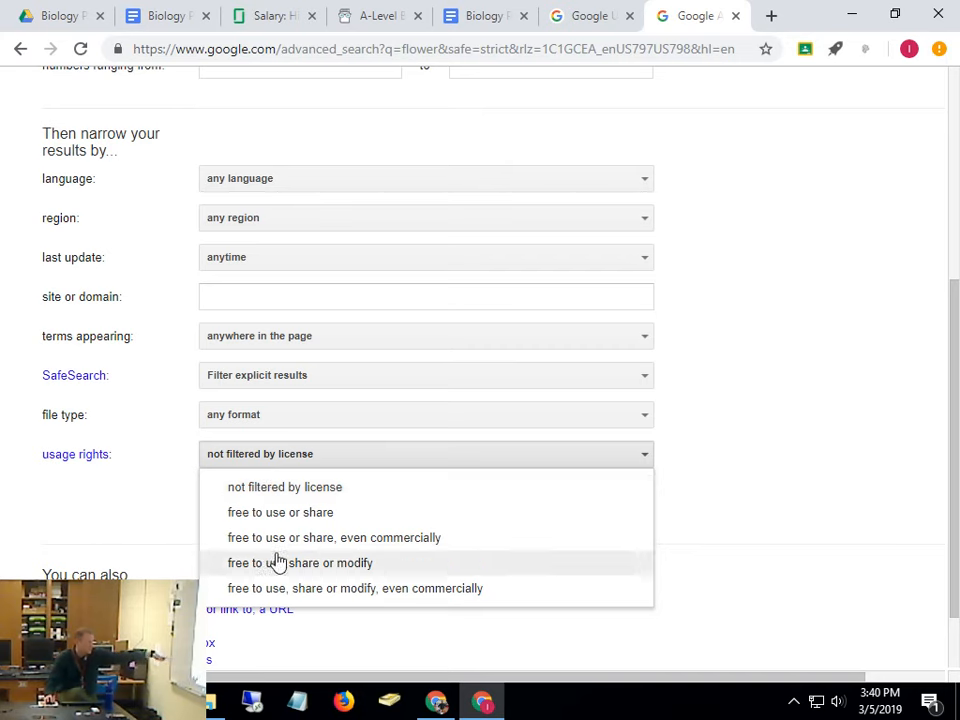
click(280, 514)
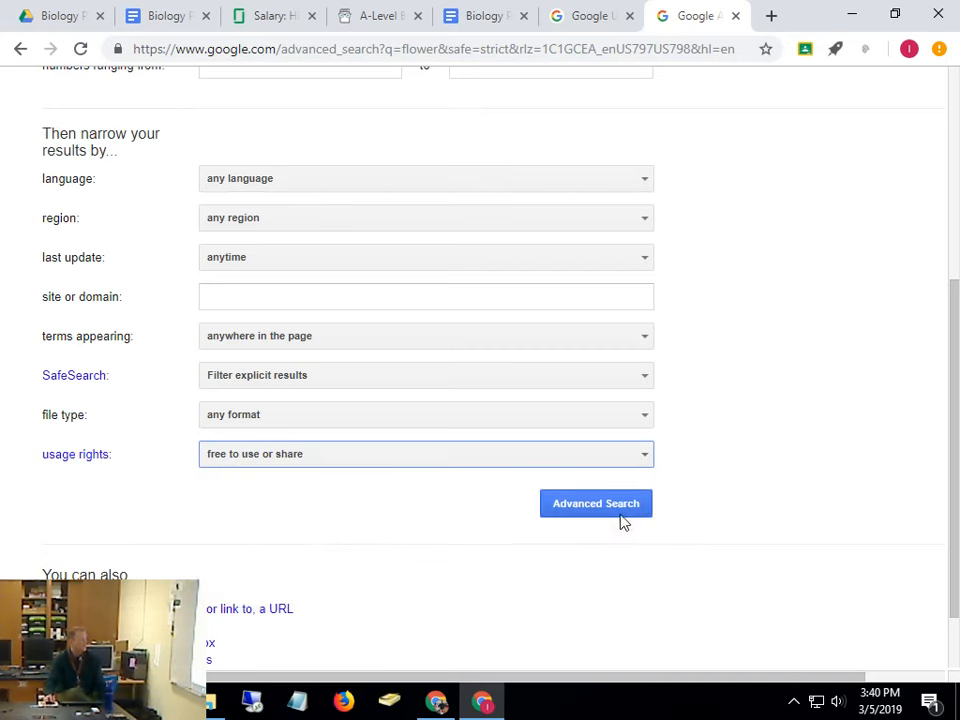
scroll(716, 380, up, 4)
scroll(716, 380, down, 5)
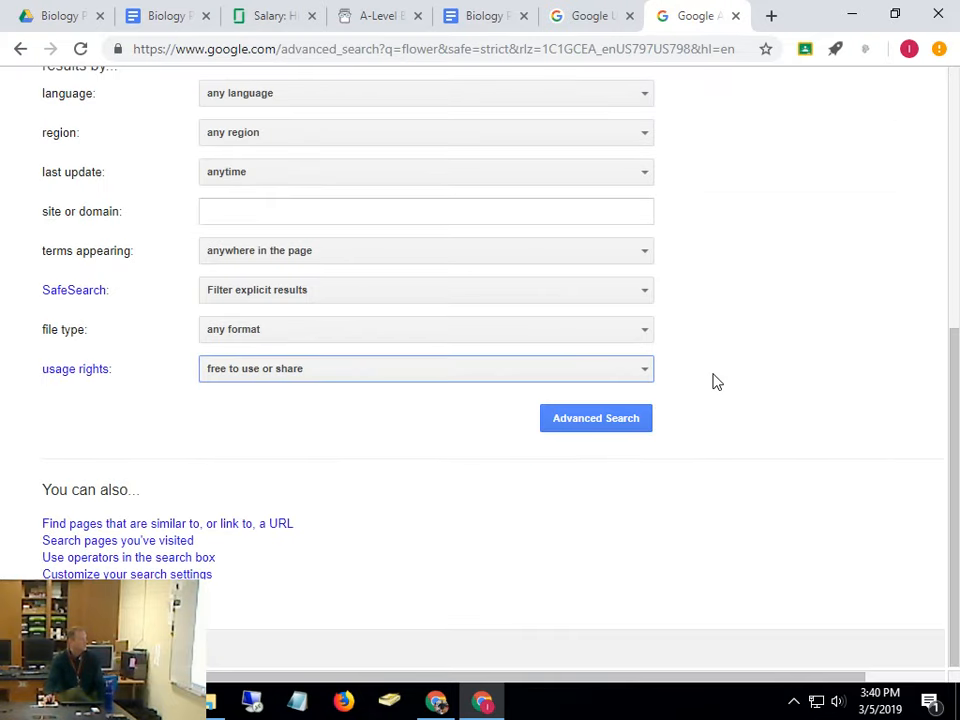
click(595, 425)
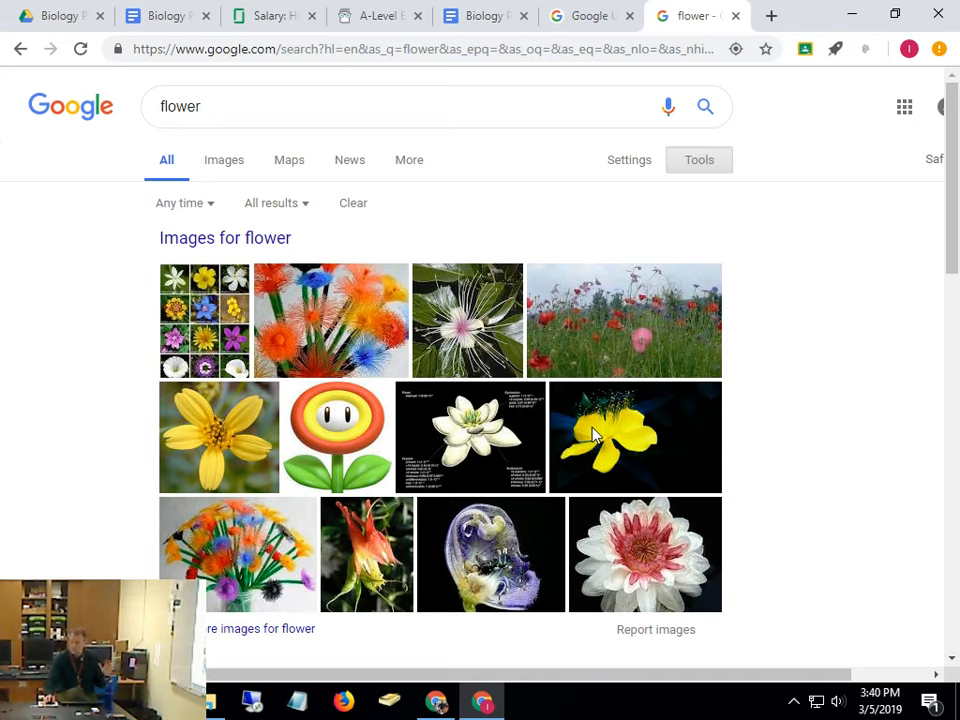
Rerun the Advanced Search for flower with usage rights set to free to use or share
click(620, 166)
click(639, 277)
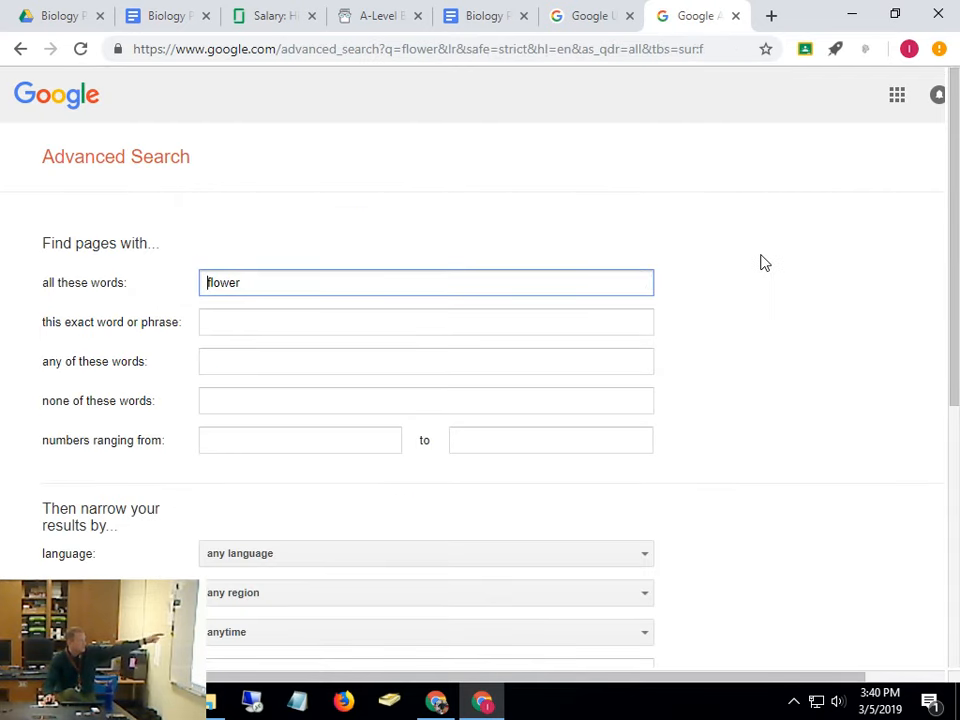
scroll(760, 262, down, 5)
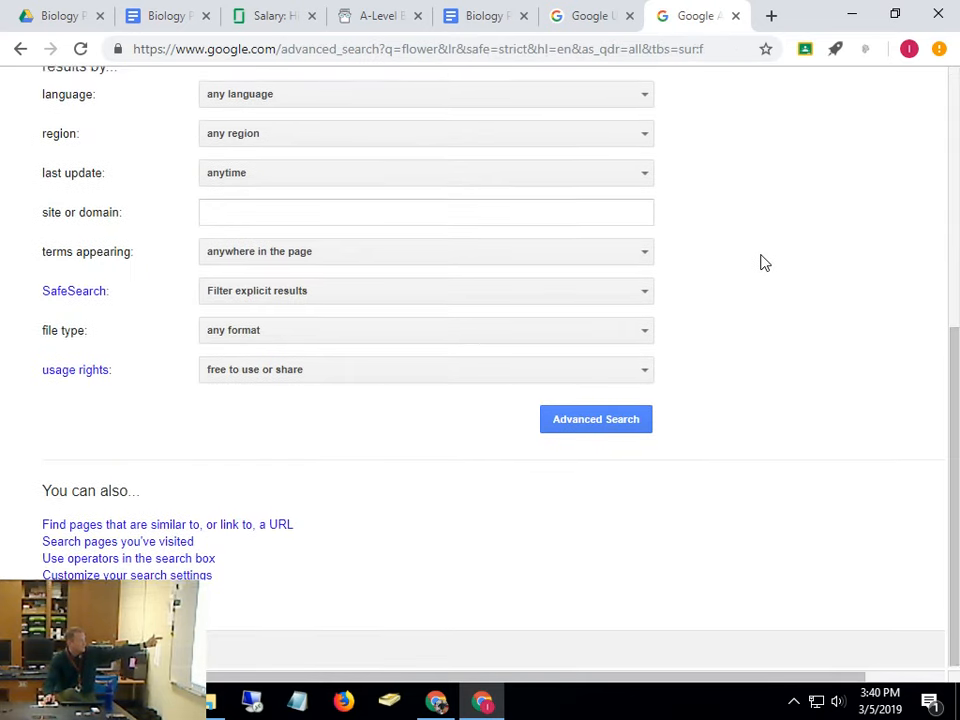
scroll(760, 262, up, 3)
scroll(760, 262, down, 2)
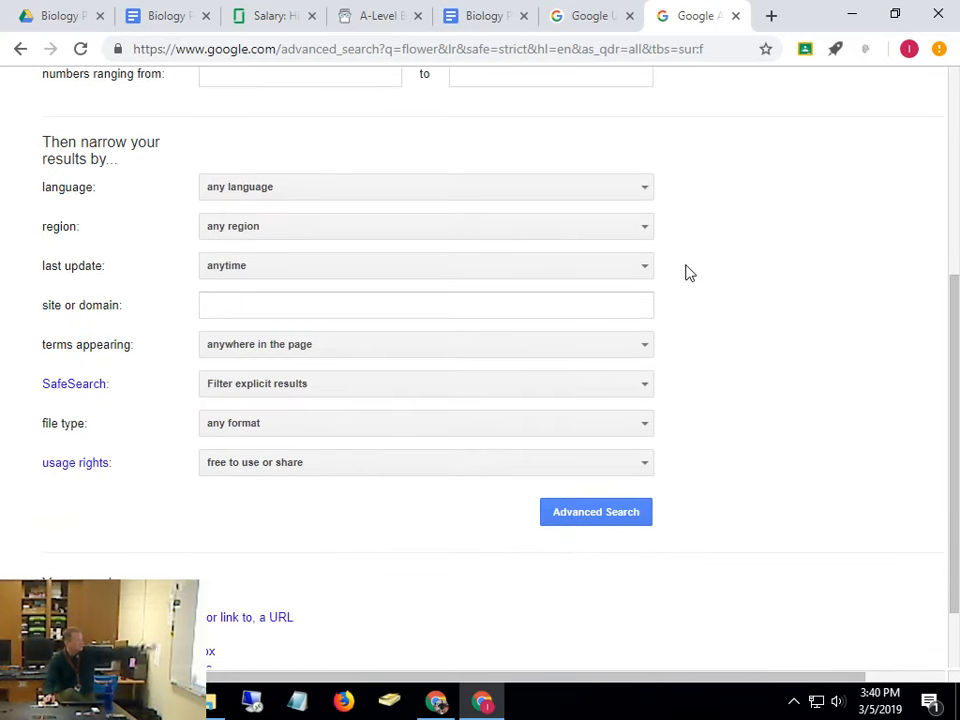
scroll(688, 272, down, 2)
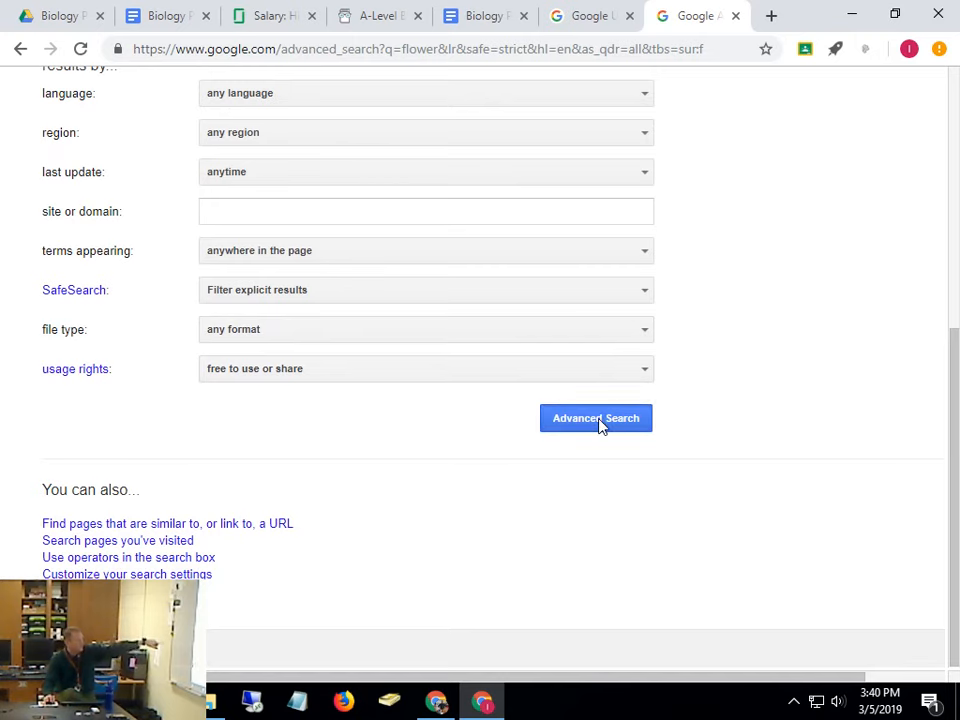
click(602, 420)
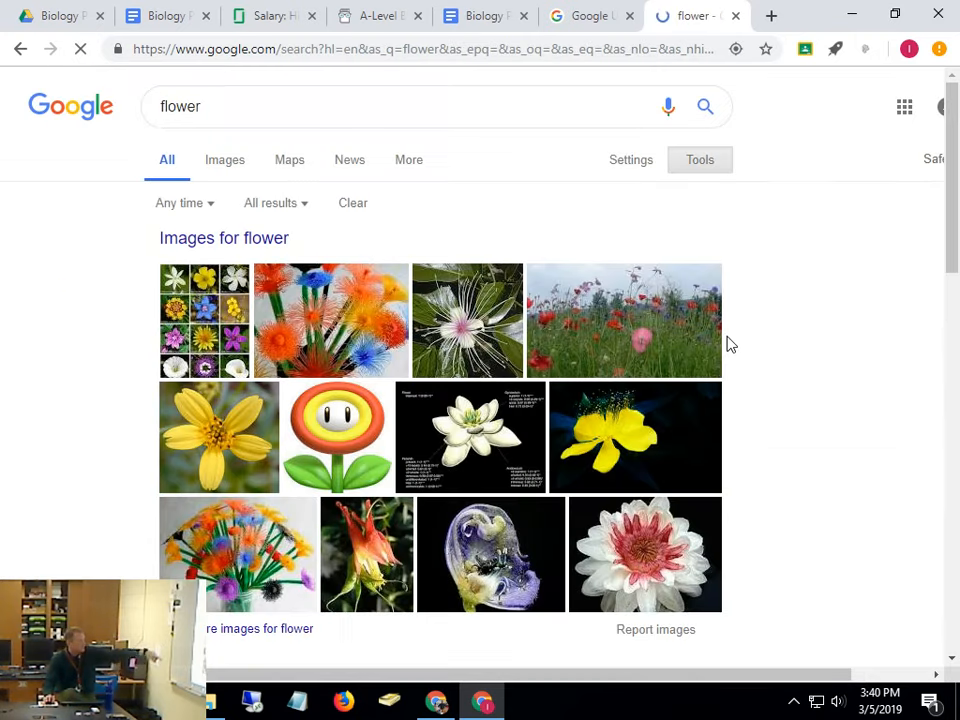
Return to the Advanced Search page and select the 'any of these words' field
click(638, 165)
click(640, 278)
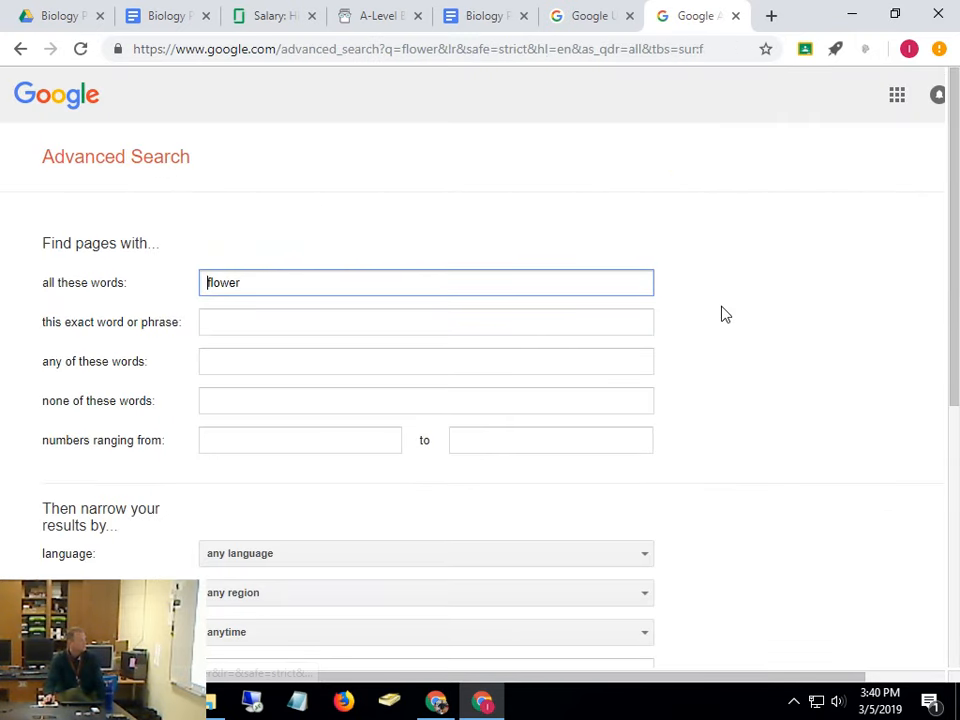
scroll(725, 314, down, 2)
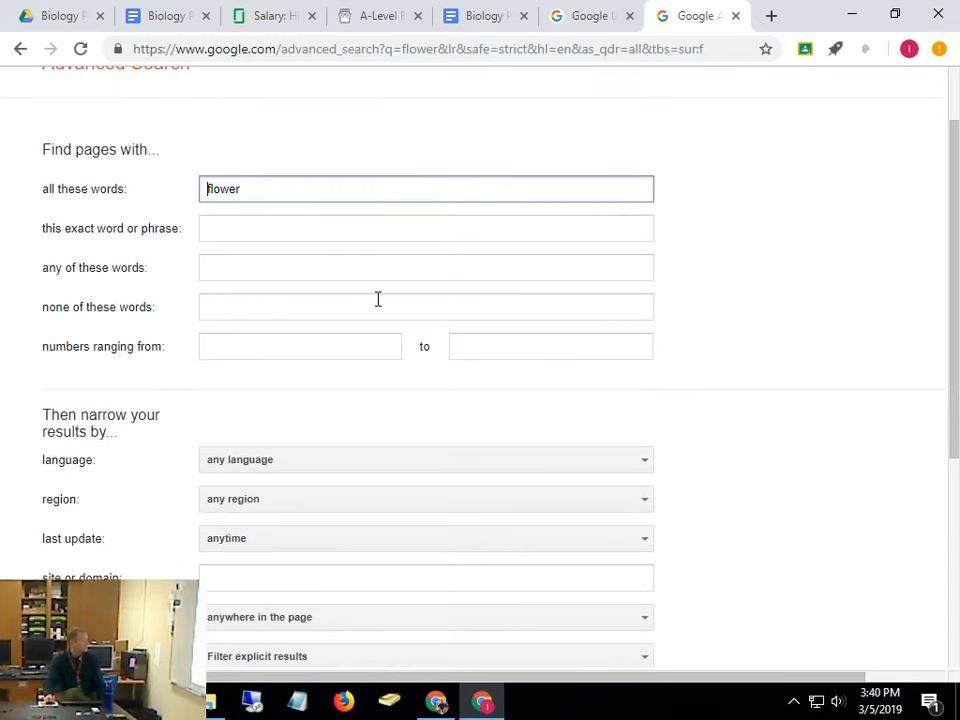
click(290, 271)
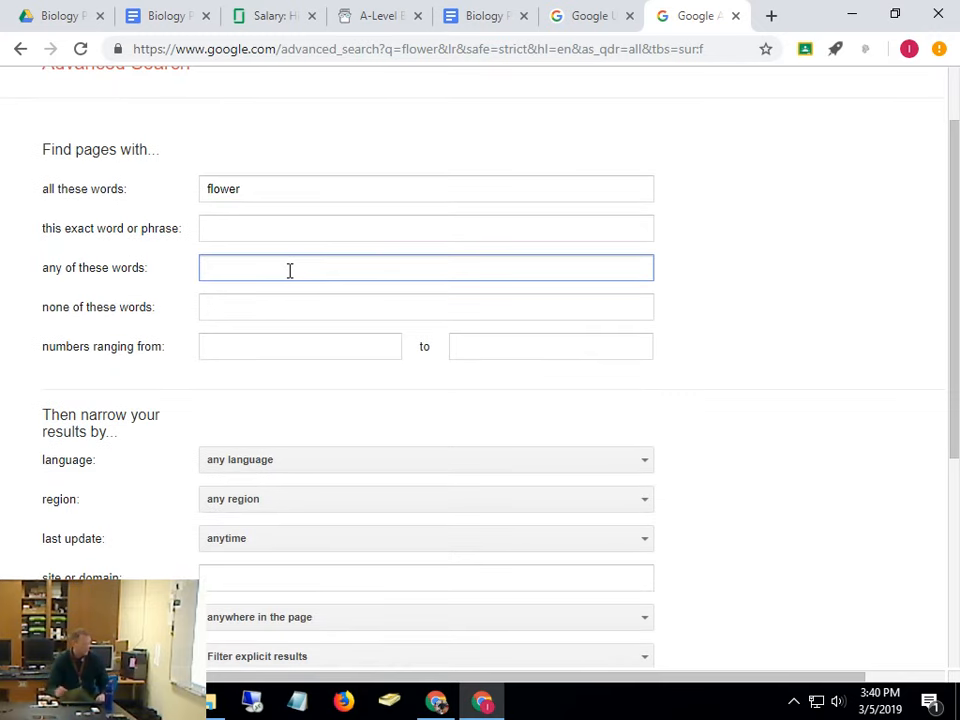
Search for flower with .ppt added under 'any of these words'
text(.ppt)
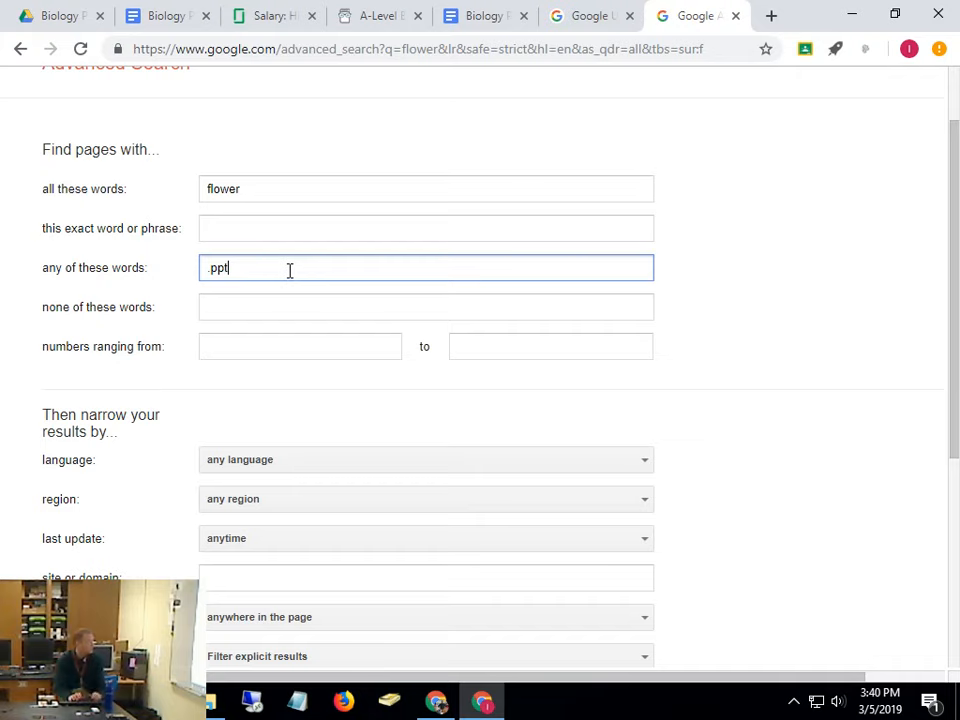
key(Return)
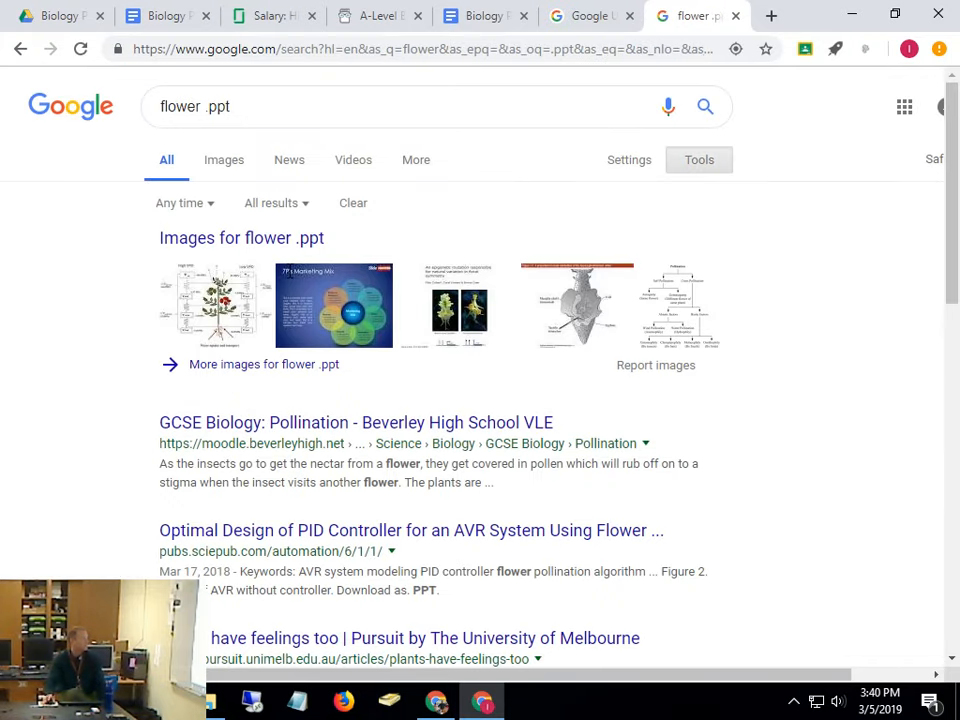
scroll(650, 394, down, 1)
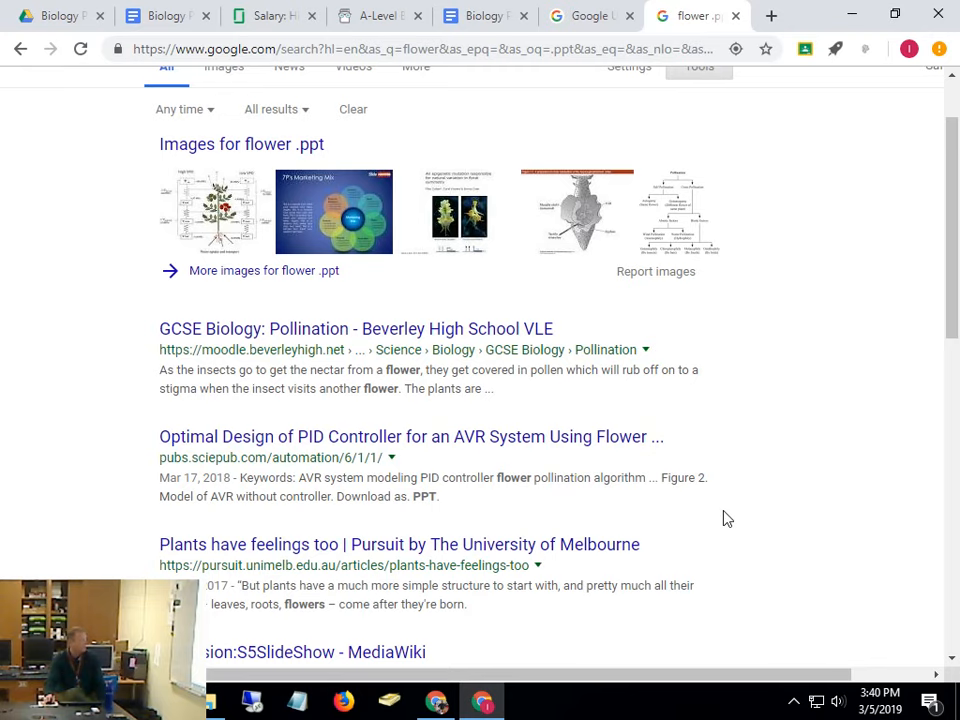
scroll(722, 516, down, 4)
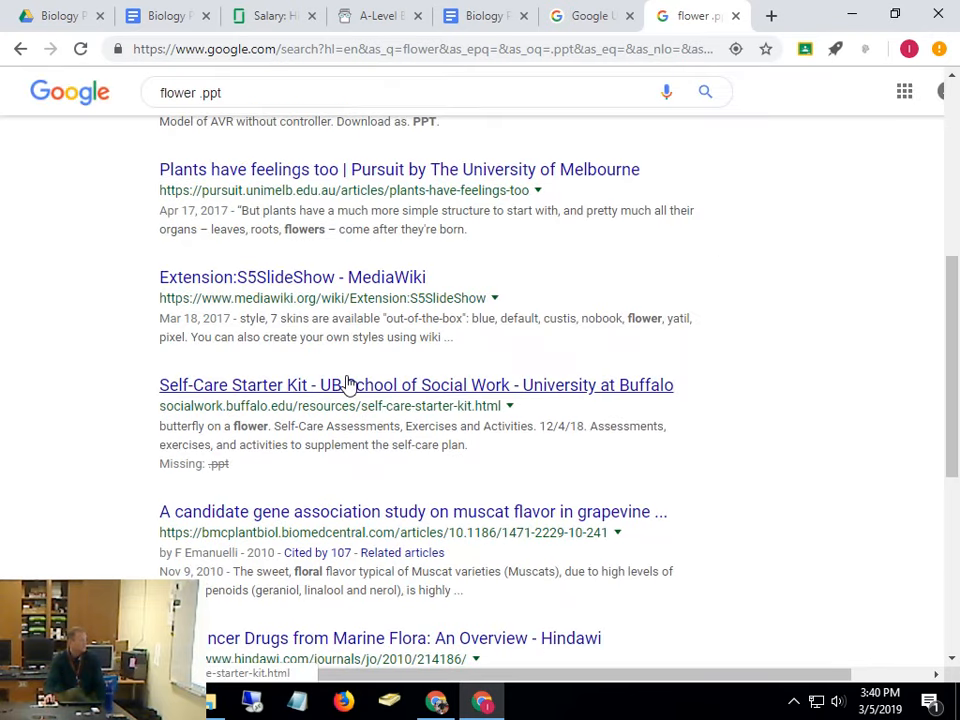
Look at the Self-Care Starter Kit result, then go back to the flower .ppt results
click(349, 386)
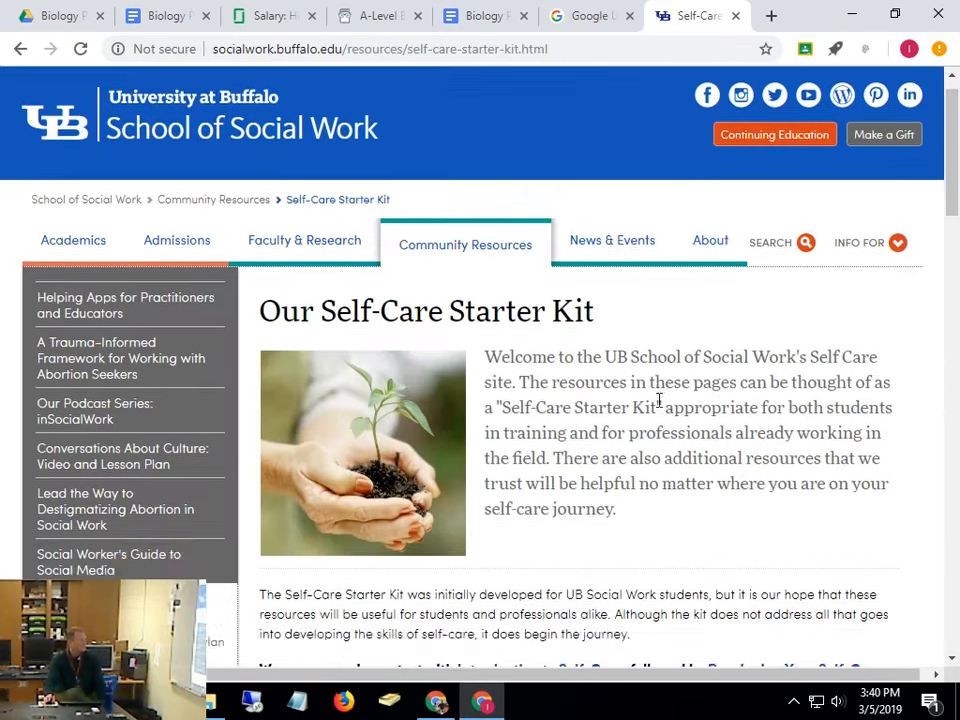
scroll(680, 408, down, 10)
scroll(658, 404, up, 10)
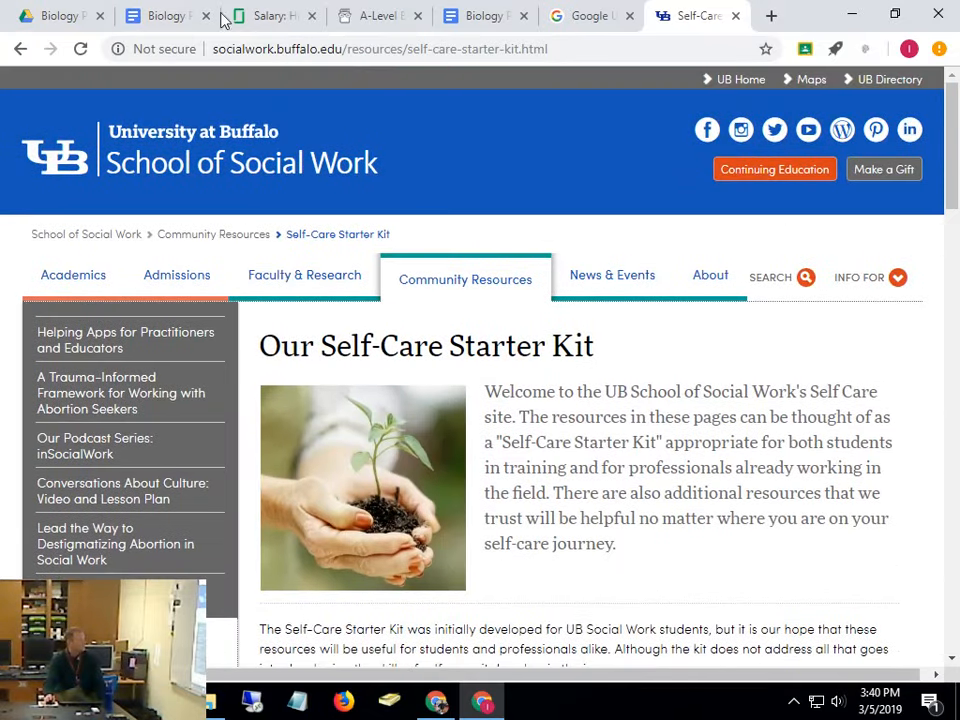
click(20, 49)
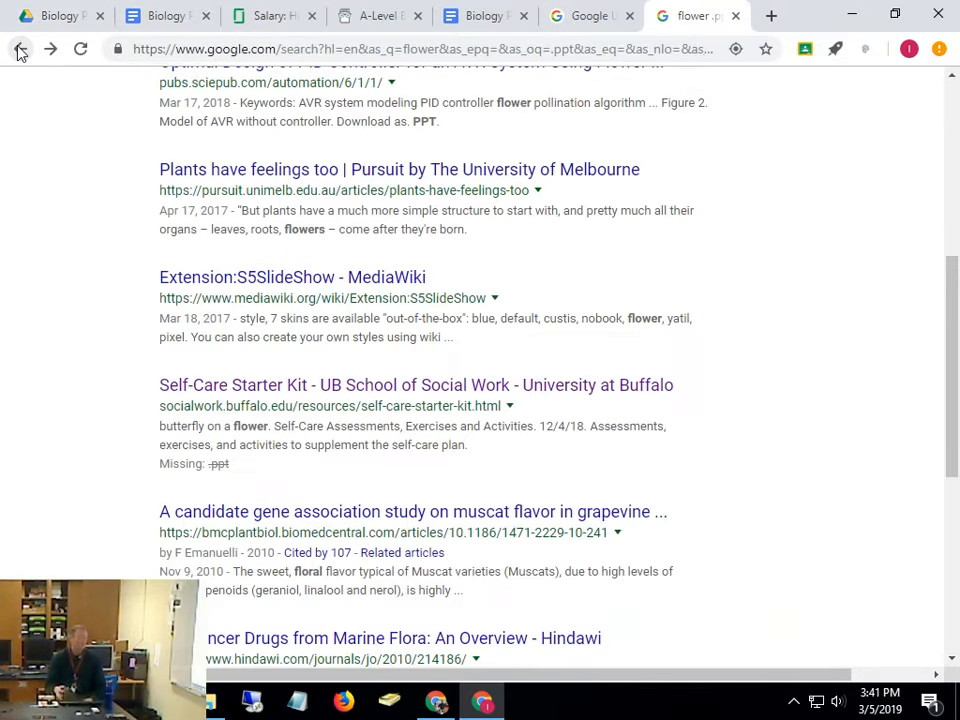